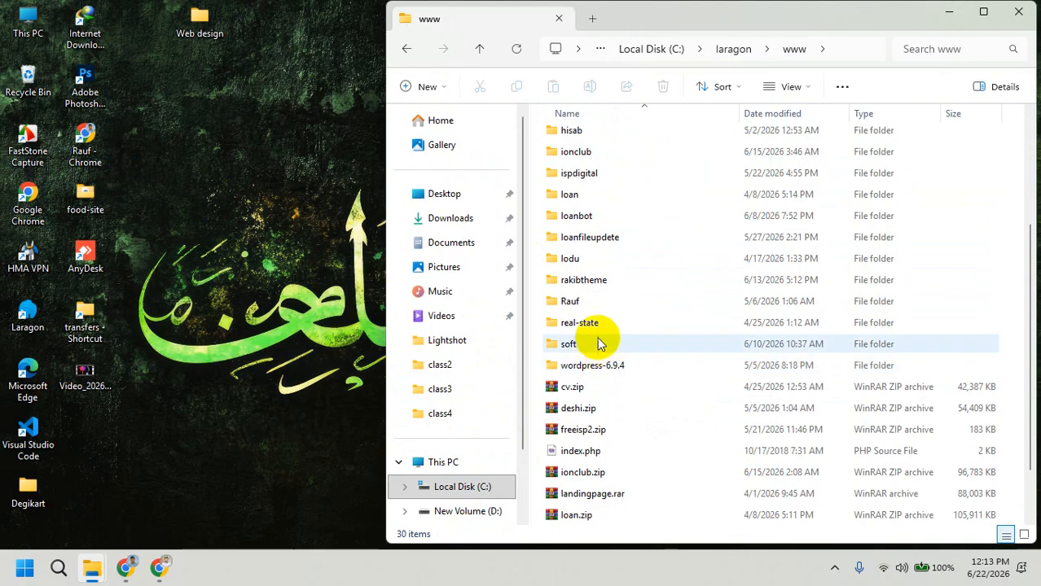
Step: Select the demowp folder in laragon www, put its name into edit mode, then switch to Chrome
left_click(606, 283)
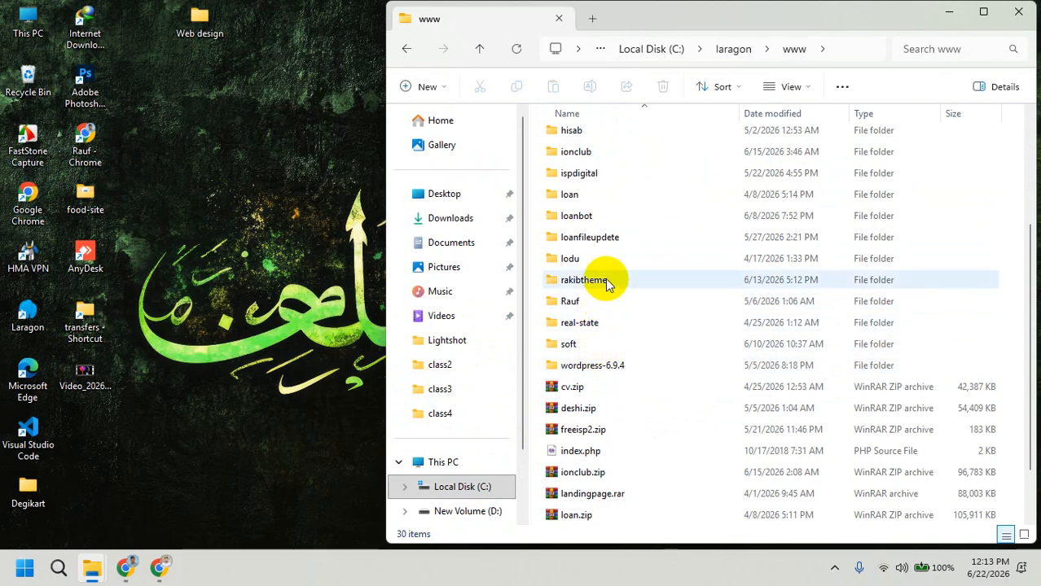
scroll(604, 238, "up", 3)
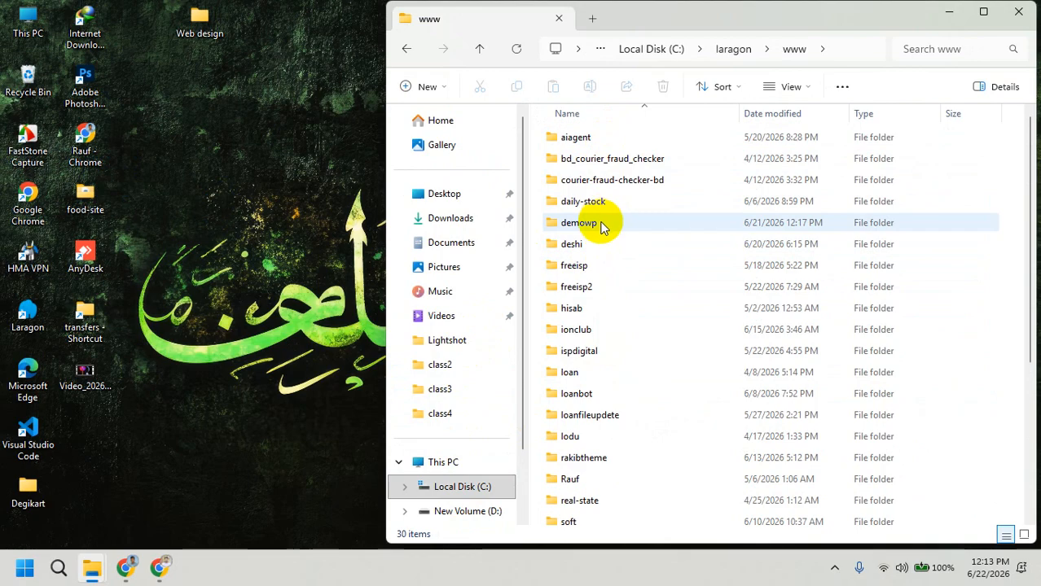
left_click(602, 228)
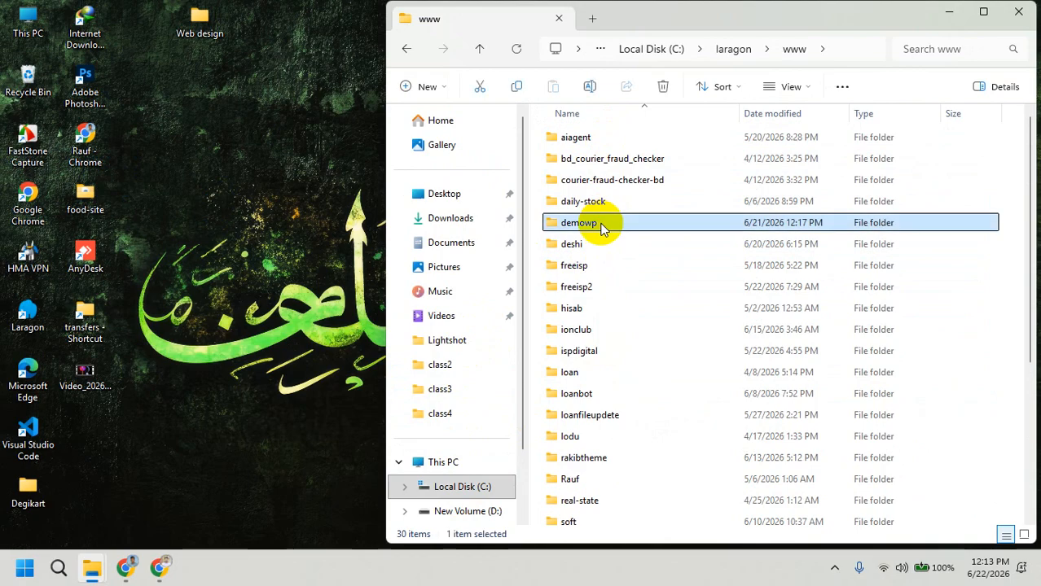
key("F2")
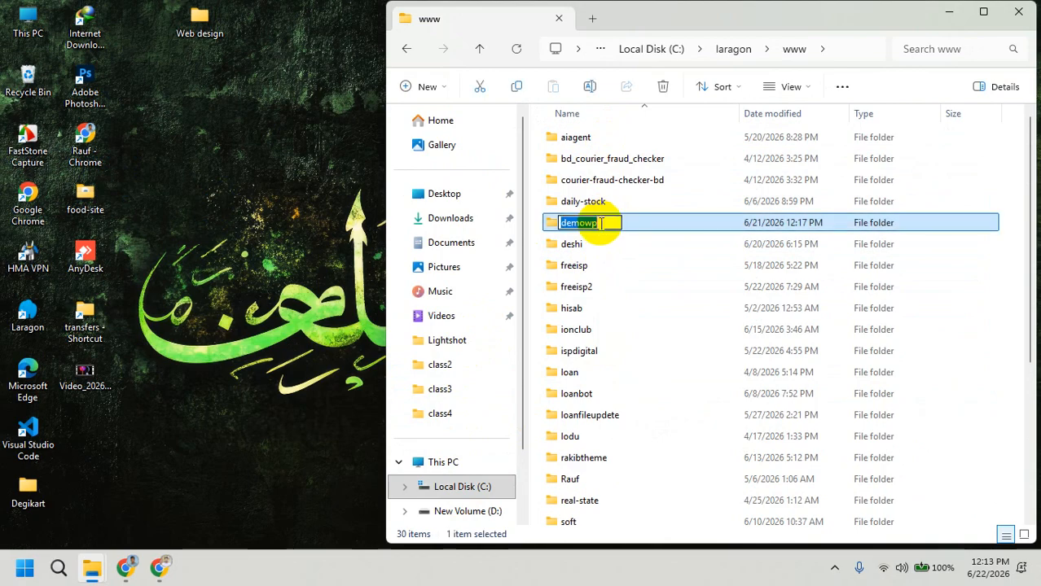
left_click(121, 564)
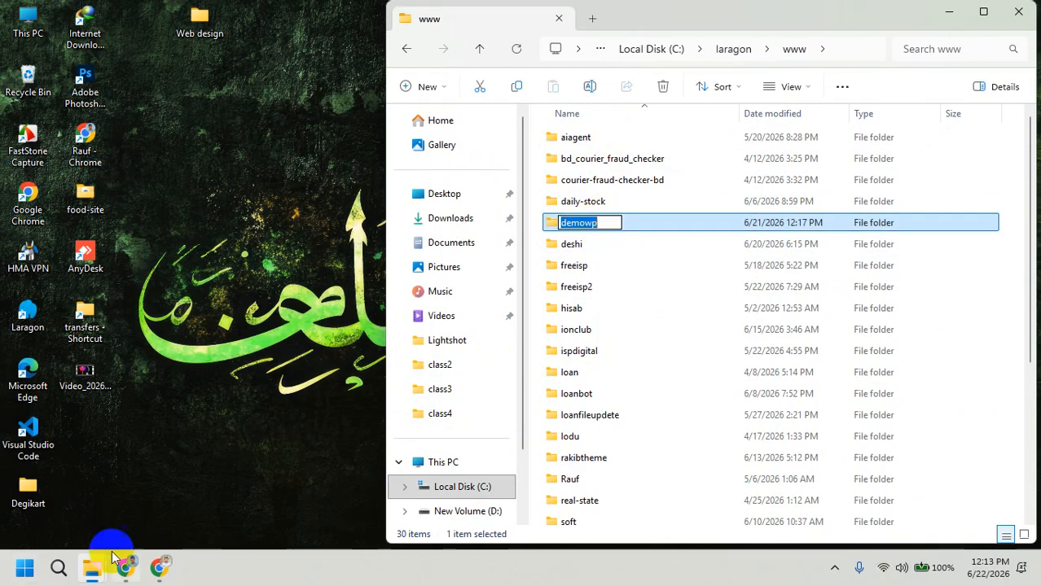
left_click(114, 470)
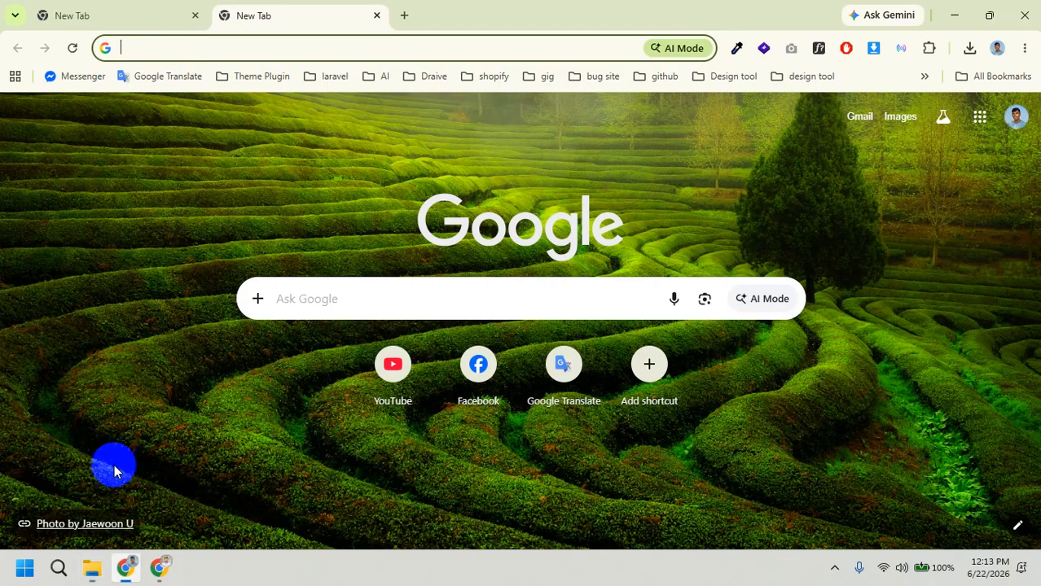
Step: Load demowp.test in Chrome and close the extra empty tab
left_click(158, 45)
type("demowp")
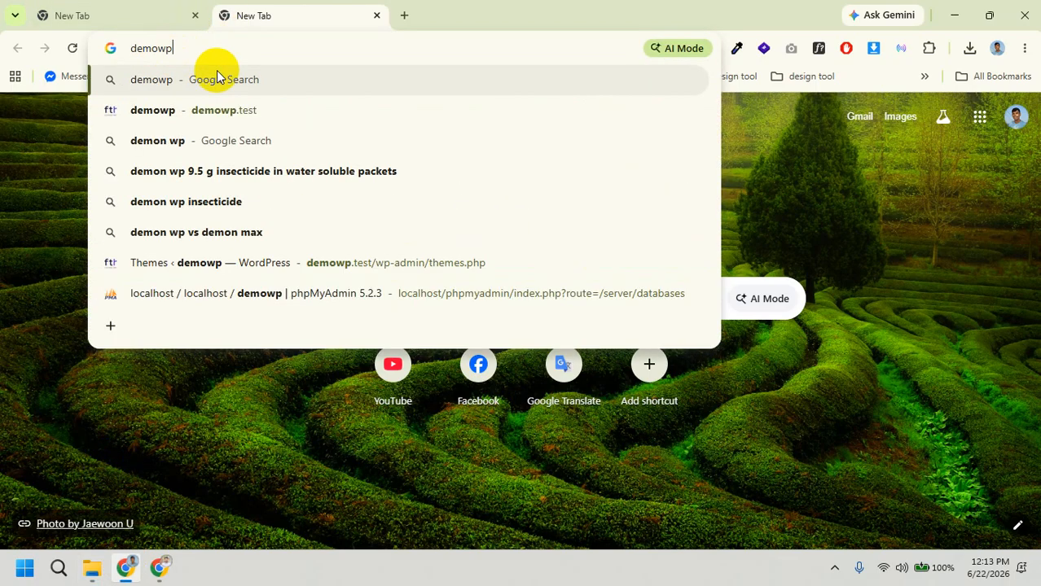
type(".test")
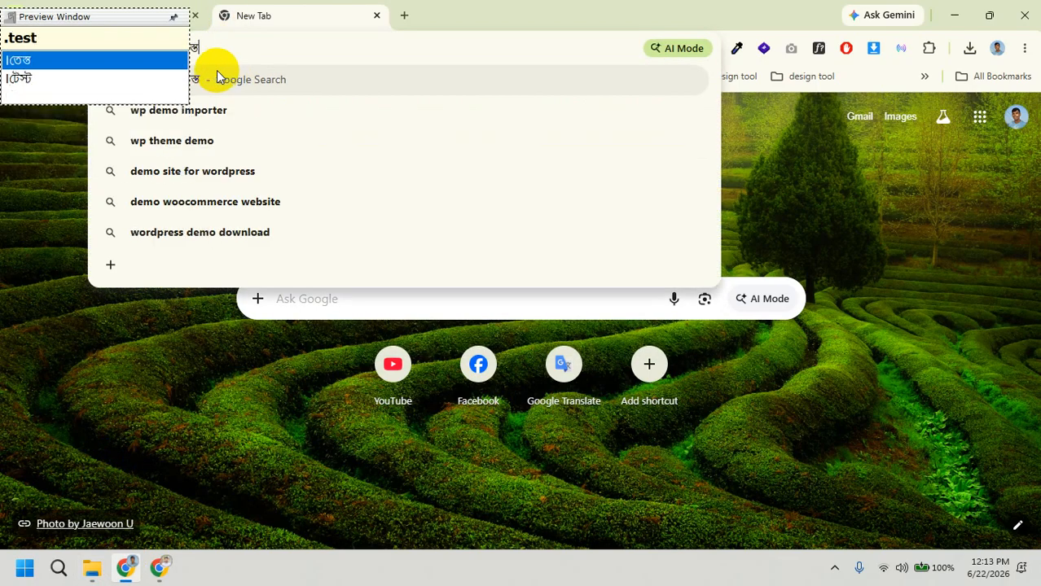
key("BackSpace")
key("BackSpace")
key("BackSpace")
key("BackSpace")
key("BackSpace")
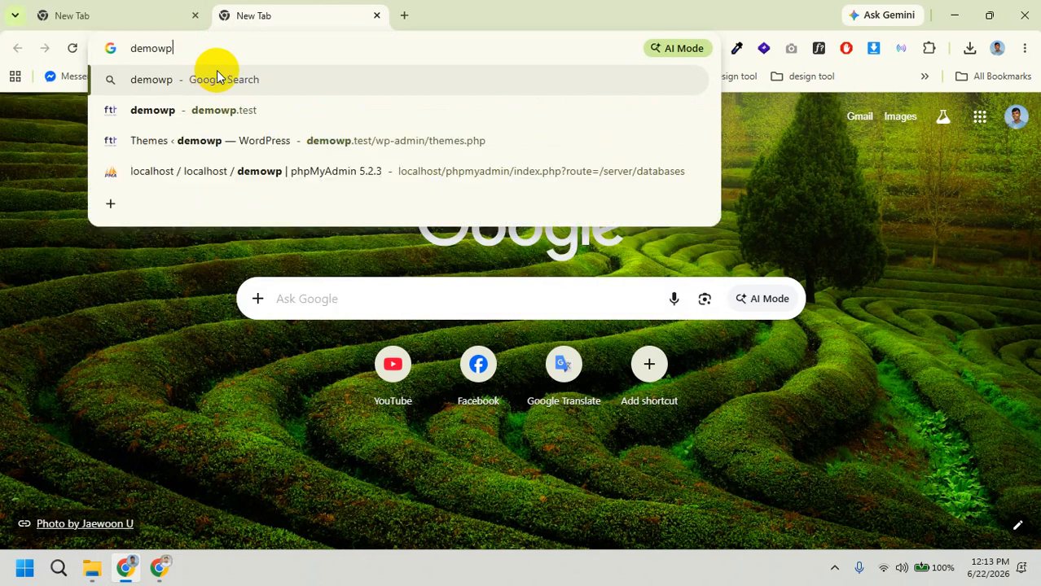
key("BackSpace")
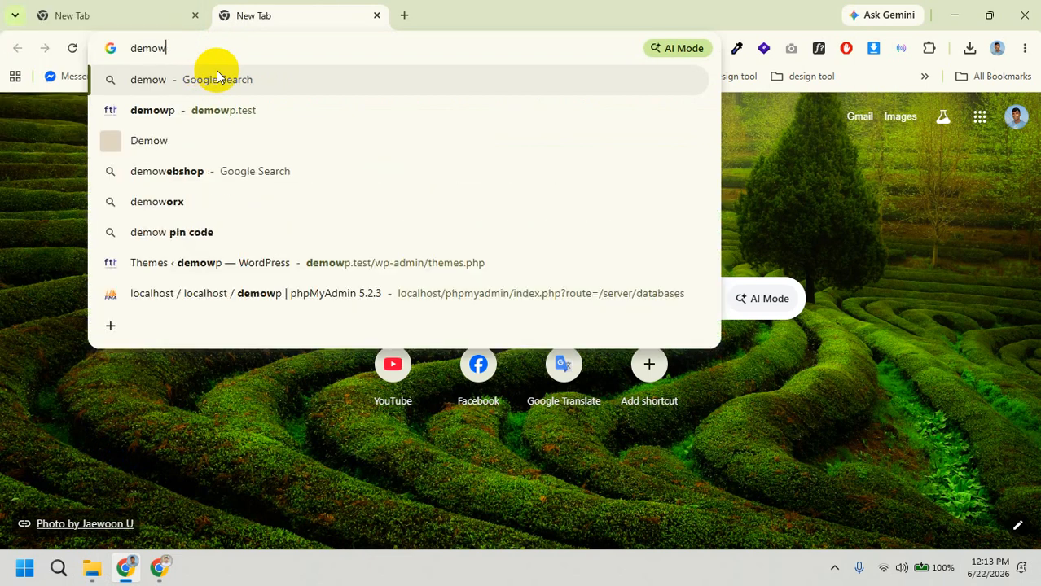
type("p")
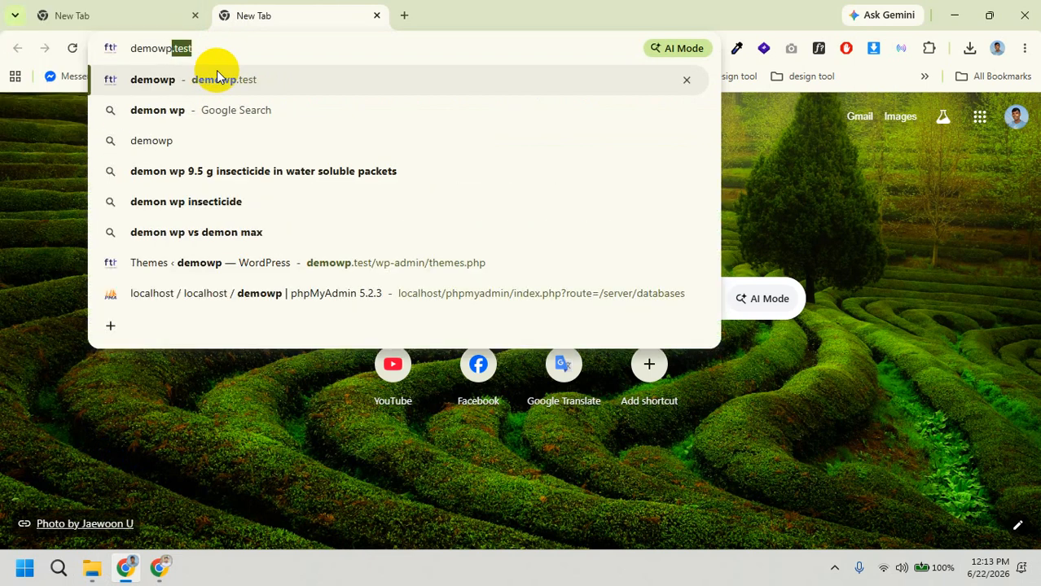
key("Return")
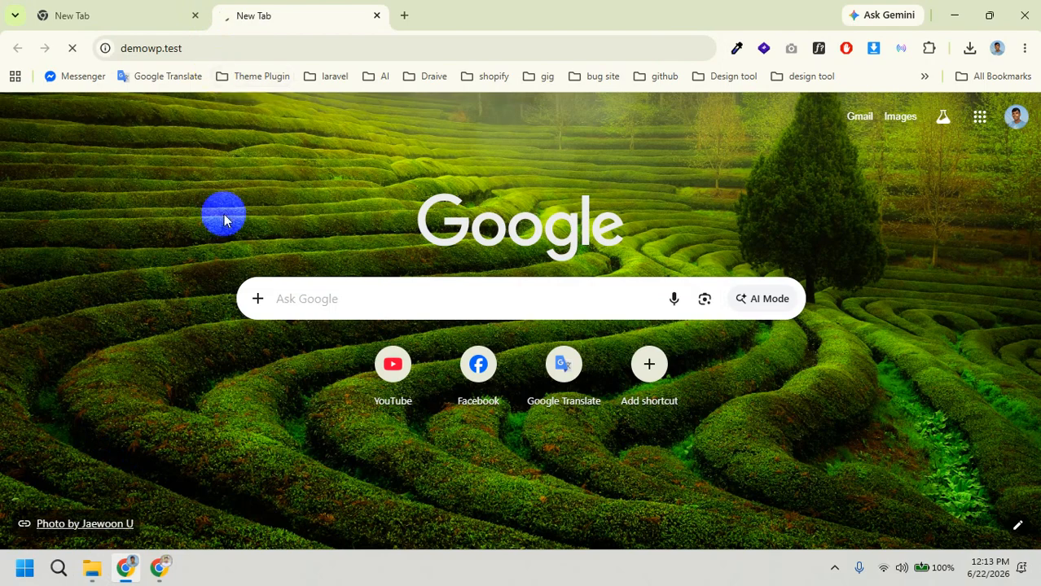
left_click(195, 16)
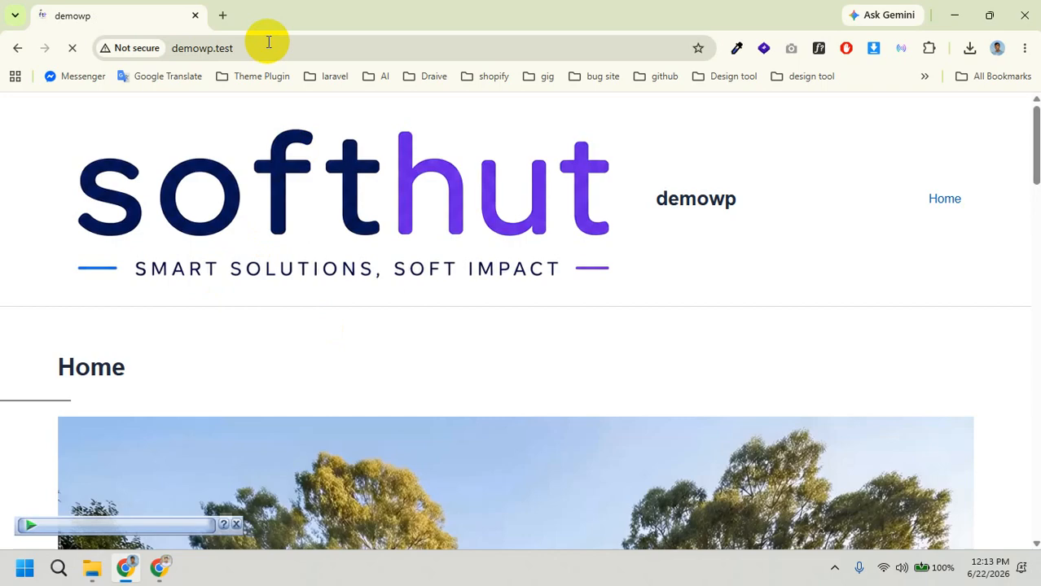
Step: Edit the address to demowp.test/wp-admin to reach the WordPress login page
left_click(323, 44)
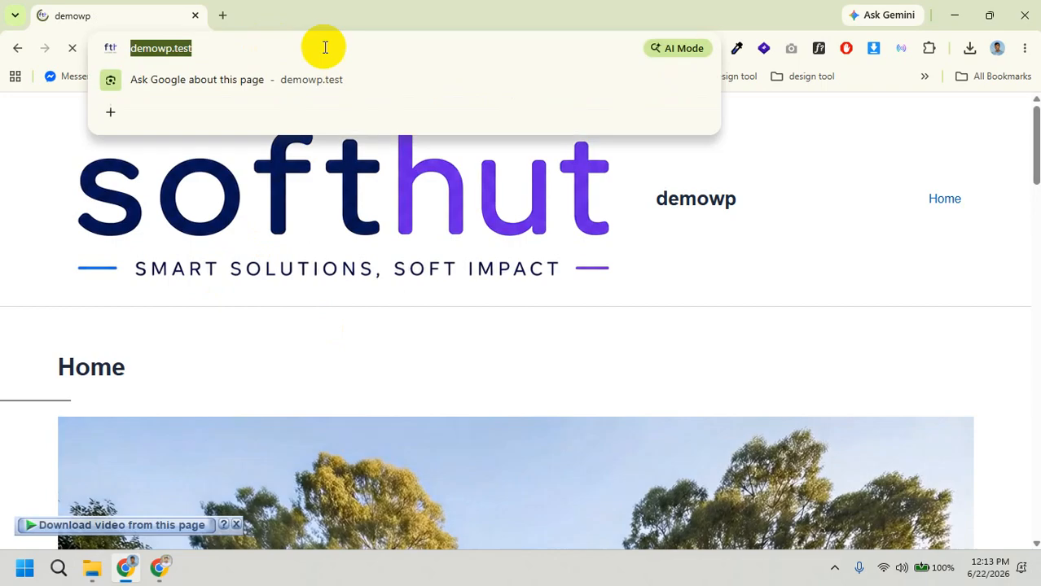
left_click(360, 46)
type("/")
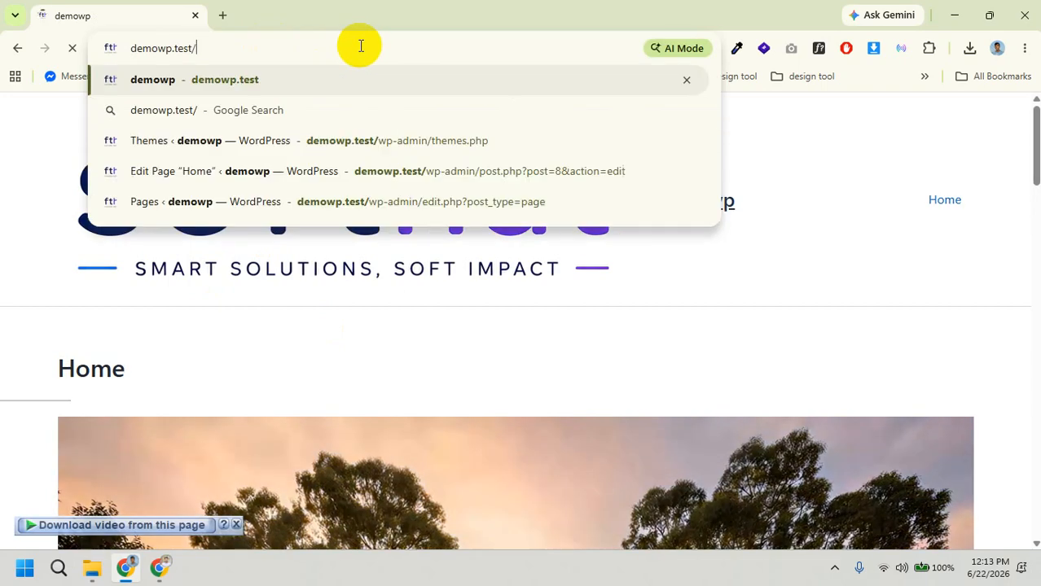
type("wp-")
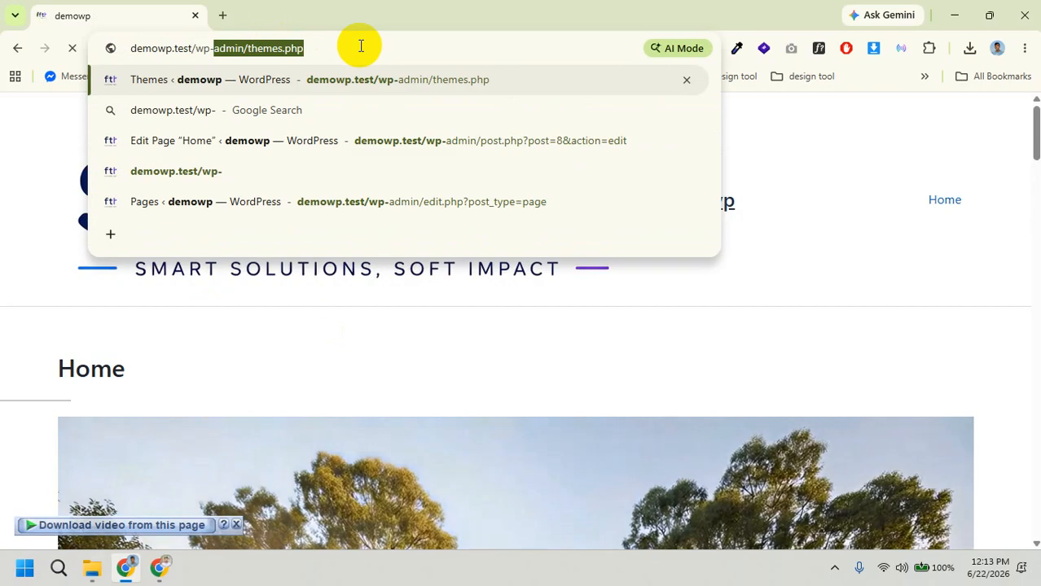
key("Return")
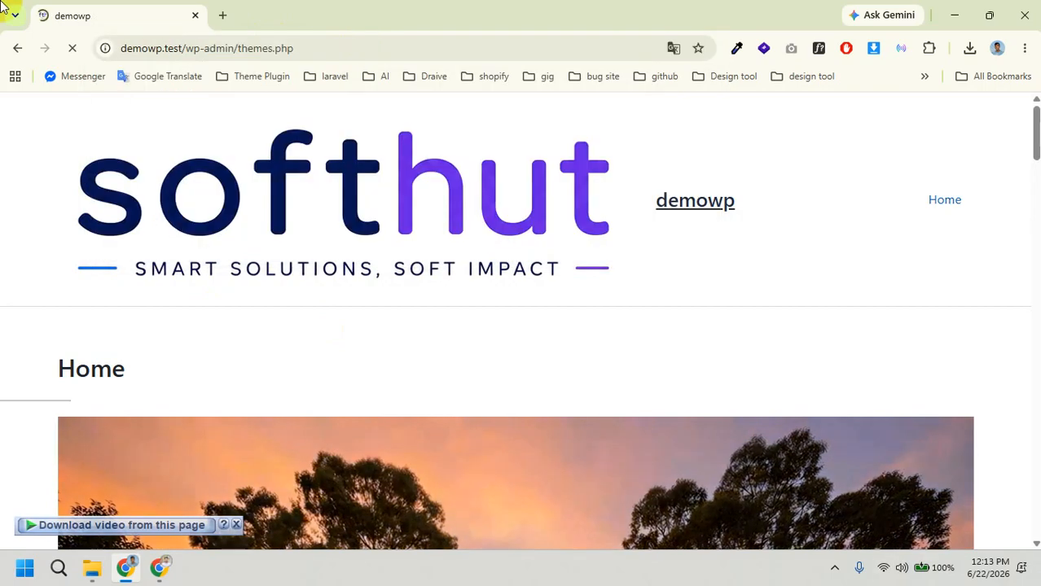
left_click(293, 51)
left_click_drag(293, 51, 238, 50)
key("BackSpace")
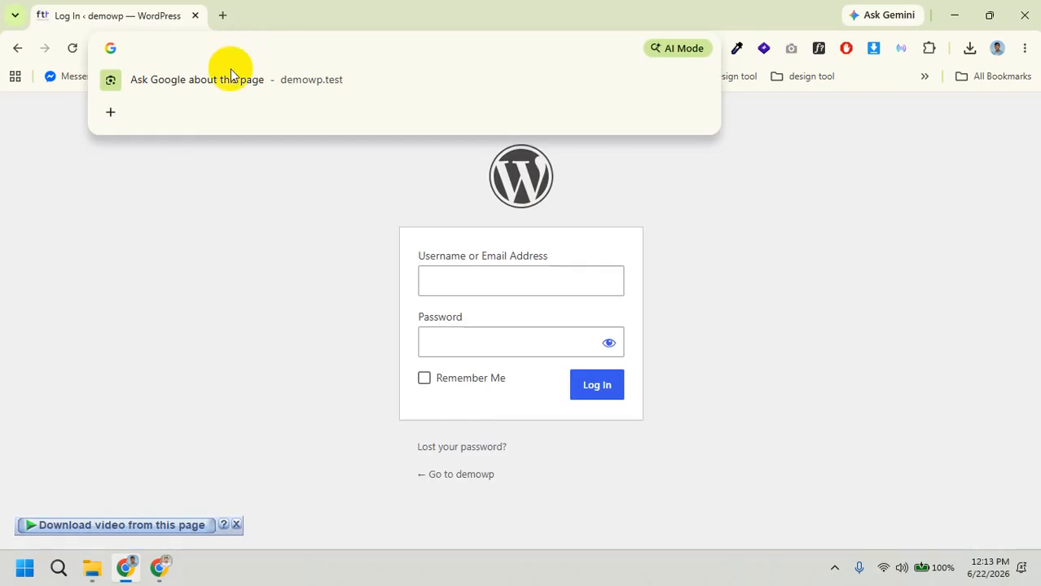
Step: Log in with the admin username and password, declining Chrome's offer to save the password
left_click(435, 275)
type("a")
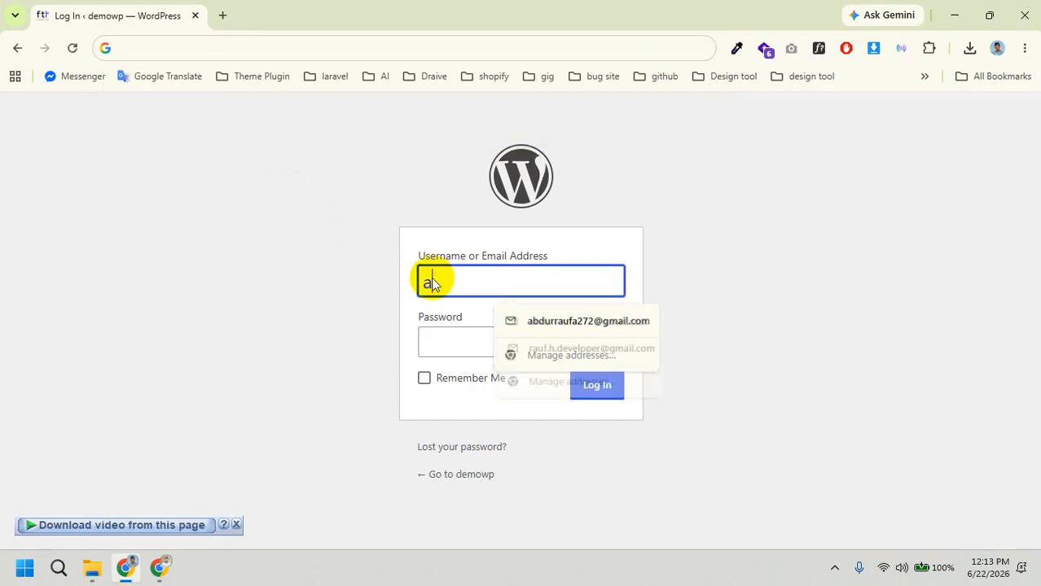
type("dmin")
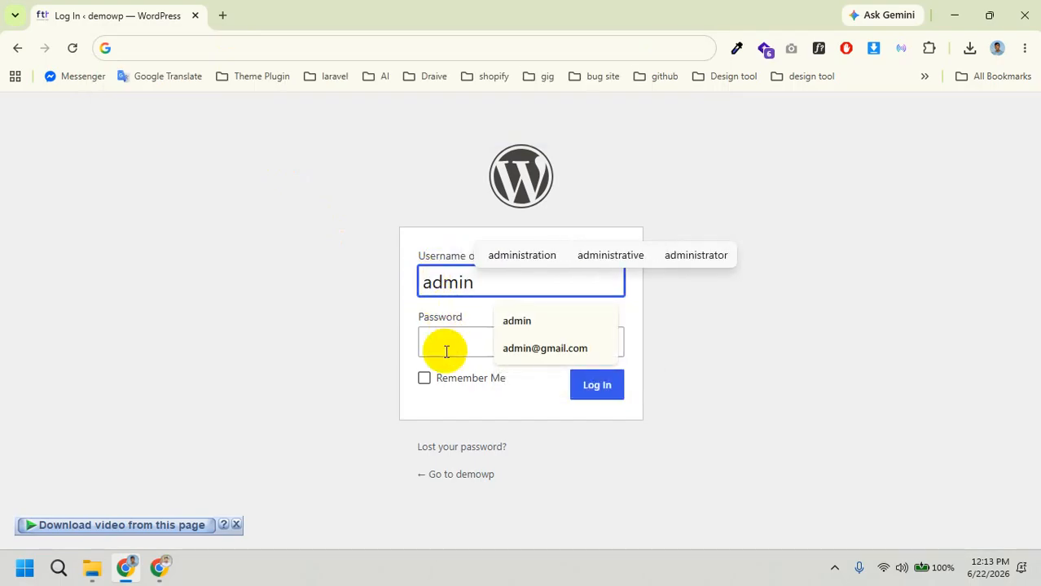
left_click(445, 352)
type("admi")
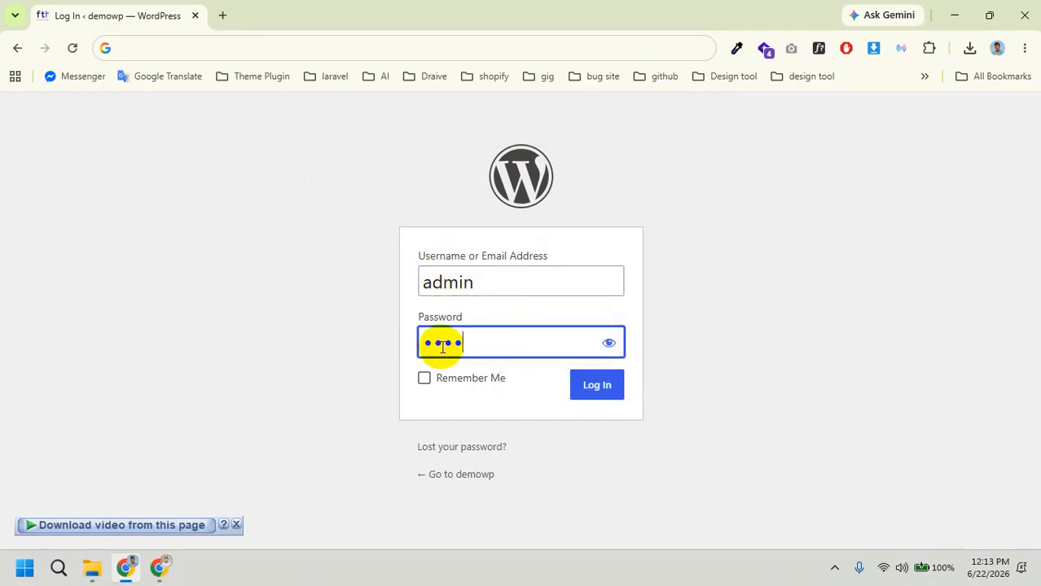
type("n")
left_click(599, 377)
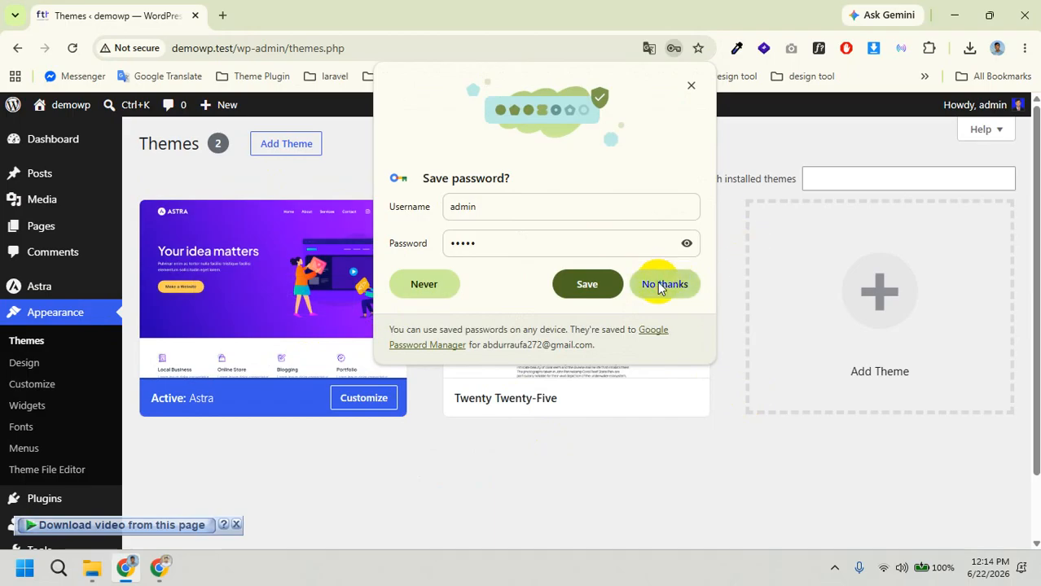
left_click(664, 283)
scroll(98, 390, "down", 2)
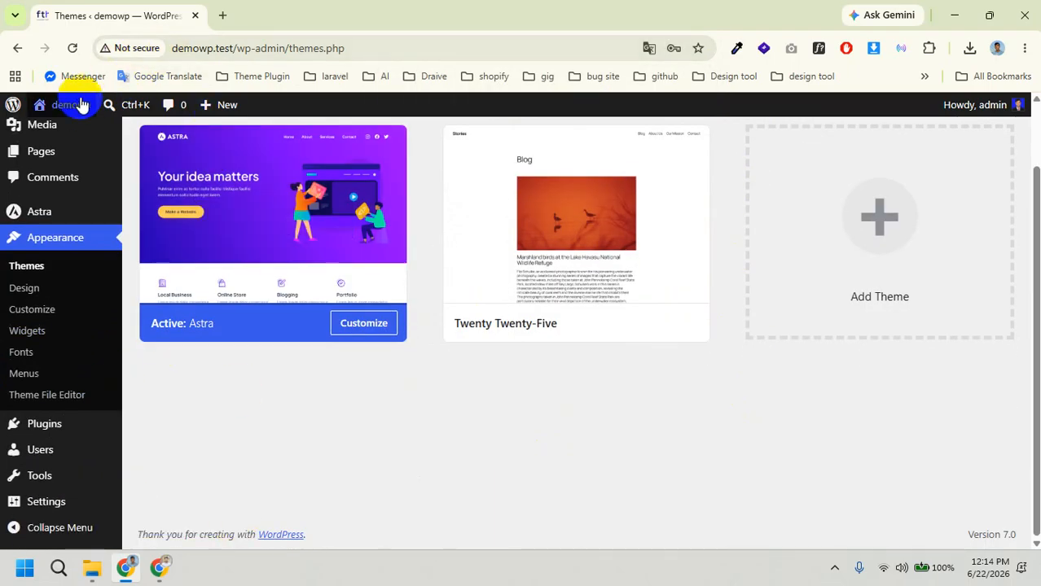
Step: Open demowp.test in a new tab, scroll through the Astra home page, then return to Themes
middle_click(75, 131)
left_click(259, 15)
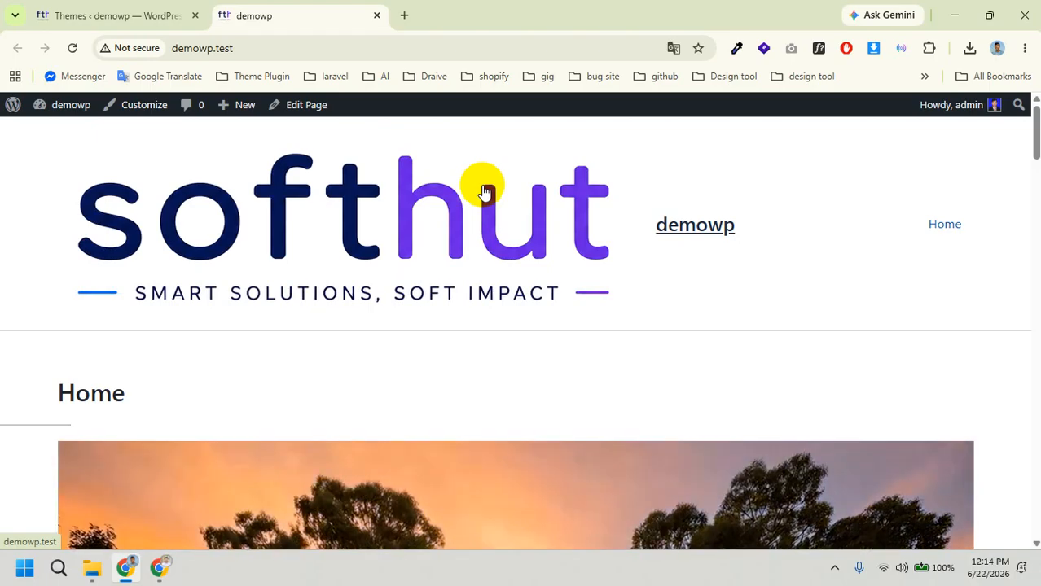
scroll(337, 205, "down", 15)
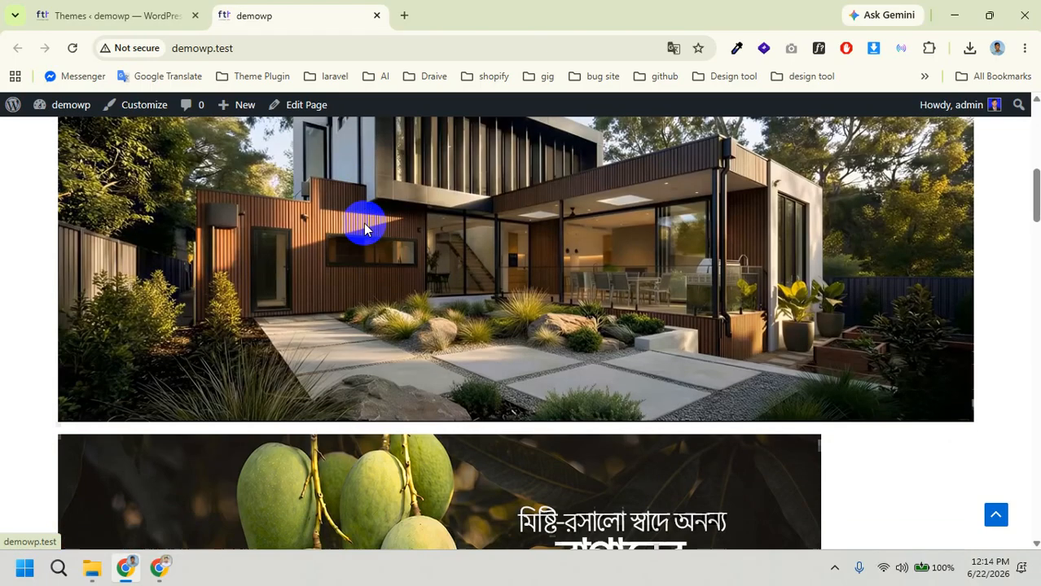
scroll(529, 298, "down", 20)
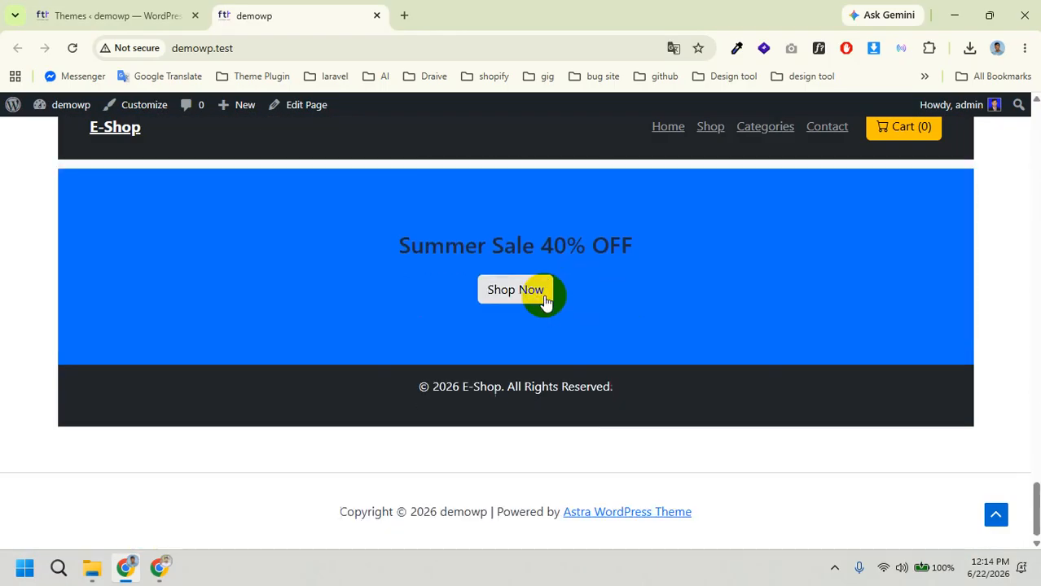
left_click(174, 10)
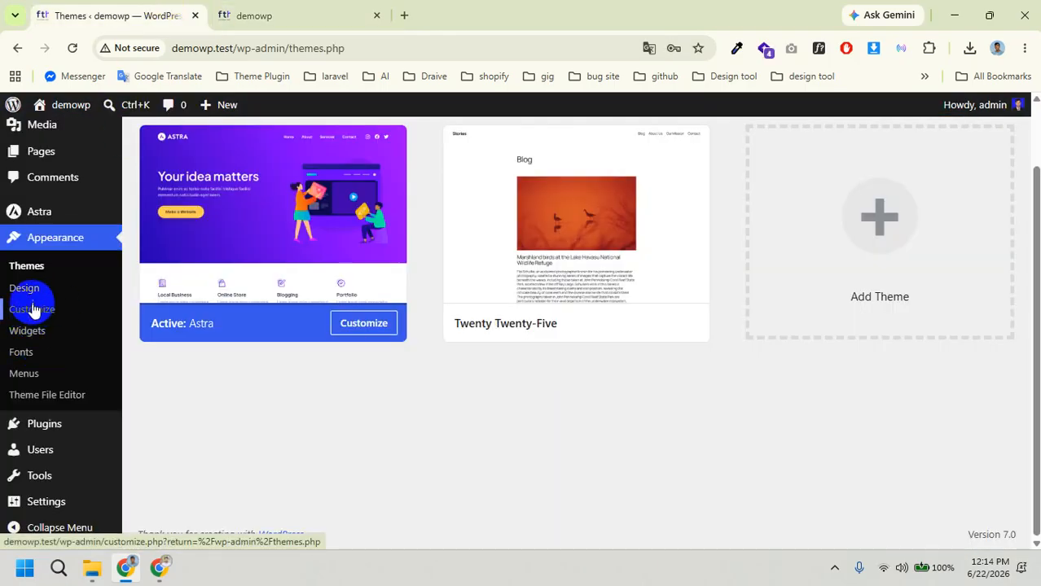
Step: Search Add Plugins for 'reset', then install and activate WP Reset
mouse_move(62, 423)
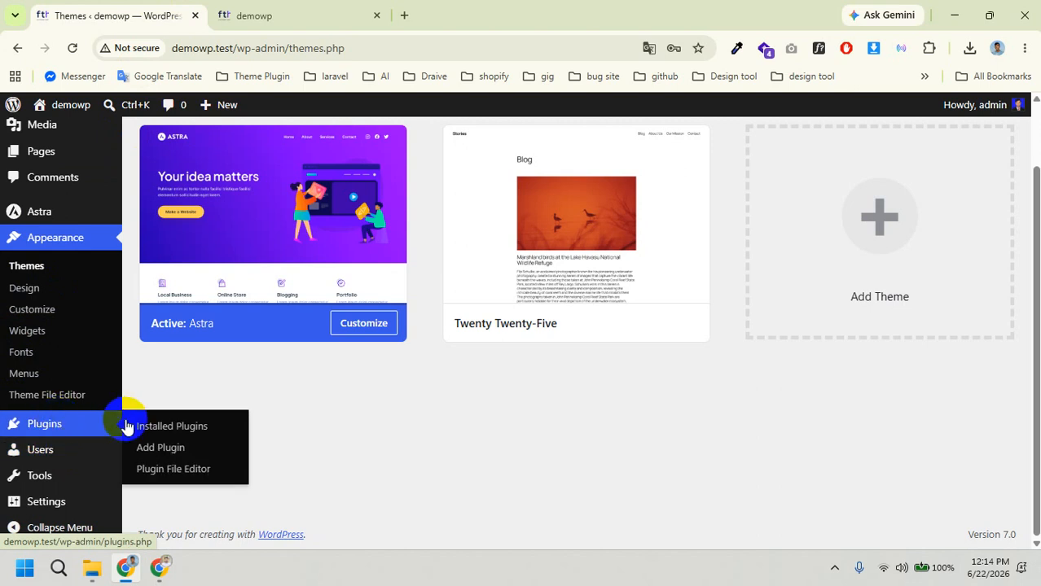
left_click(165, 450)
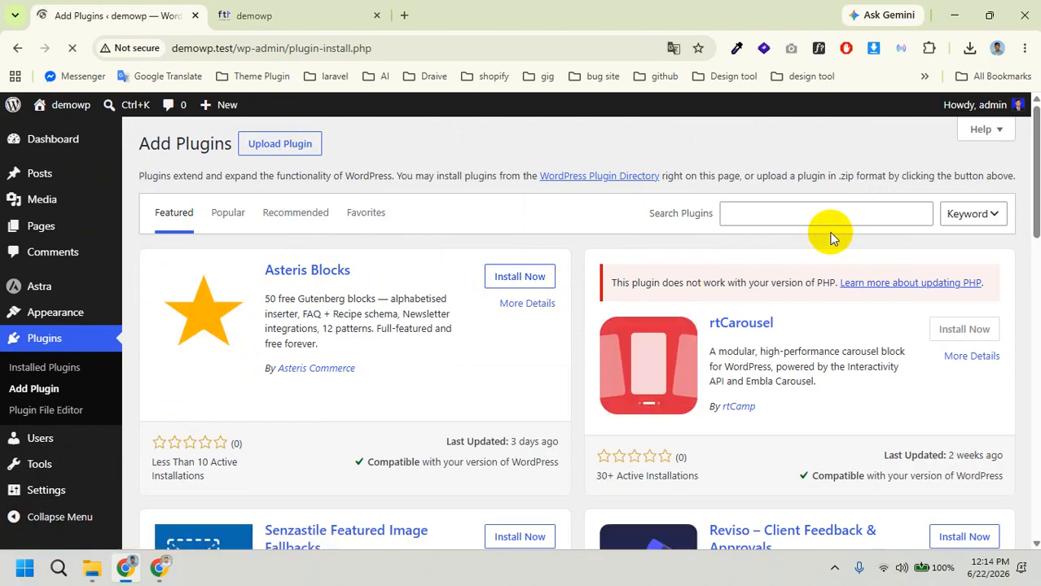
left_click(786, 215)
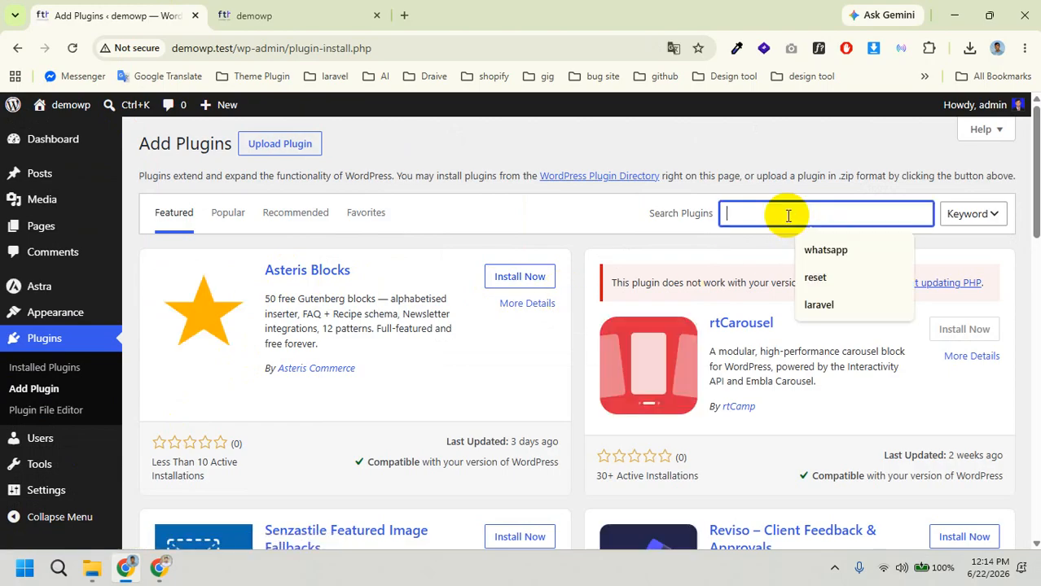
left_click(816, 276)
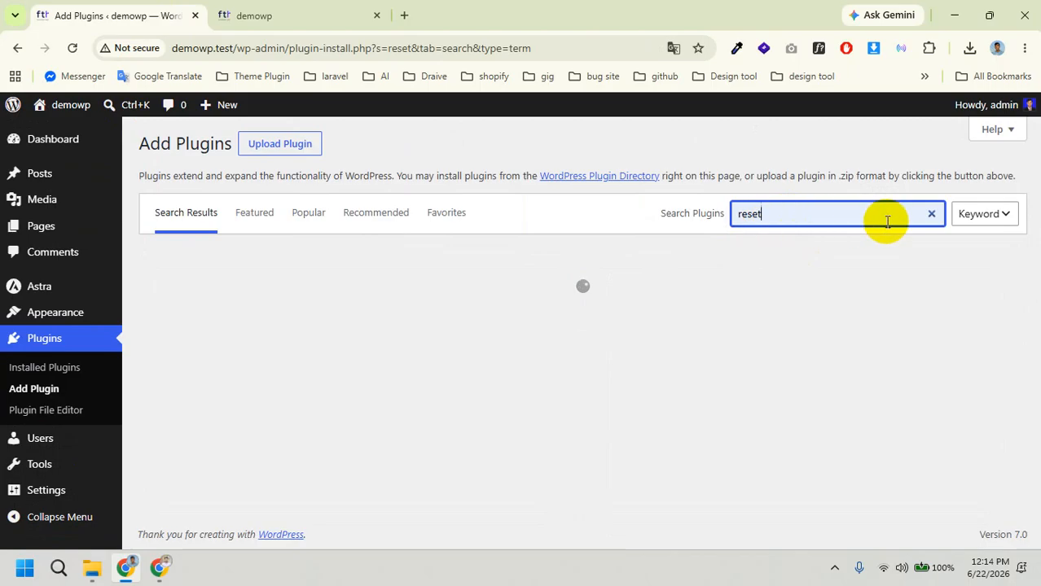
left_click(837, 212)
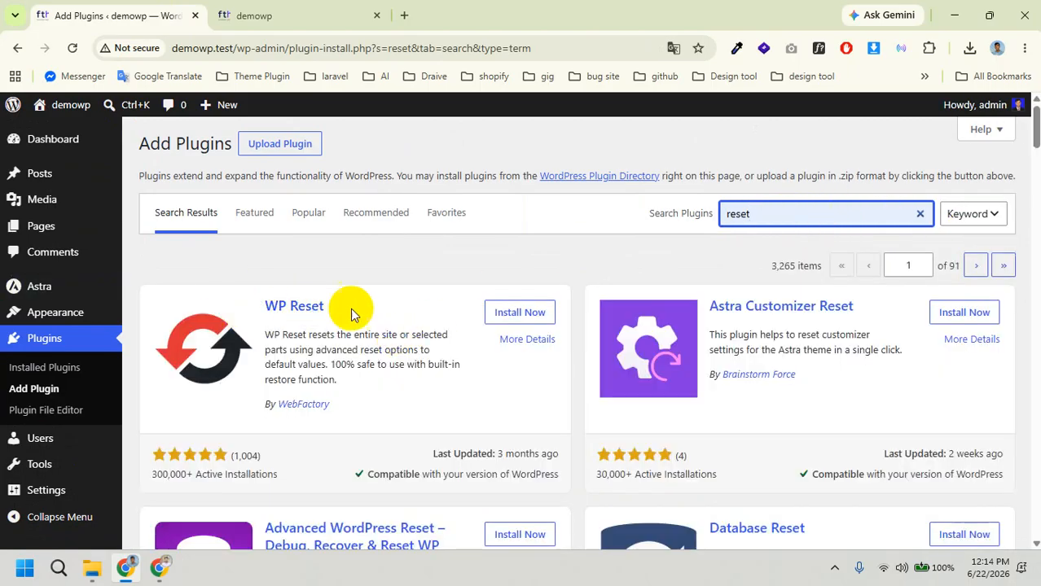
left_click(518, 314)
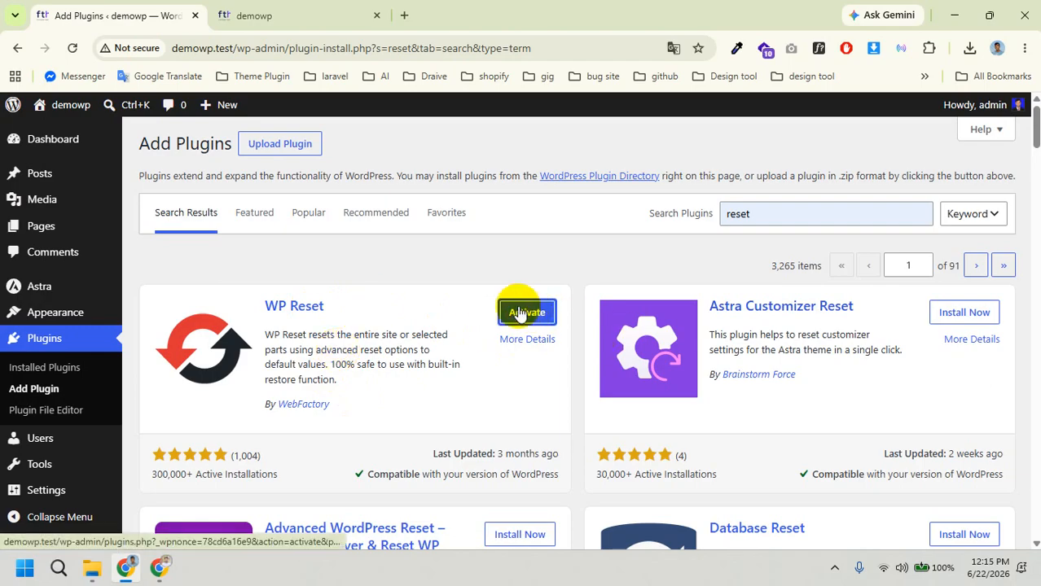
left_click(520, 314)
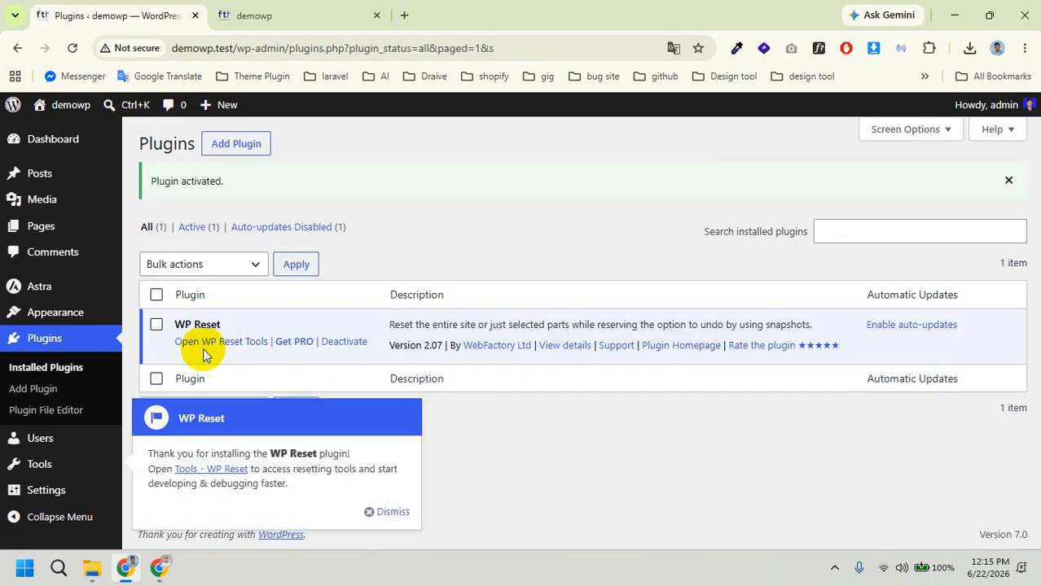
Step: Dismiss the WP Reset welcome notice
left_click(392, 513)
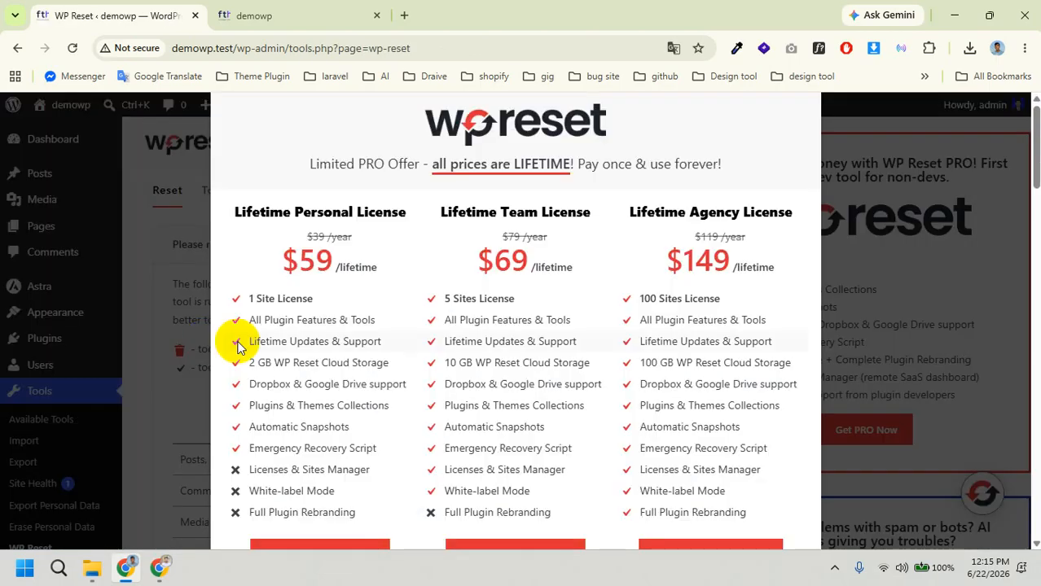
Step: Close the PRO offer and uncheck 'Reactivate WP Reset plugin' in the Site Reset section
left_click(928, 119)
scroll(505, 377, "down", 5)
scroll(505, 377, "down", 10)
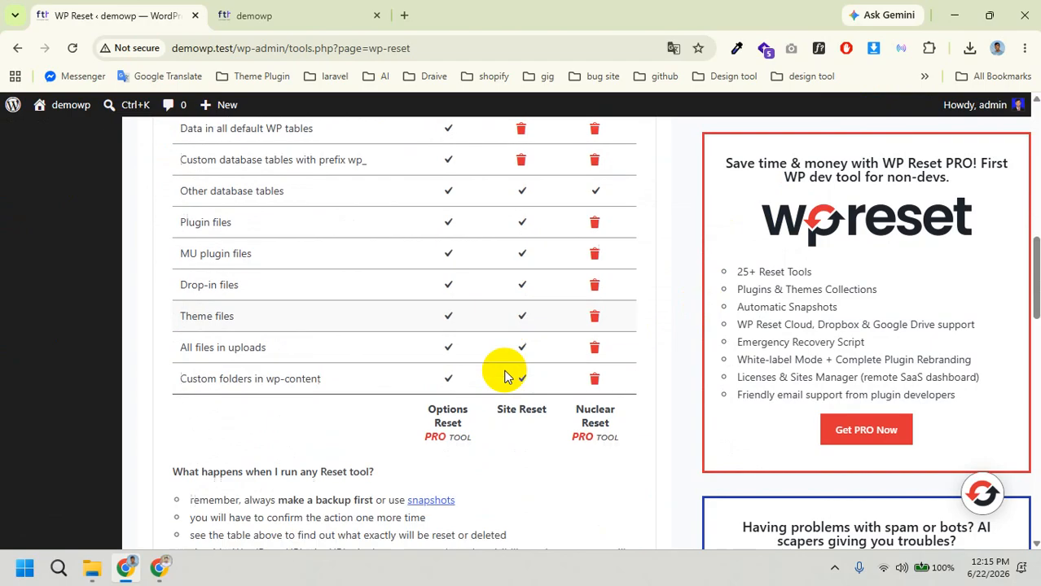
scroll(285, 323, "down", 4)
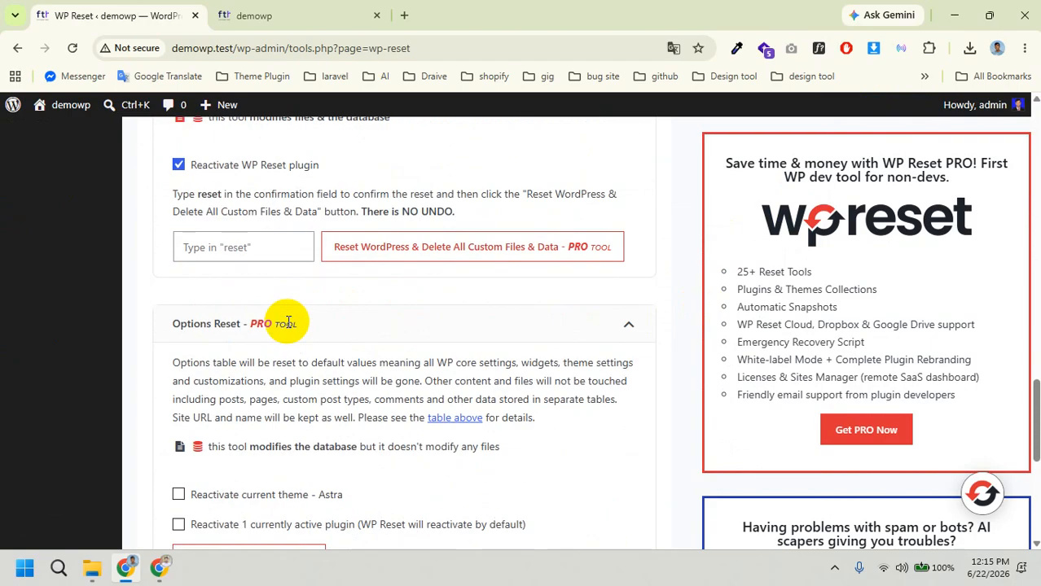
scroll(283, 325, "up", 2)
scroll(245, 346, "down", 1)
scroll(245, 346, "down", 3)
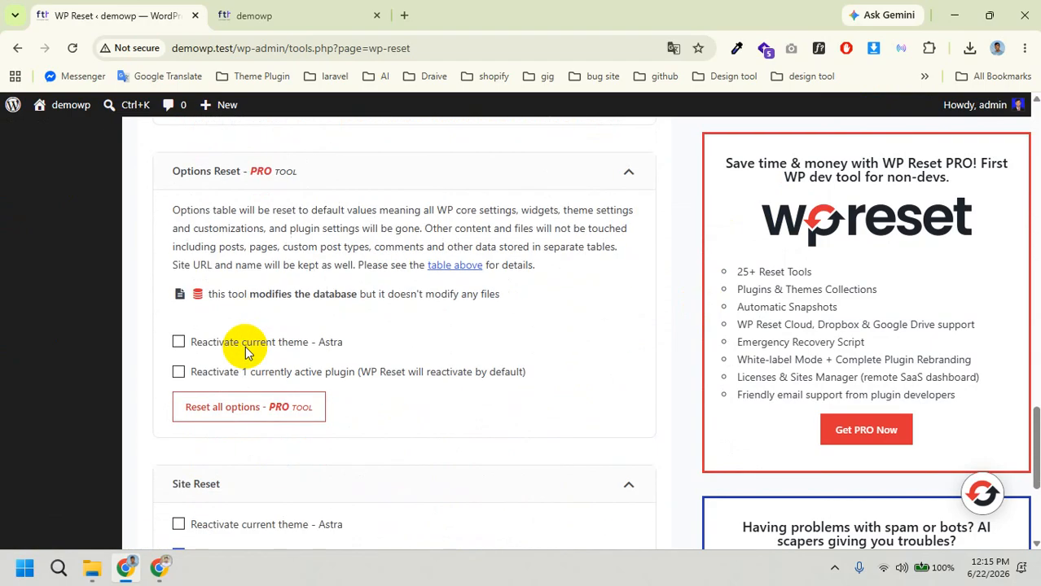
scroll(187, 372, "down", 1)
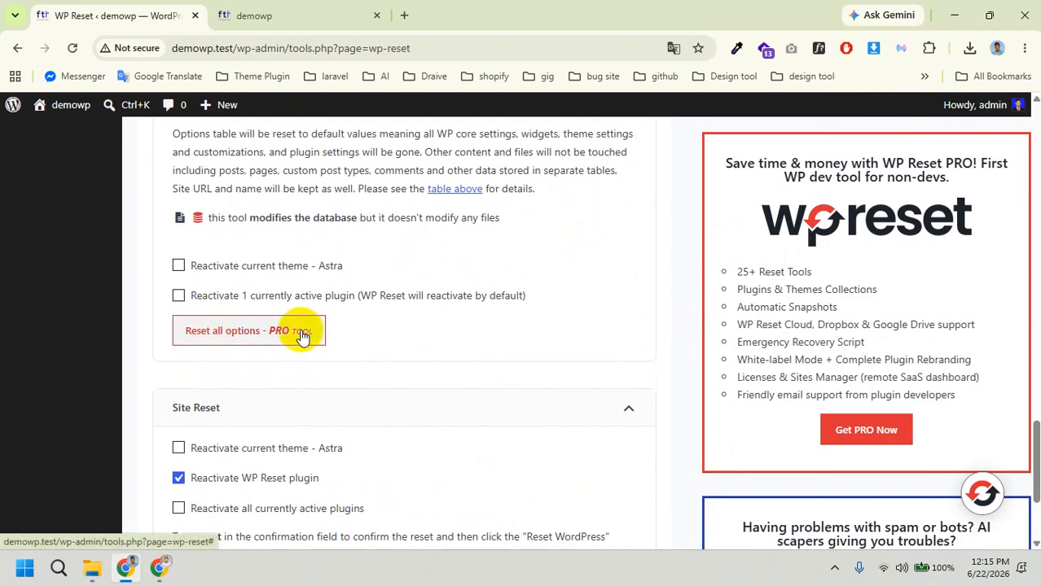
scroll(319, 330, "up", 4)
scroll(277, 325, "down", 7)
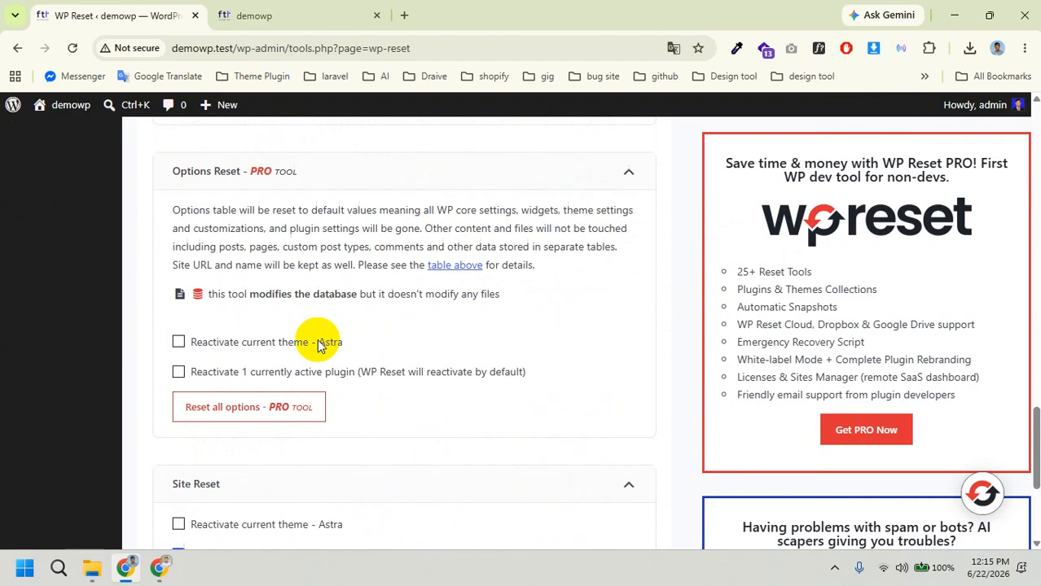
left_click(277, 438)
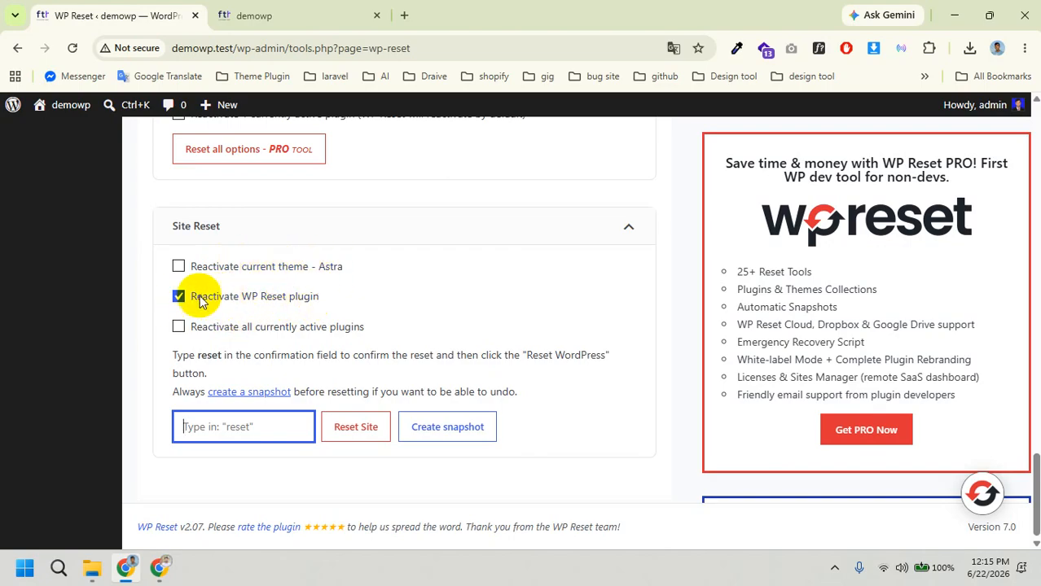
left_click(178, 297)
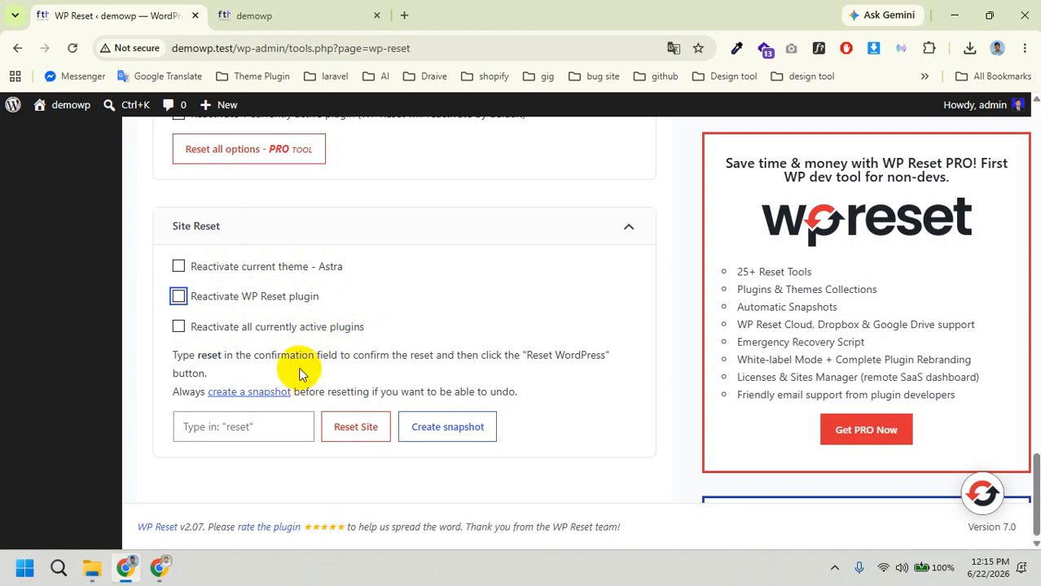
Step: Type 'reset' as confirmation, click Reset Site, and confirm Reset WordPress
left_click(243, 432)
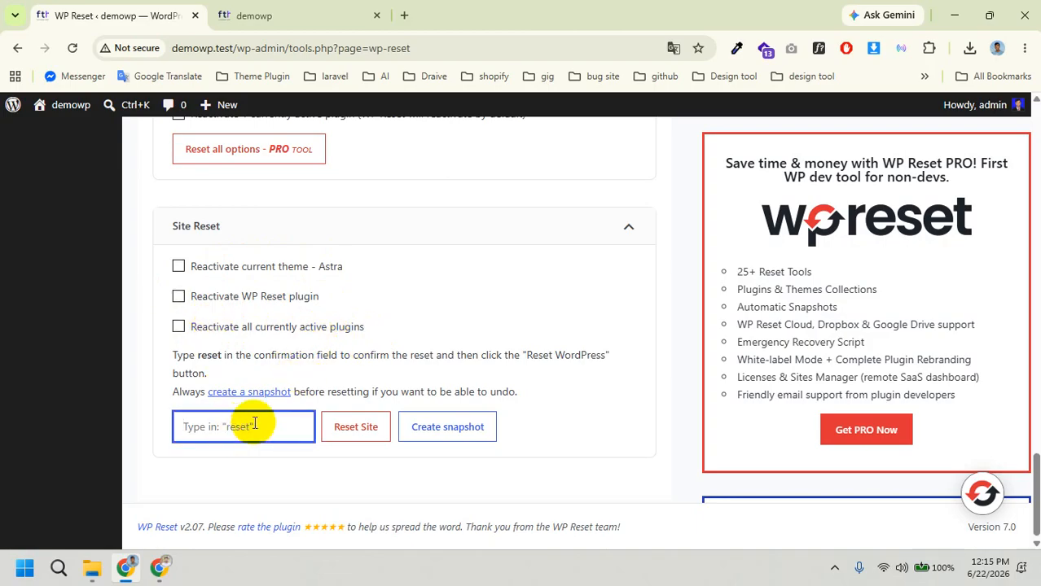
type("reset")
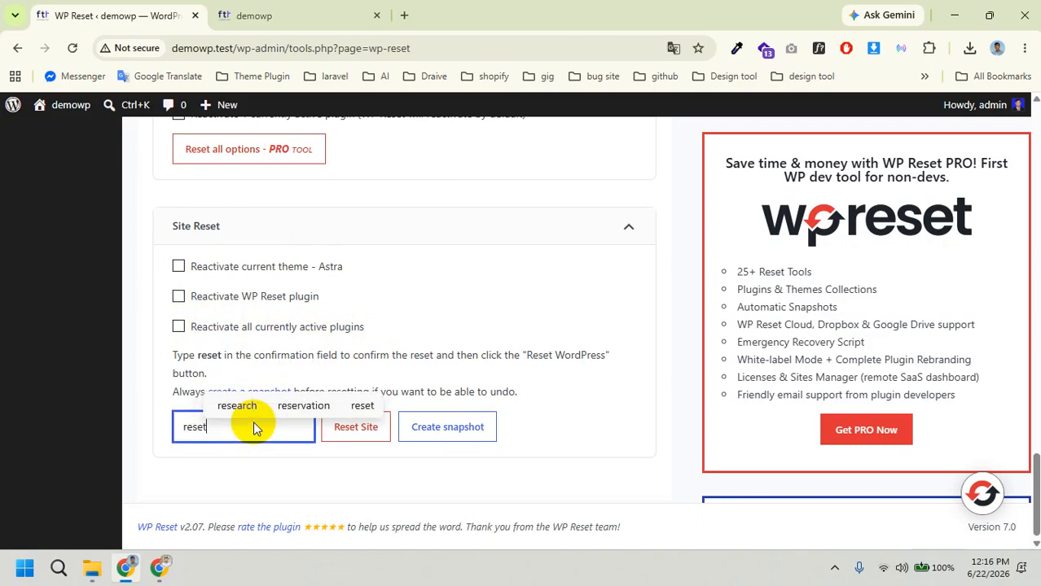
left_click(399, 474)
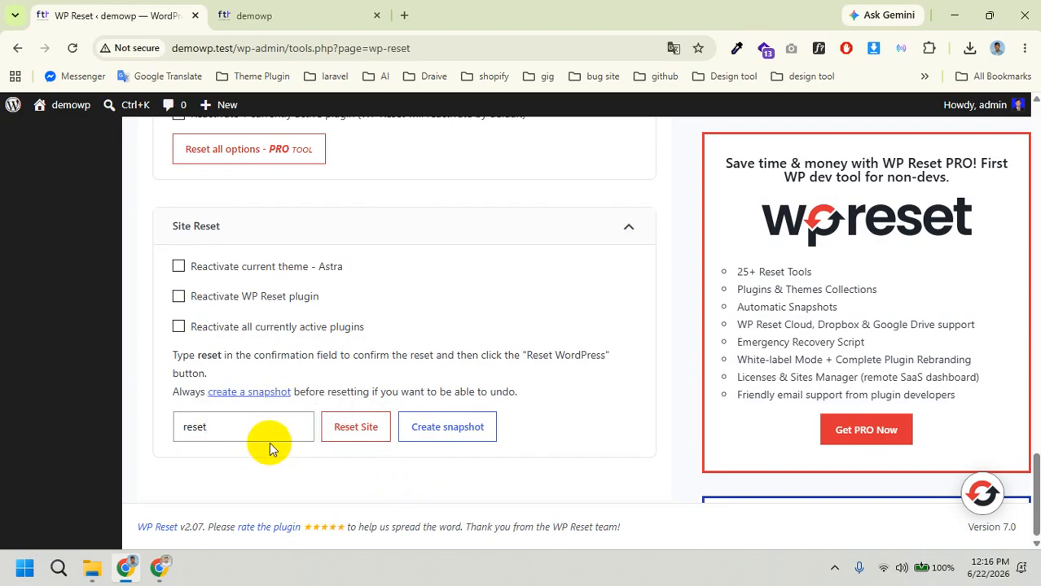
left_click(363, 439)
left_click(473, 441)
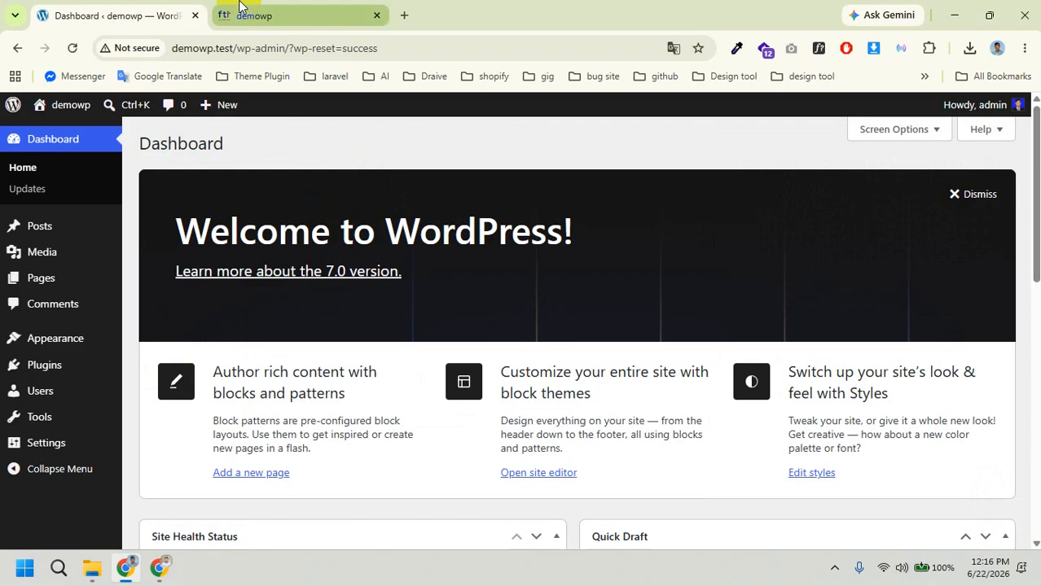
left_click(225, 16)
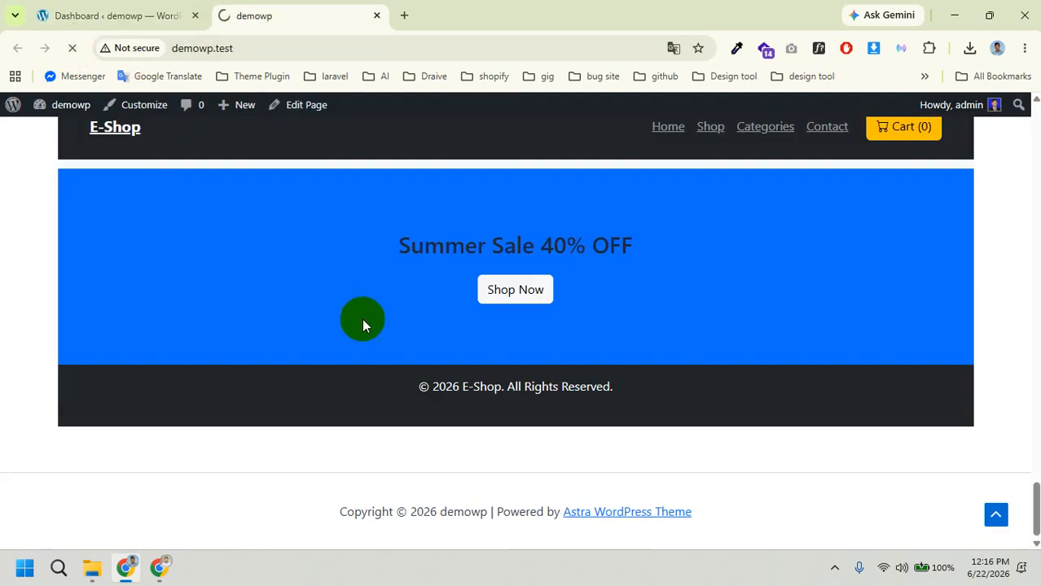
scroll(386, 335, "up", 5)
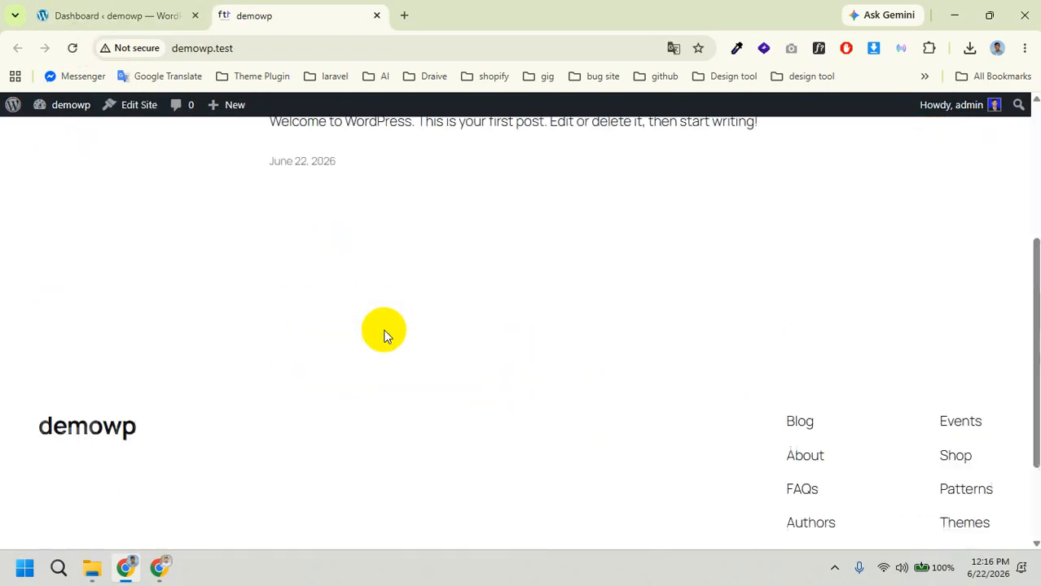
left_click(110, 8)
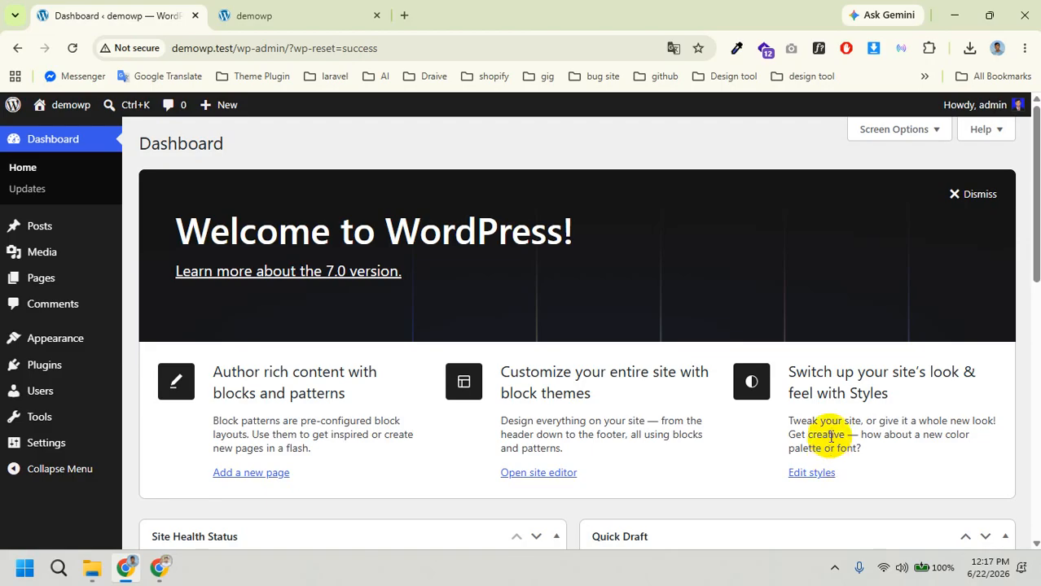
Step: Delete WP Reset from Installed Plugins, then go to Add Plugin
left_click(20, 232)
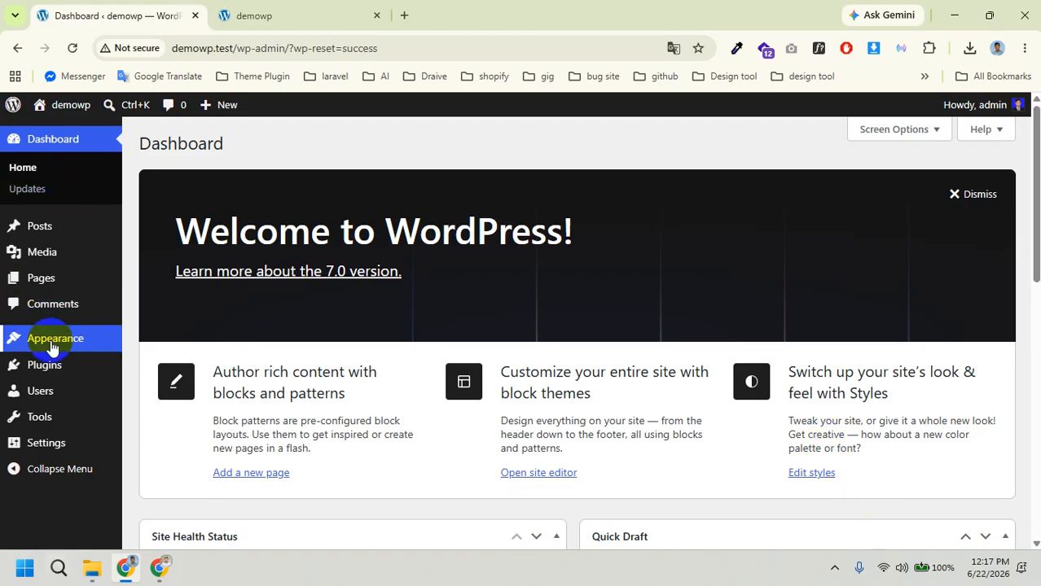
mouse_move(41, 365)
left_click(165, 371)
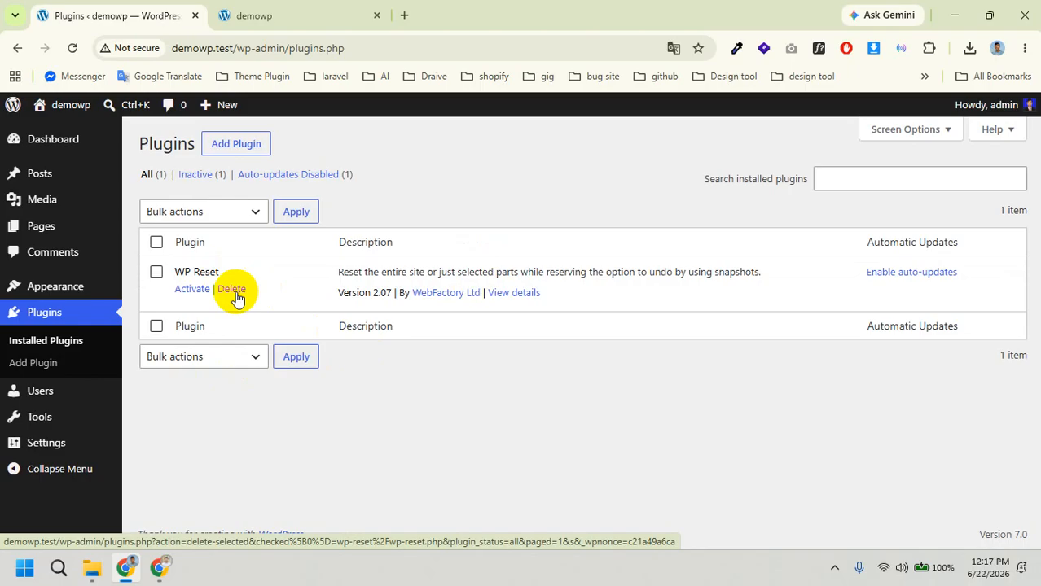
left_click(234, 295)
left_click(588, 145)
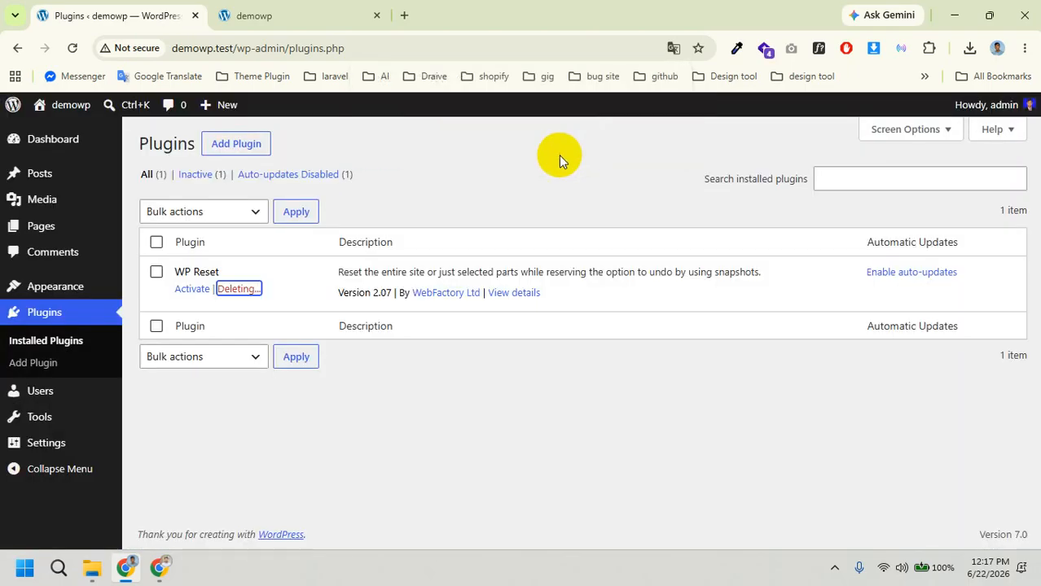
left_click(237, 146)
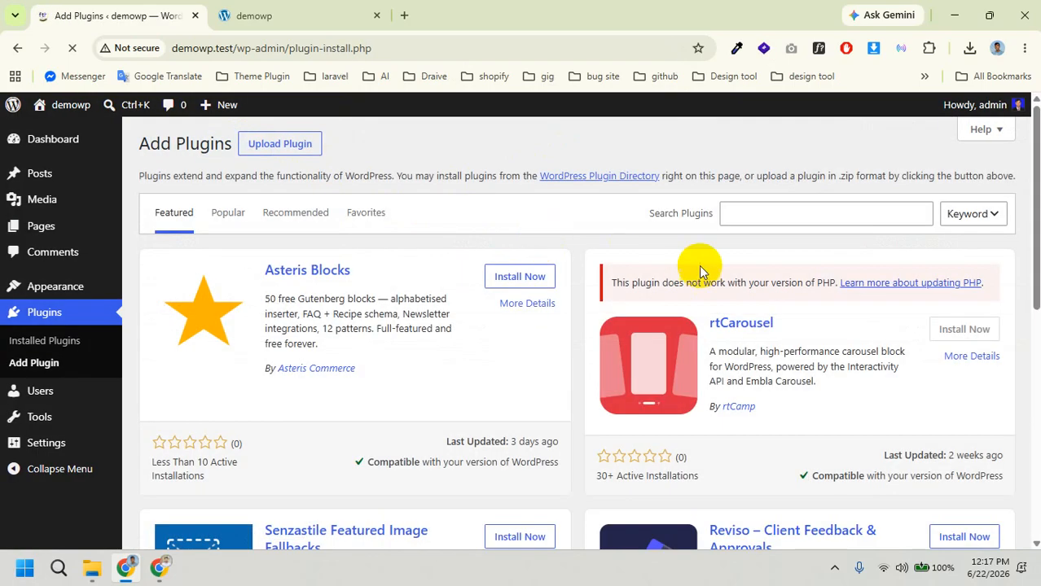
Step: Search for 'elementor', then install and activate Elementor Website Builder
left_click(775, 210)
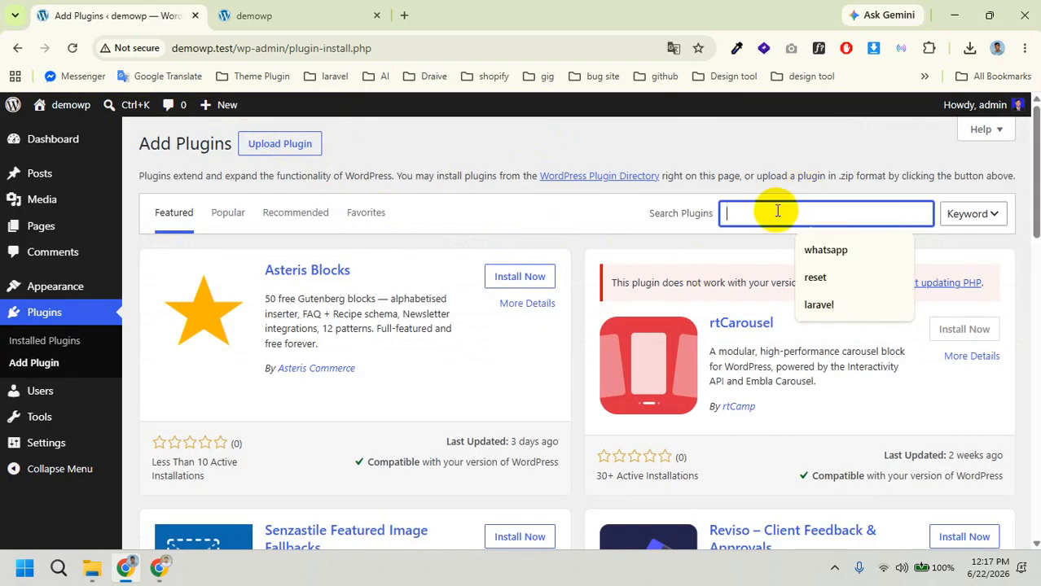
type("elementor")
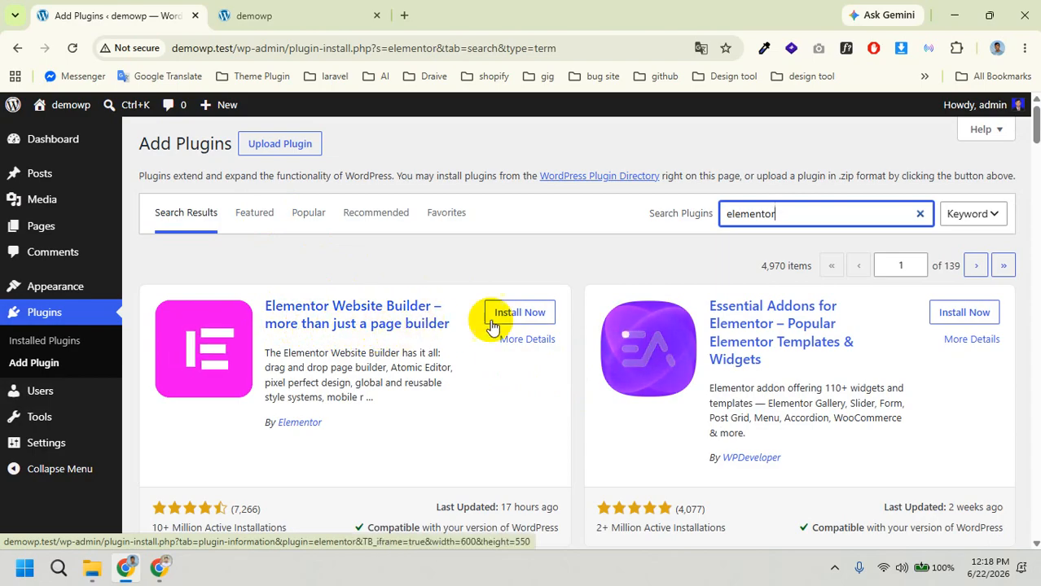
left_click(521, 315)
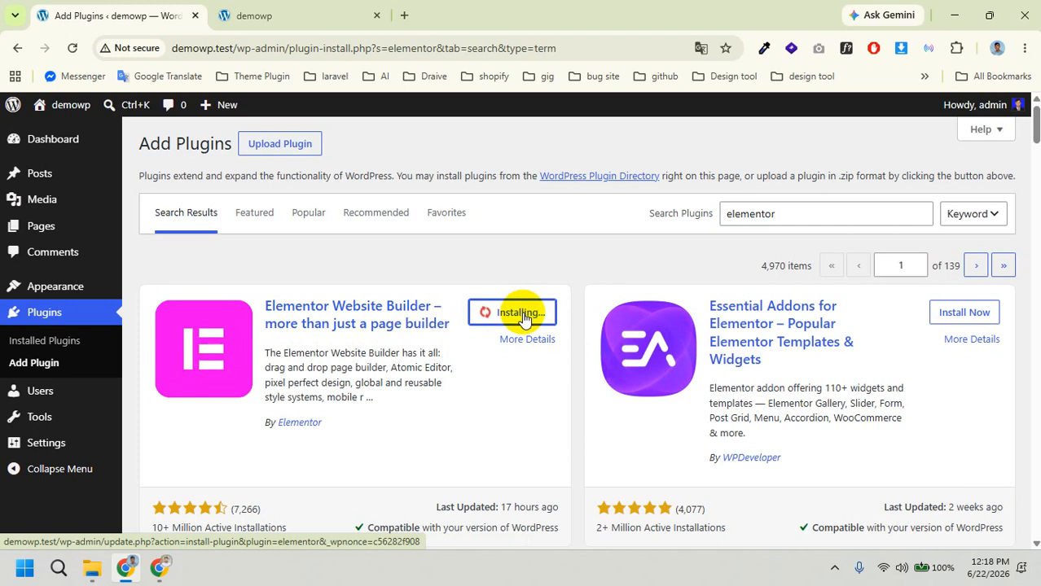
scroll(424, 399, "down", 2)
scroll(394, 403, "up", 1)
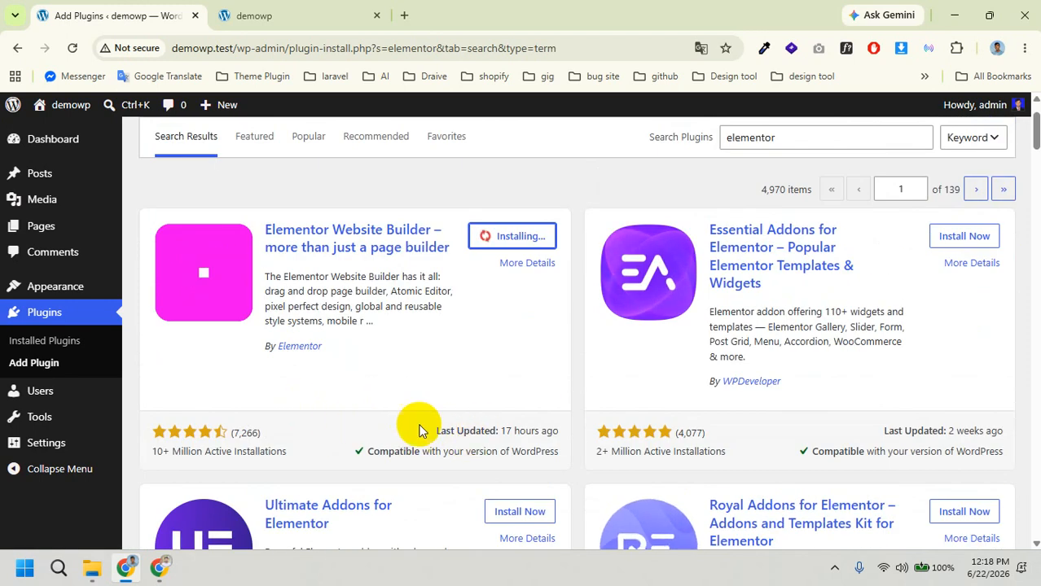
left_click_drag(140, 457, 275, 455)
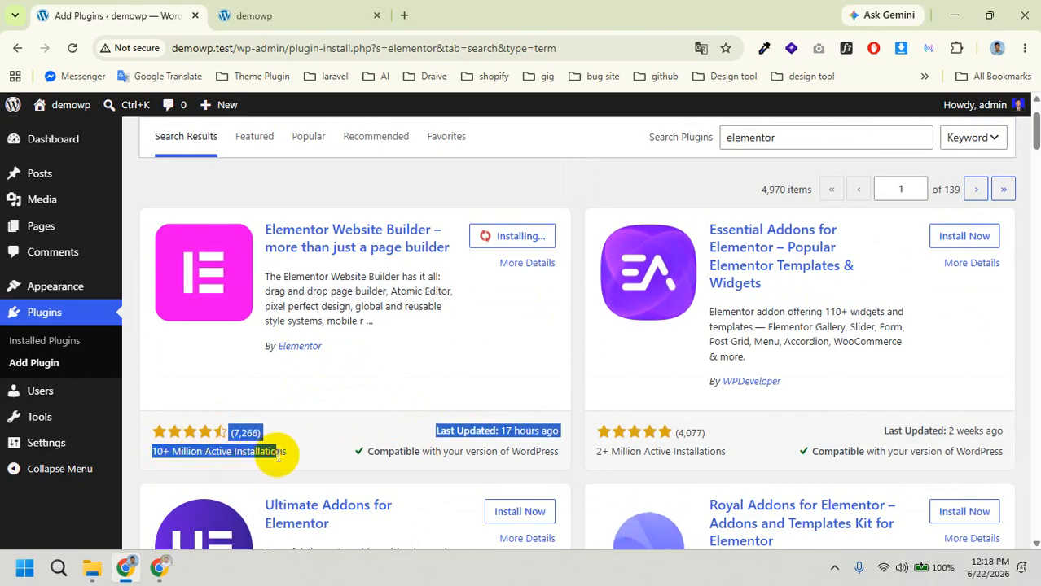
left_click(275, 455)
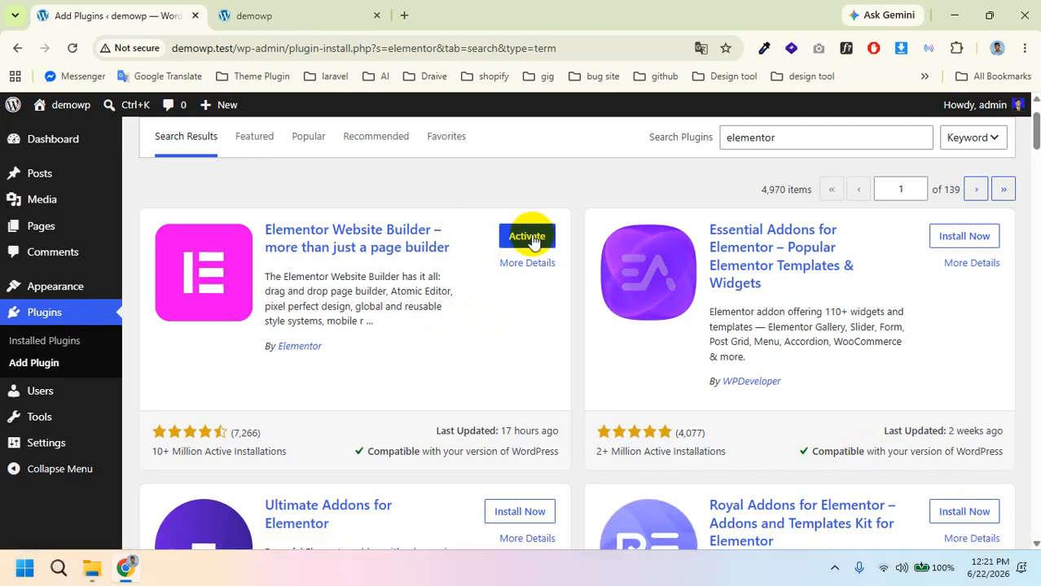
left_click(529, 238)
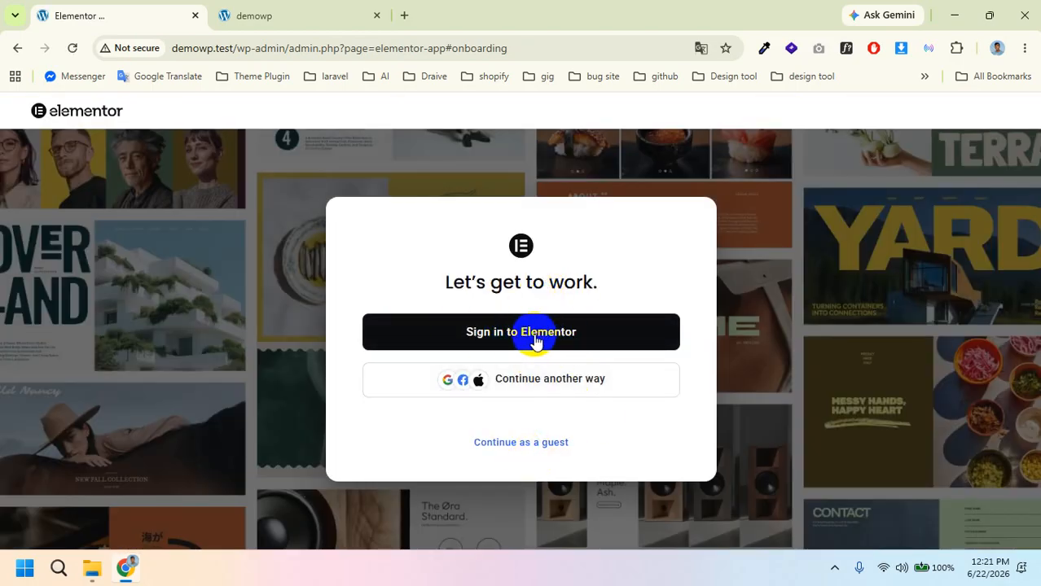
Step: Skip Elementor sign-in, audience, site topic, experience, theme and features questions to reach the Elementor #7 editor
left_click(540, 444)
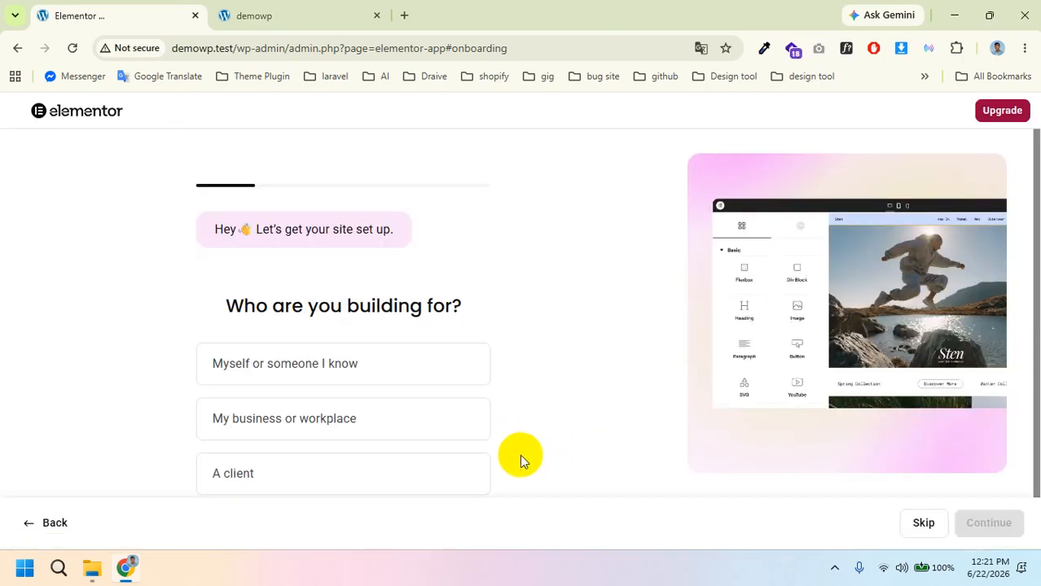
scroll(667, 398, "down", 1)
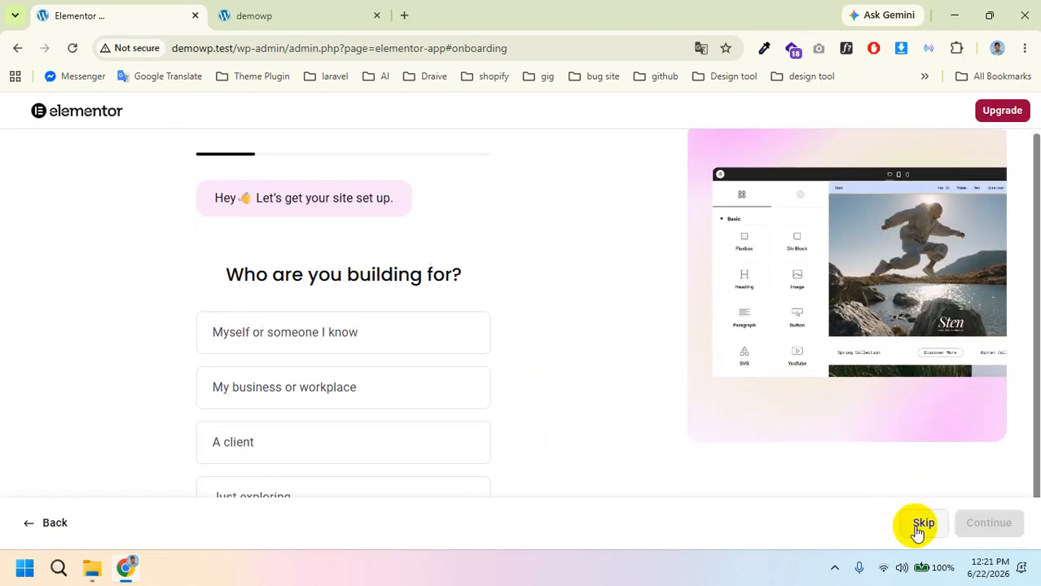
left_click(918, 525)
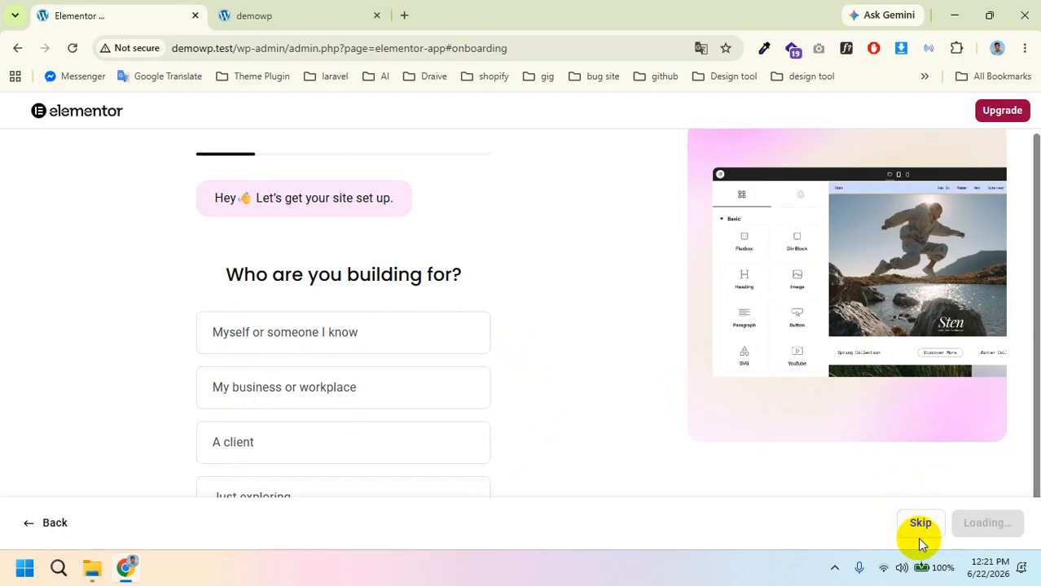
left_click(919, 525)
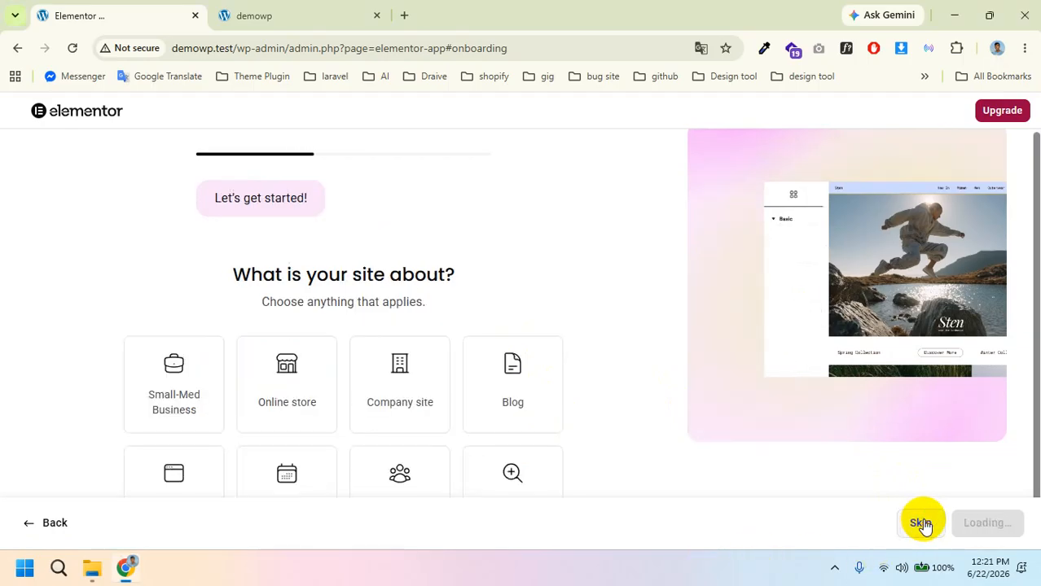
left_click(920, 525)
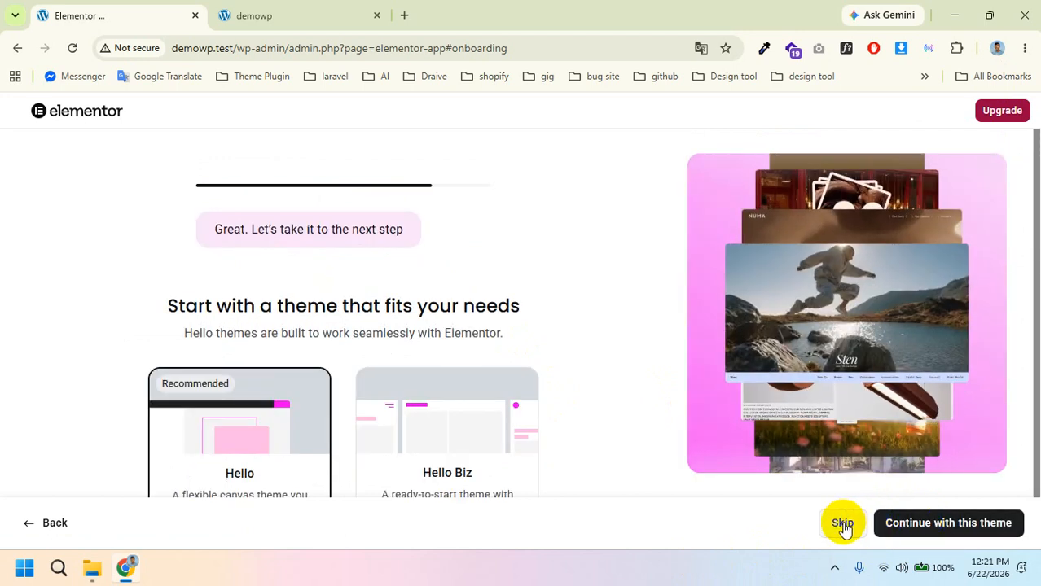
left_click(843, 524)
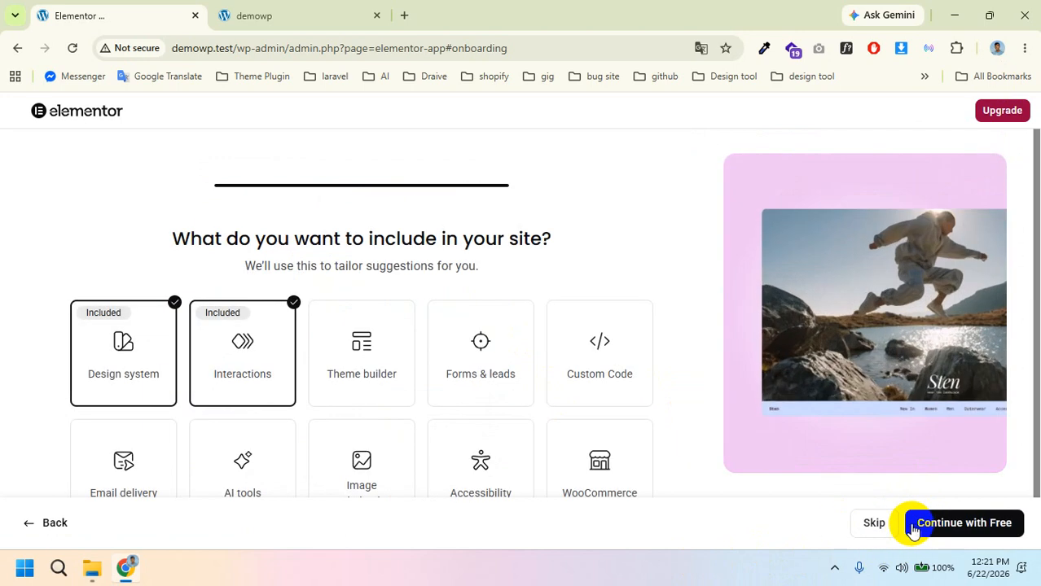
left_click(880, 525)
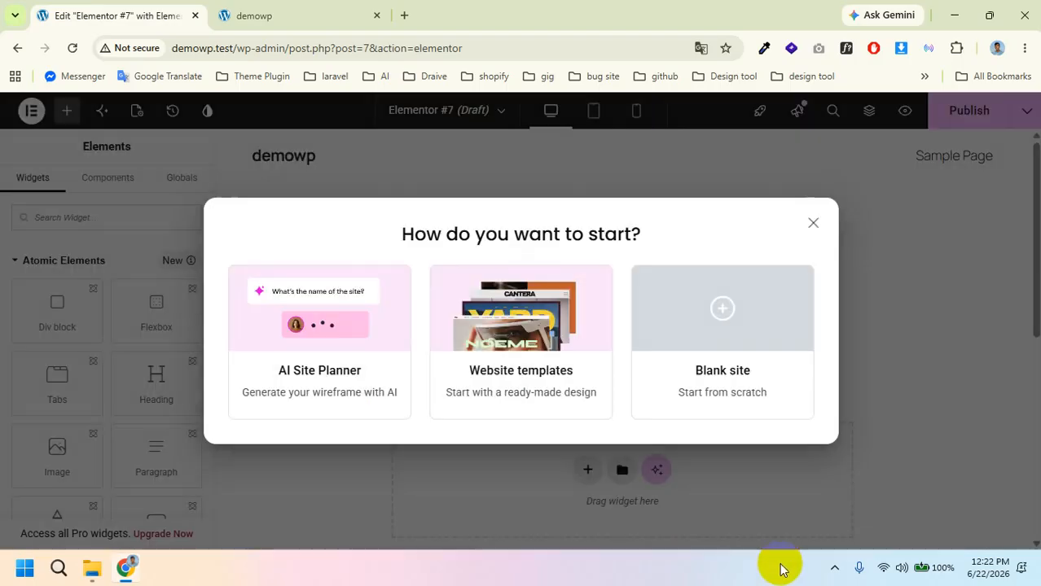
Step: Close the start options and exit Elementor to the Pages list showing the Elementor #7 draft
left_click(809, 225)
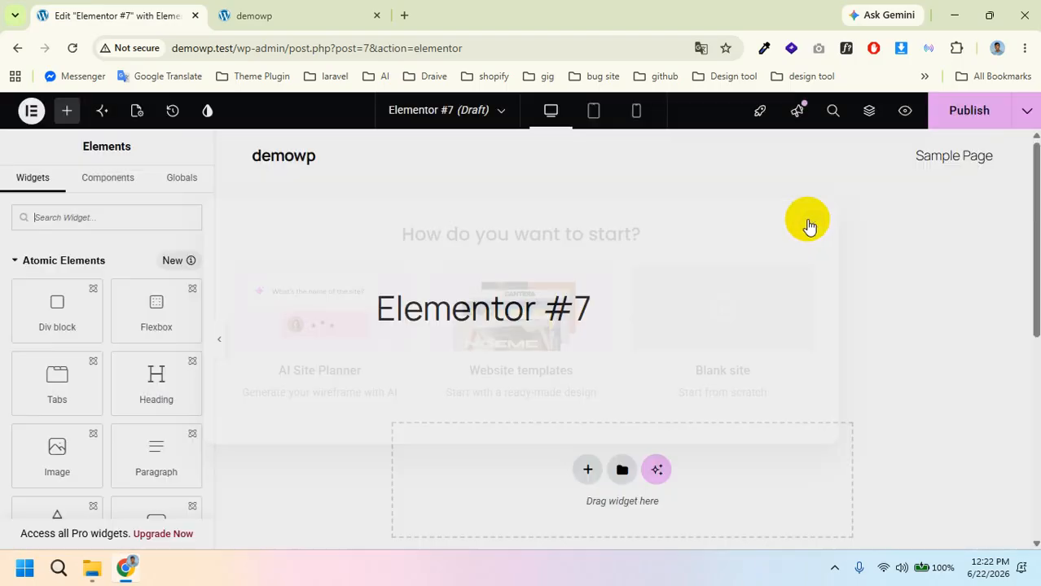
left_click(33, 110)
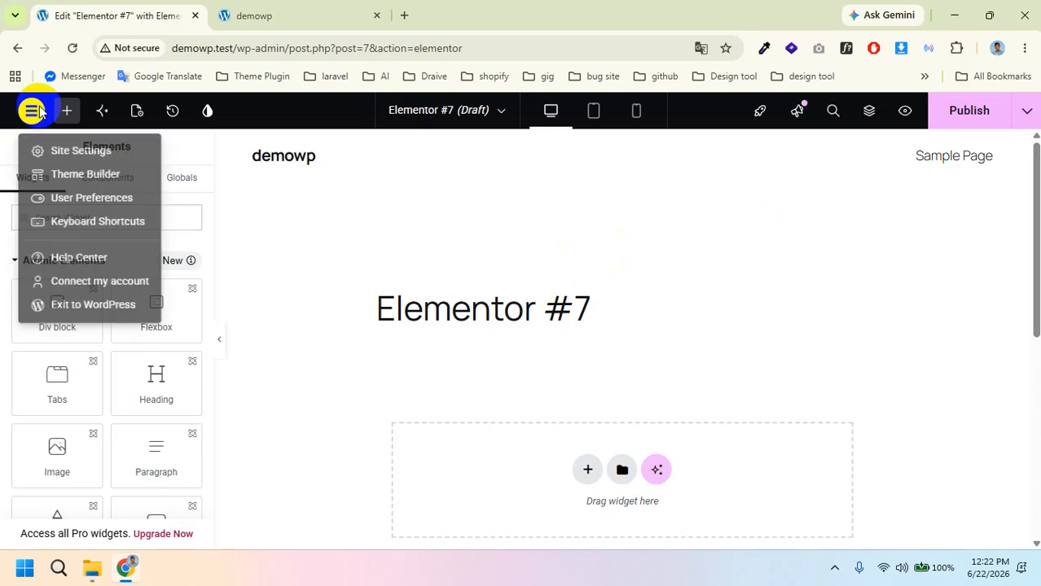
left_click(84, 316)
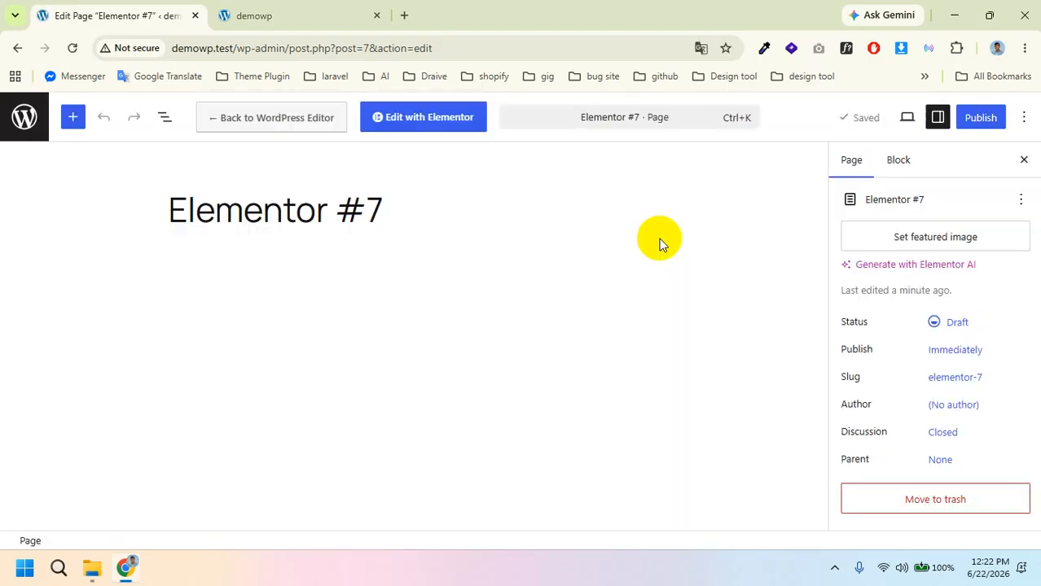
left_click(19, 122)
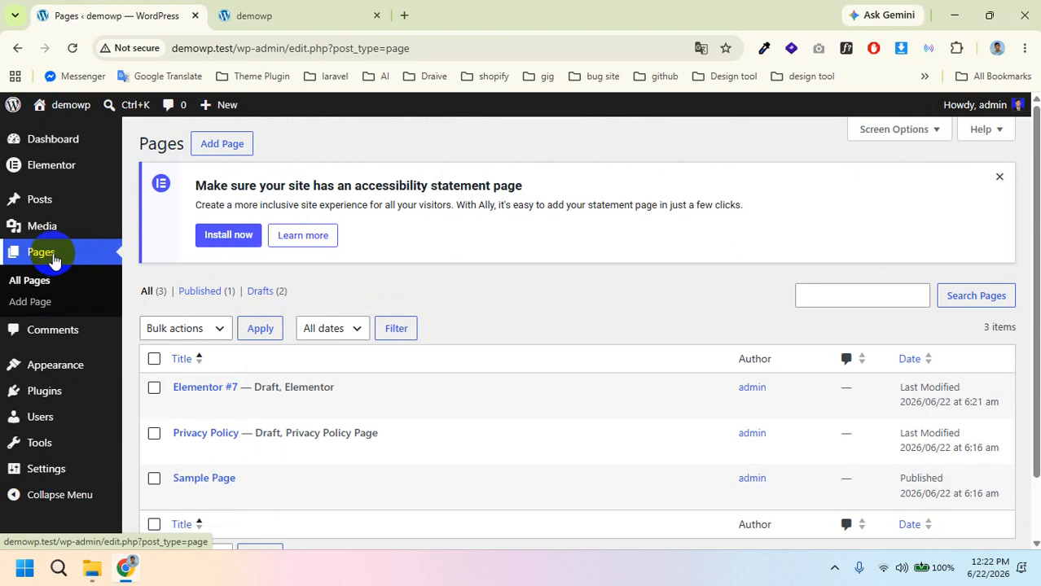
Step: Bulk-trash Elementor #7, Privacy Policy and Sample Page, then start a new page
scroll(288, 425, "down", 1)
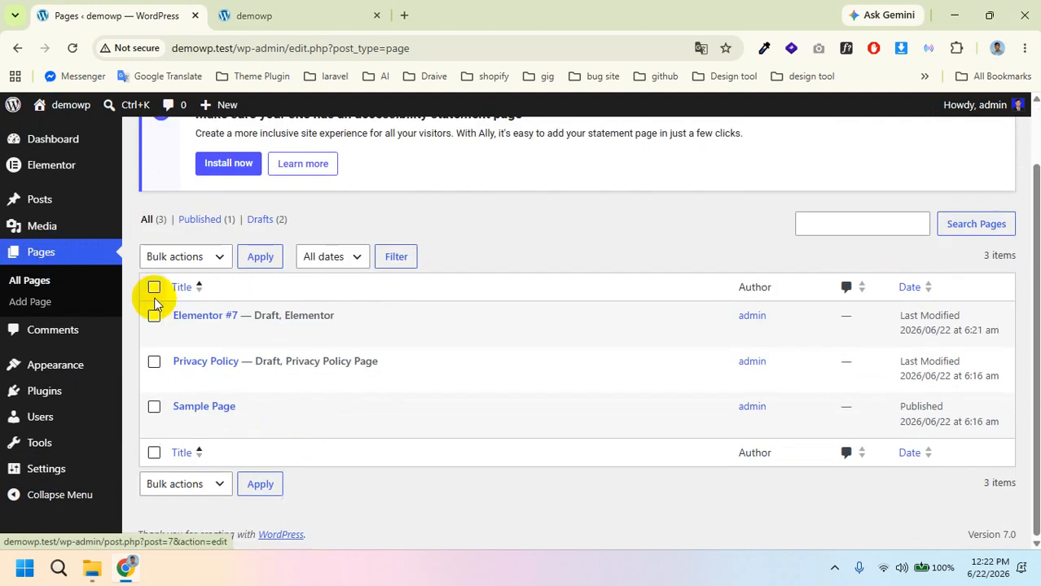
left_click(155, 290)
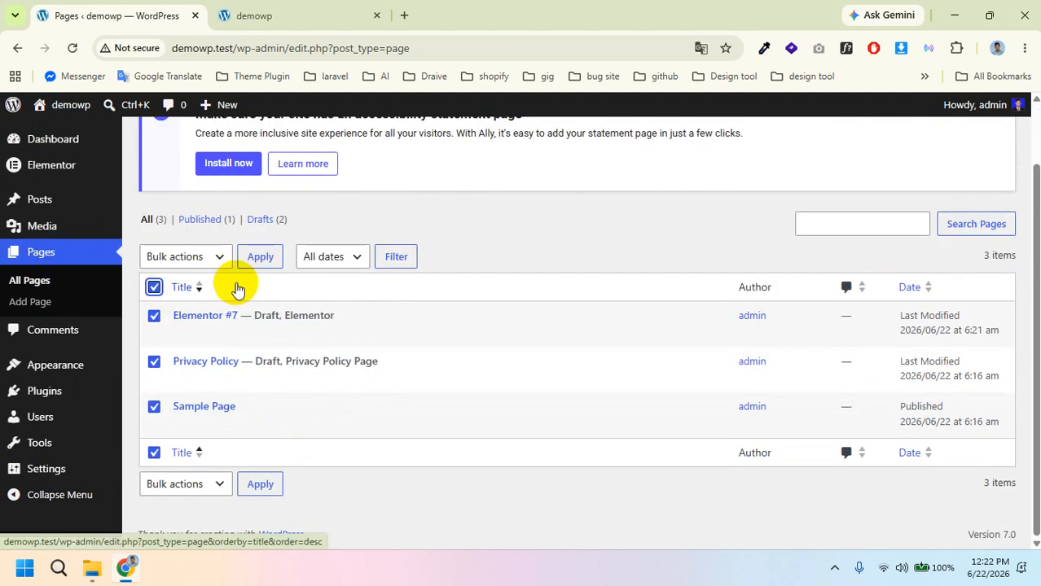
scroll(234, 289, "up", 1)
scroll(233, 292, "down", 1)
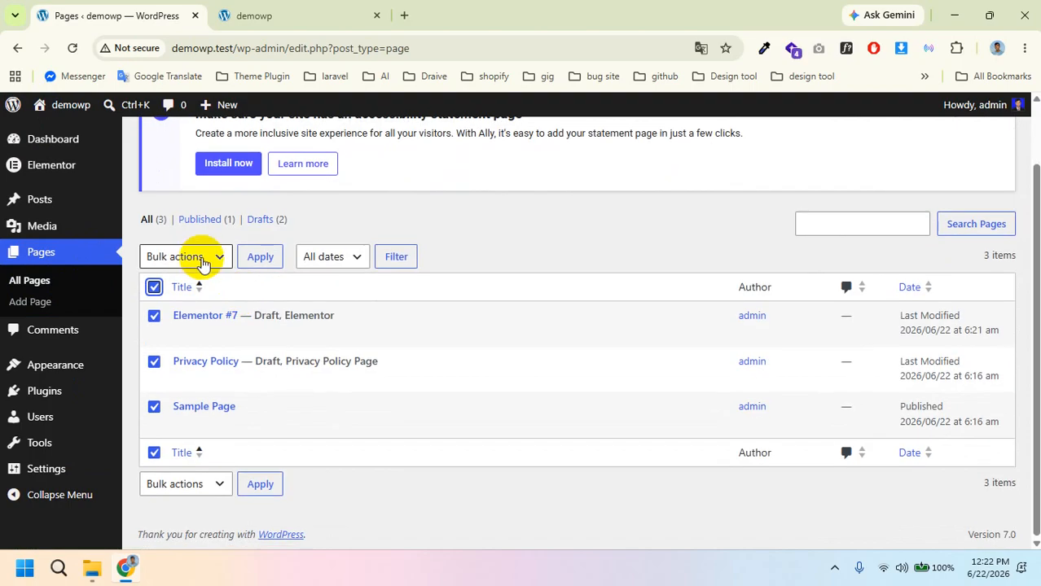
left_click(203, 259)
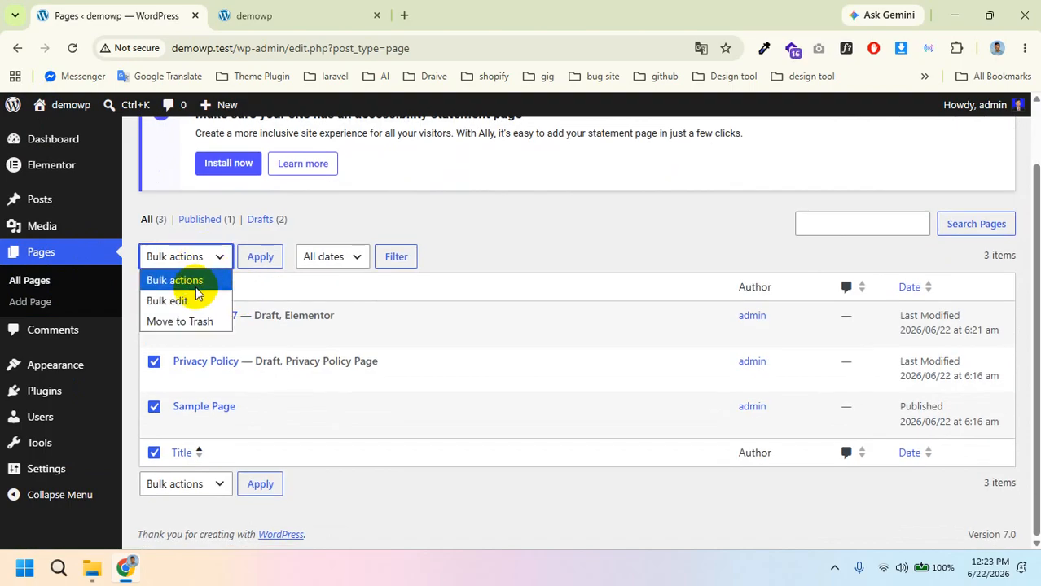
left_click(193, 321)
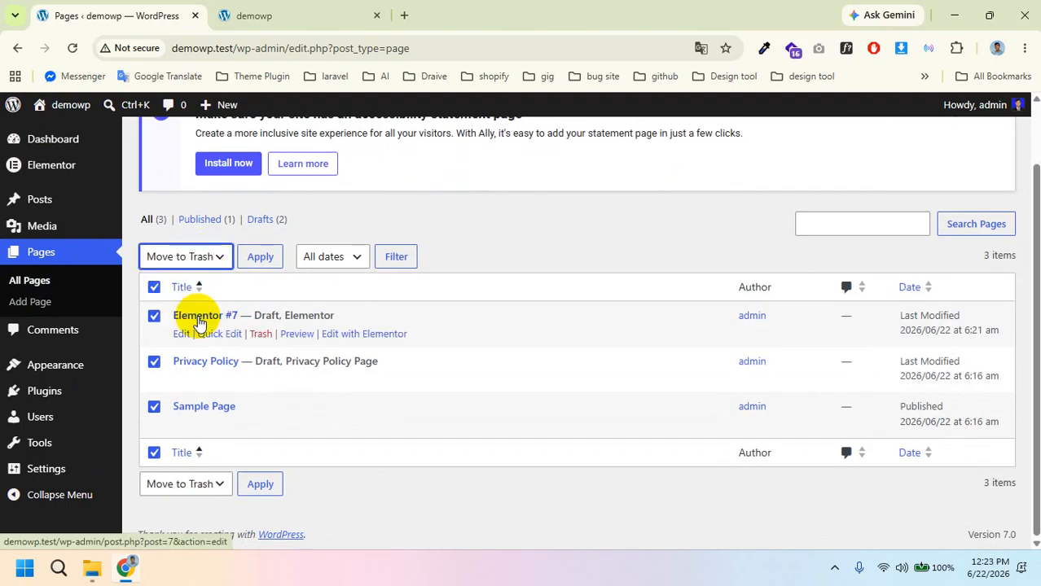
left_click(261, 259)
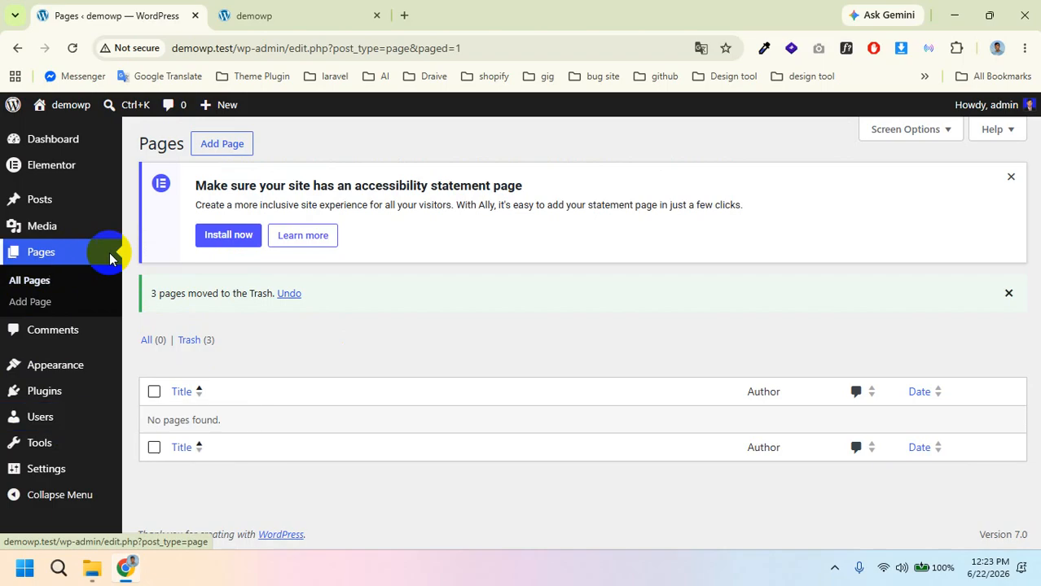
left_click(220, 144)
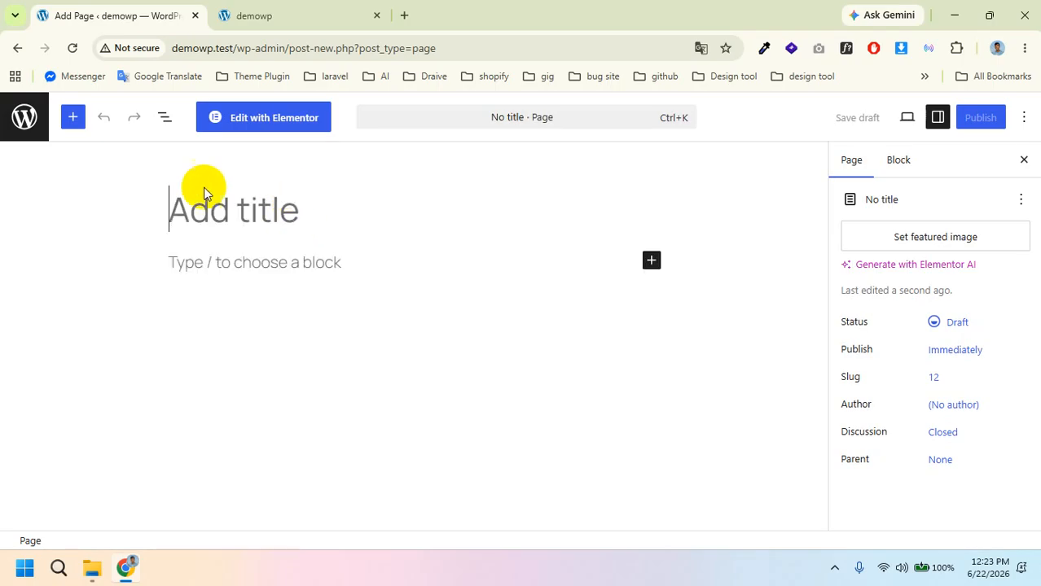
Step: Title the new page 'Home', dismissing the pattern chooser and correcting the garbled characters
left_click(213, 204)
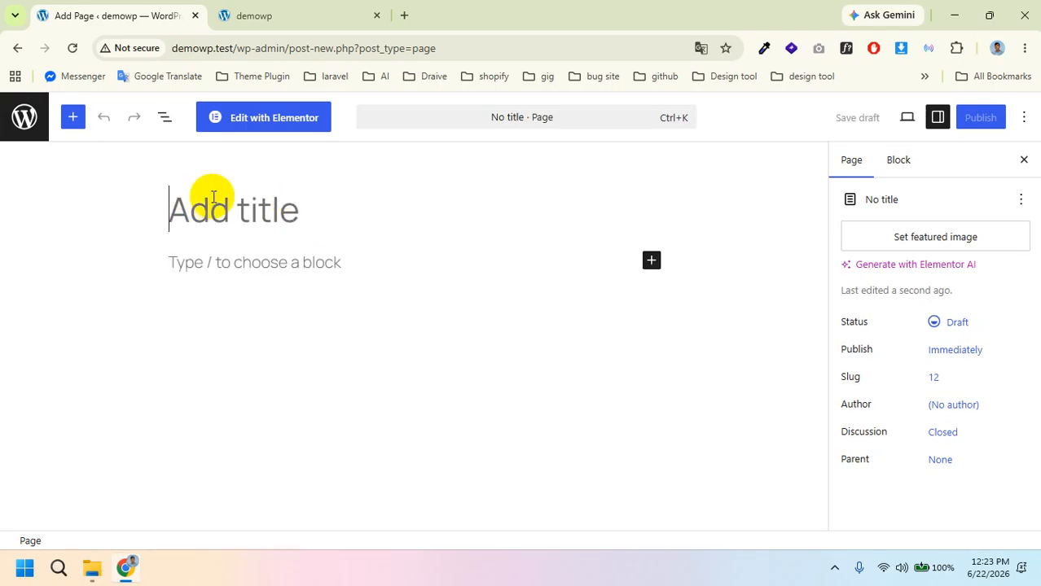
type("Home")
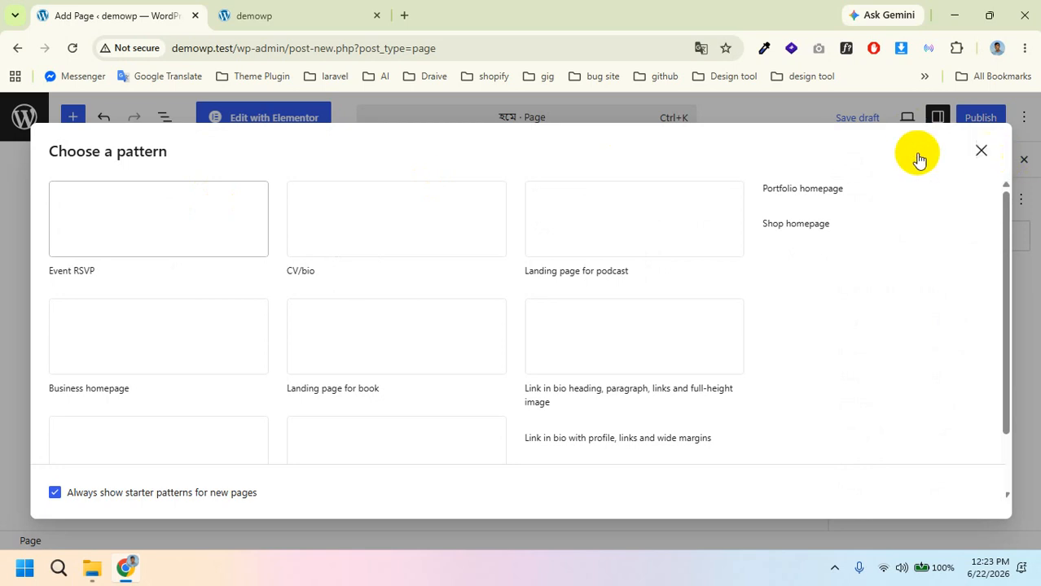
left_click(981, 150)
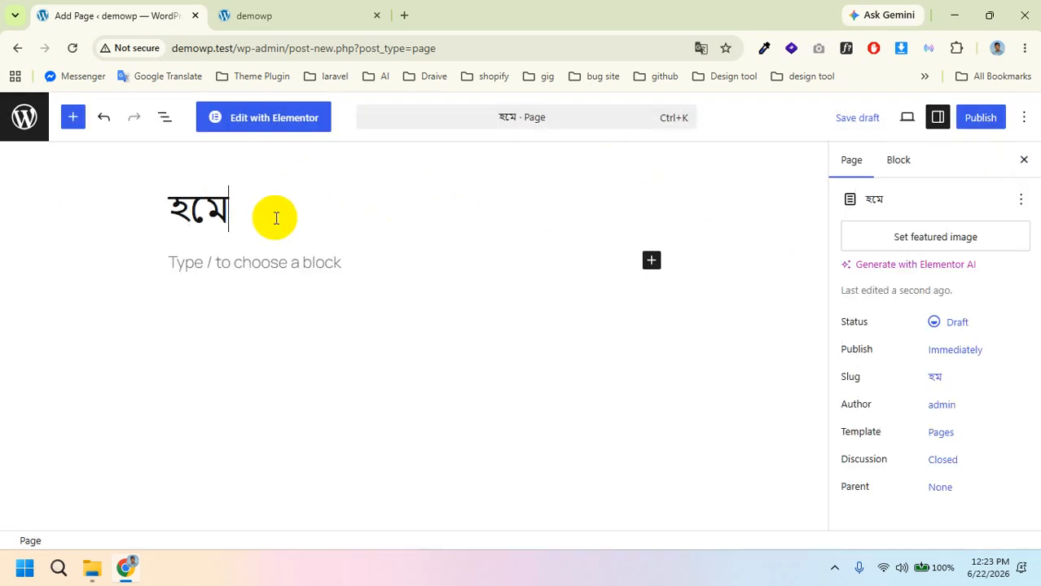
key("BackSpace")
key("BackSpace")
key("BackSpace")
type("h")
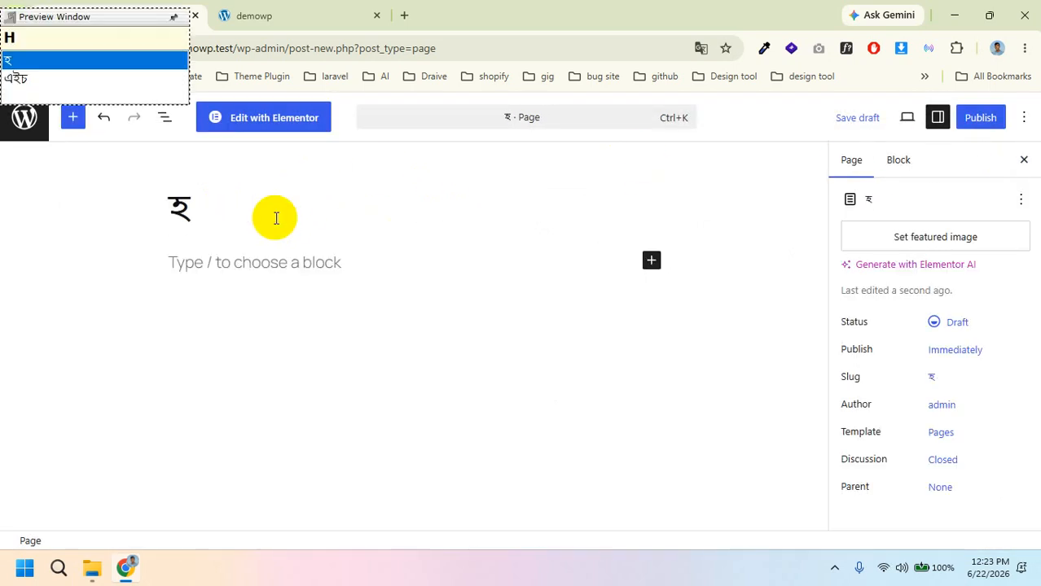
key("BackSpace")
type("Home")
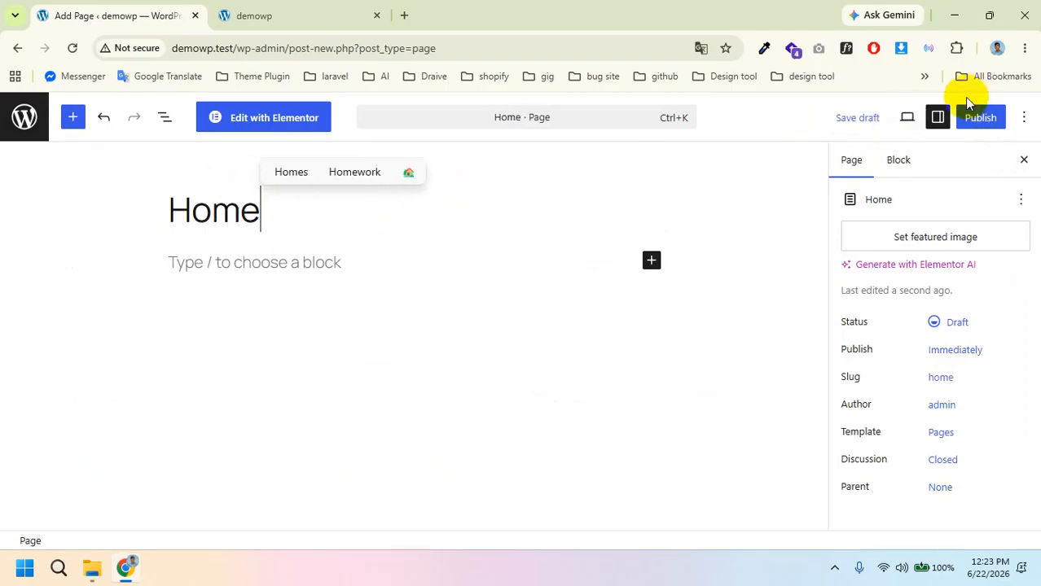
Step: Publish the Home page and return to the Pages list
left_click(980, 119)
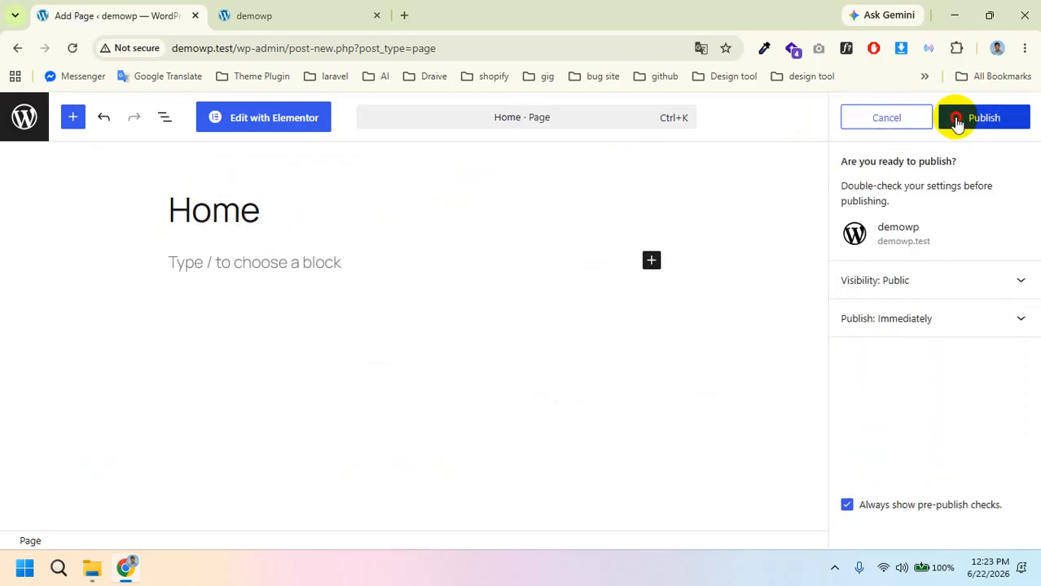
left_click(952, 120)
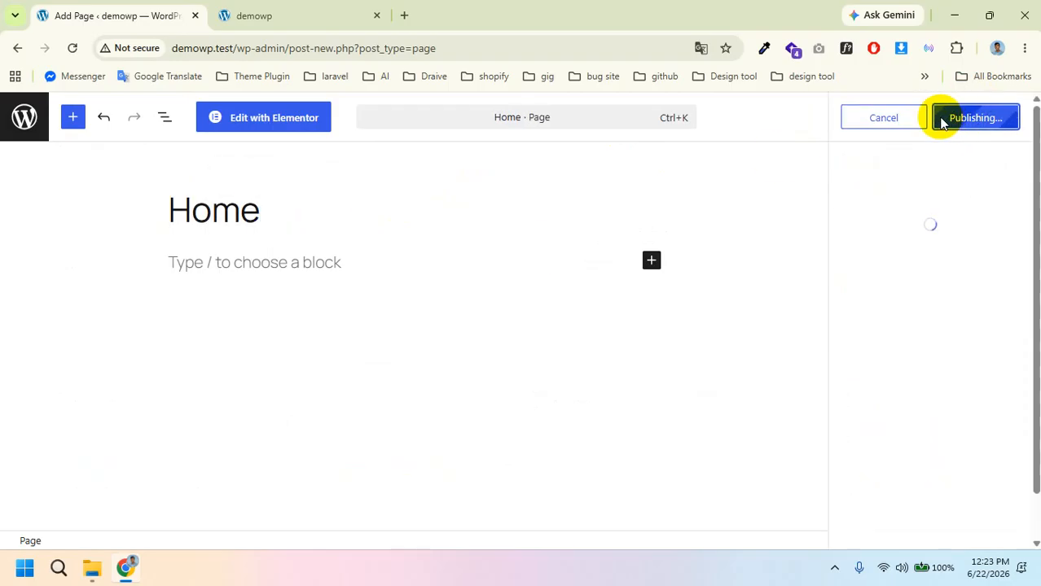
left_click(22, 122)
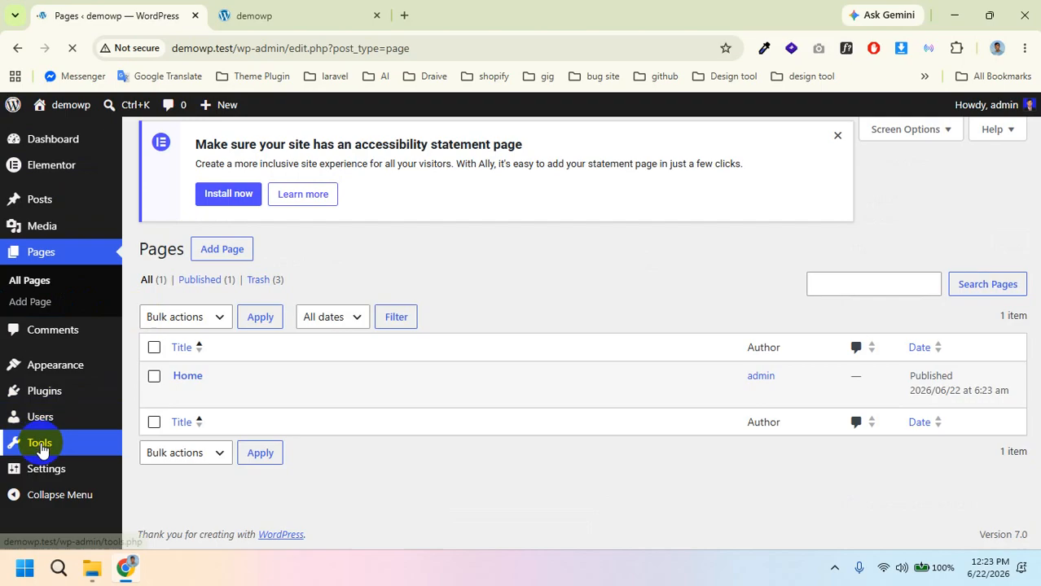
Step: In Settings > Reading, choose 'A static page' with Homepage set to Home, and save
left_click(54, 472)
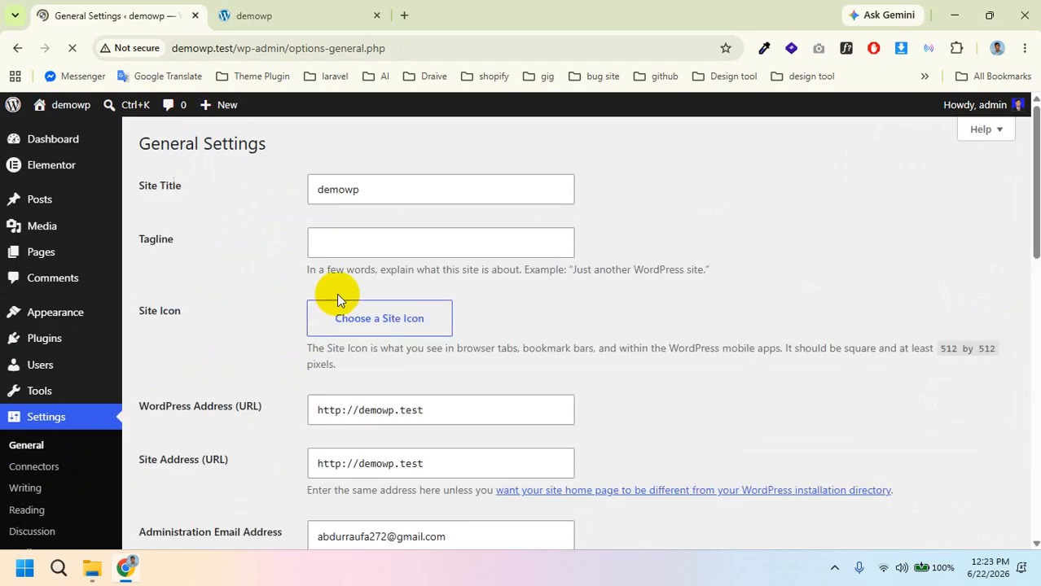
scroll(395, 360, "down", 5)
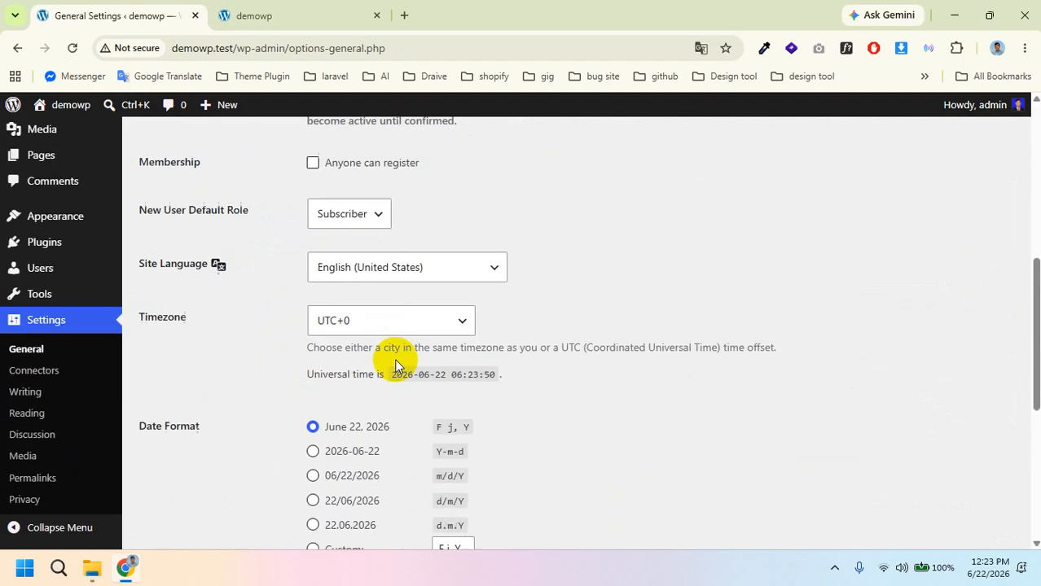
scroll(391, 365, "down", 5)
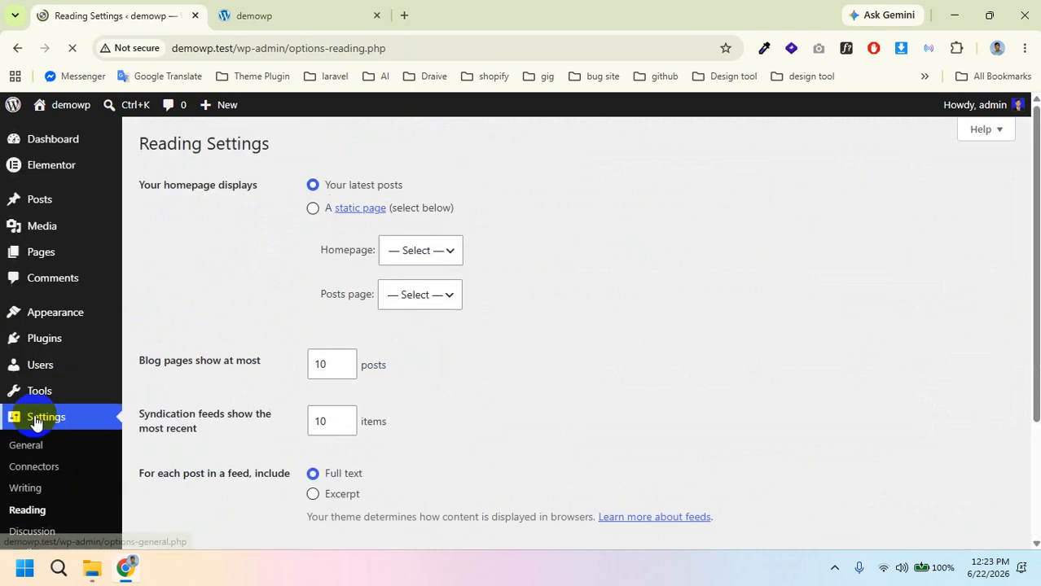
left_click(313, 210)
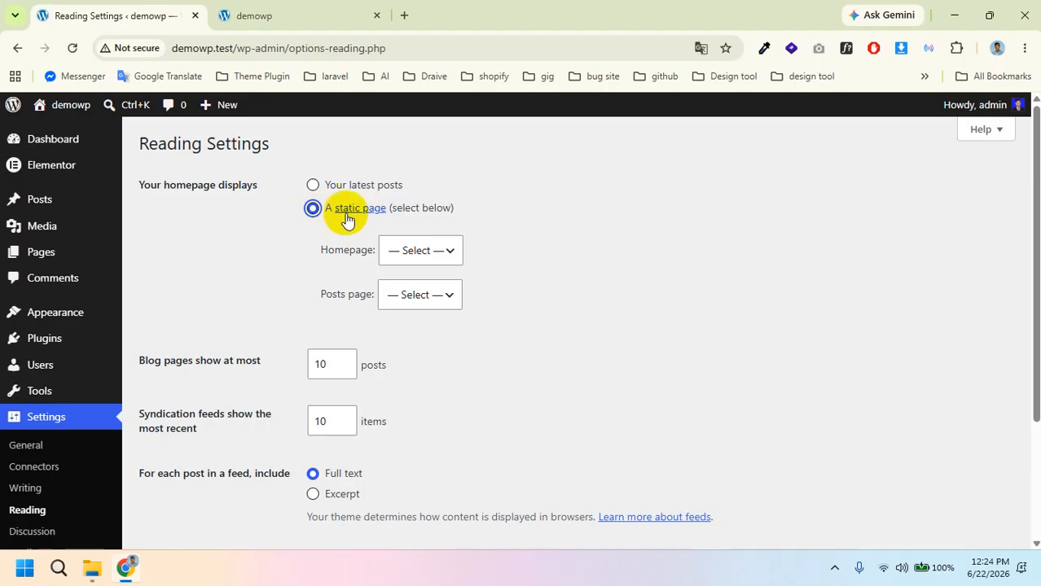
left_click(413, 250)
left_click(412, 275)
scroll(404, 350, "down", 2)
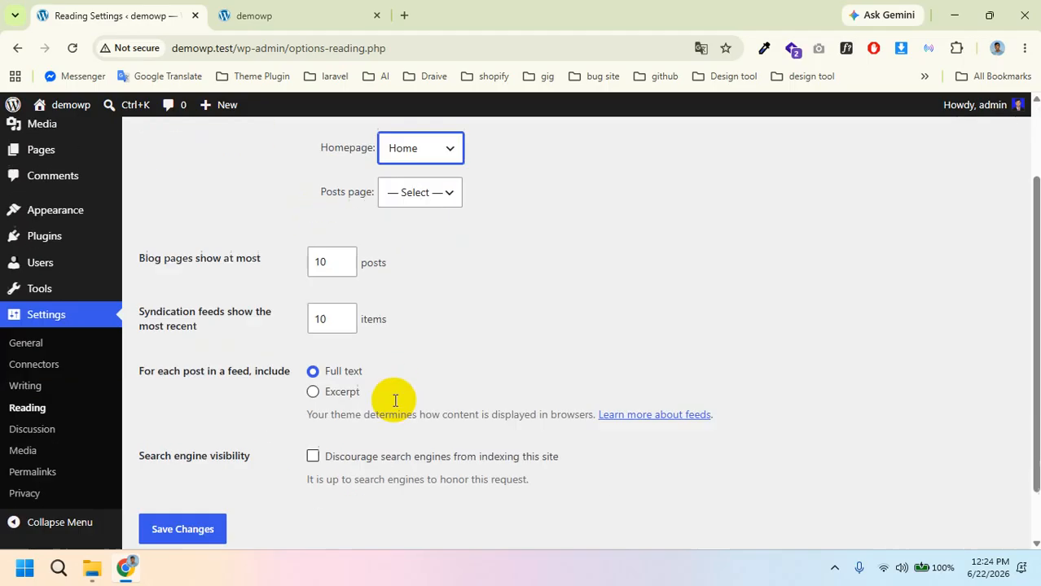
left_click(198, 469)
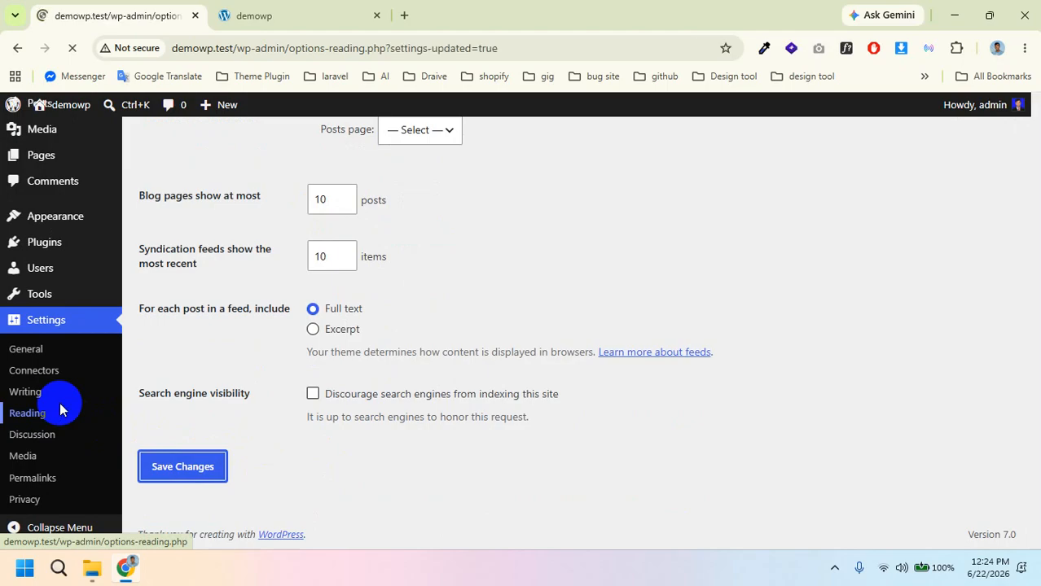
scroll(60, 402, "down", 3)
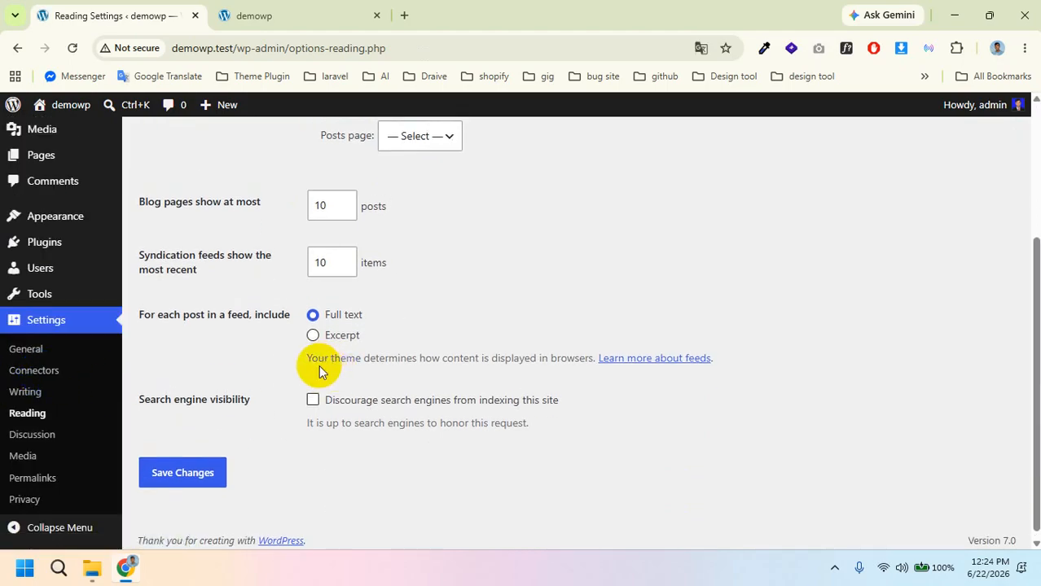
scroll(482, 329, "up", 3)
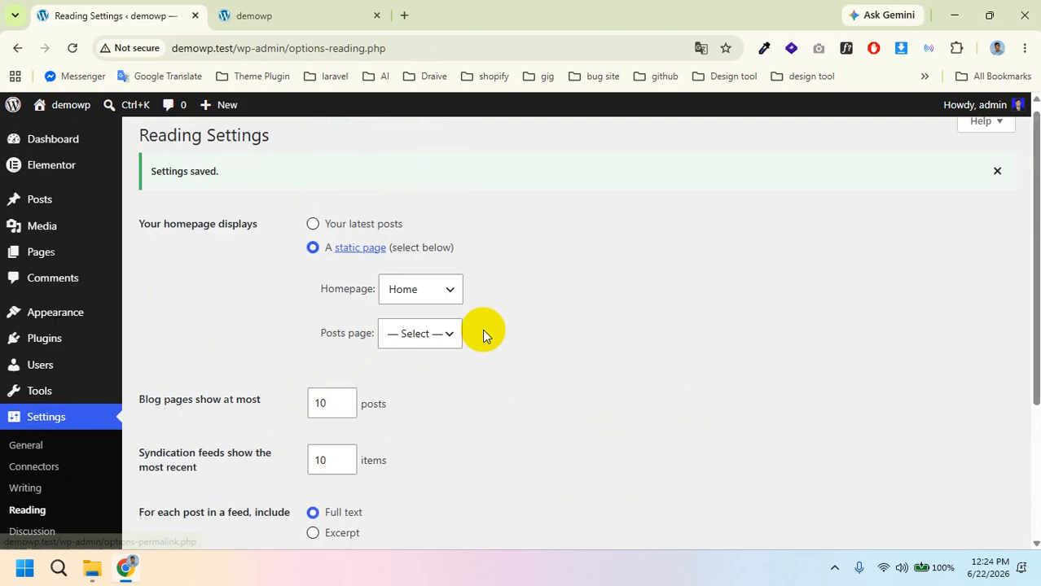
scroll(426, 315, "down", 3)
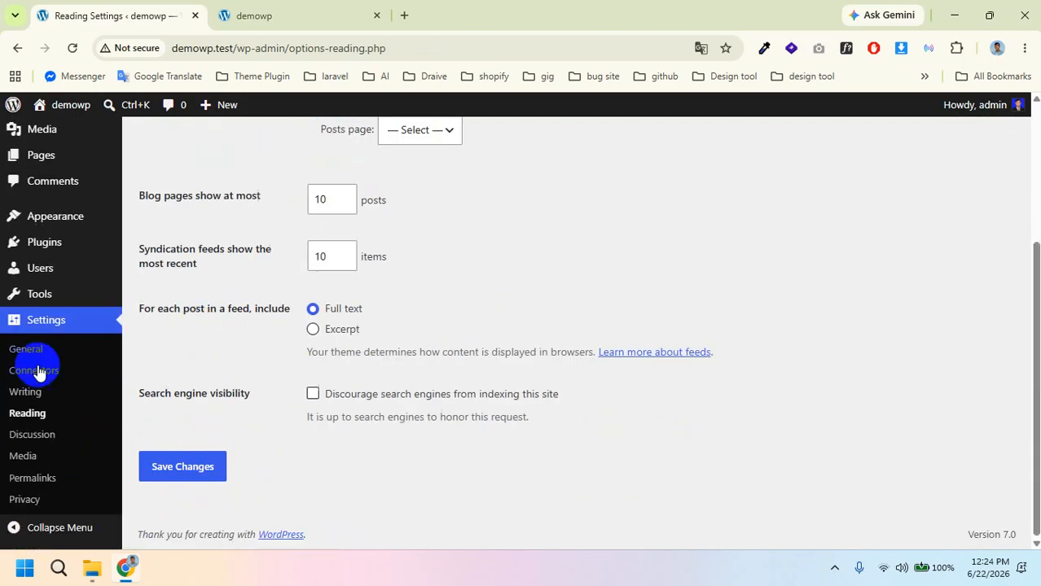
Step: Select the Post name permalink structure, save it, and head to Pages > All Pages
left_click(44, 480)
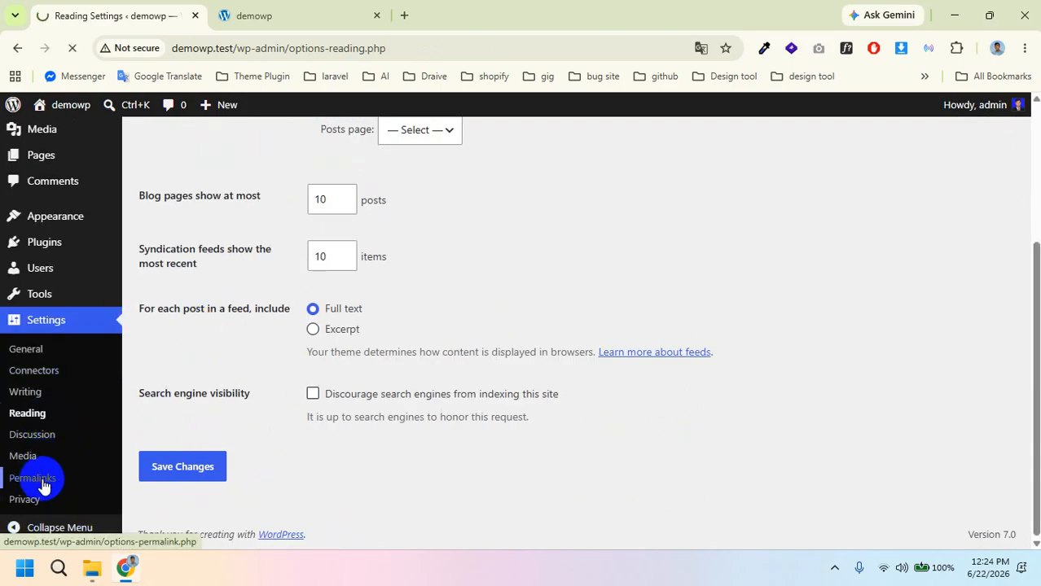
scroll(519, 378, "up", 3)
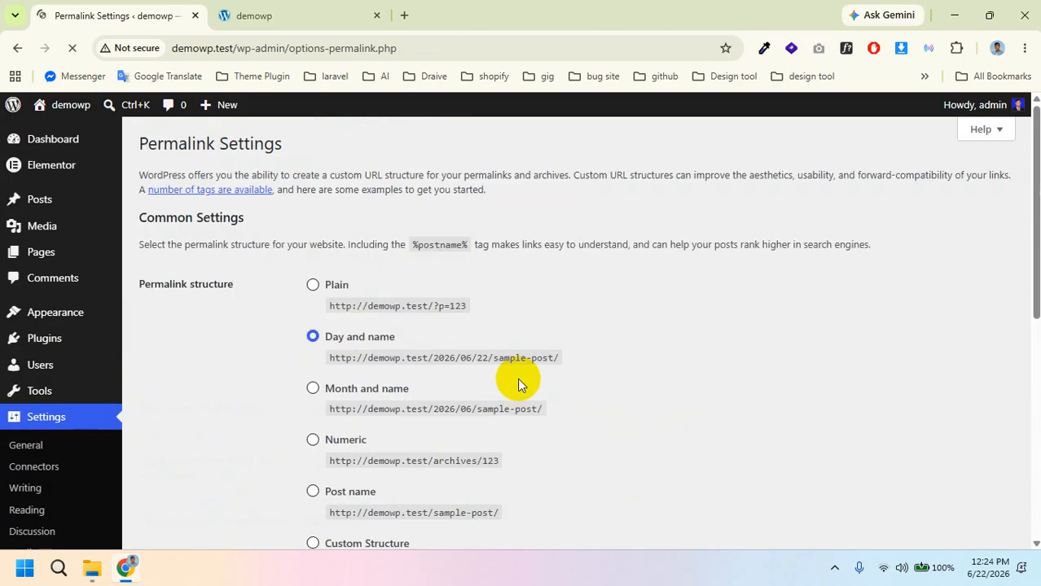
scroll(391, 358, "down", 2)
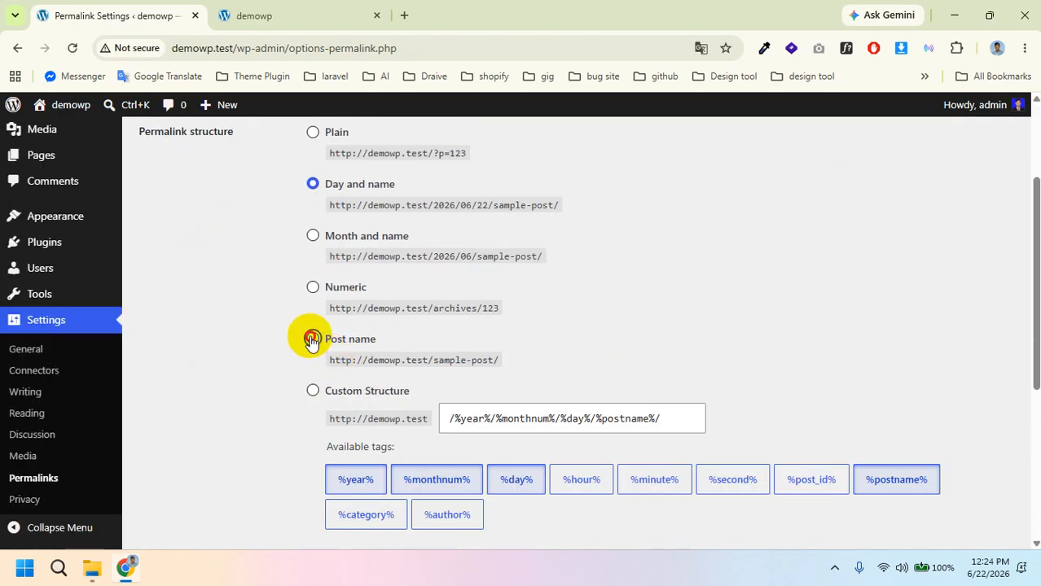
left_click(312, 341)
scroll(402, 358, "down", 4)
left_click(193, 477)
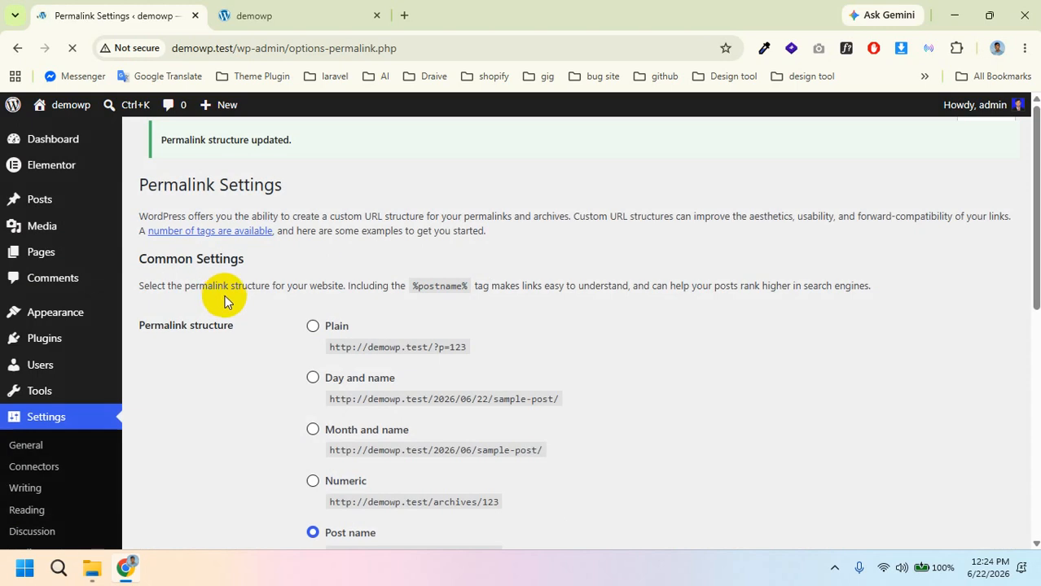
mouse_move(102, 326)
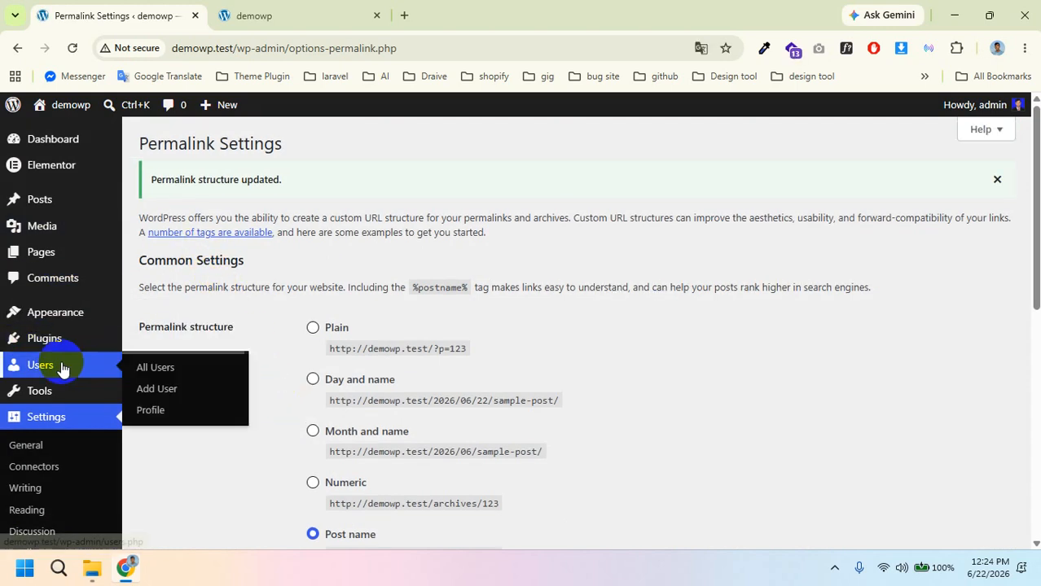
mouse_move(68, 213)
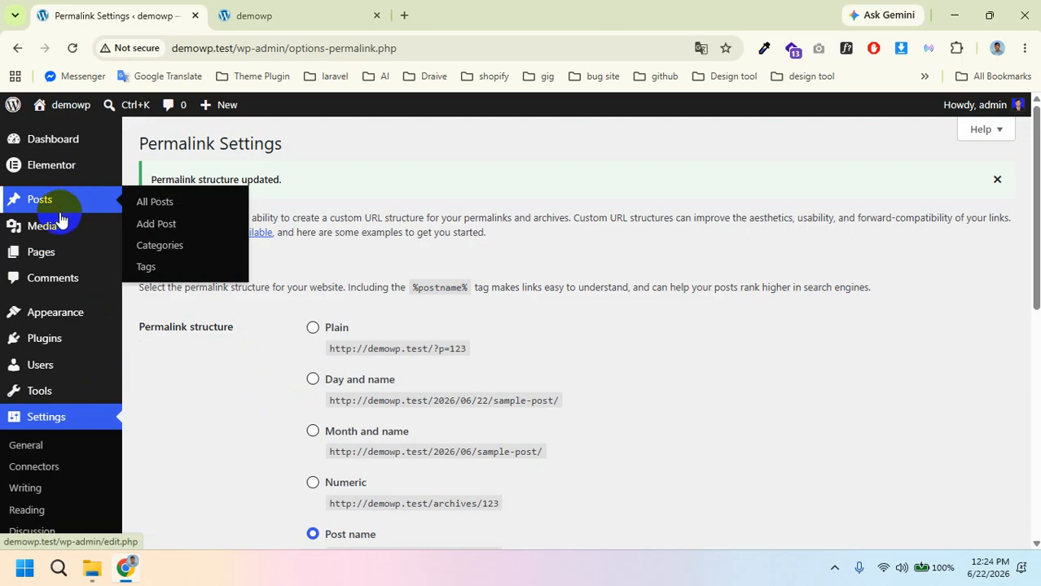
mouse_move(65, 251)
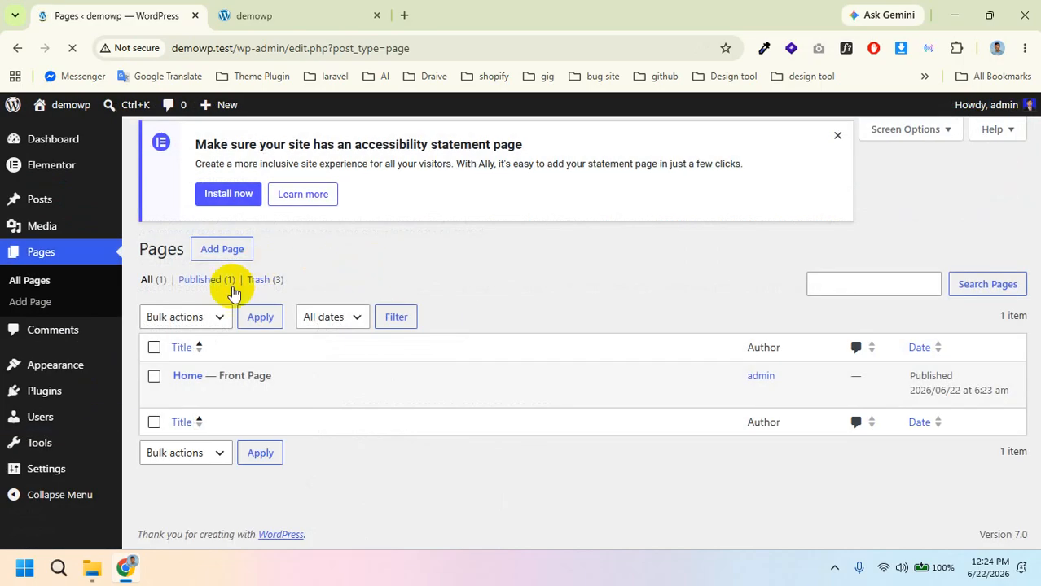
Step: Edit the Home page, dismiss the pattern chooser, and launch Edit with Elementor
mouse_move(226, 378)
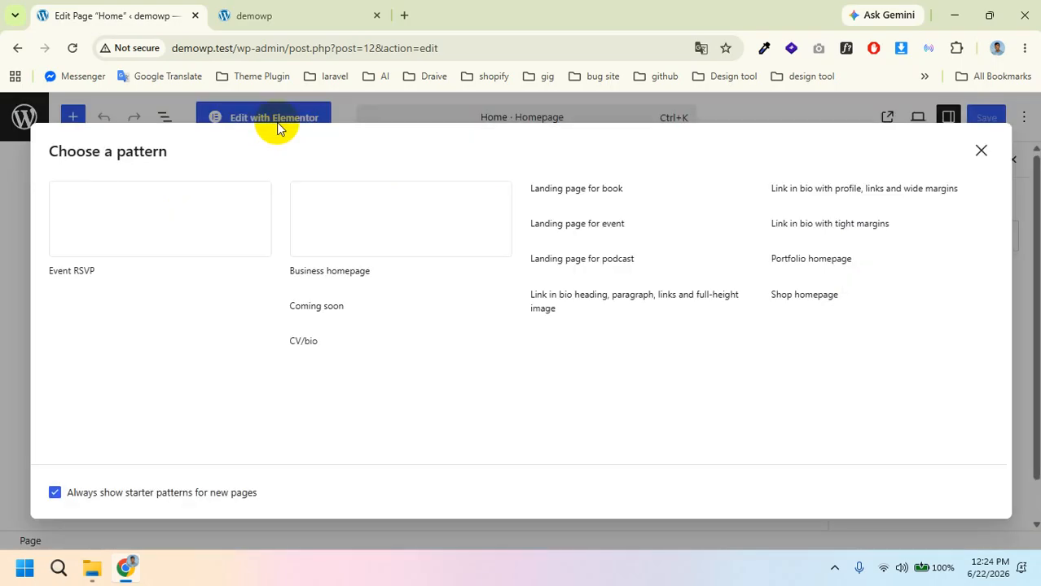
left_click(981, 152)
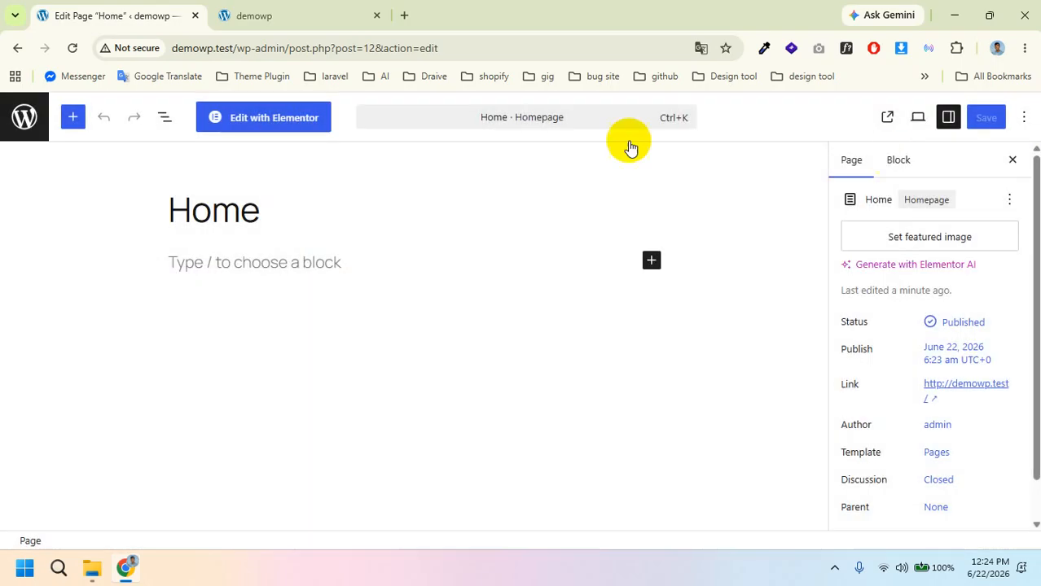
left_click(252, 118)
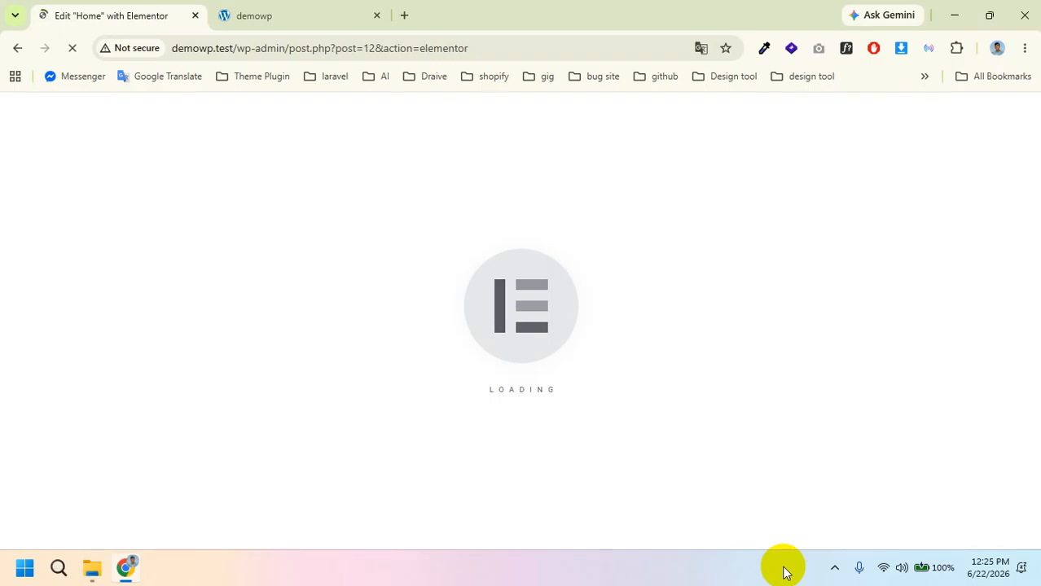
Step: Reload the live demowp site to confirm Home is the front page, then open the Dashboard
left_click(268, 16)
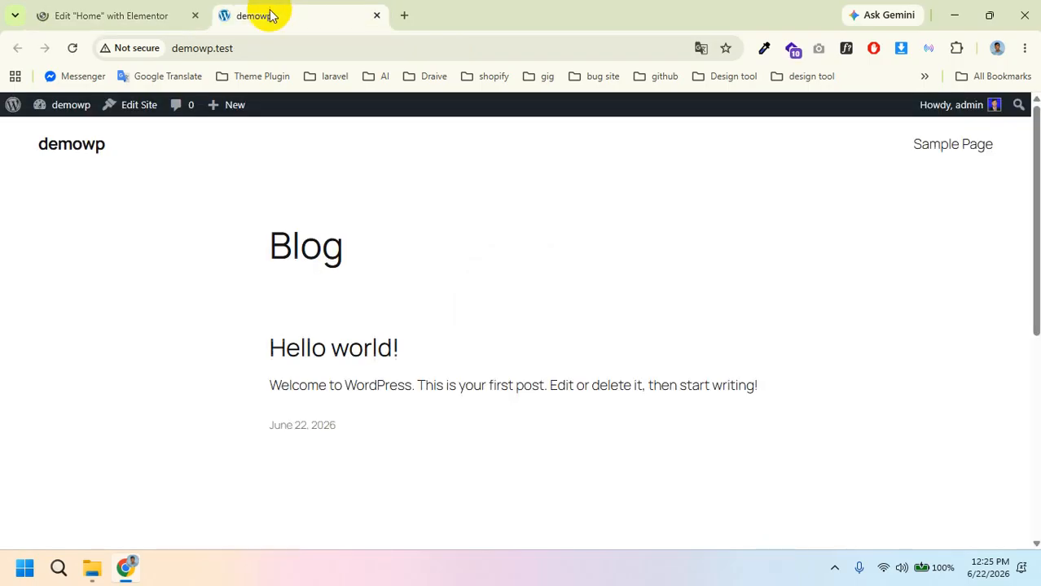
left_click(70, 49)
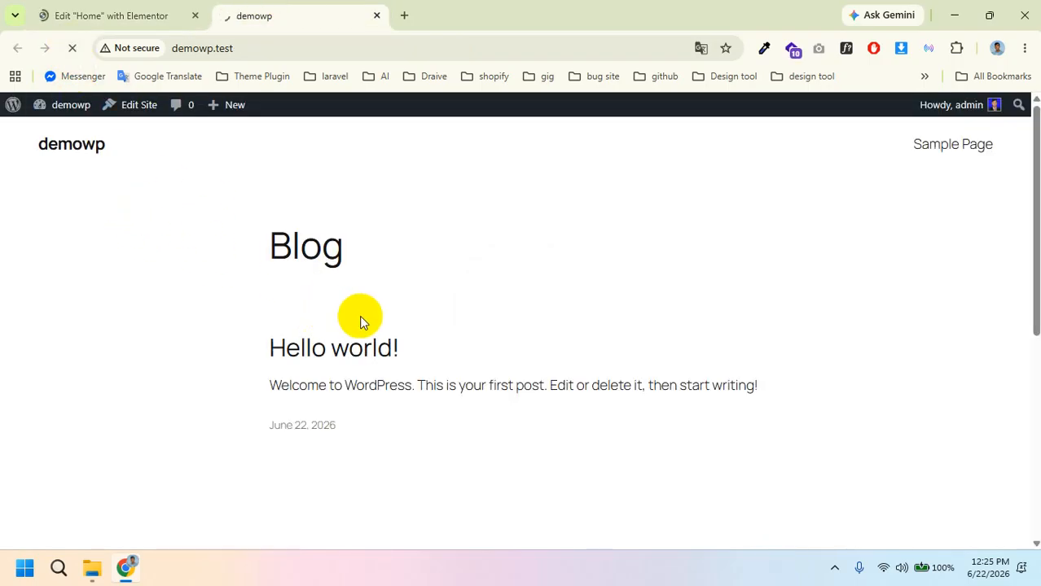
left_click(106, 8)
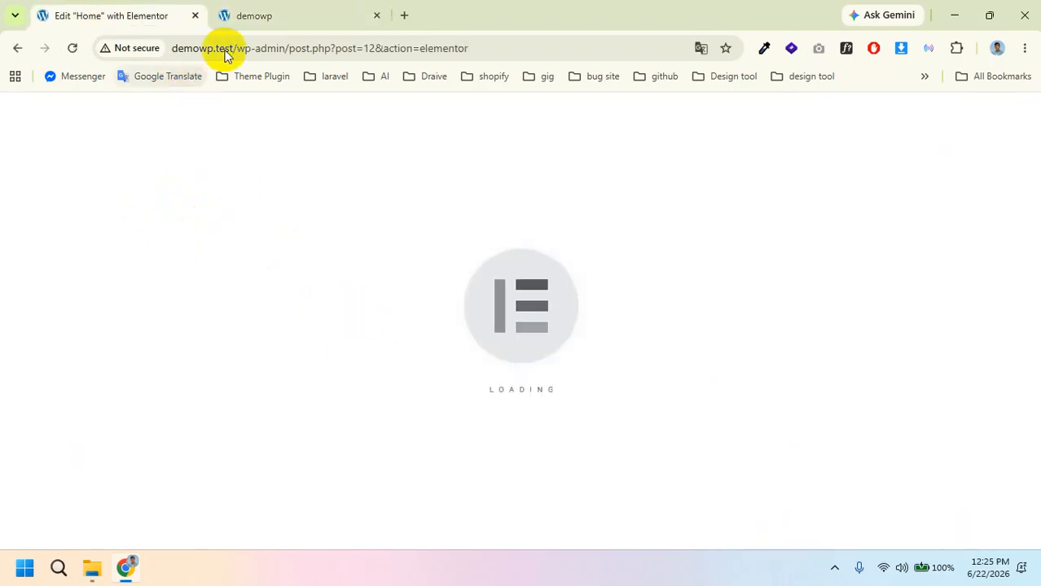
left_click(285, 8)
mouse_move(49, 105)
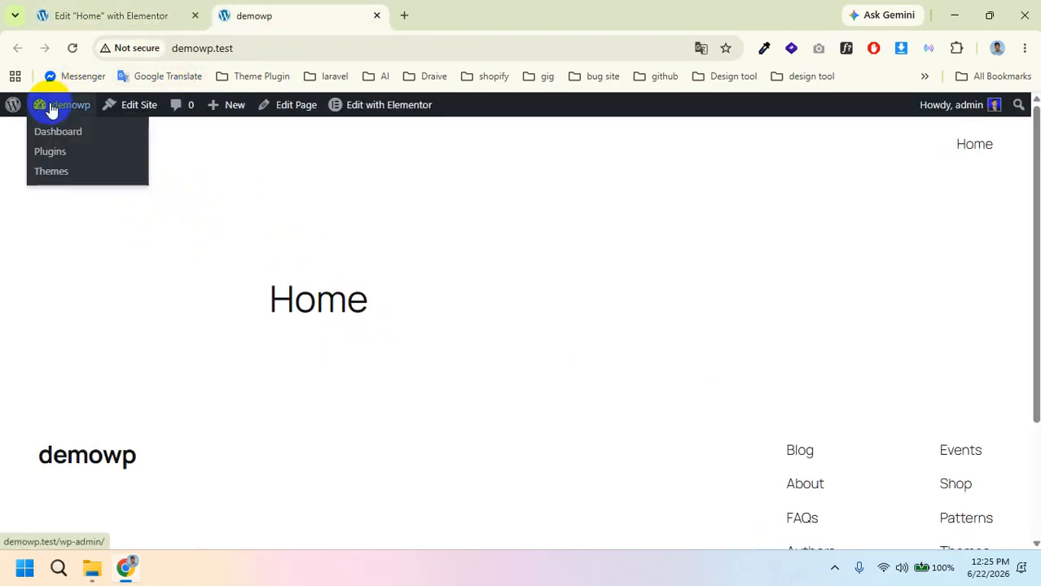
left_click(65, 145)
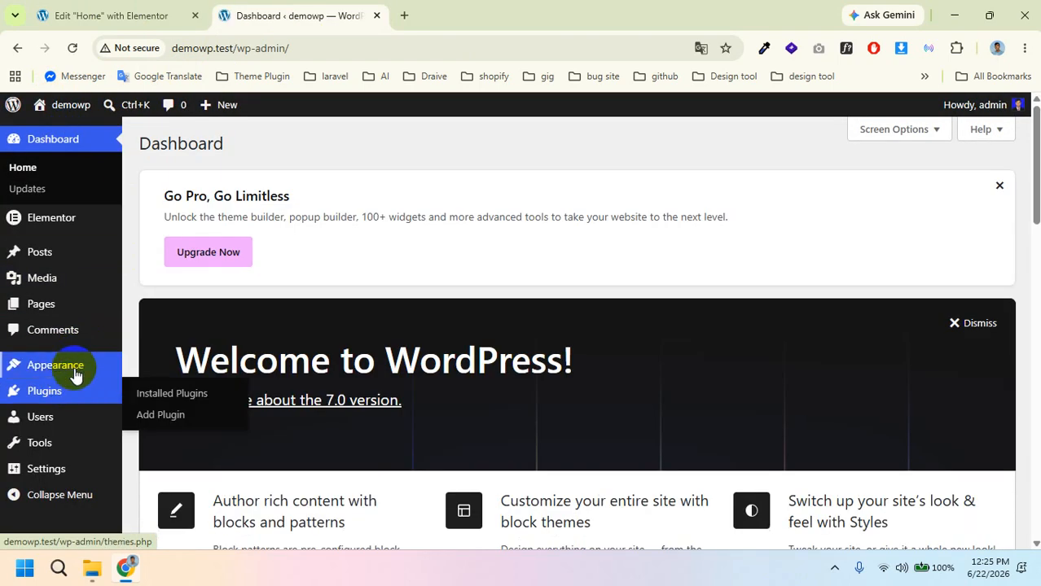
Step: Delete the Astra theme from Appearance > Themes, leaving only Twenty Twenty-Five
mouse_move(73, 366)
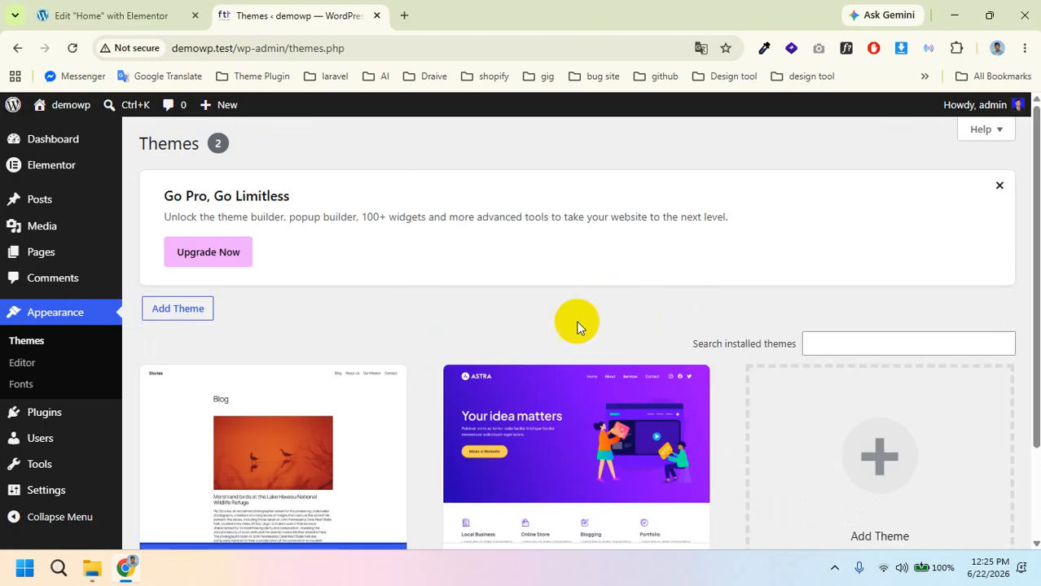
scroll(578, 383, "down", 3)
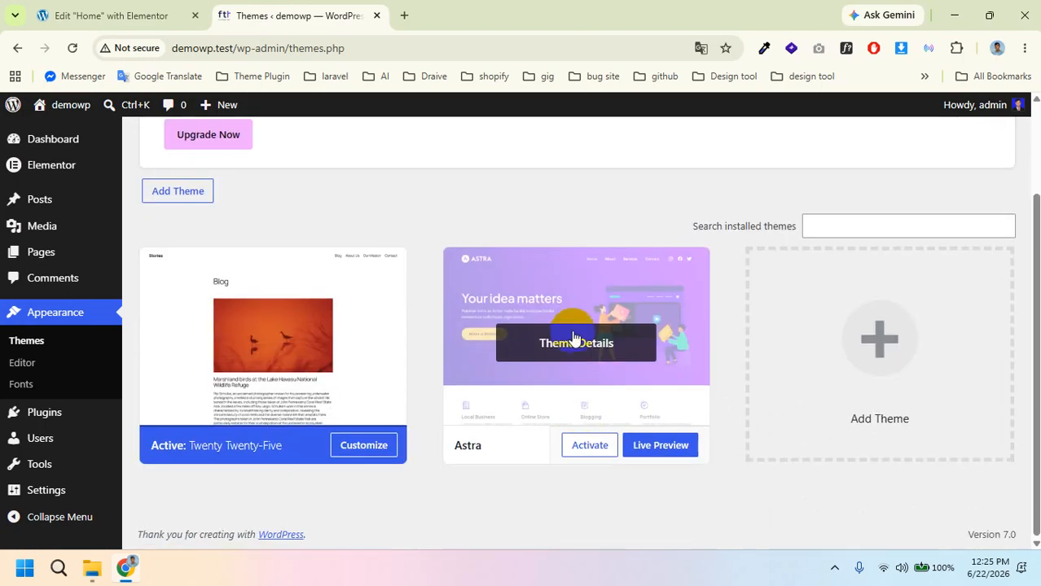
left_click(574, 337)
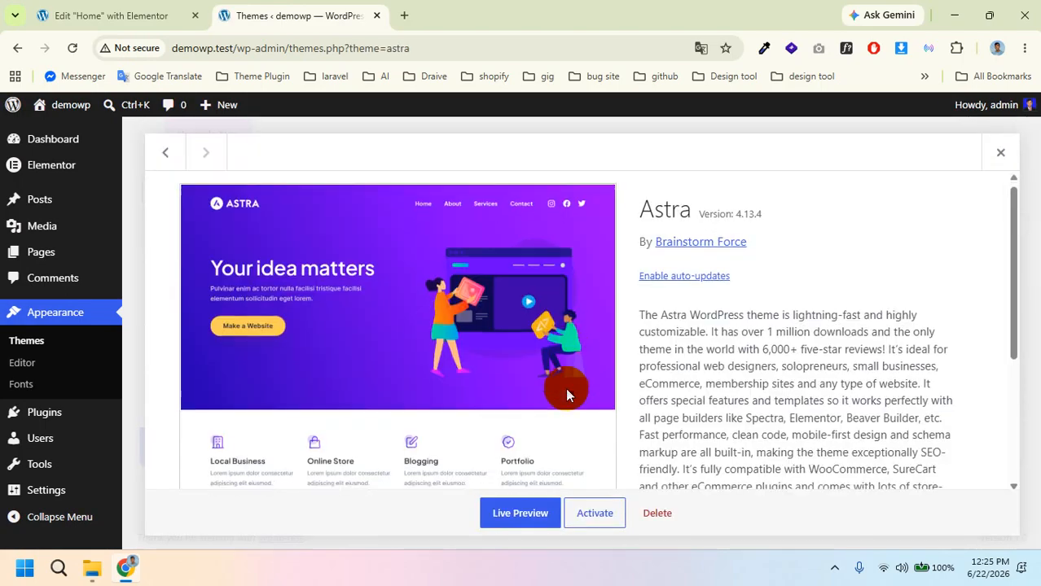
scroll(565, 388, "down", 2)
left_click(662, 515)
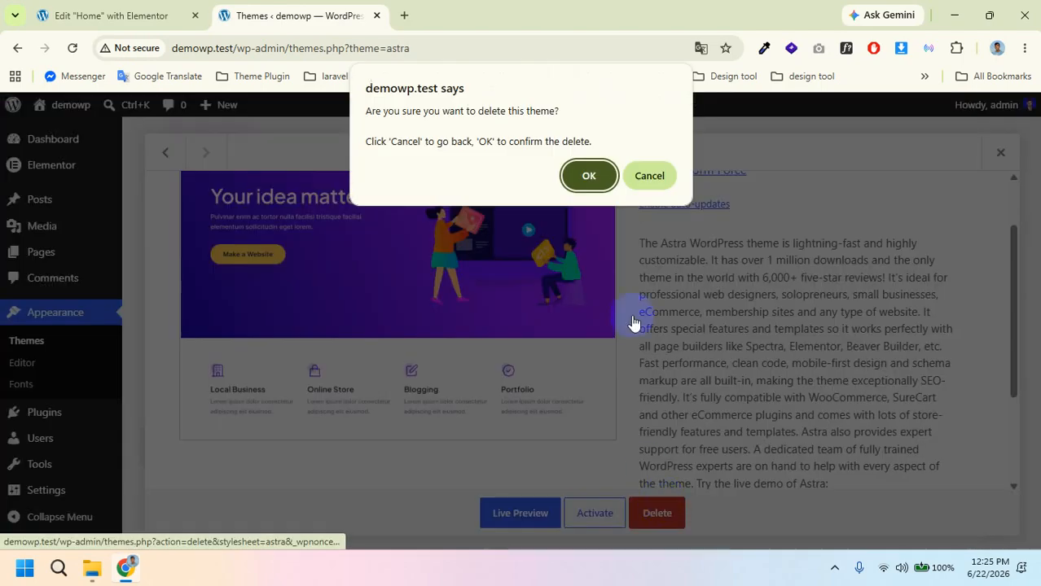
left_click(583, 176)
scroll(568, 312, "up", 2)
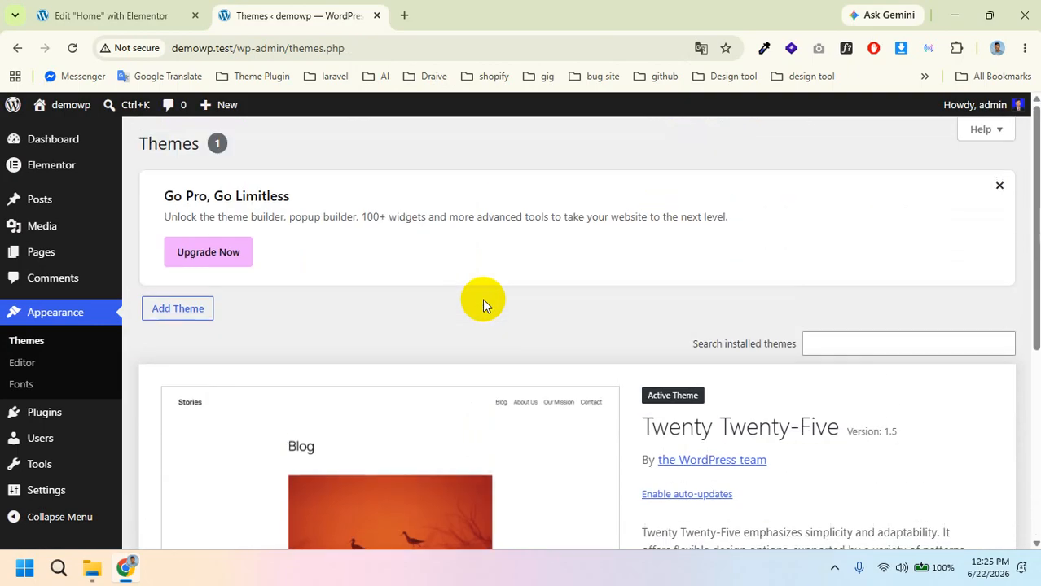
Step: Install the Hello Elementor theme from Add Theme and activate it
left_click(184, 307)
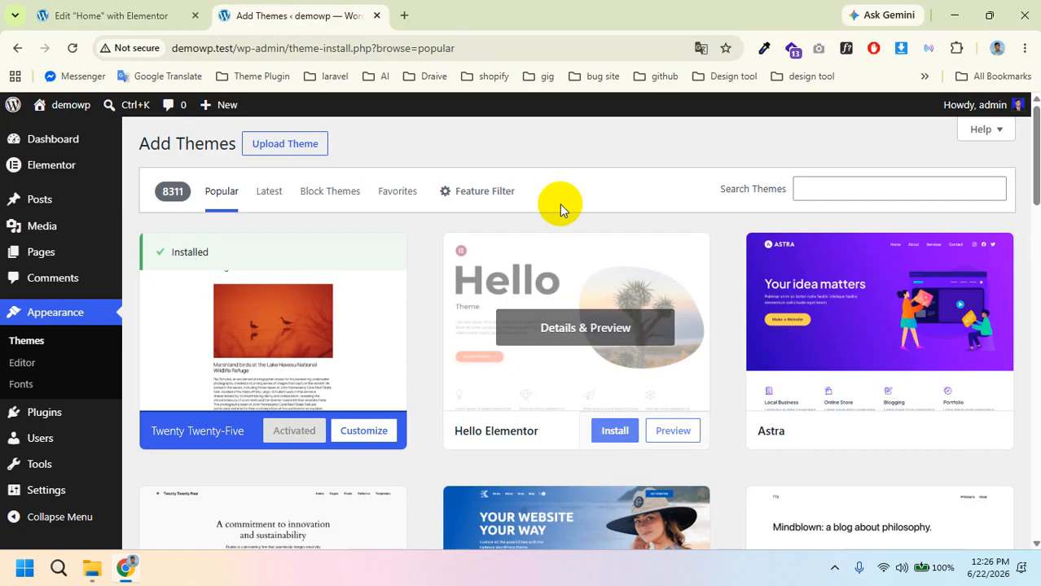
left_click(613, 434)
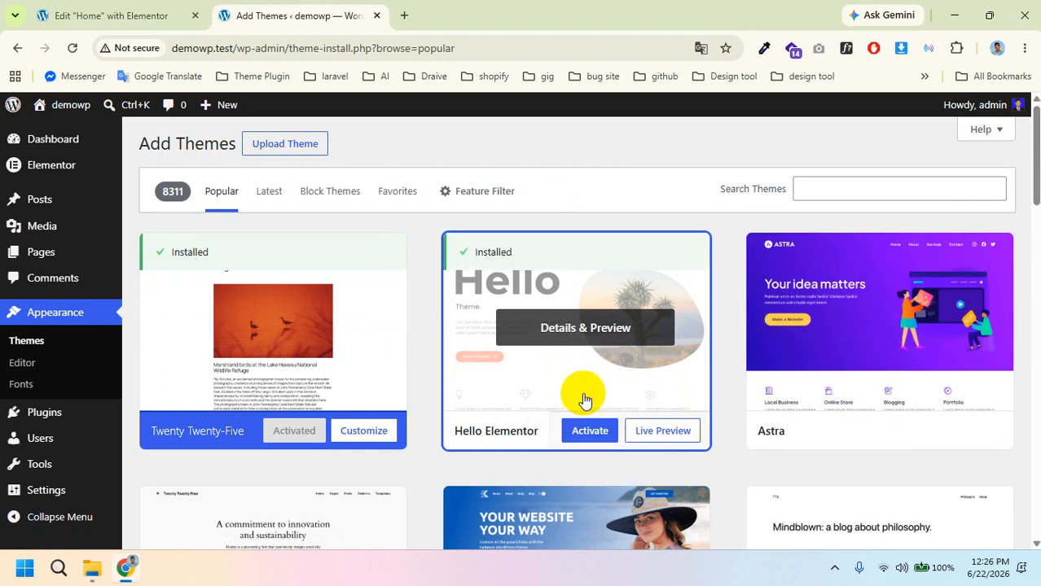
left_click(588, 433)
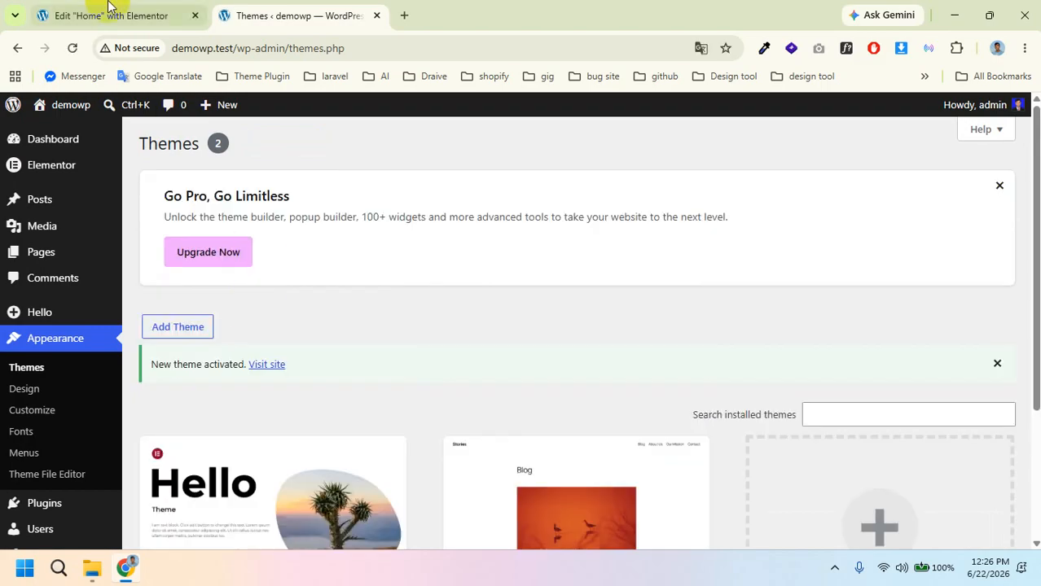
Step: Reload the Home page in the Elementor editor to pick up the new theme
left_click(96, 14)
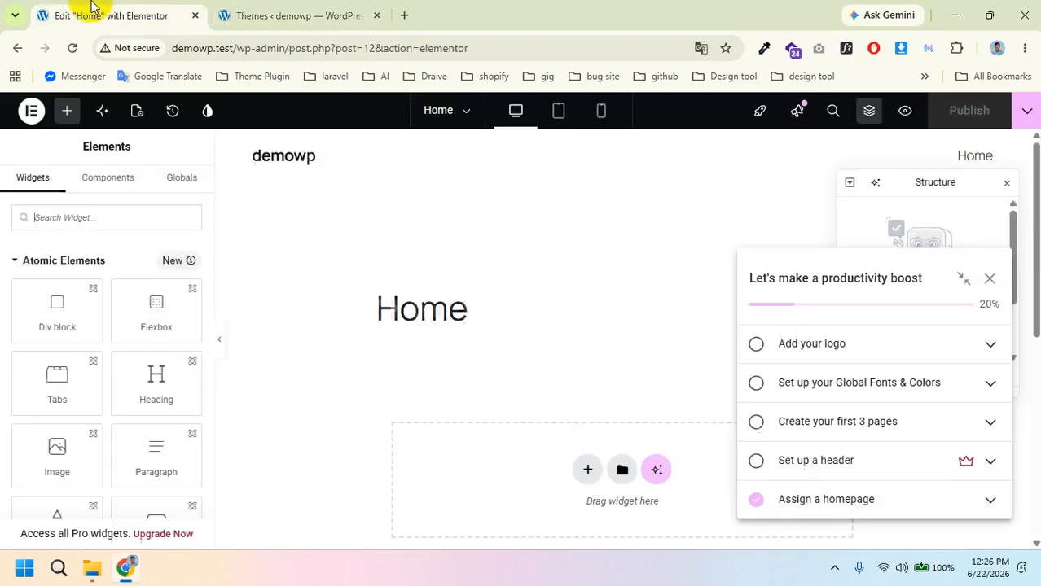
left_click(71, 48)
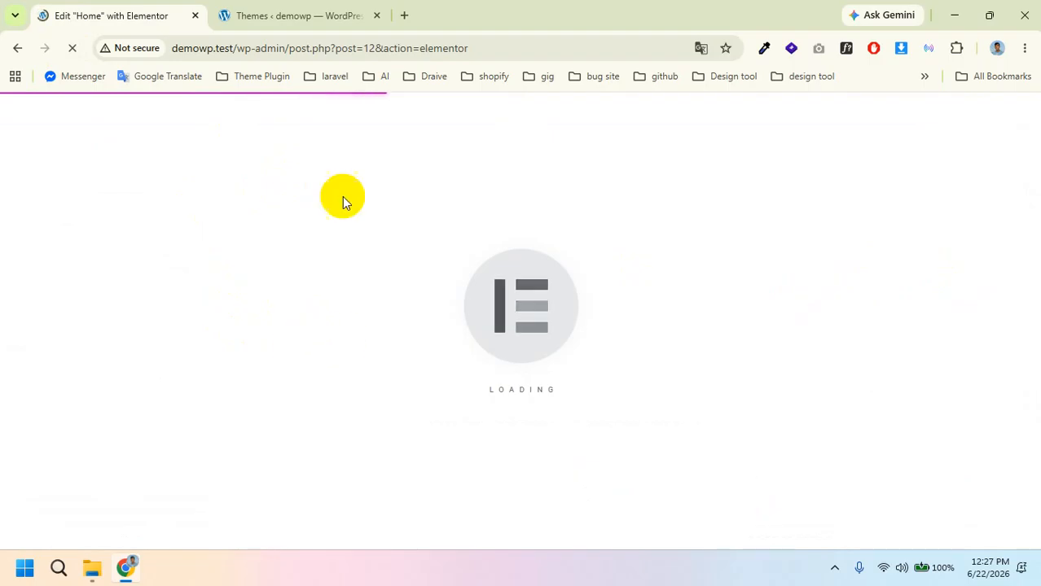
left_click(124, 567)
left_click(124, 568)
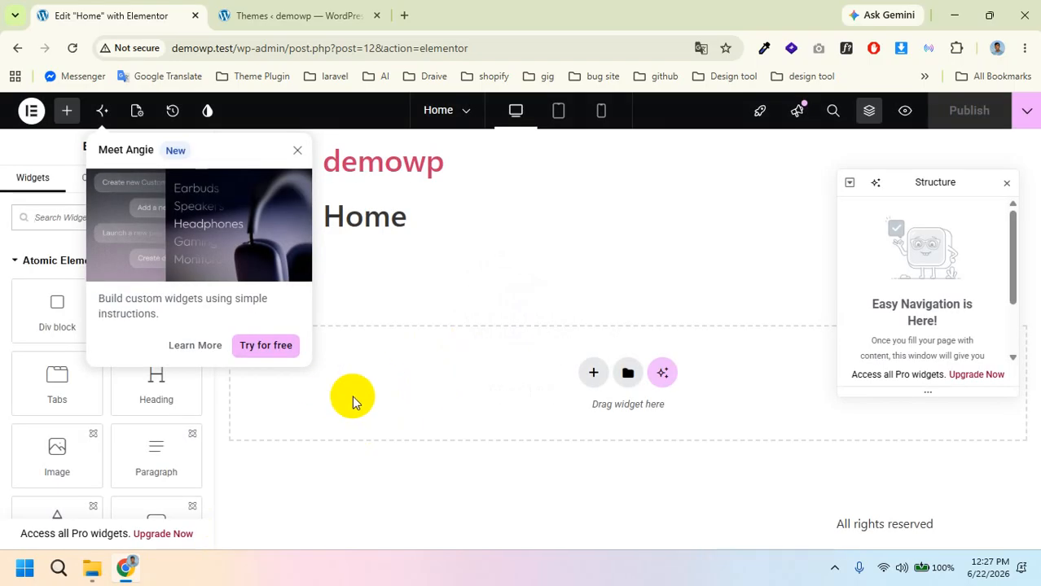
Step: Close the Angie intro popup and the Structure panel, then check the Home title
left_click(293, 150)
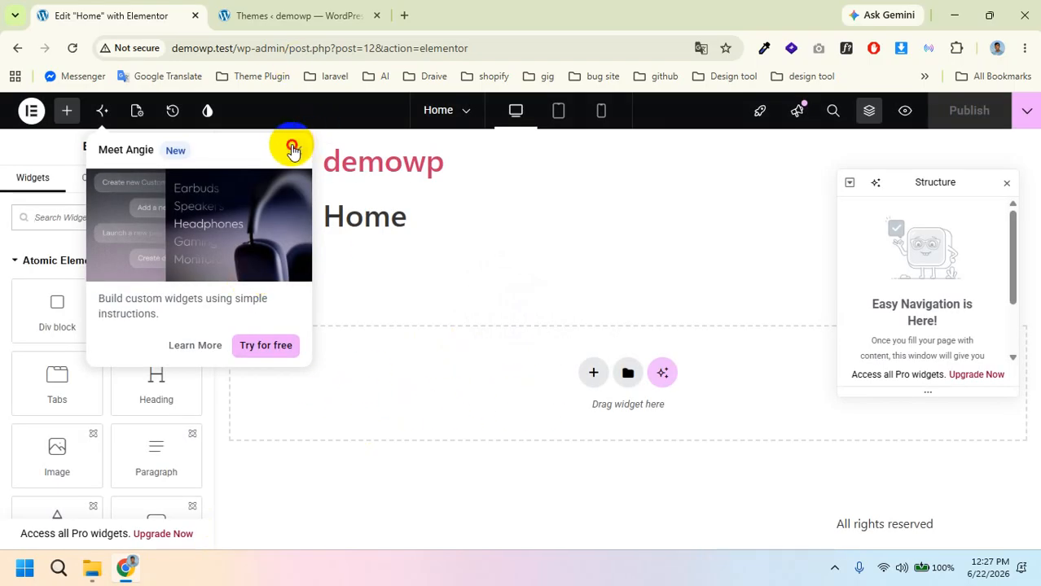
left_click(1006, 183)
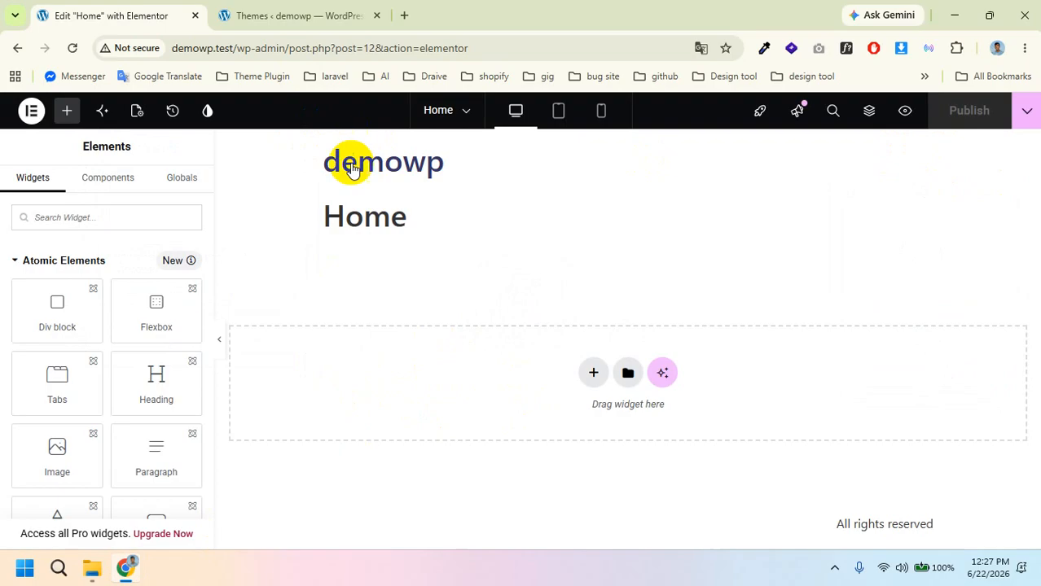
left_click(334, 219)
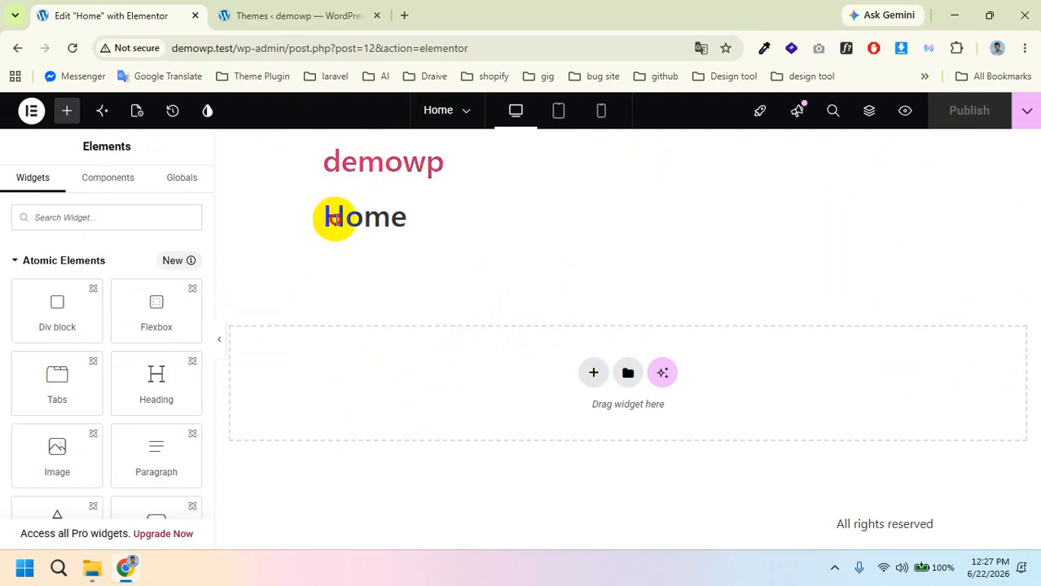
left_click_drag(333, 219, 403, 218)
left_click(399, 218)
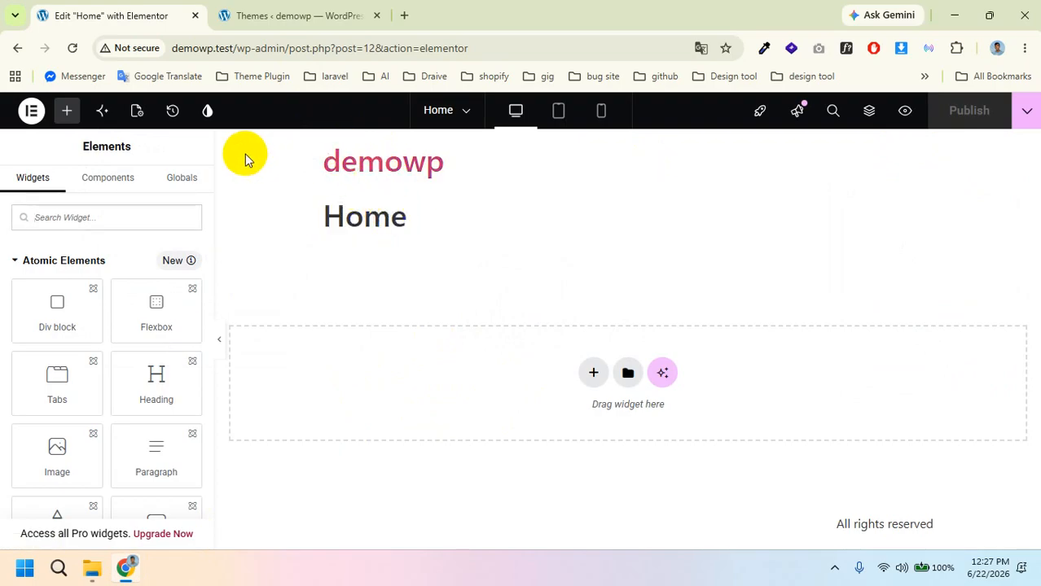
Step: Turn on Hide Title for the Home page in Page Settings
left_click(135, 117)
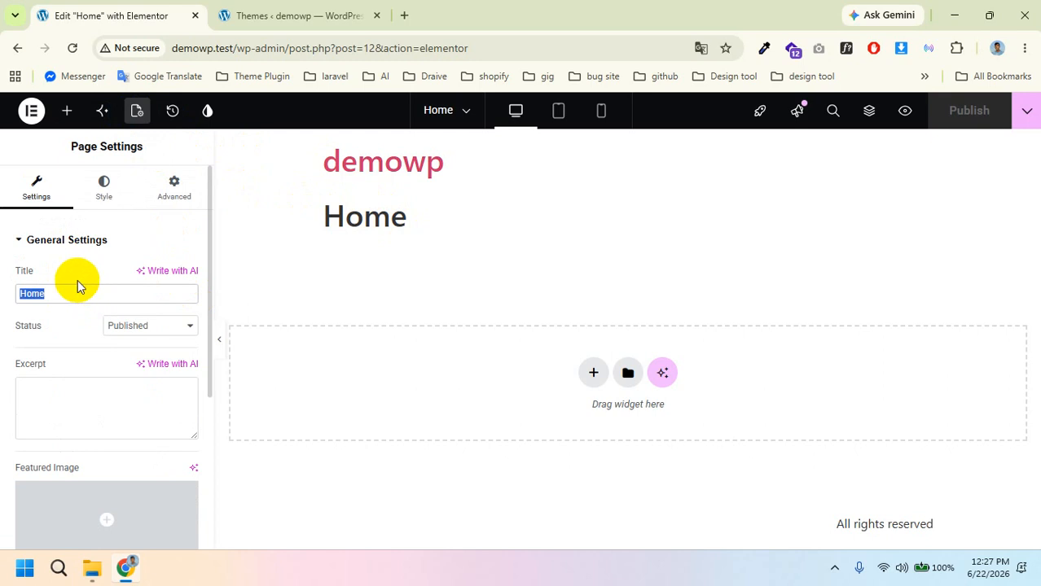
scroll(76, 285, "down", 3)
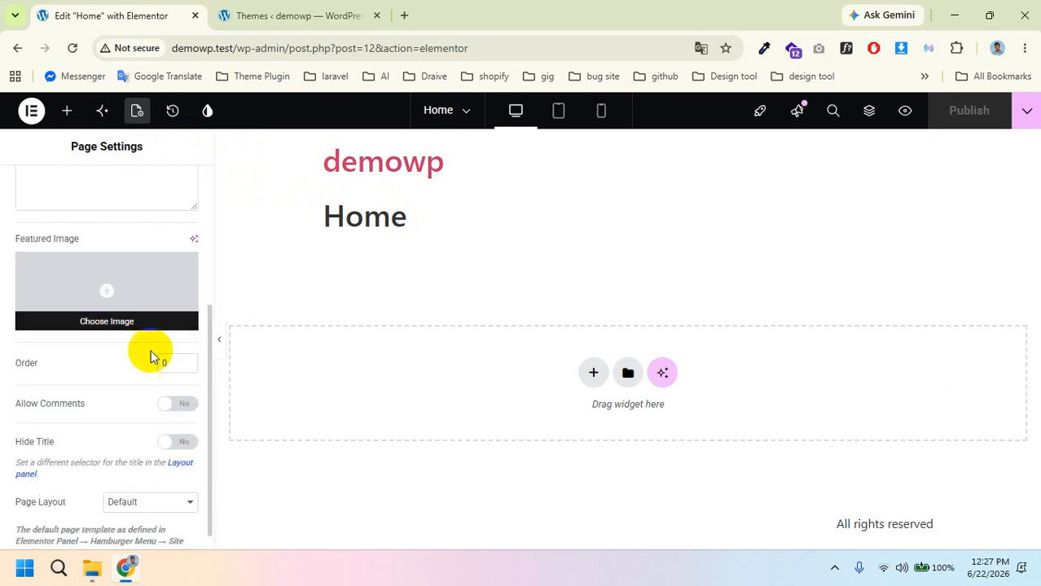
left_click(175, 444)
left_click(174, 444)
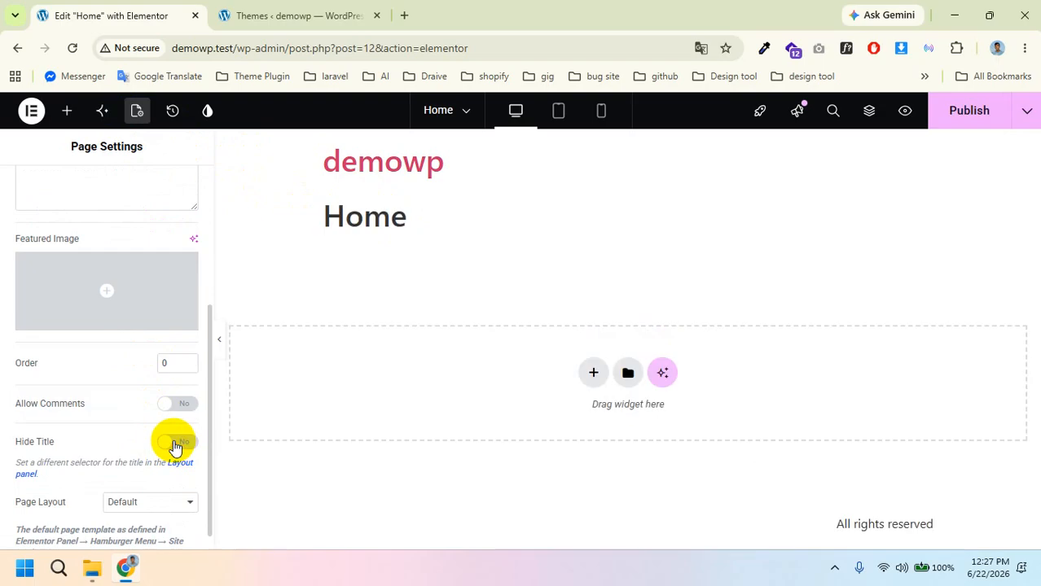
left_click(173, 444)
left_click(173, 444)
left_click(174, 444)
left_click(173, 444)
left_click(173, 444)
left_click(173, 444)
left_click(173, 444)
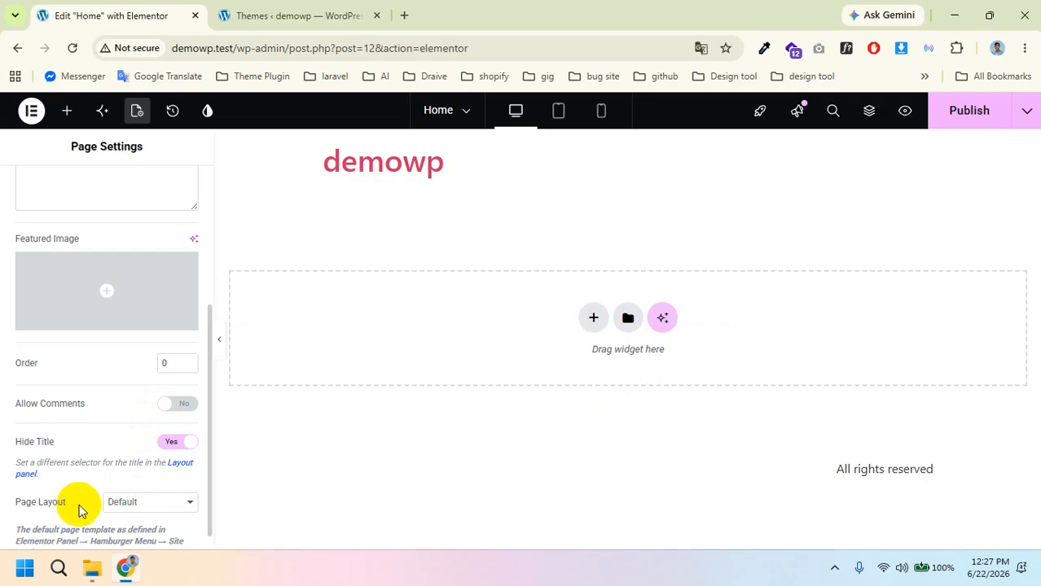
Step: Set the Page Layout to Elementor Full Width and publish the page
left_click(140, 505)
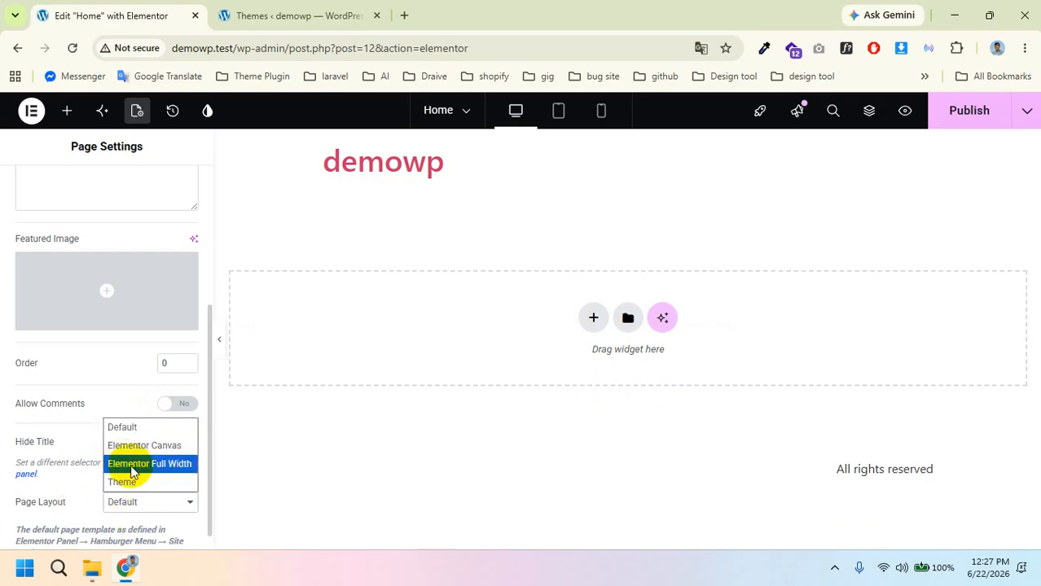
left_click(147, 465)
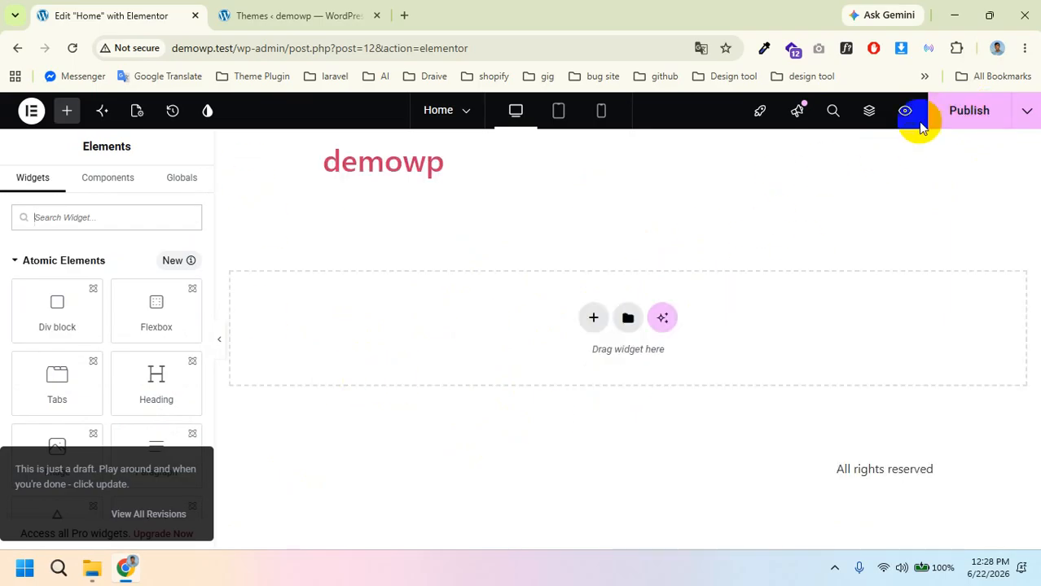
left_click(992, 117)
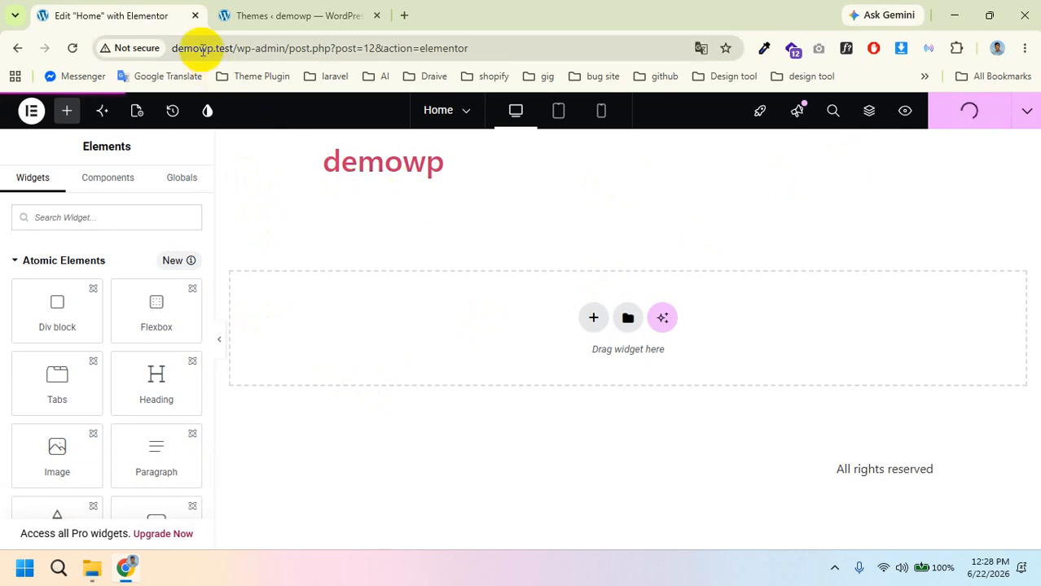
Step: Review the page settings again, then return to the WordPress Themes tab
left_click(135, 112)
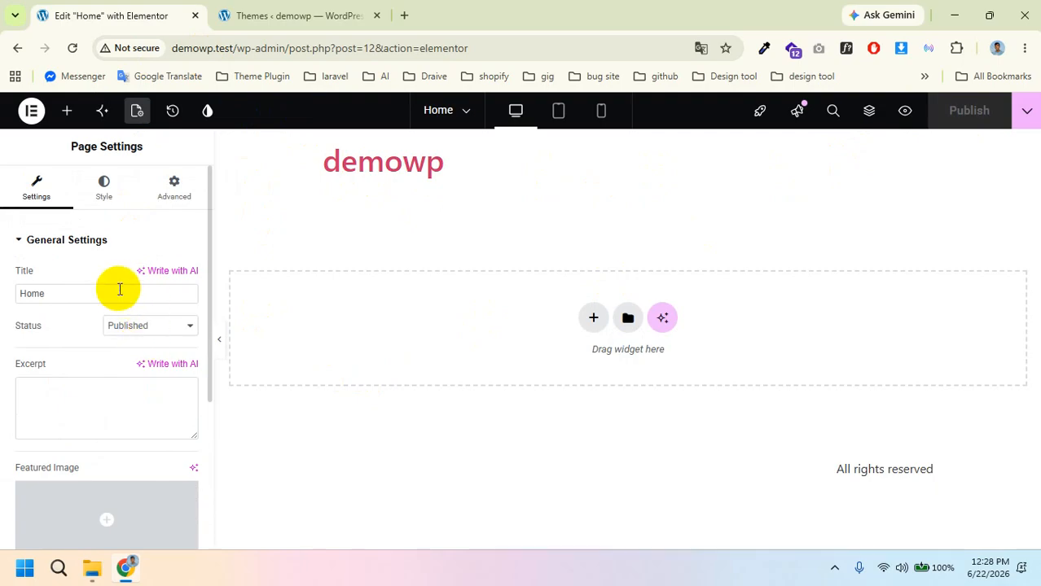
scroll(120, 295, "down", 3)
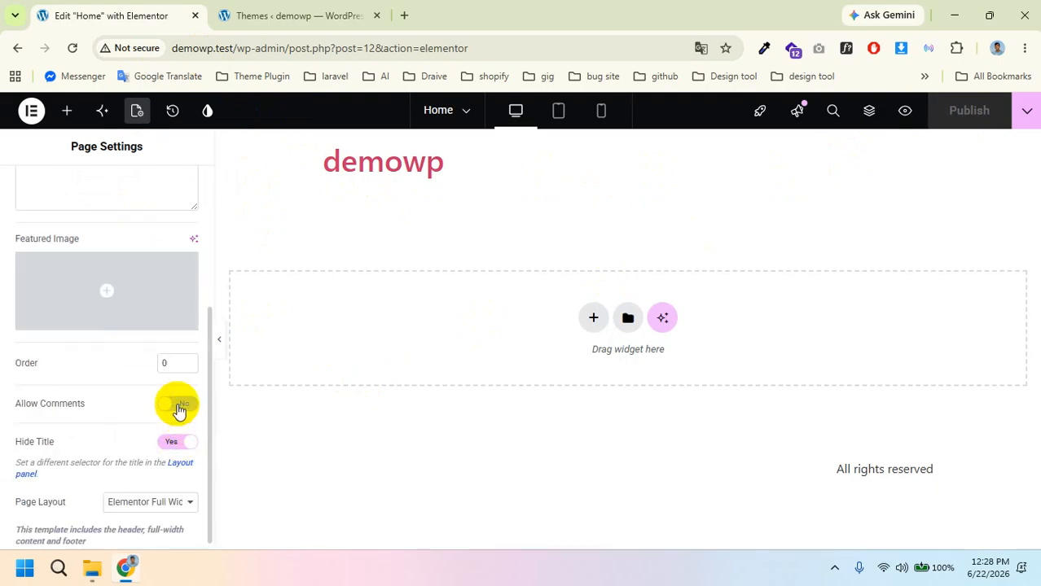
scroll(176, 412, "down", 1)
scroll(158, 401, "up", 3)
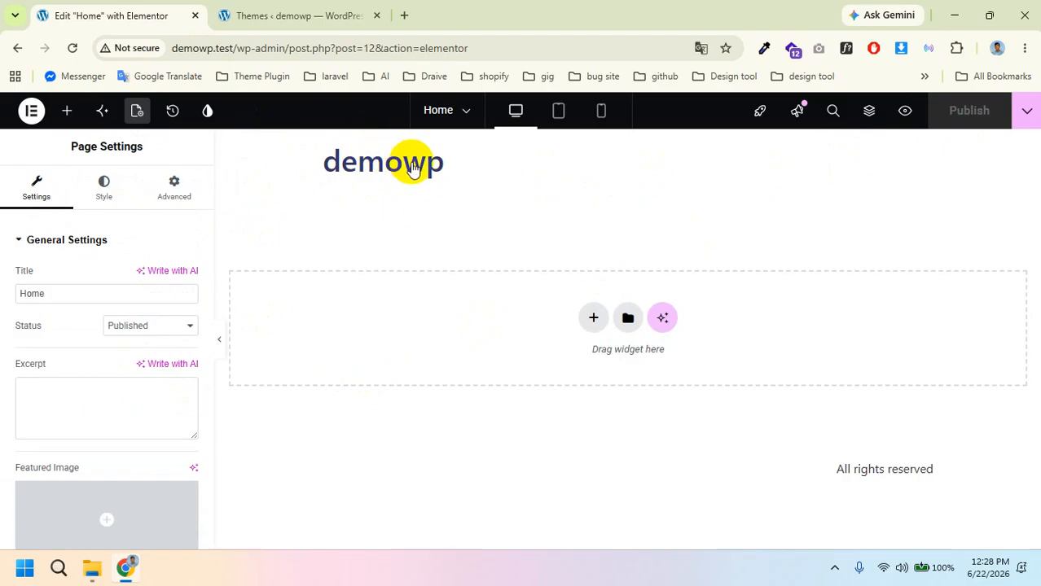
left_click(304, 6)
scroll(39, 442, "down", 3)
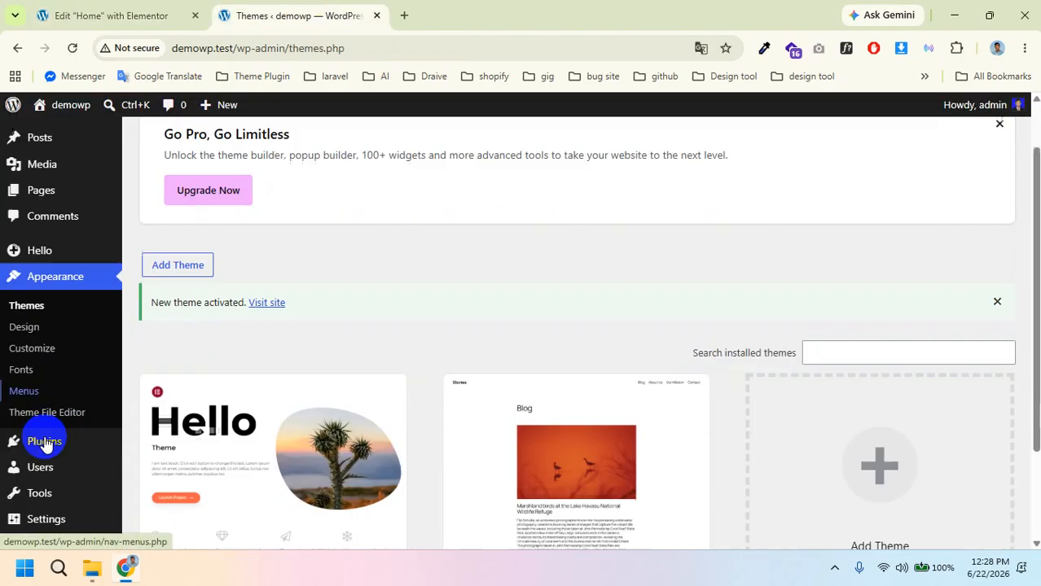
Step: Delete the Site Title in Settings > General and save the changes
mouse_move(29, 504)
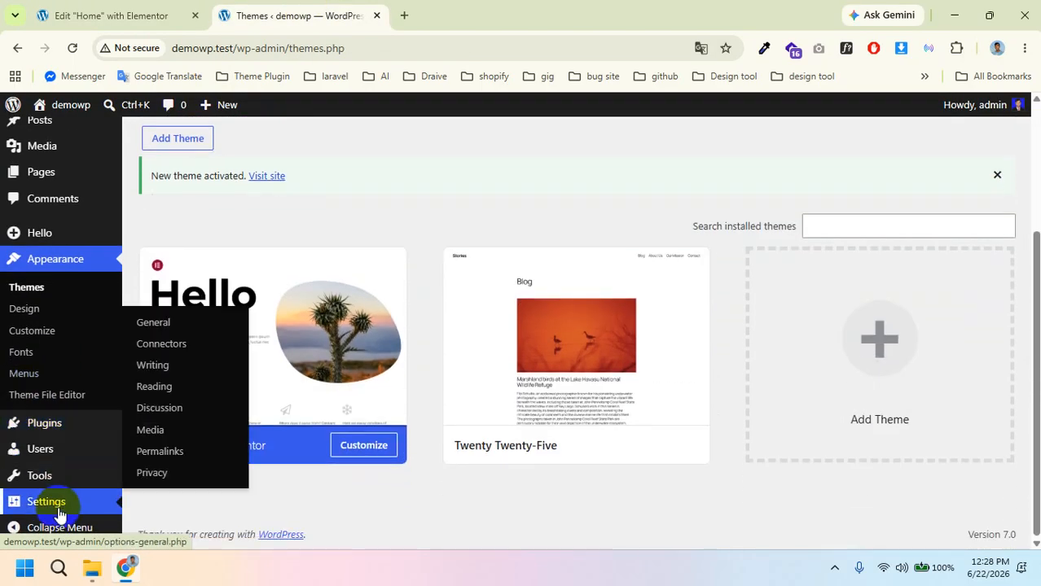
left_click(175, 325)
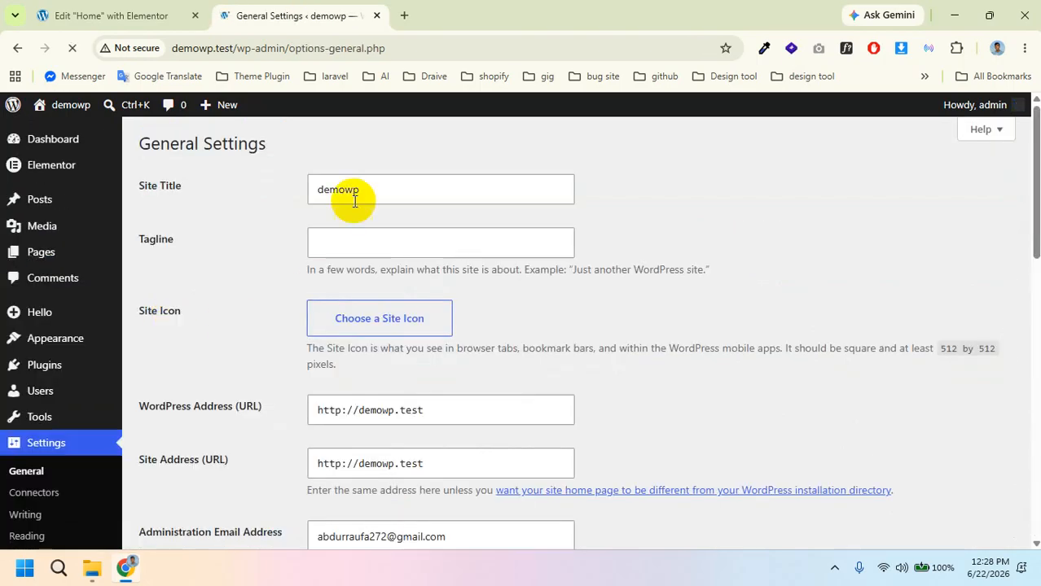
left_click(374, 186)
key("BackSpace")
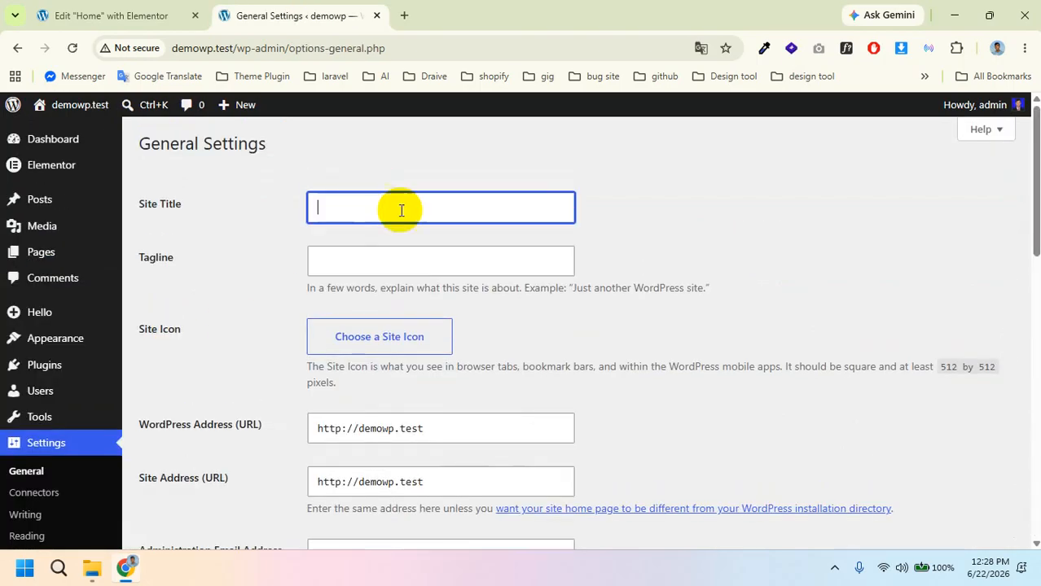
scroll(312, 441, "down", 5)
scroll(312, 441, "down", 6)
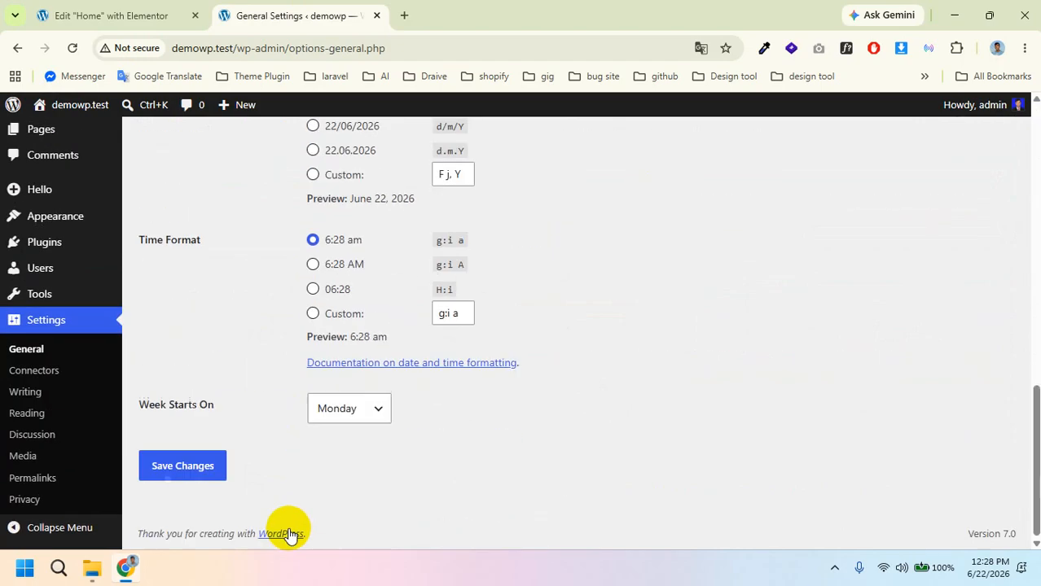
left_click(202, 464)
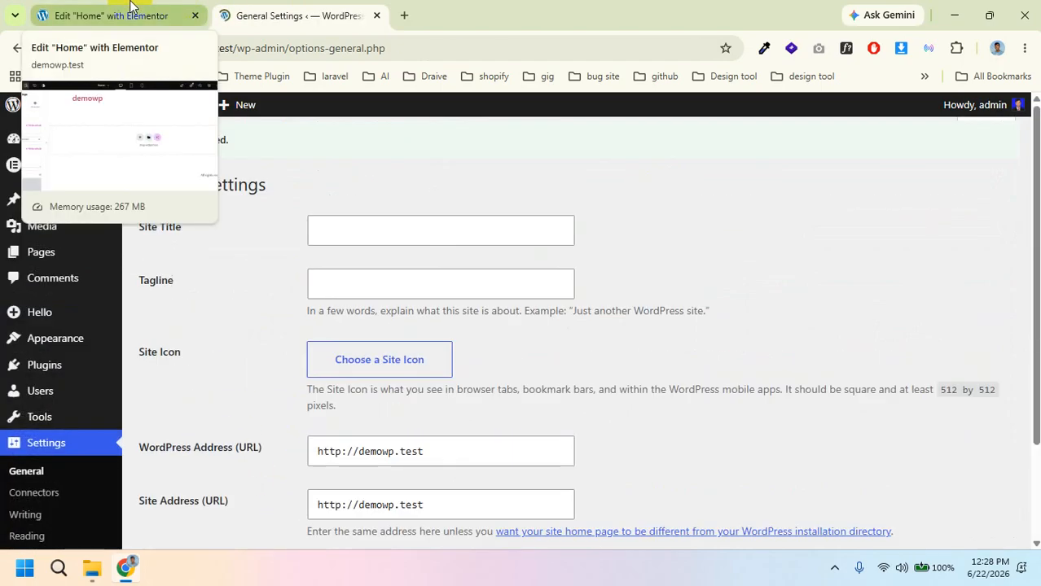
Step: Reload the Elementor editor and set the Home page layout to Elementor Canvas
left_click(130, 14)
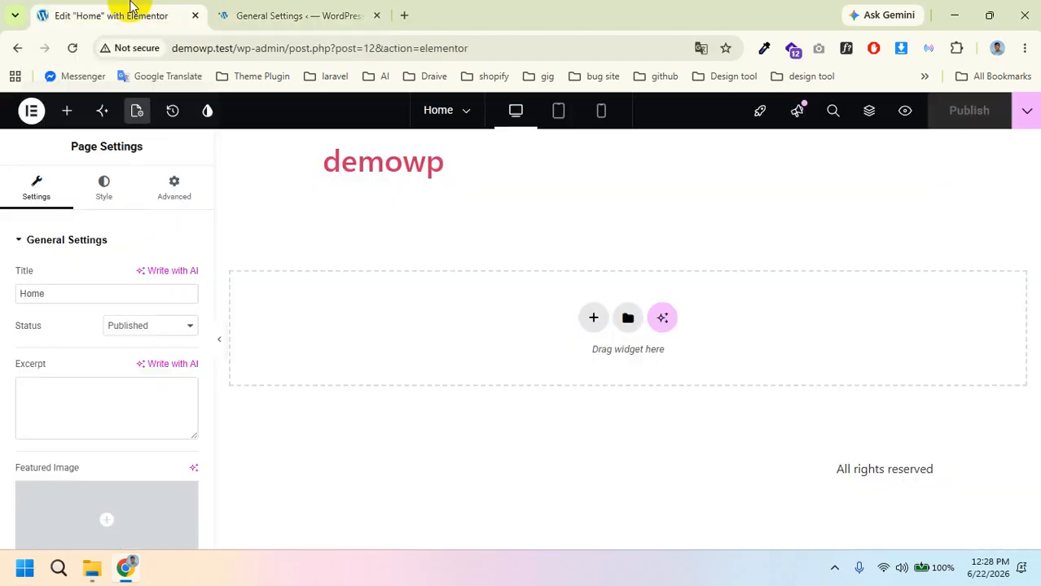
left_click(71, 51)
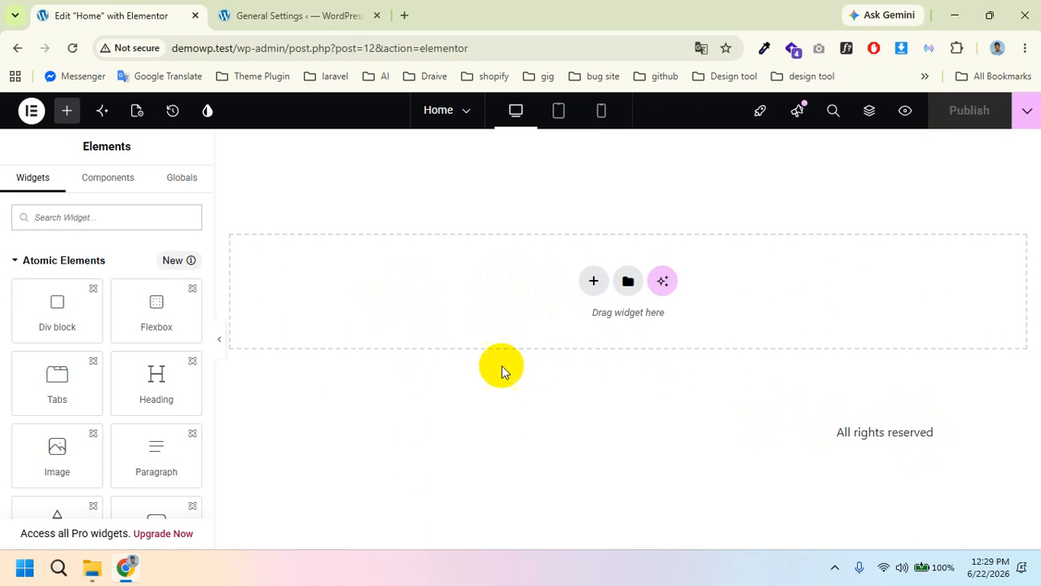
left_click(136, 110)
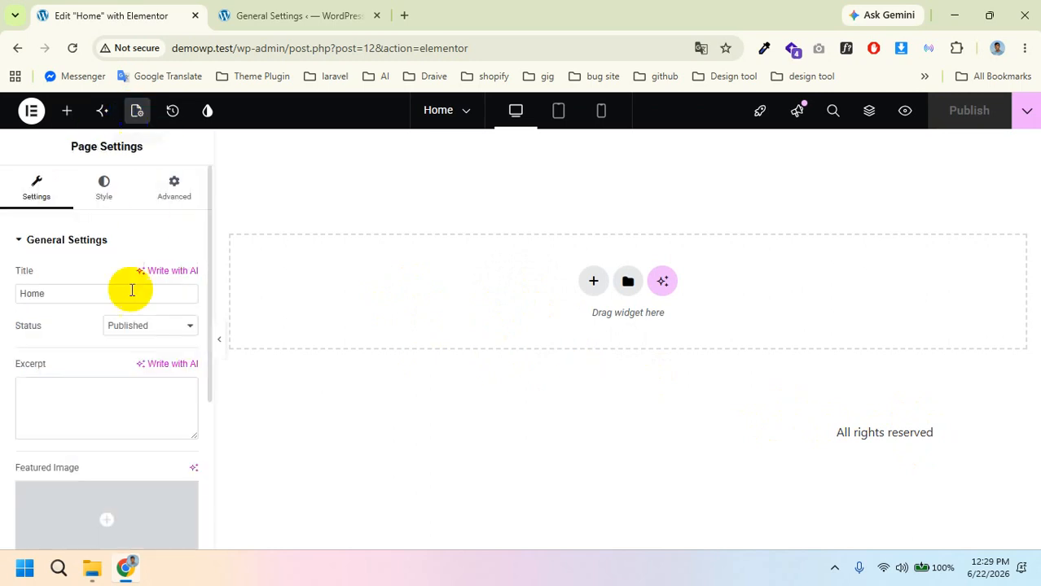
scroll(140, 418, "down", 3)
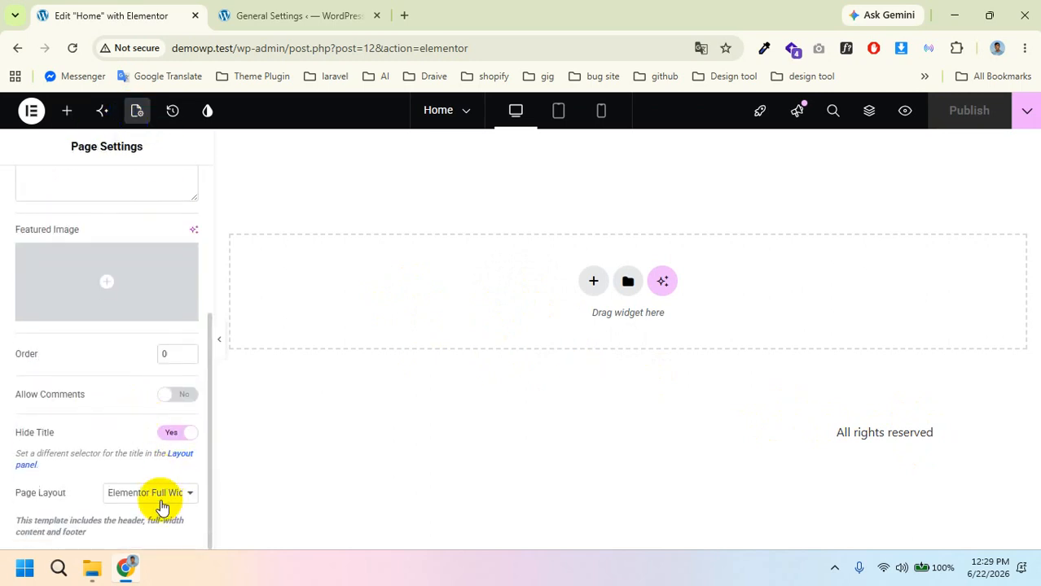
left_click(161, 494)
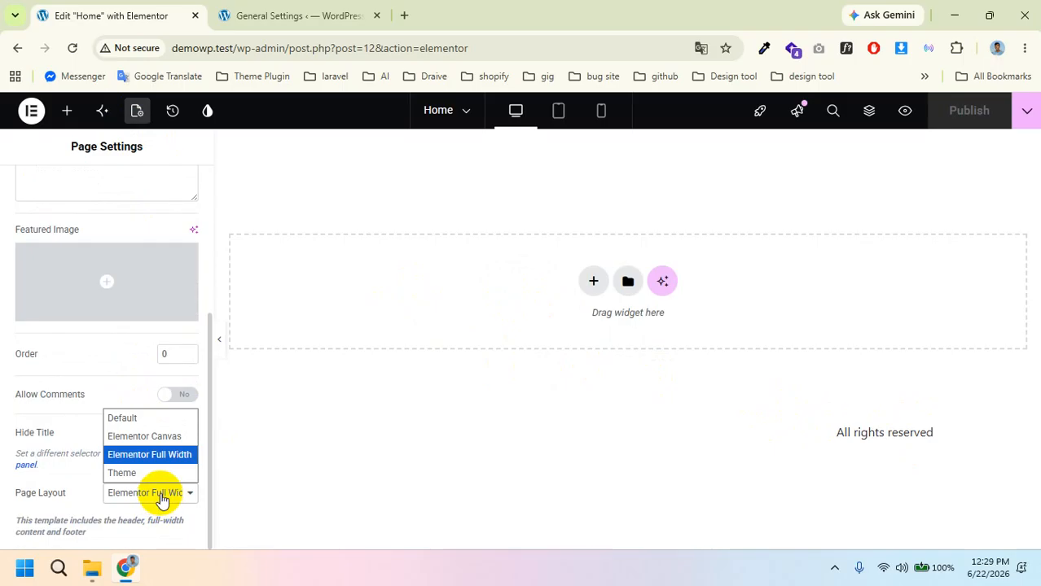
left_click(163, 440)
left_click(162, 441)
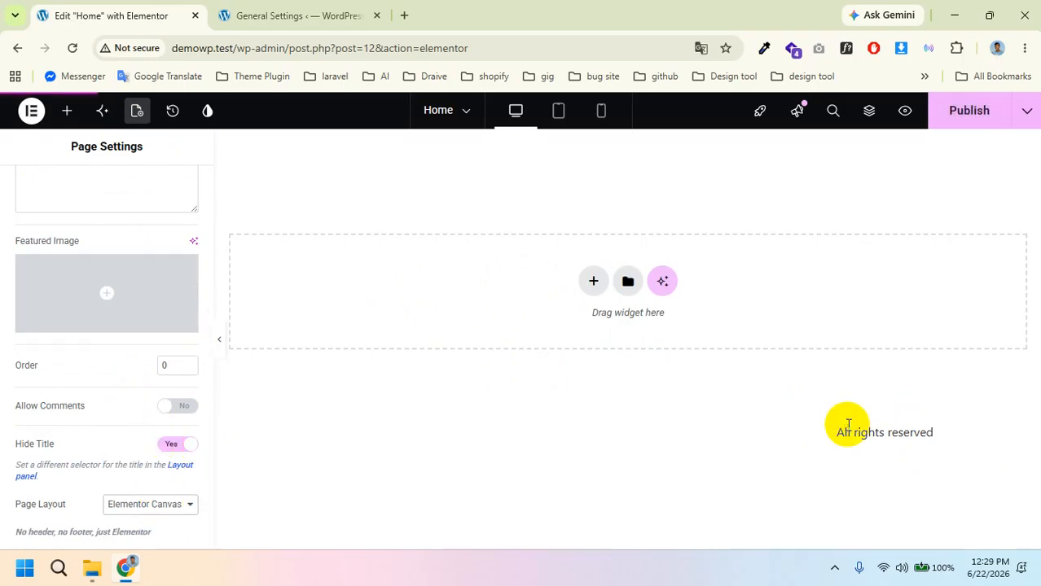
left_click_drag(835, 431, 937, 435)
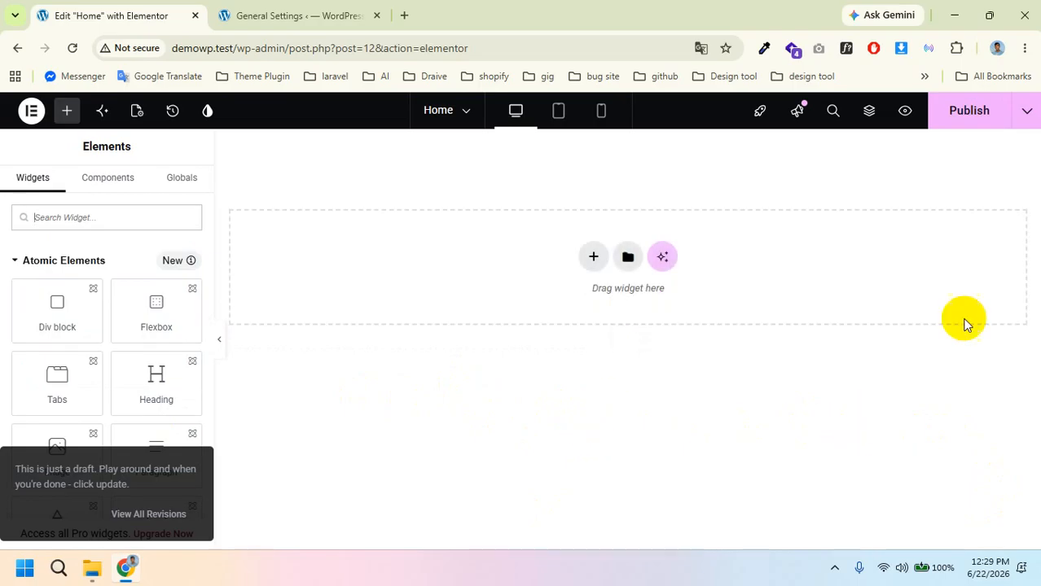
Step: Publish the Canvas change and add a one-column Flexbox container to the page
left_click(971, 114)
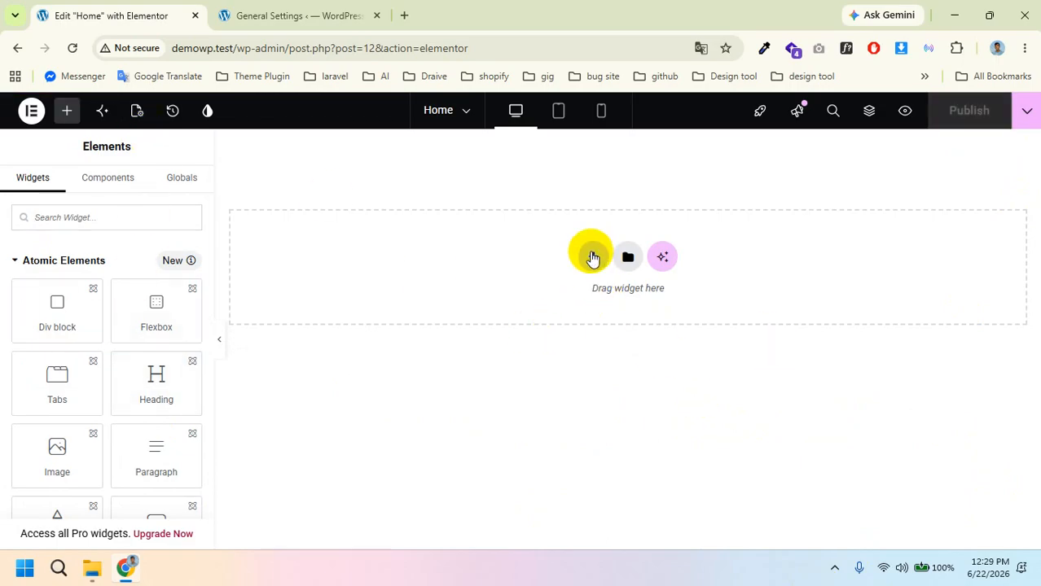
left_click(592, 258)
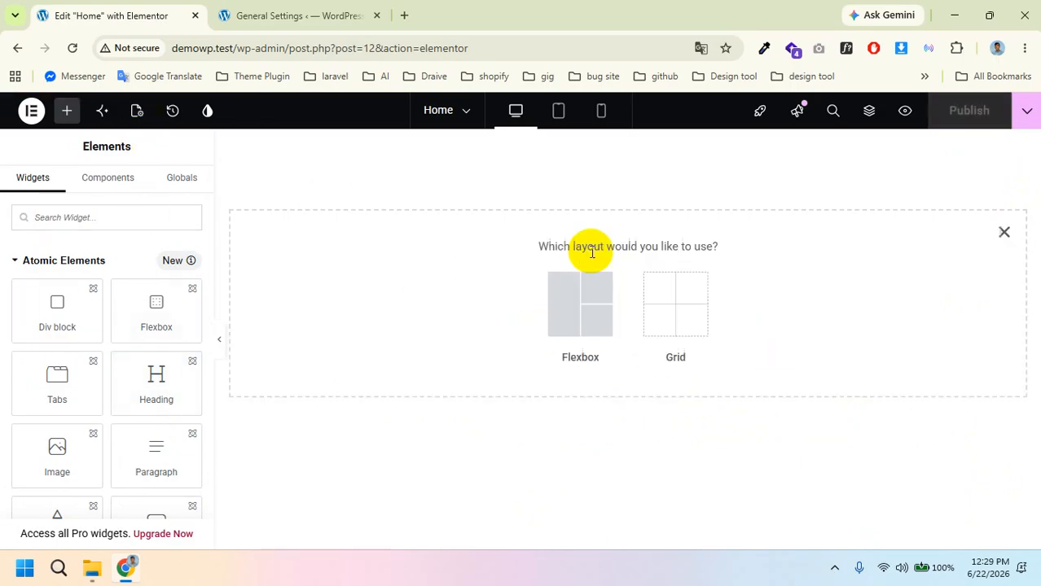
left_click(576, 310)
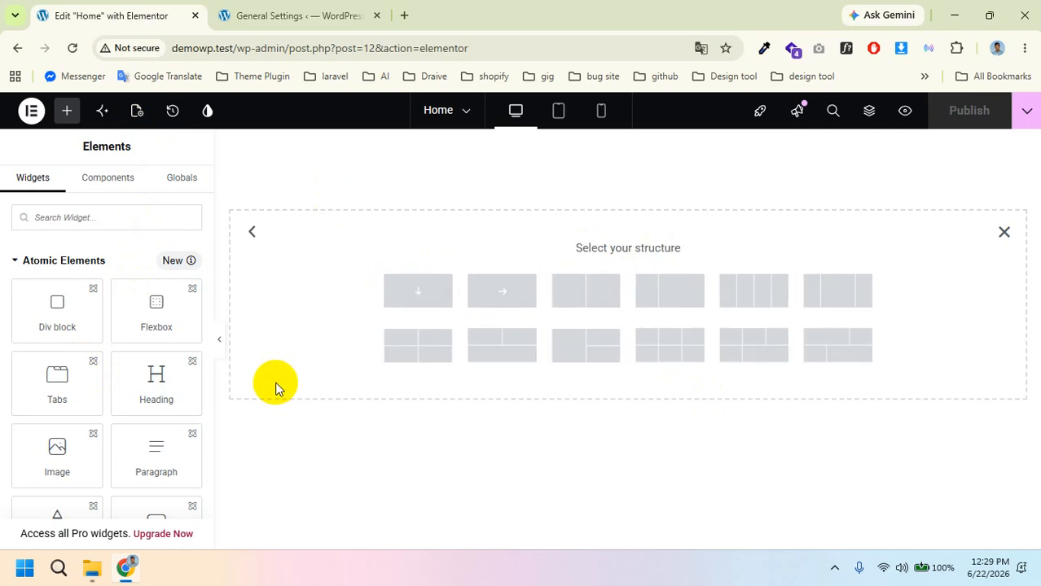
left_click(1003, 233)
left_click(594, 259)
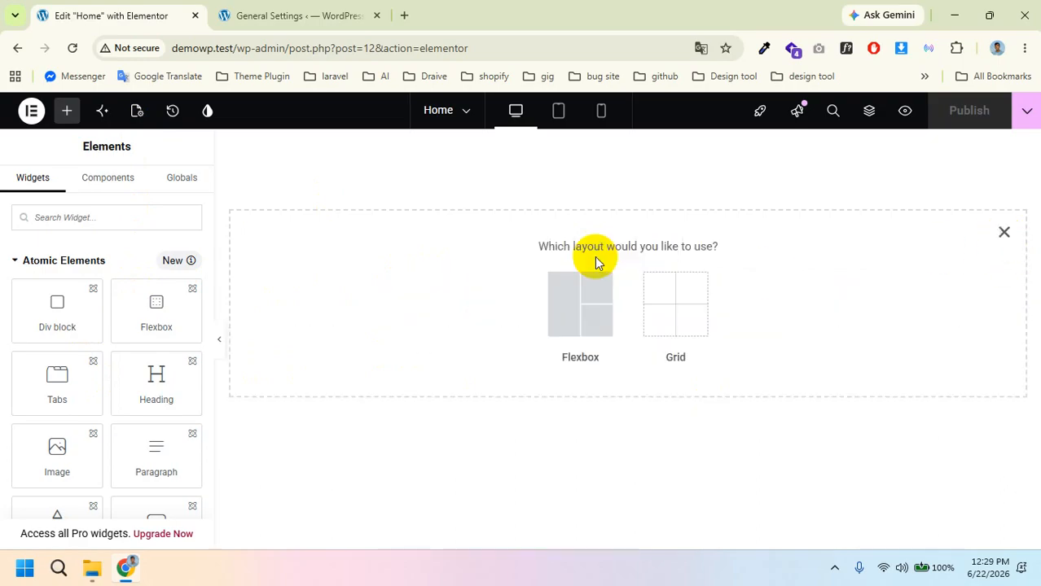
left_click(575, 326)
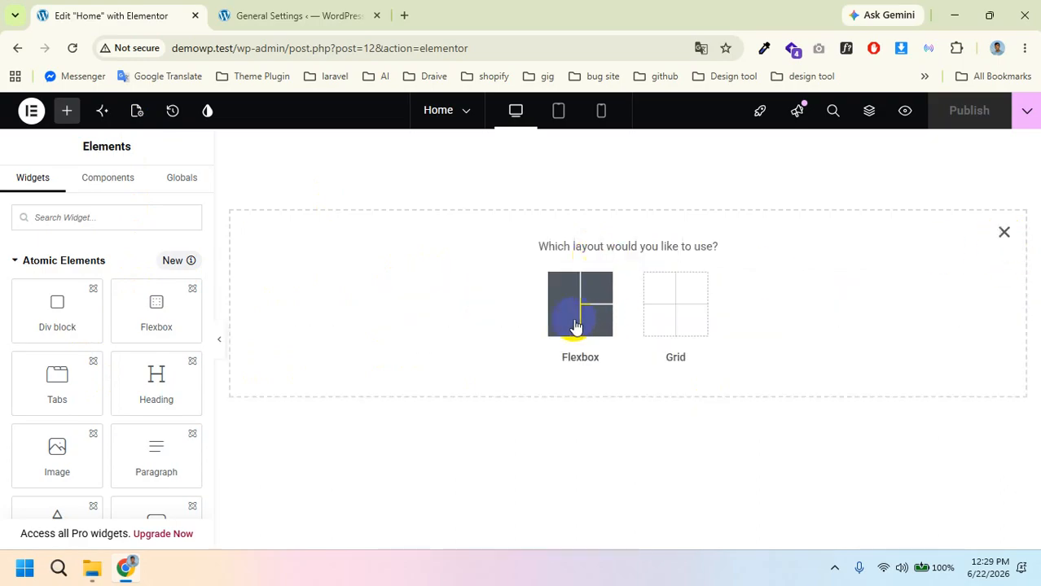
left_click(419, 301)
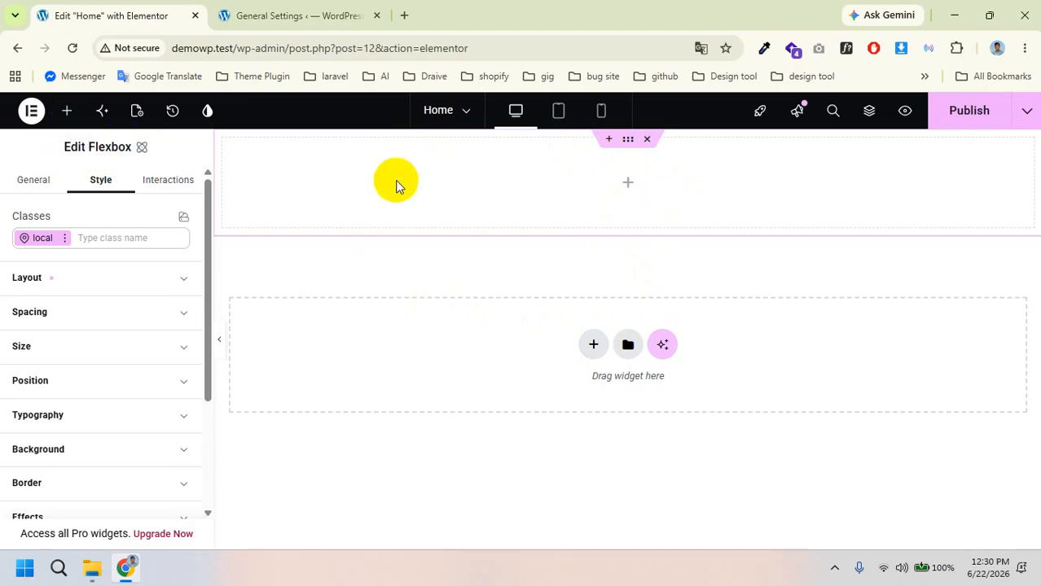
Step: Drag the Tabs widget from Atomic Elements into the top Flexbox container
left_click(66, 114)
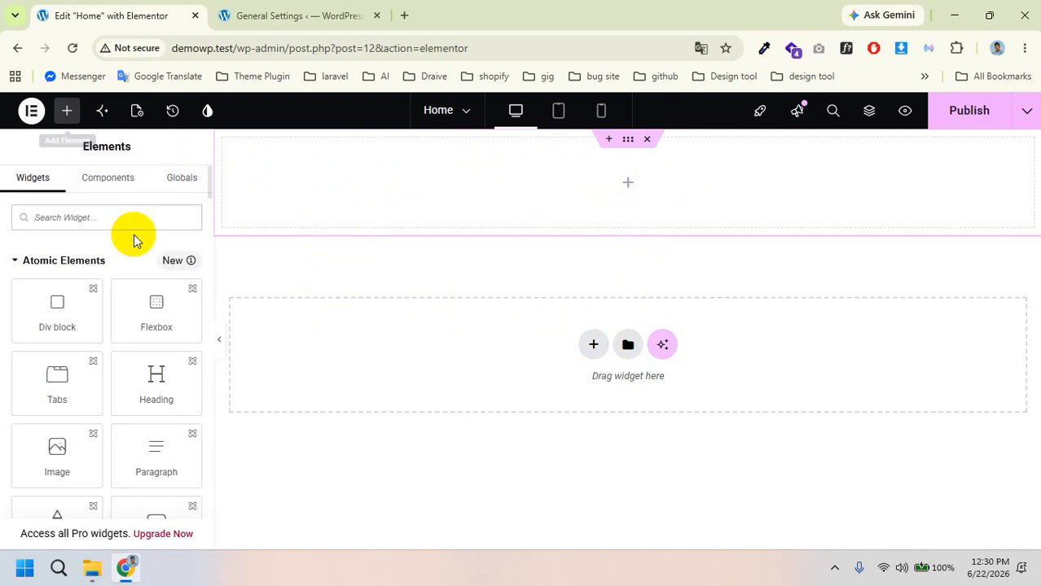
scroll(91, 352, "down", 10)
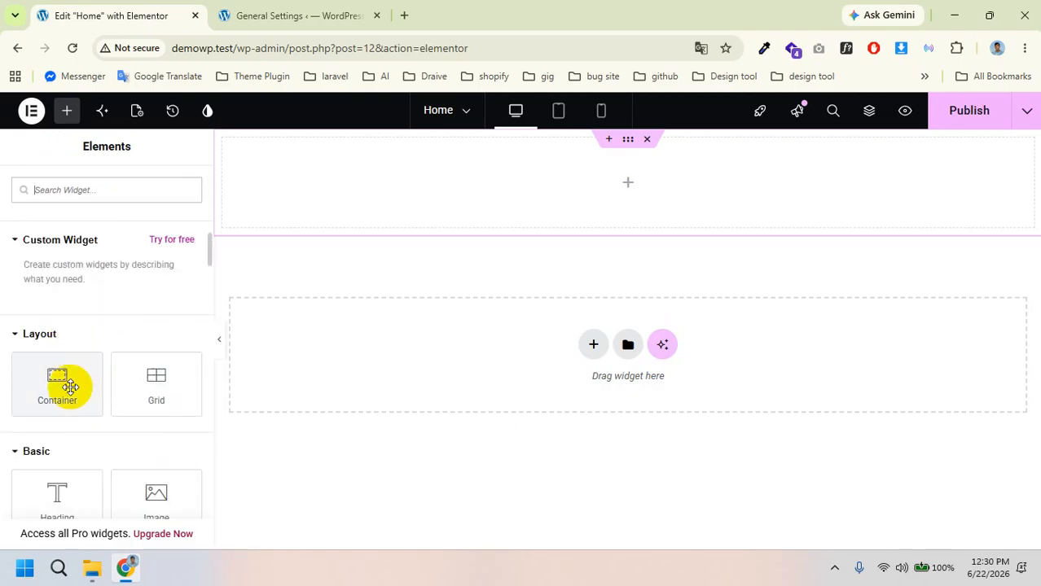
scroll(65, 391, "down", 2)
mouse_move(52, 348)
left_mouse_down()
mouse_move(238, 320)
mouse_move(389, 194)
mouse_move(65, 320)
mouse_move(56, 337)
left_mouse_up()
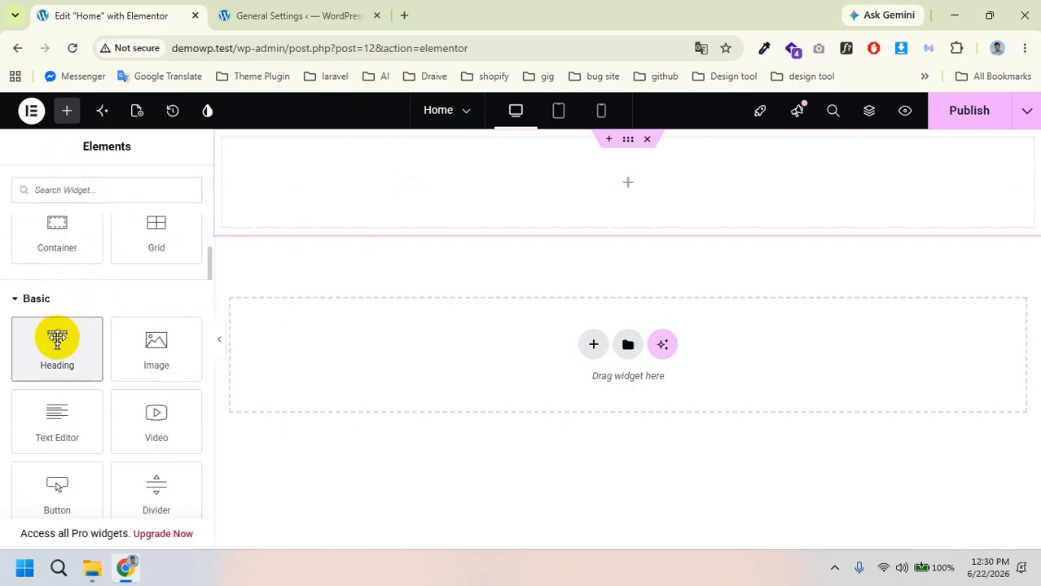
scroll(82, 321, "up", 2)
scroll(83, 321, "up", 6)
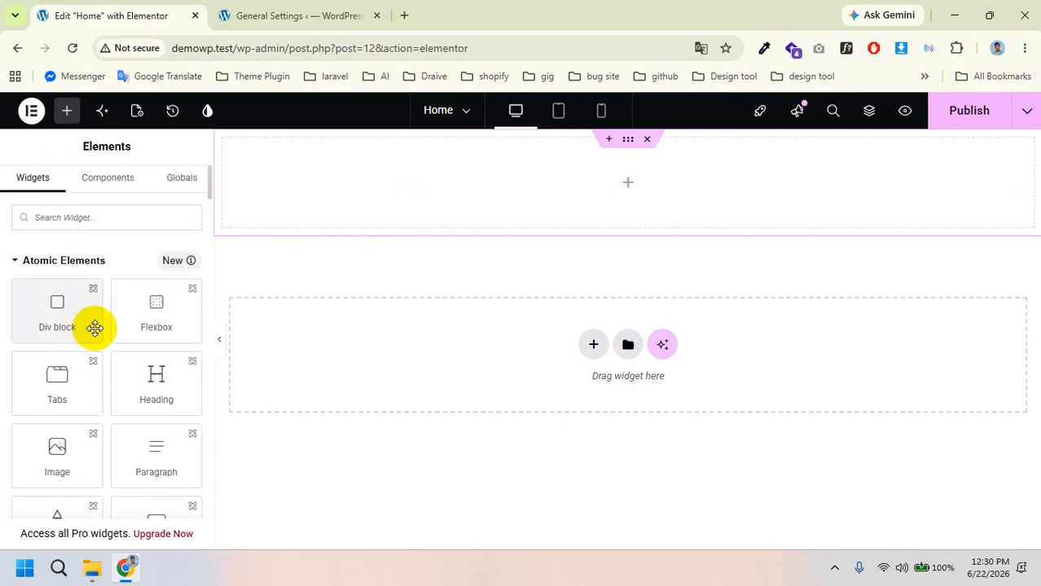
scroll(92, 334, "down", 6)
scroll(92, 332, "up", 1)
scroll(95, 338, "up", 1)
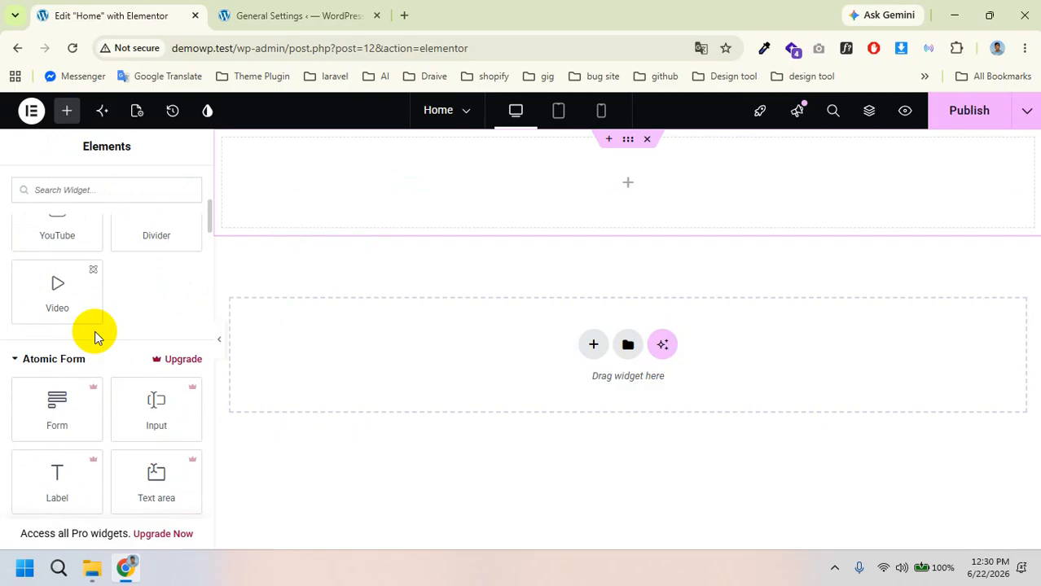
scroll(92, 334, "up", 6)
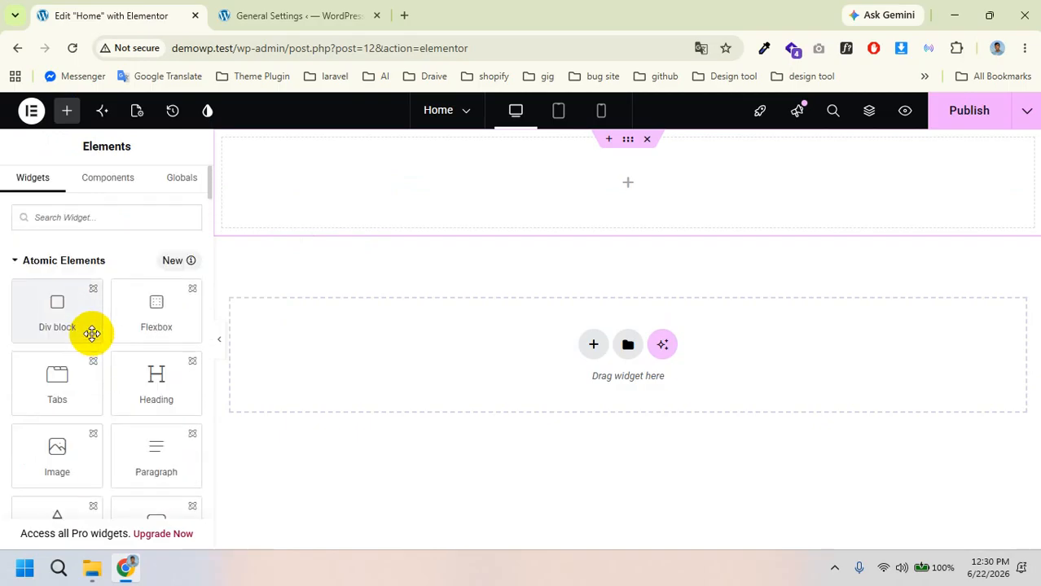
scroll(92, 339, "down", 3)
scroll(91, 339, "up", 4)
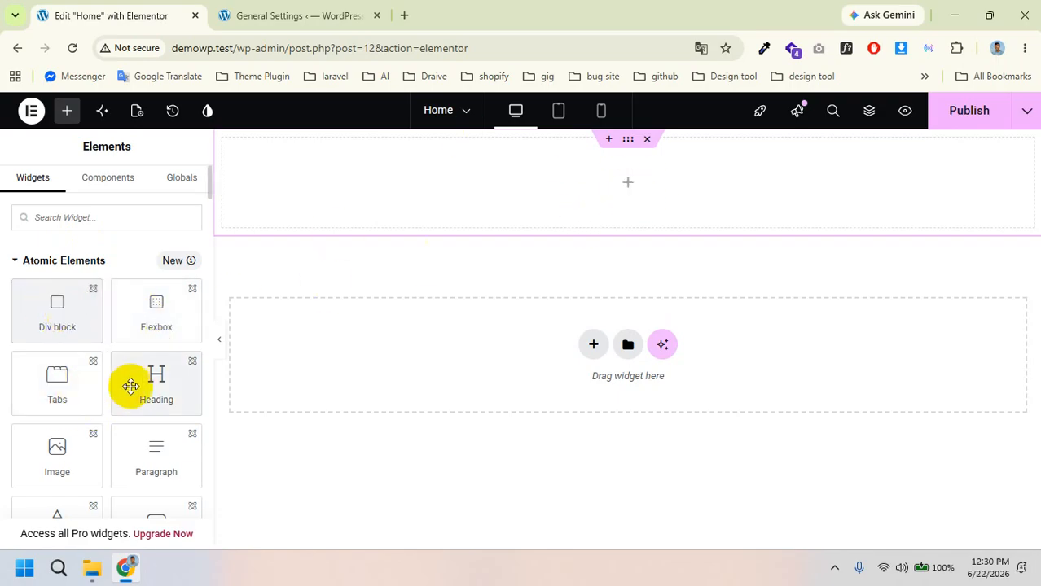
scroll(128, 387, "down", 1)
scroll(128, 387, "up", 1)
left_click_drag(57, 379, 390, 173)
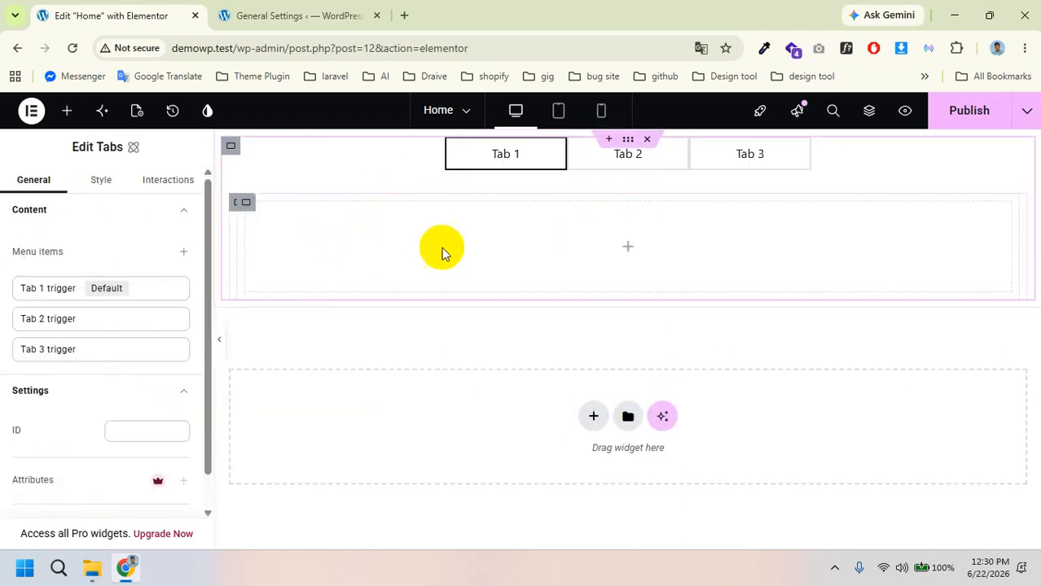
Step: Rename the first tab to 'Web Desing'
left_click(631, 157)
left_click(745, 156)
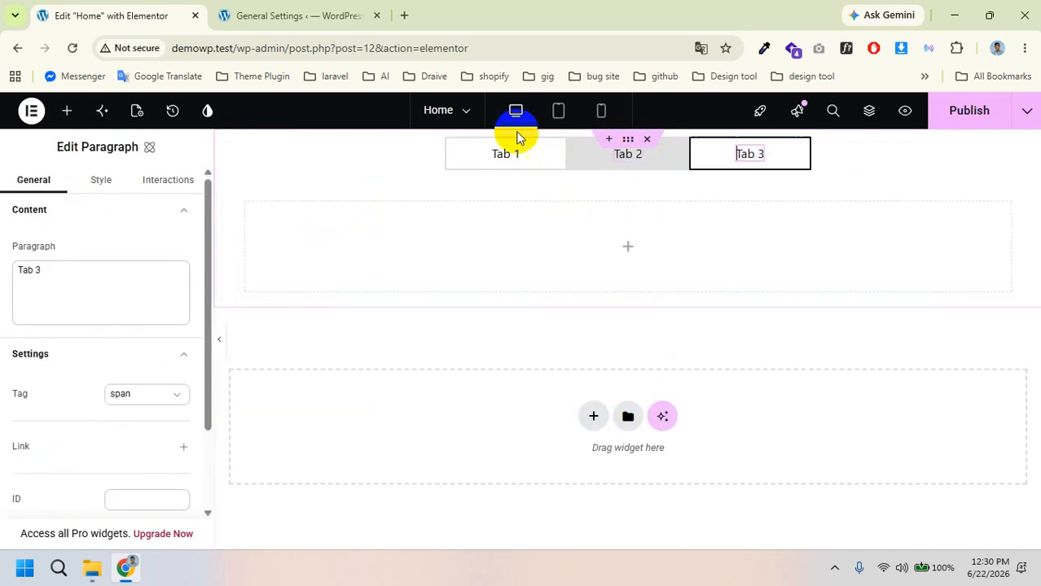
left_click(505, 155)
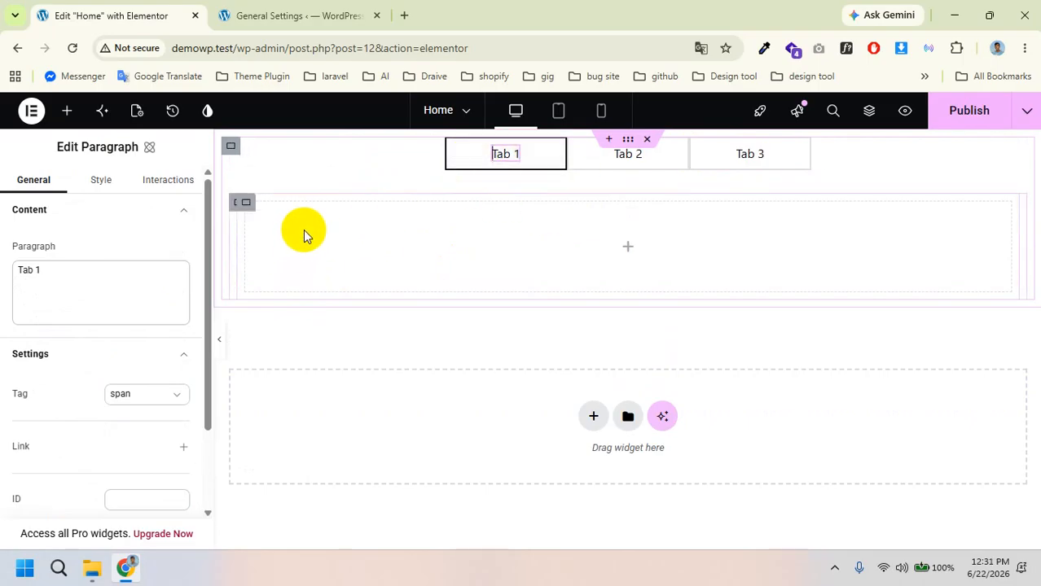
left_click(607, 158)
left_click(728, 161)
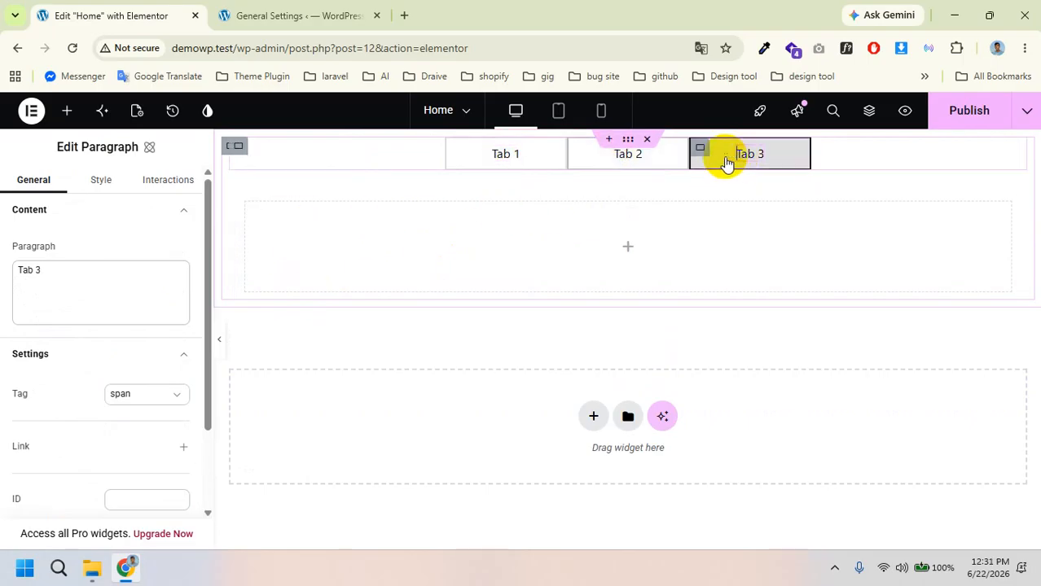
left_click(521, 155)
left_click(87, 292)
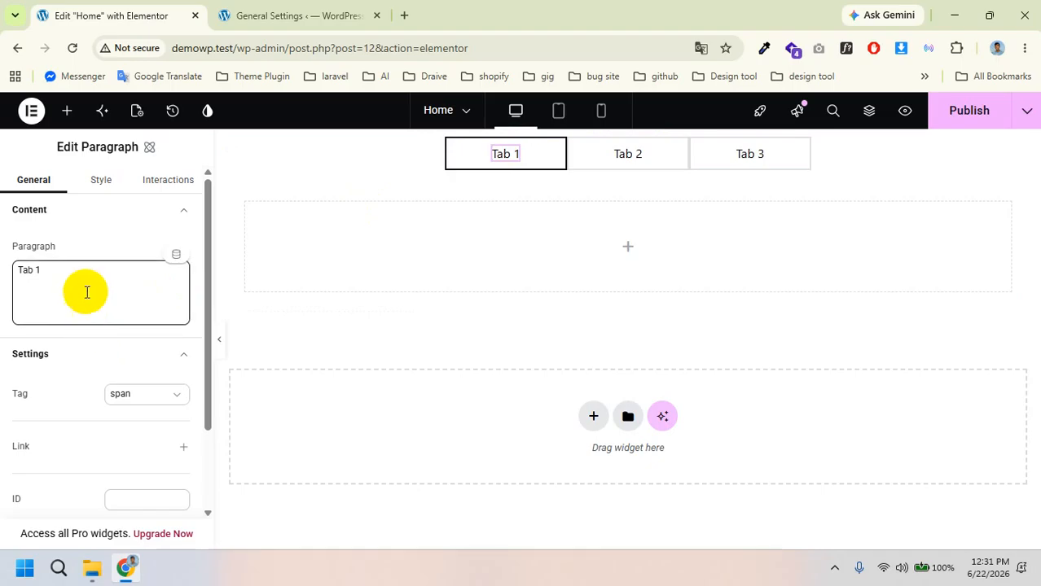
scroll(101, 277, "down", 3)
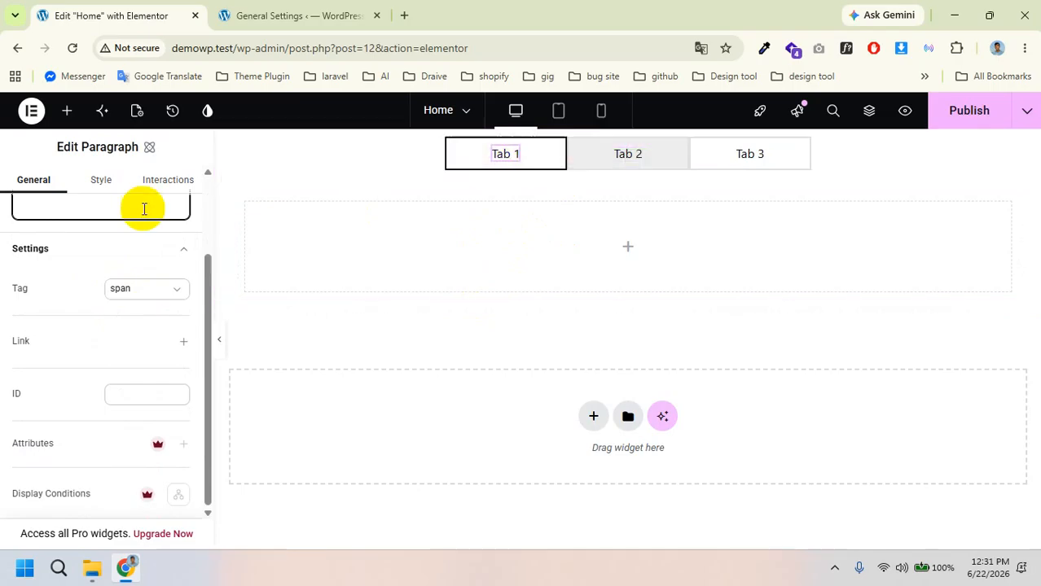
scroll(127, 275, "up", 3)
left_click(84, 275)
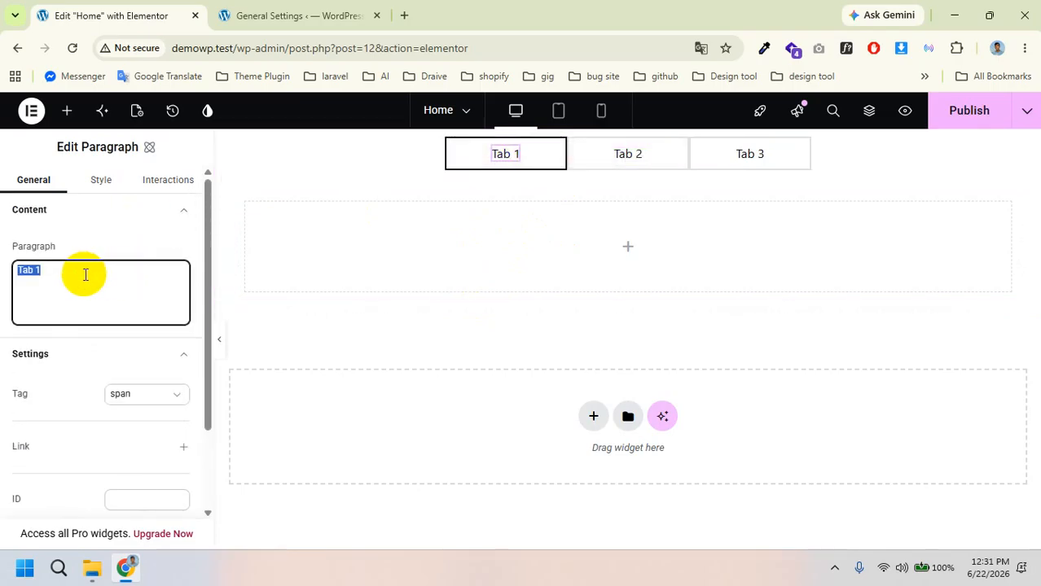
type("We")
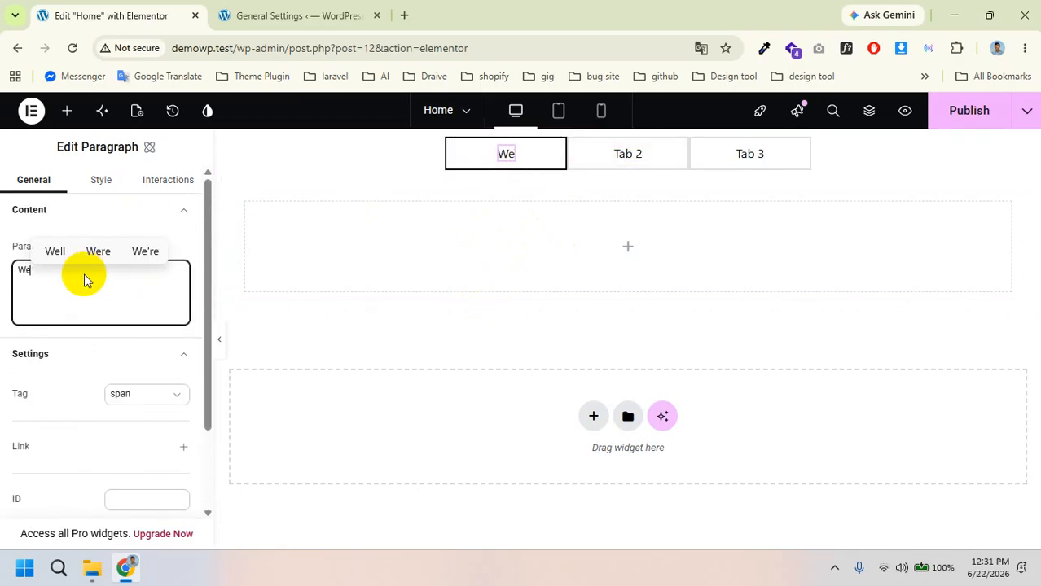
type("b Des")
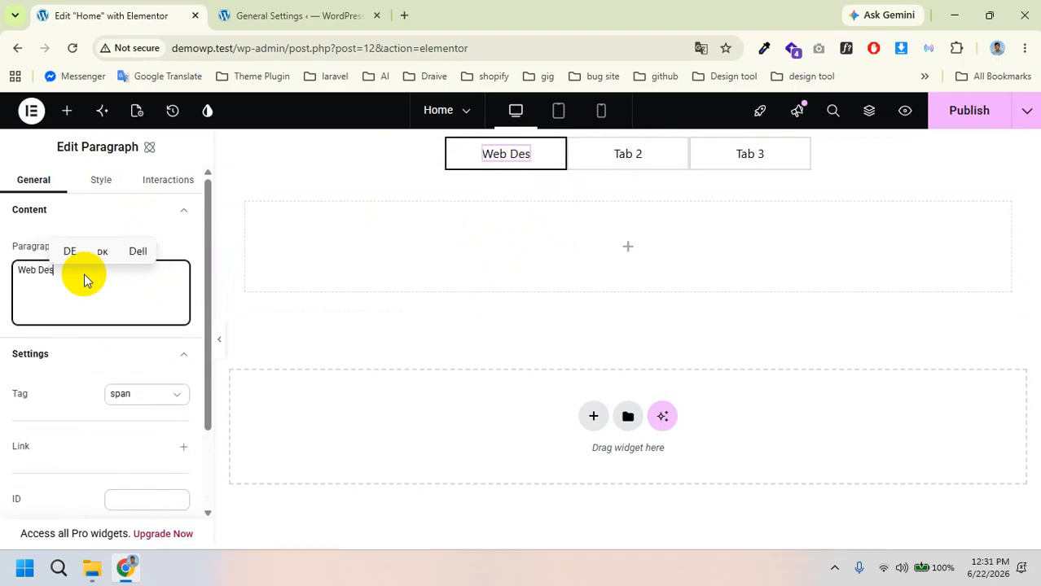
type("ing")
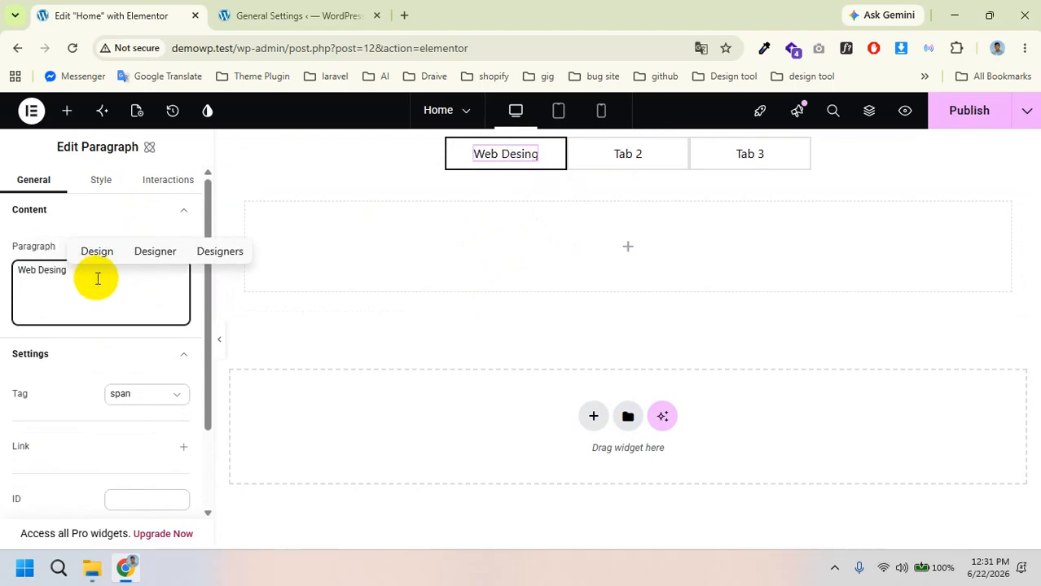
Step: Rename the second tab to 'Bug fixing' and the third to 'Digitam marrketing'
left_click(639, 156)
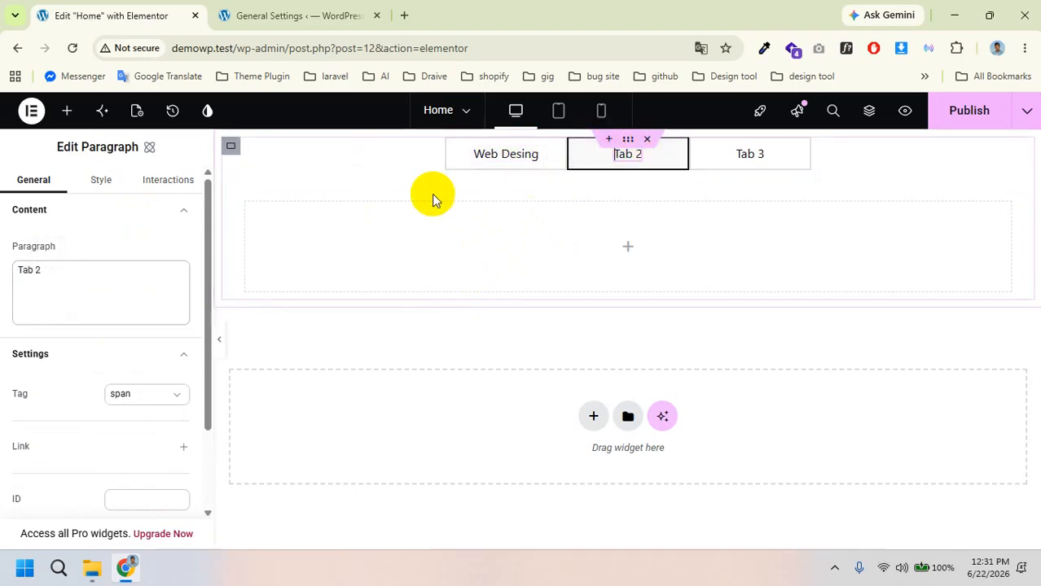
left_click(72, 290)
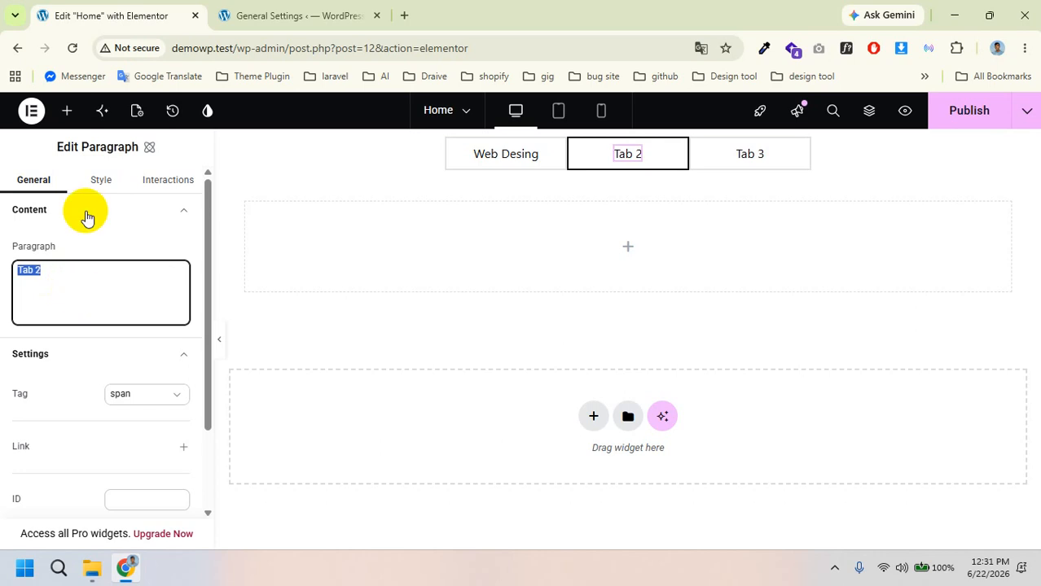
type("Bu")
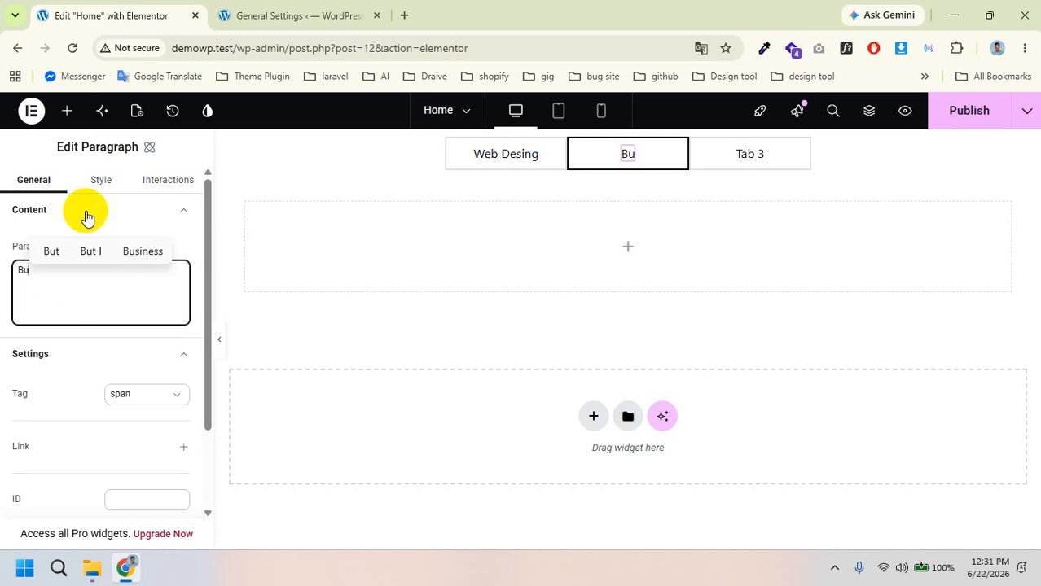
type("g")
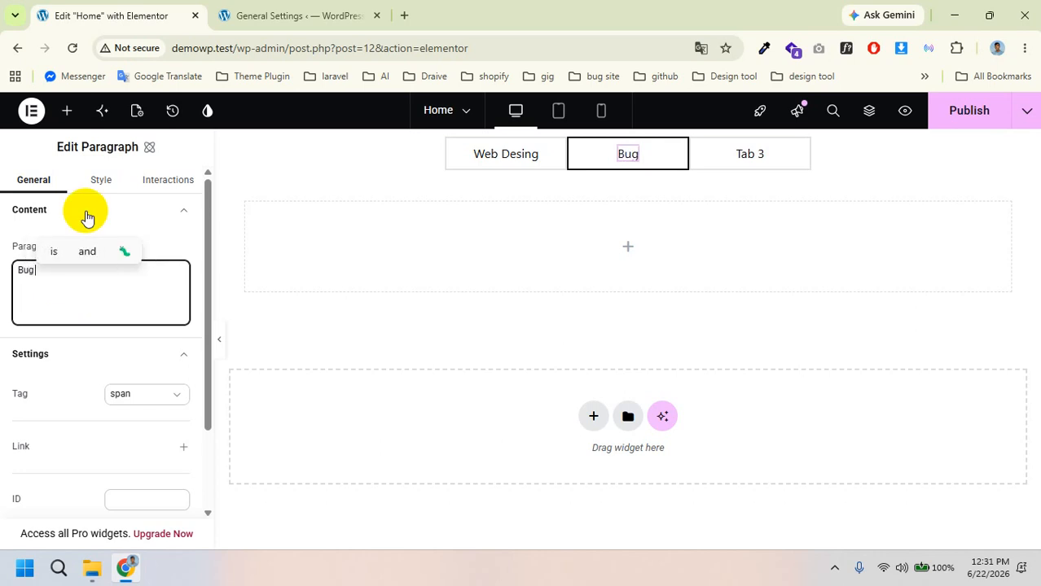
type(" fin")
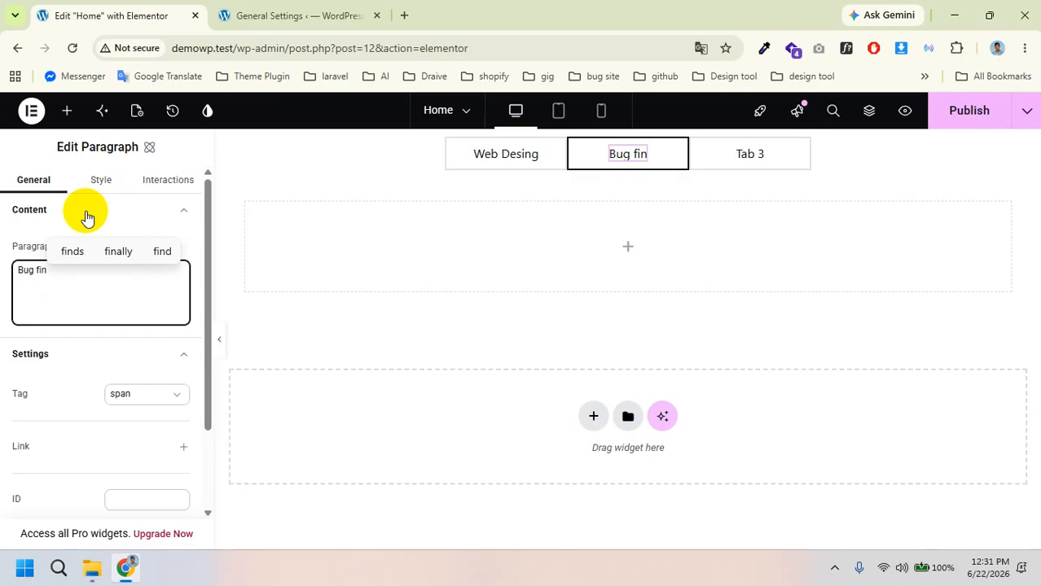
key("BackSpace")
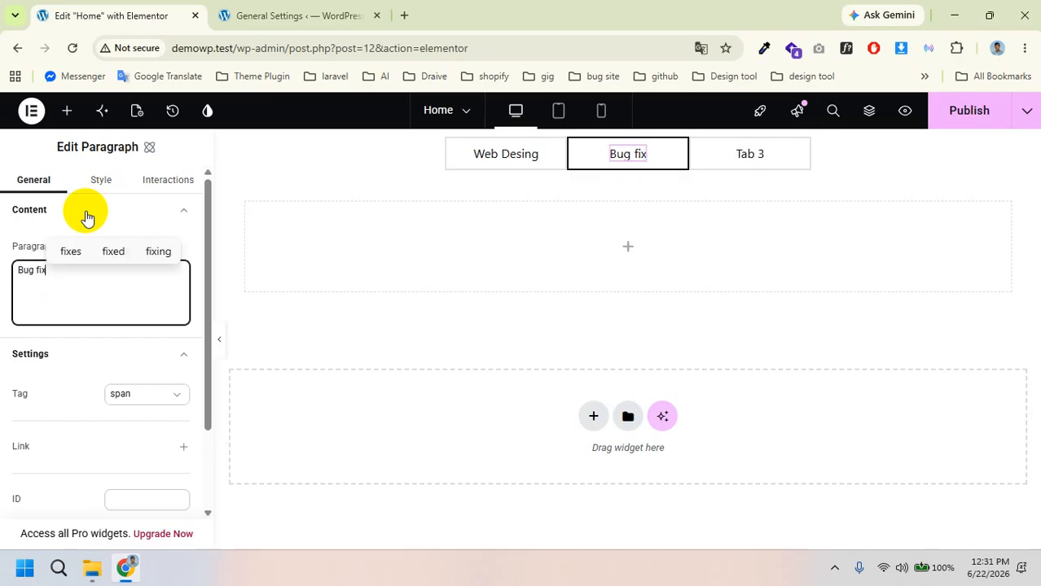
type("xing")
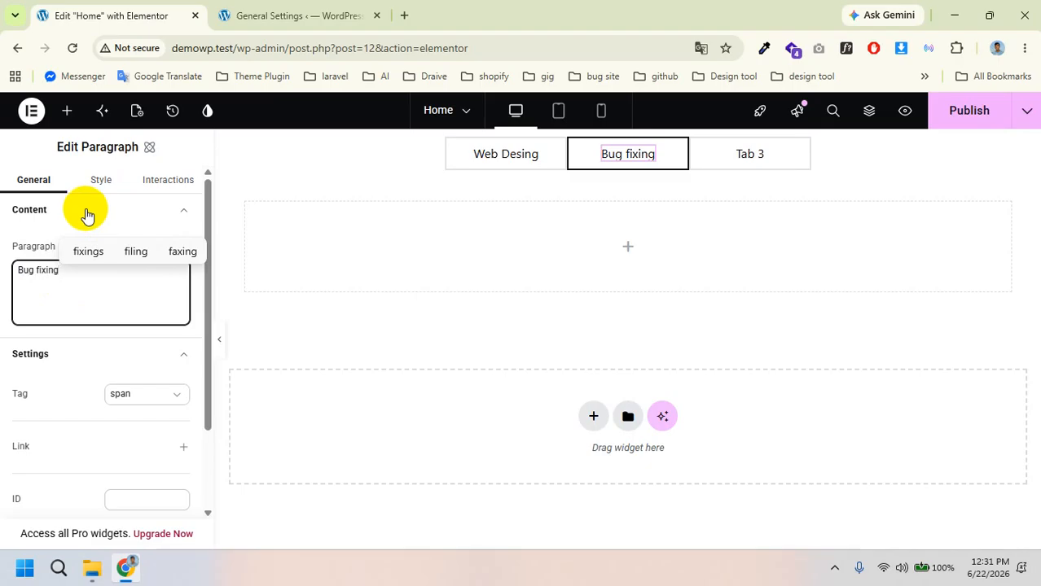
left_click(780, 154)
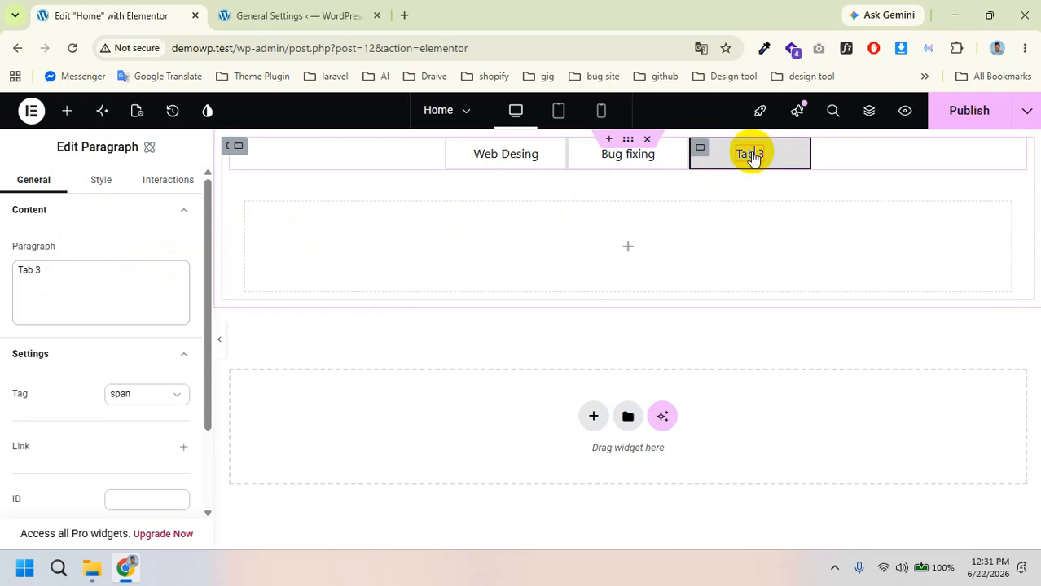
left_click(119, 275)
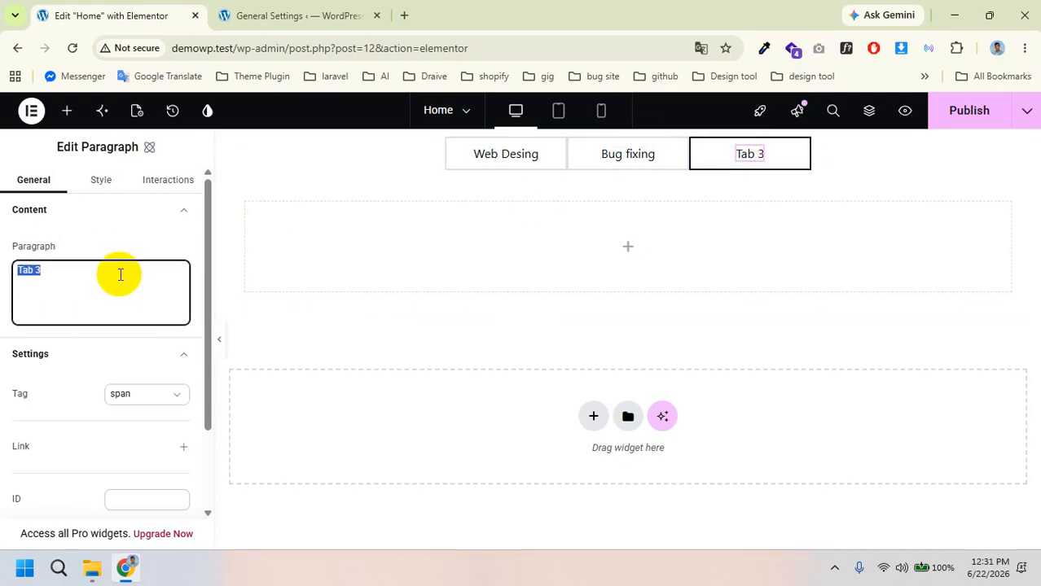
type("Di")
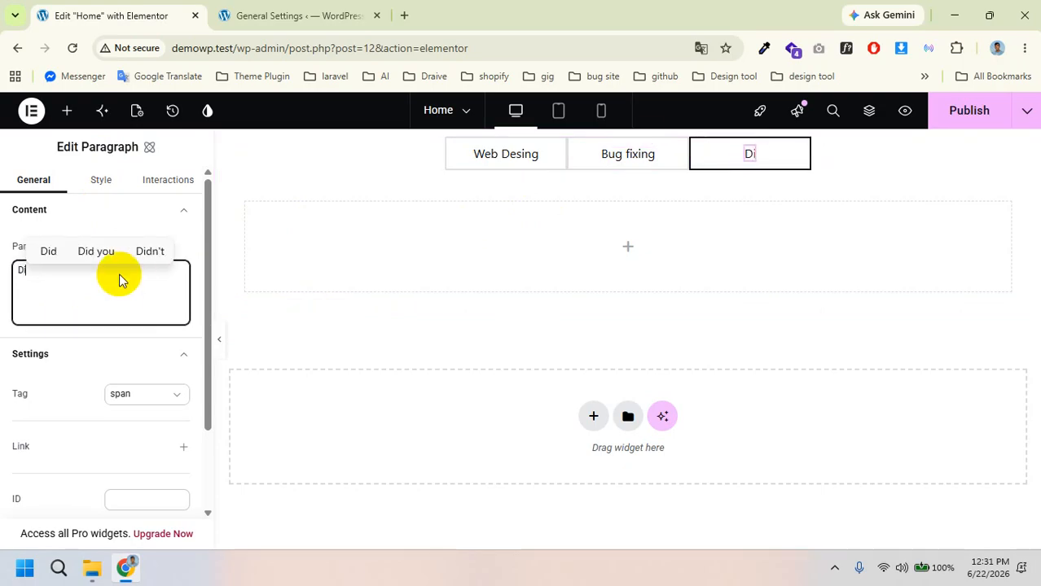
type("gita")
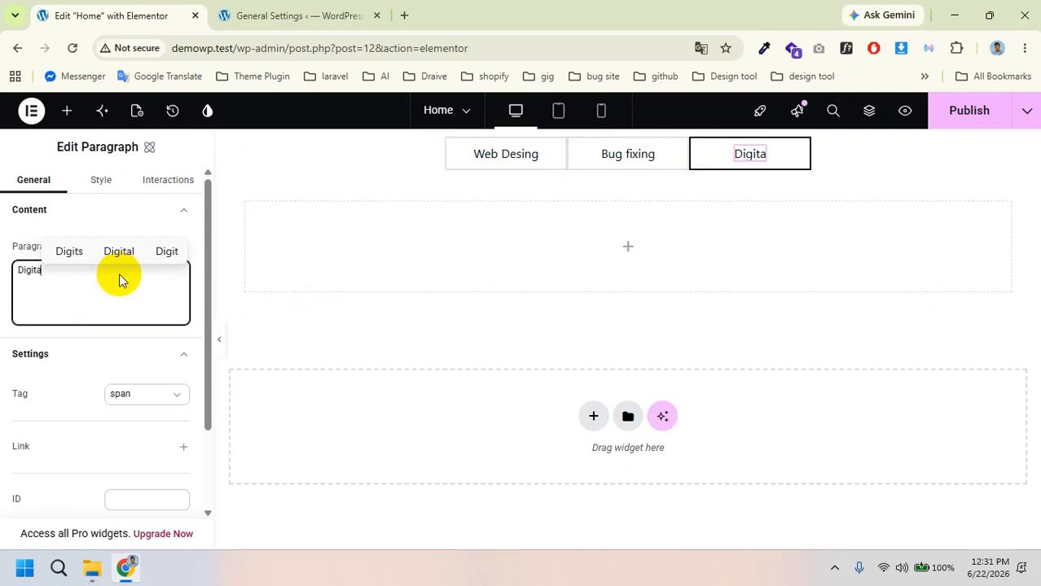
type("m mar")
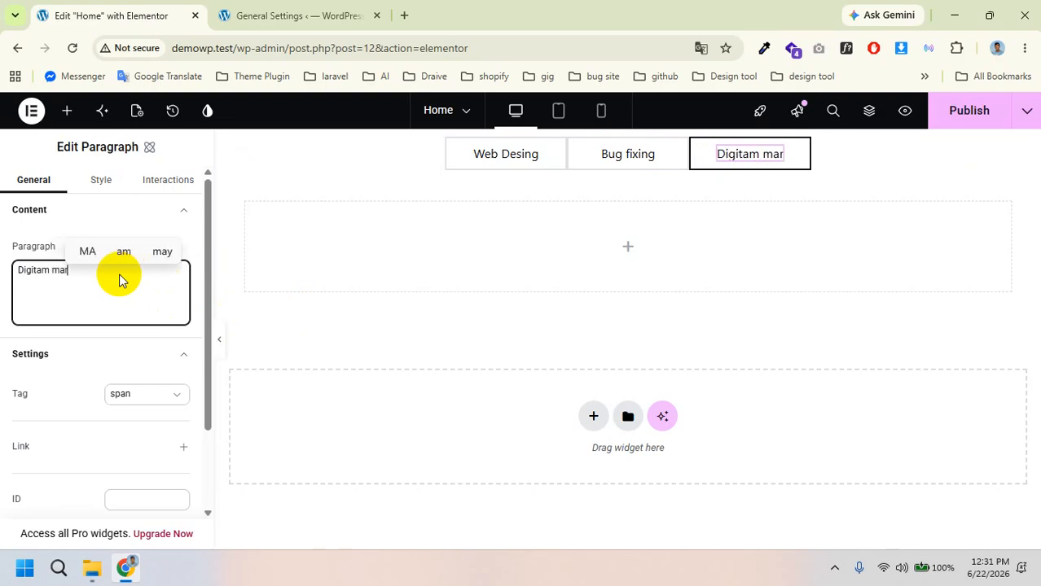
type("rket")
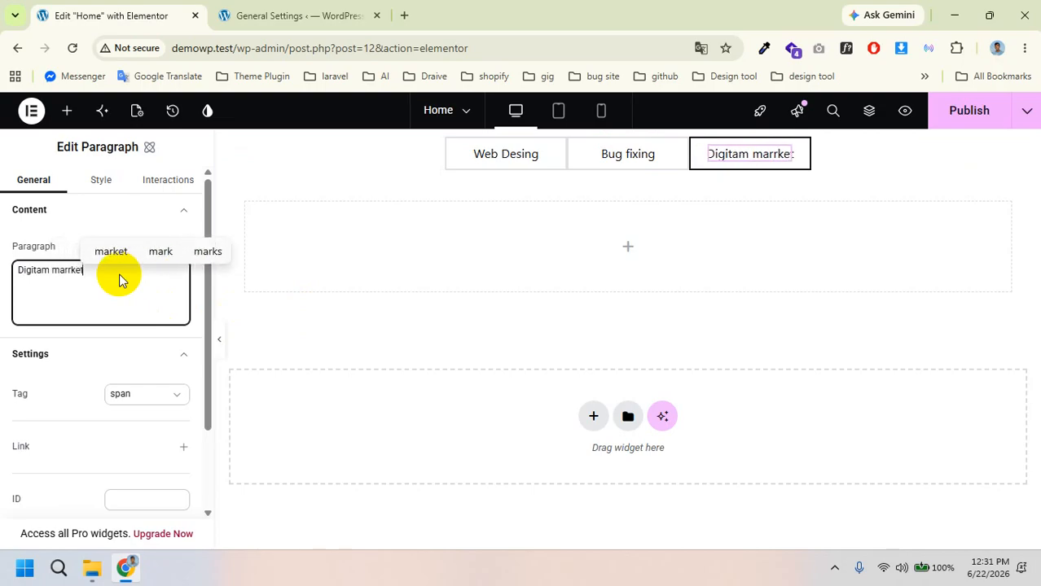
type("ing")
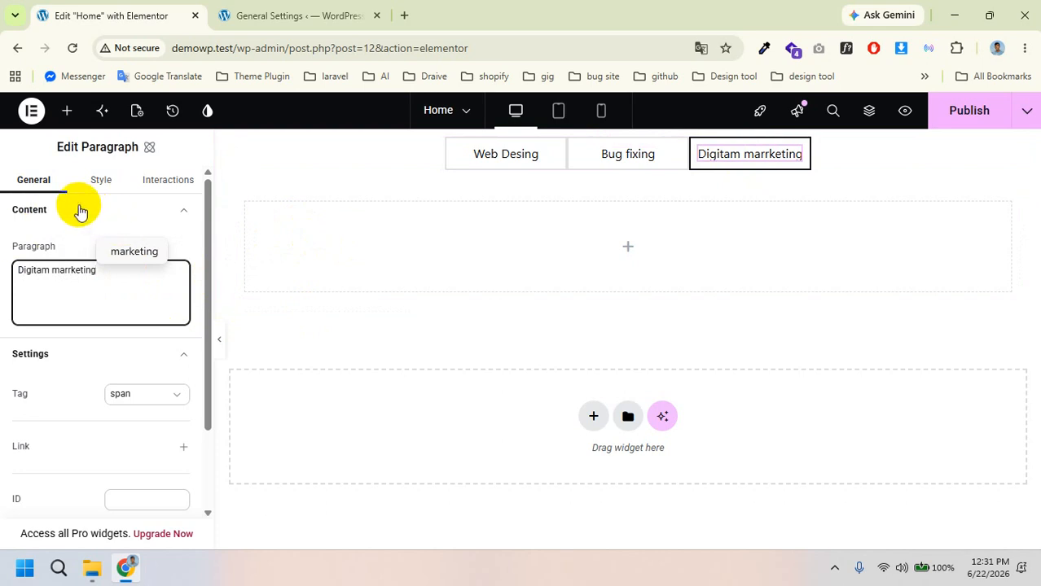
Step: Add a Heading reading 'I am WEB dEVELOPER' to the Web Desing tab's panel
left_click(527, 152)
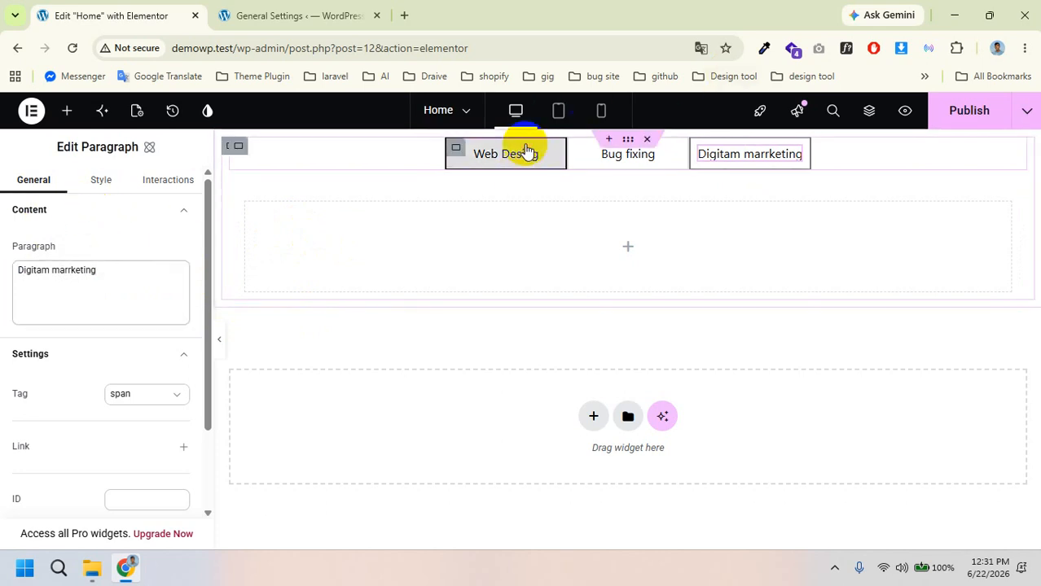
left_click(71, 117)
scroll(98, 294, "down", 5)
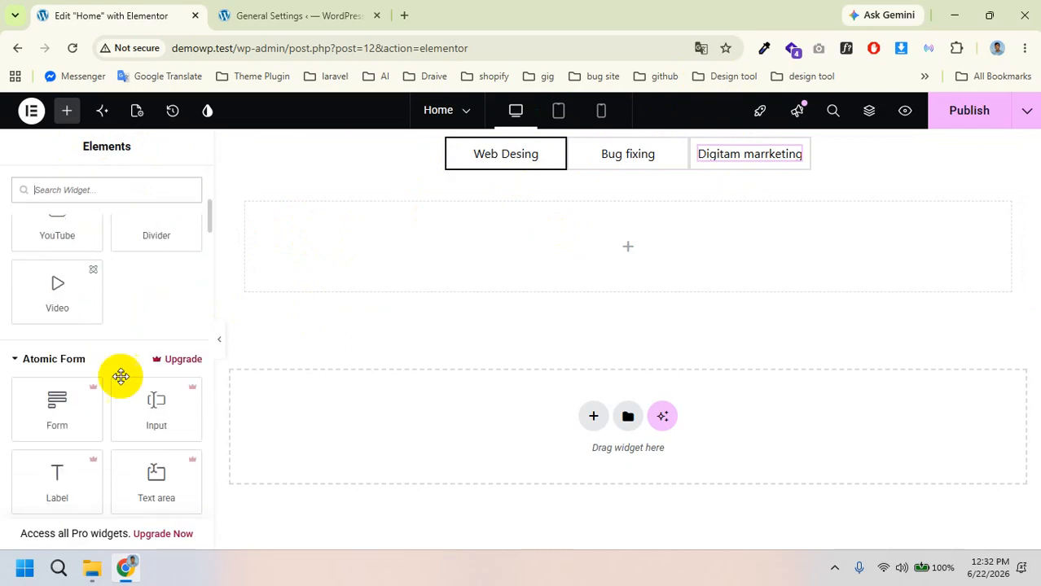
scroll(60, 421, "down", 1)
scroll(62, 421, "up", 10)
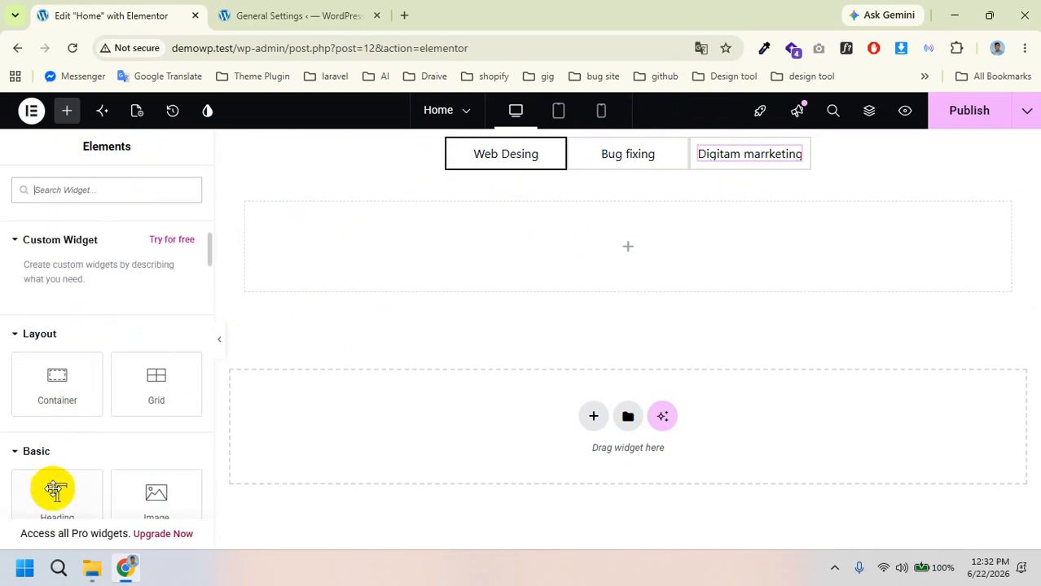
scroll(74, 399, "up", 10)
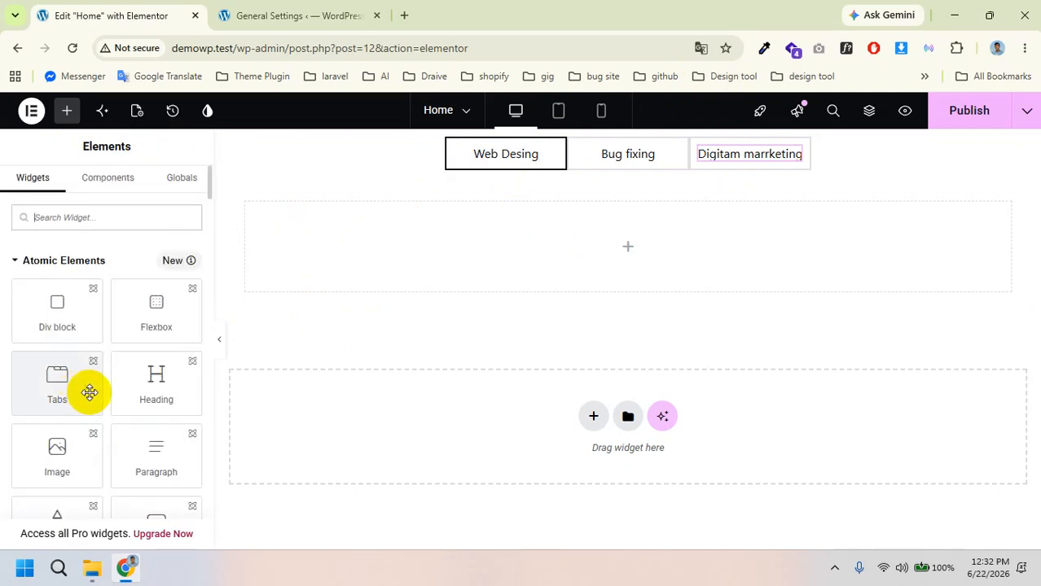
left_click_drag(156, 379, 390, 251)
left_click(76, 286)
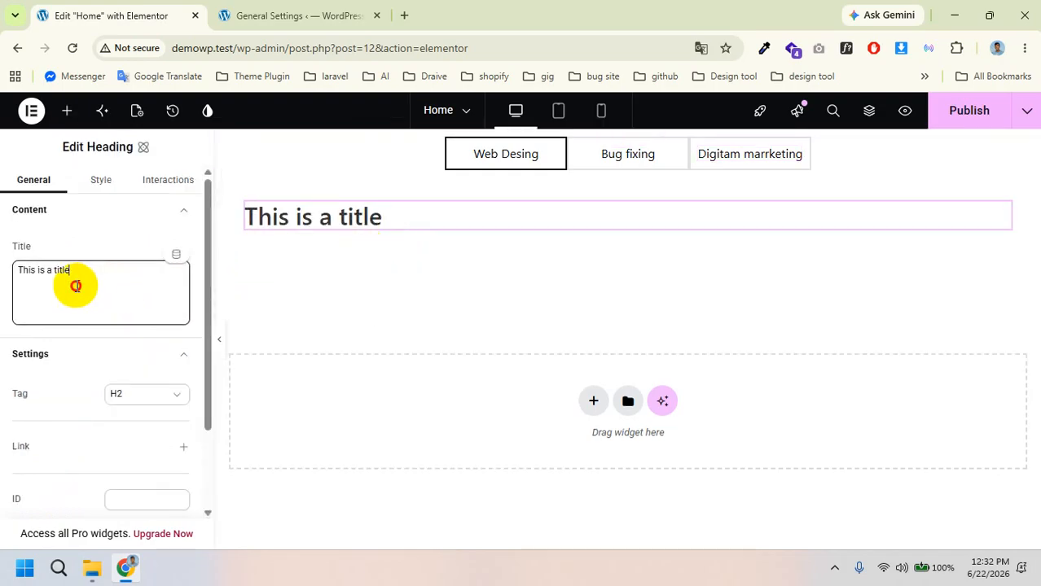
type("I a")
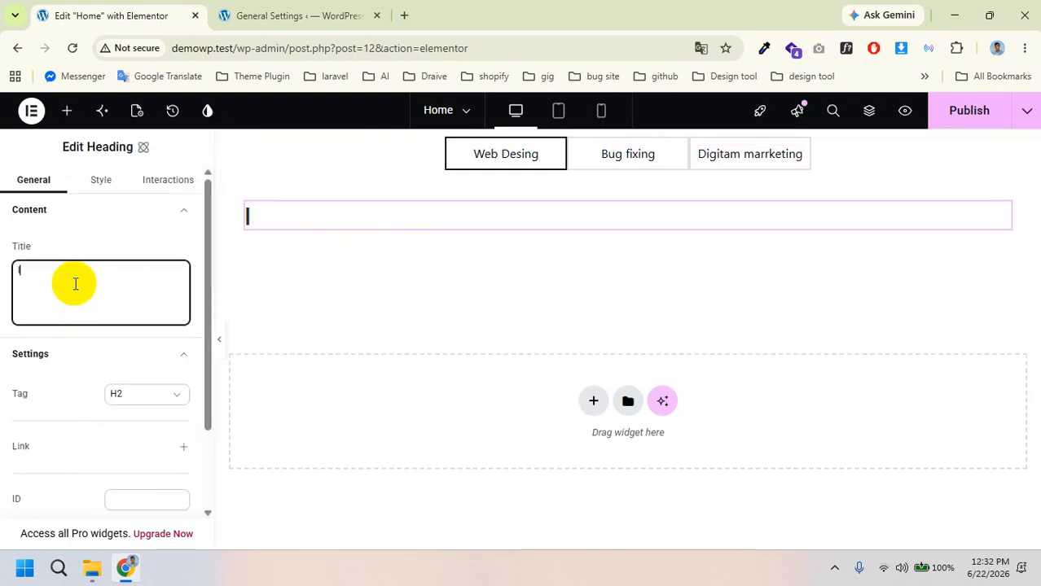
type("m ")
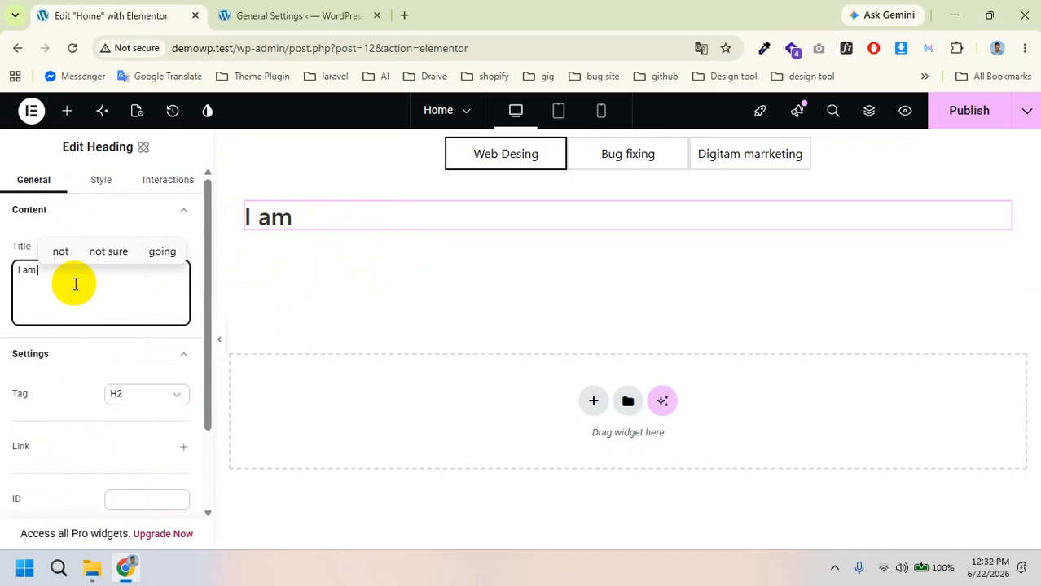
type("WE")
type("B dEVEL")
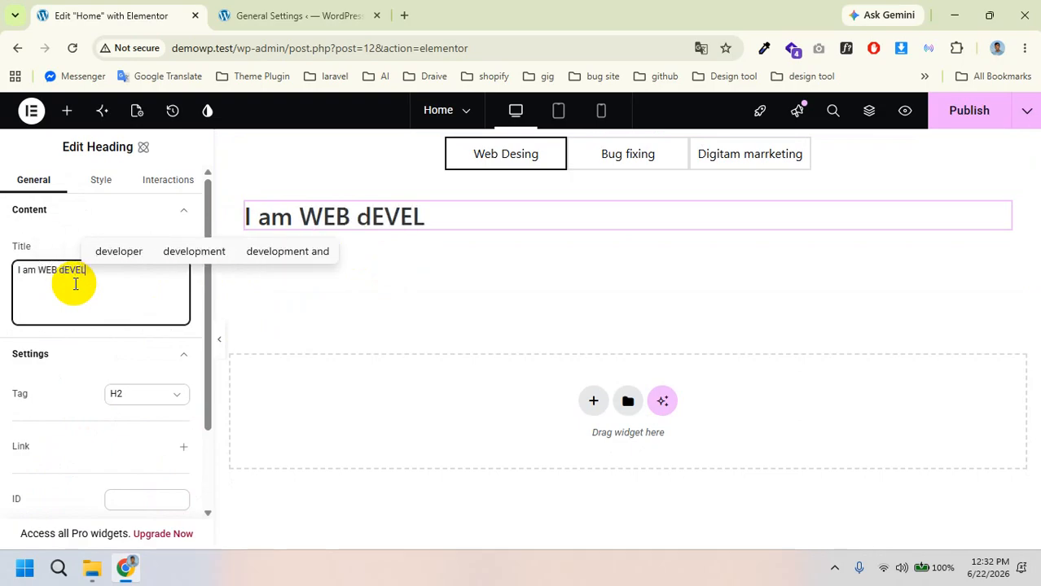
type("OPER")
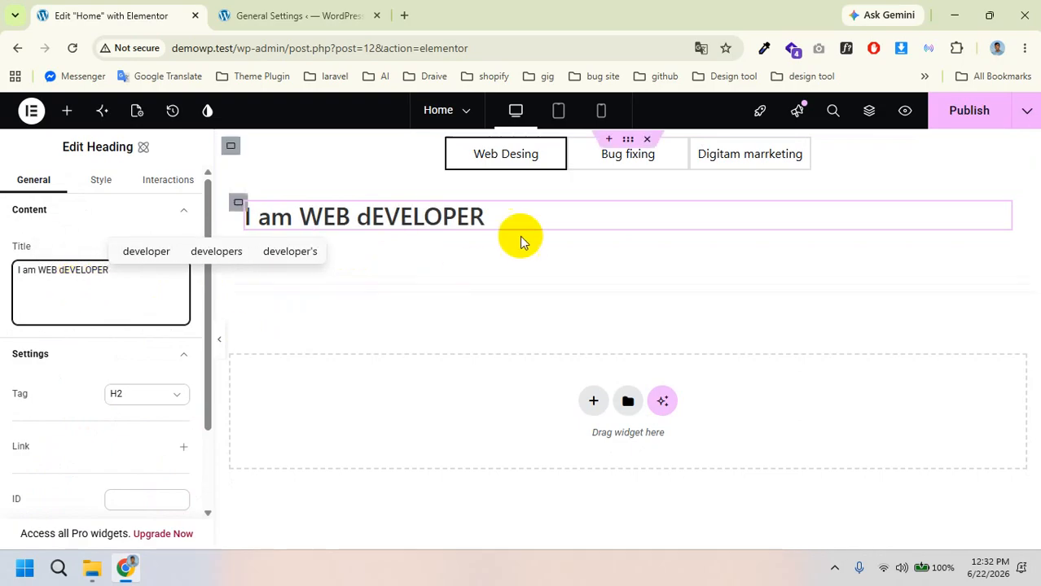
left_click(611, 153)
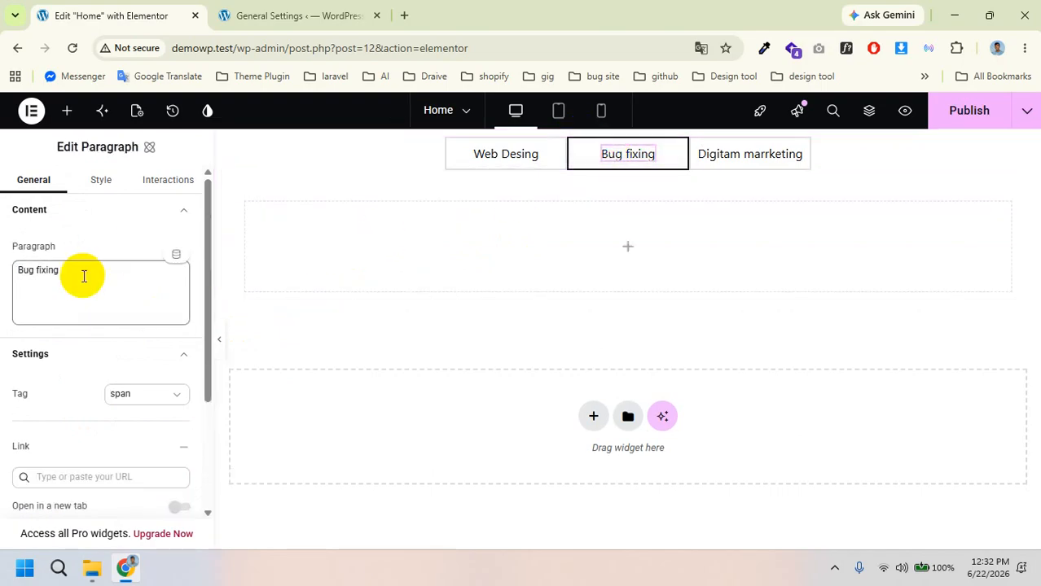
Step: Drop a Heading into the Bug fixing tab and type its title 'i AM bUG'
left_click(60, 118)
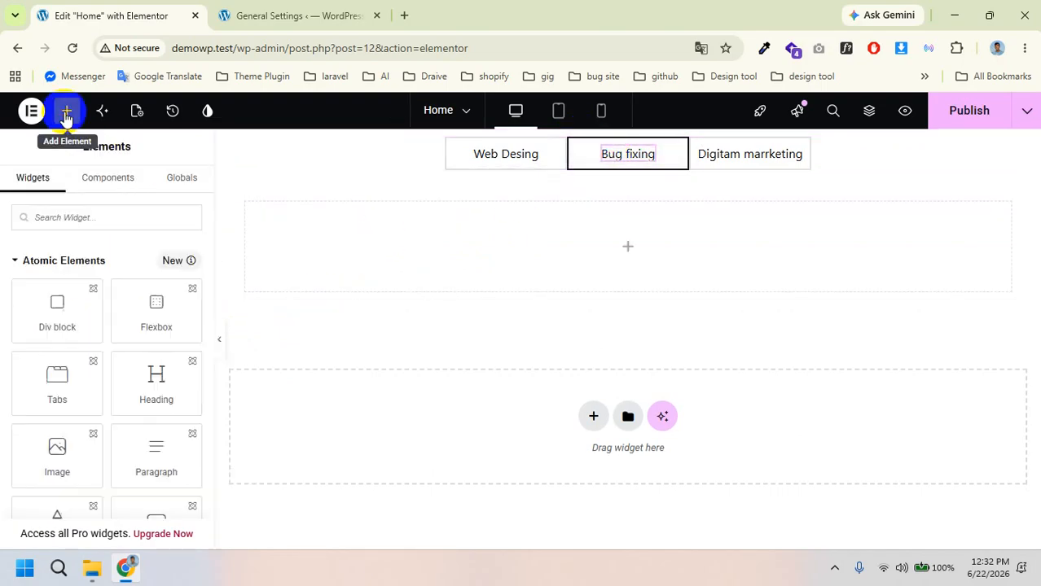
left_click_drag(142, 379, 484, 220)
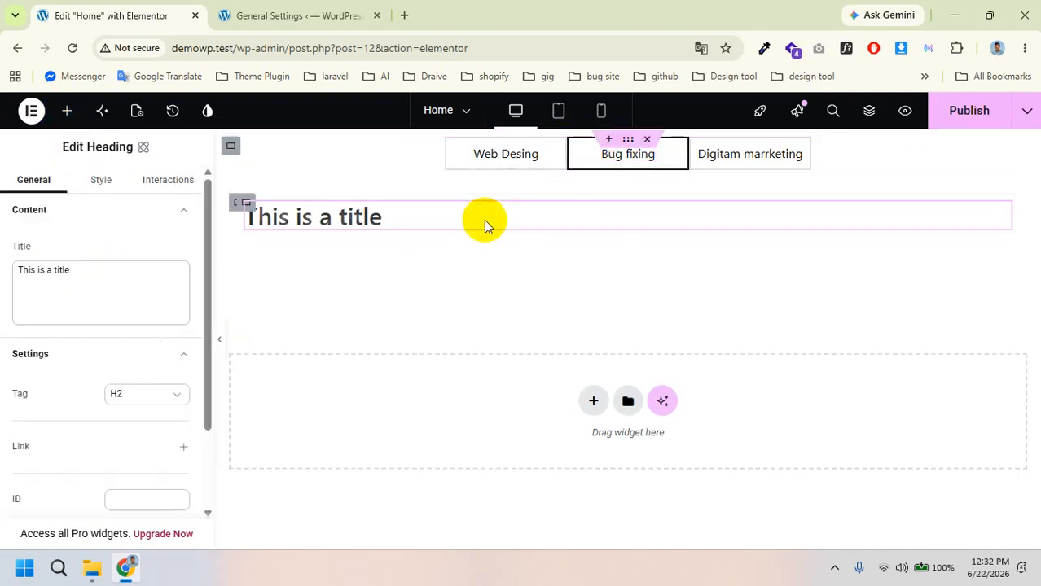
left_click(140, 302)
left_click(121, 270)
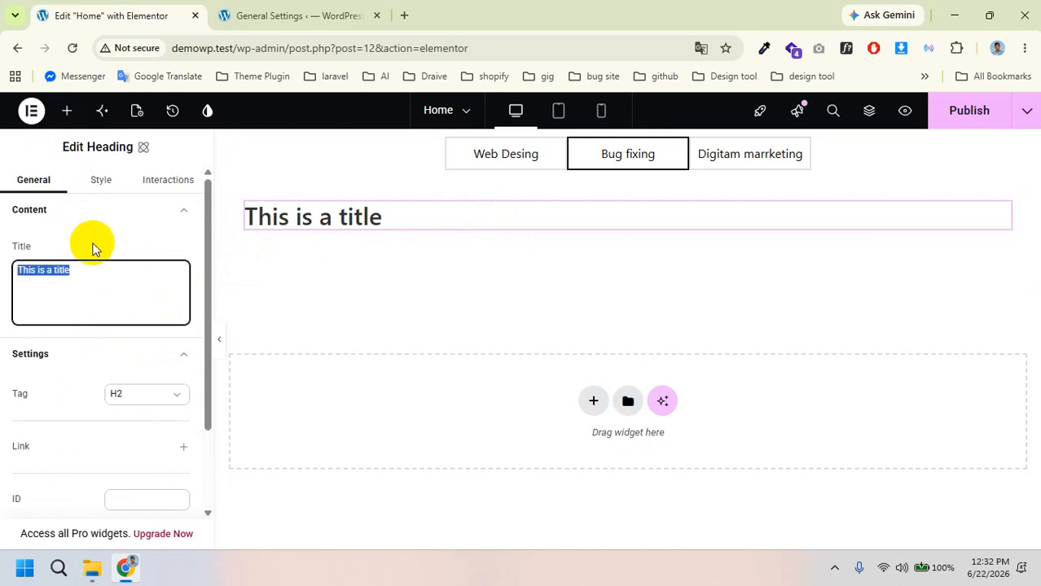
key("BackSpace")
type("i AM bU")
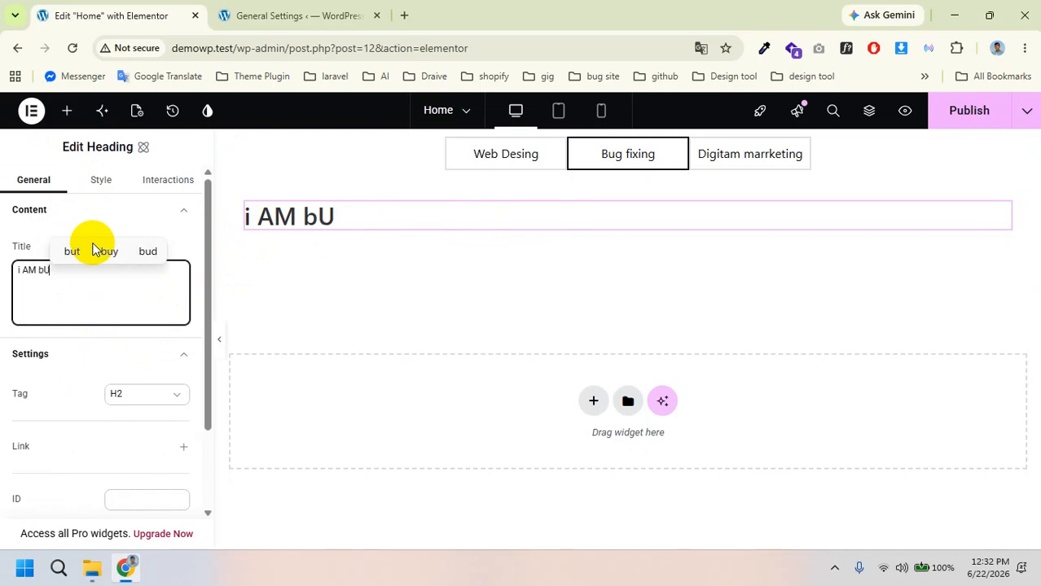
type("G ")
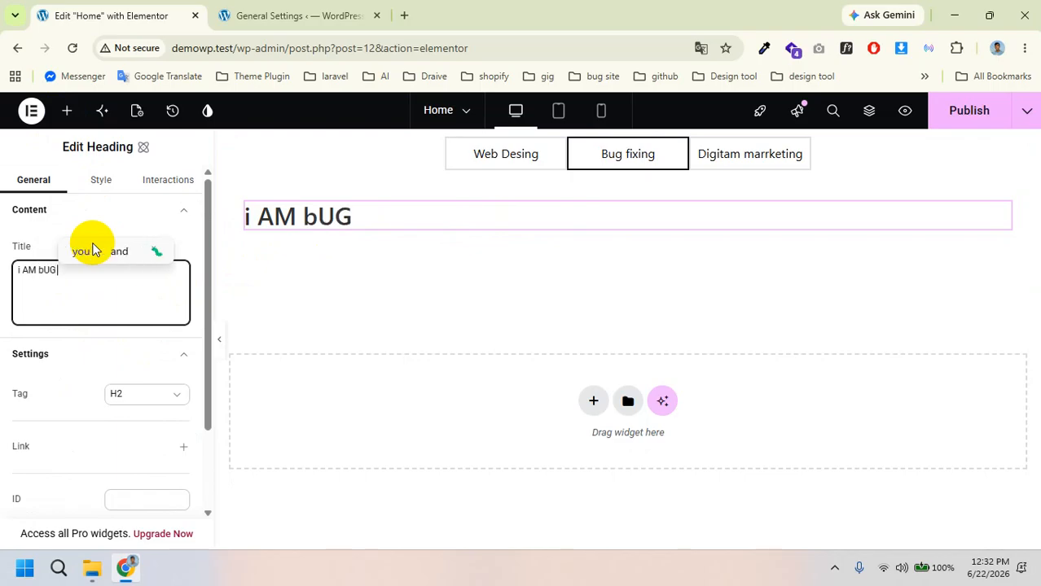
type("fi")
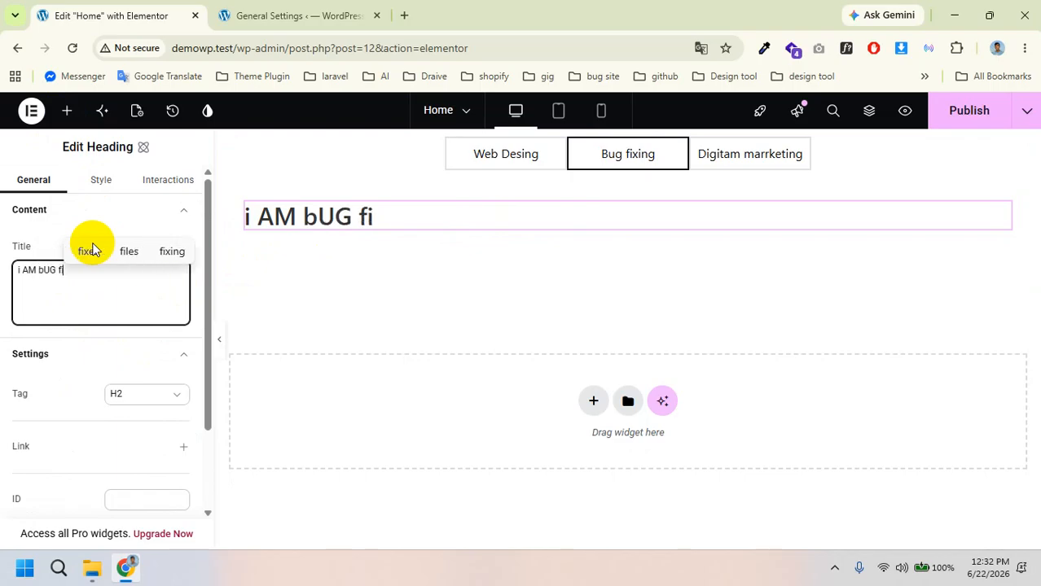
key("BackSpace")
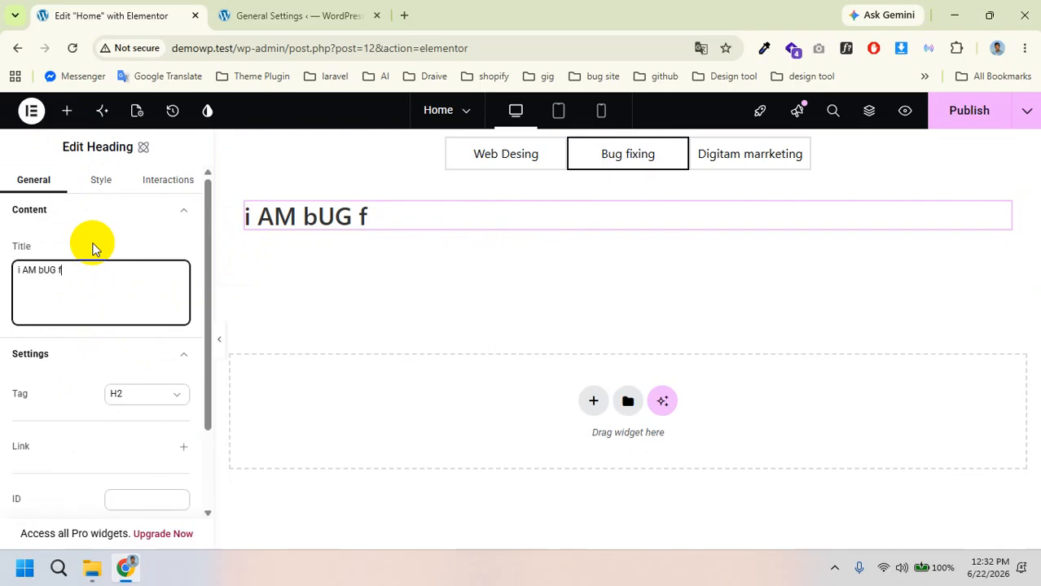
type("ger")
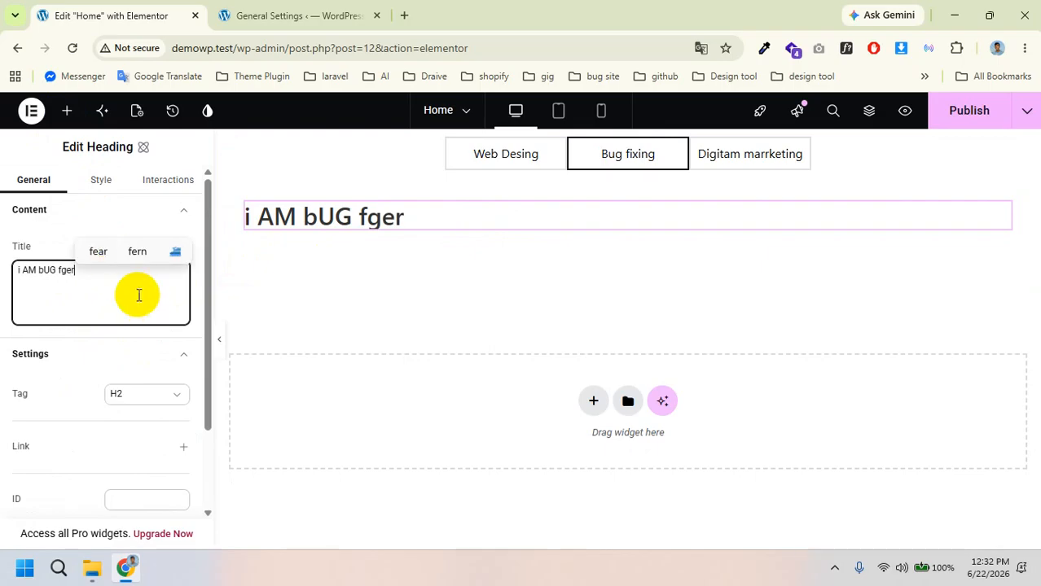
Step: Correct the misspelled last word so the heading reads 'i AM bUG fixers'
double_click(80, 277)
left_click(62, 270)
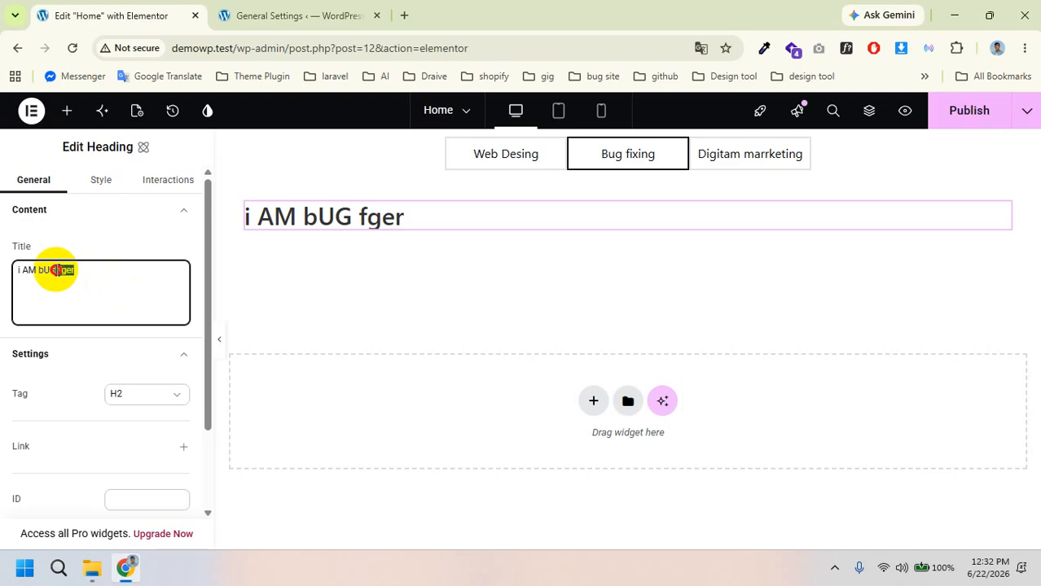
type("fix")
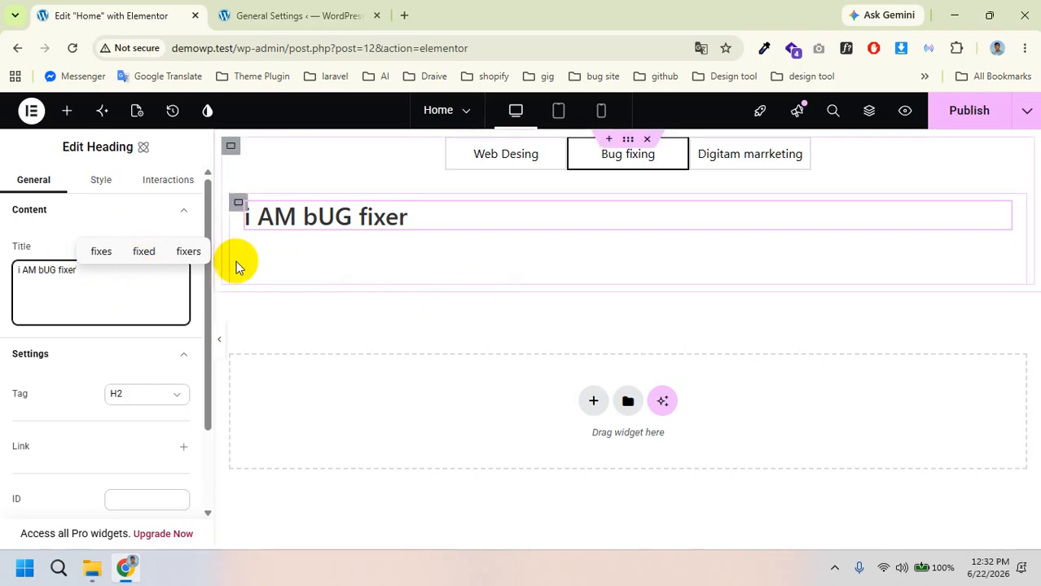
left_click(187, 252)
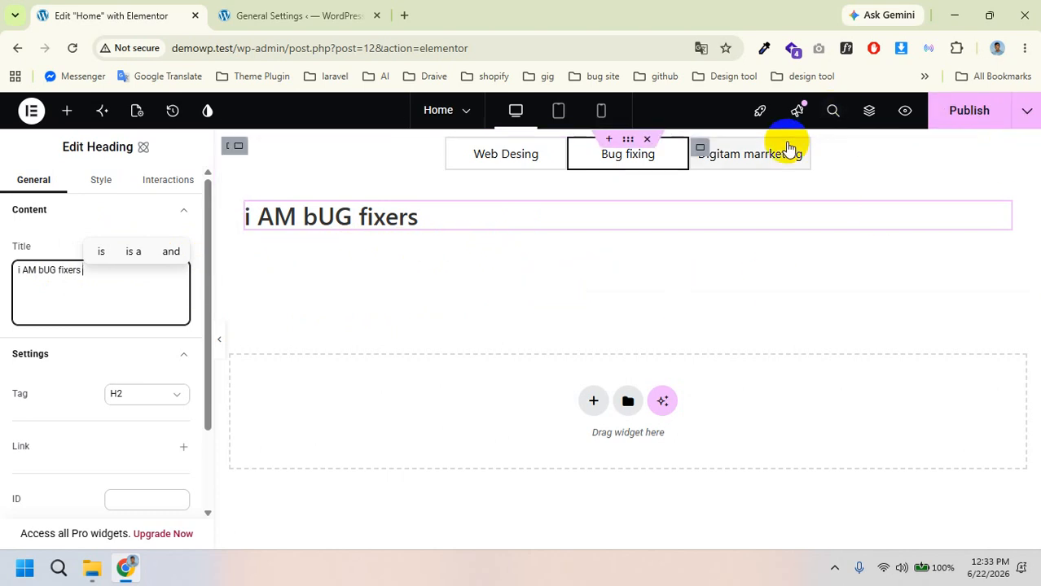
left_click(747, 156)
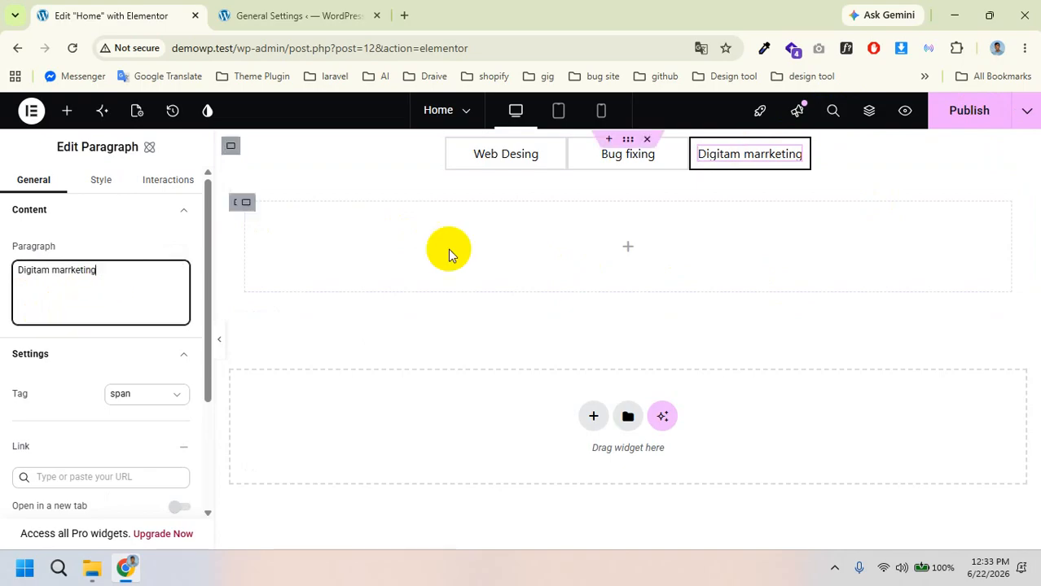
Step: Add a Heading 'I am Digital marketer' to the Digitam marrketing tab and publish
left_click(67, 110)
left_click_drag(155, 379, 444, 255)
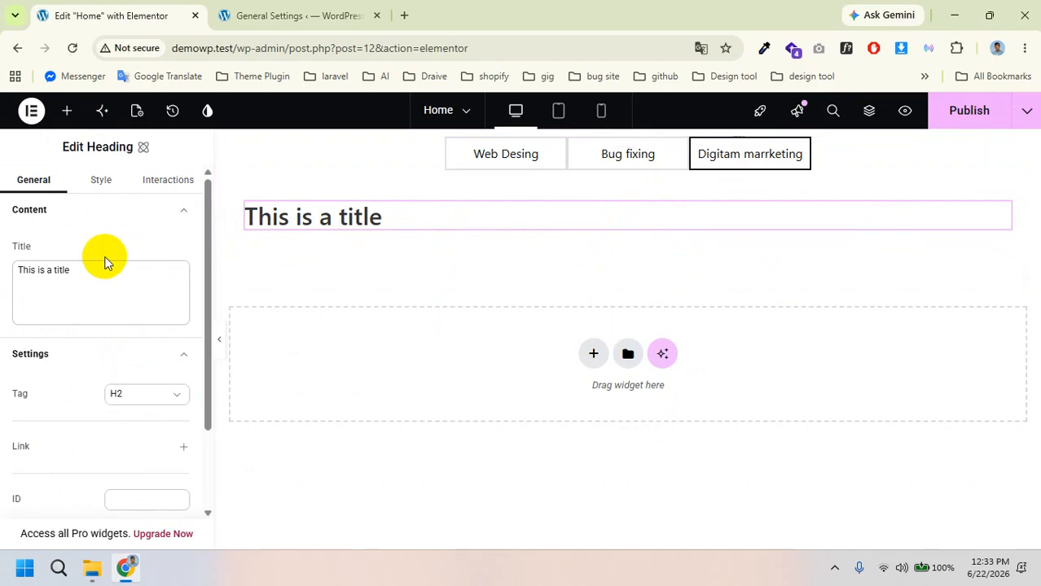
left_click(84, 279)
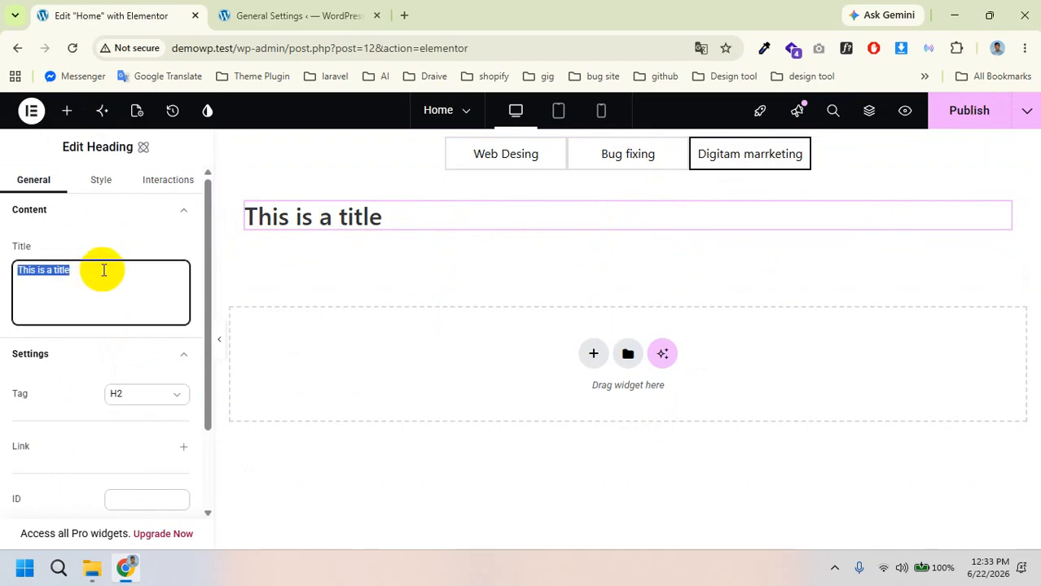
type("I am")
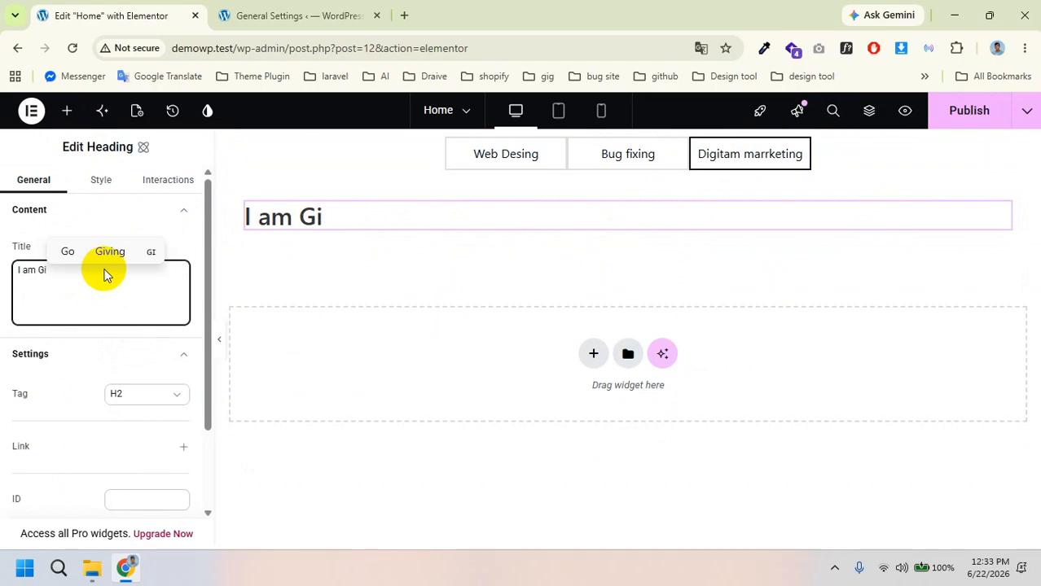
type("Gi")
key("BackSpace")
key("BackSpace")
type("D")
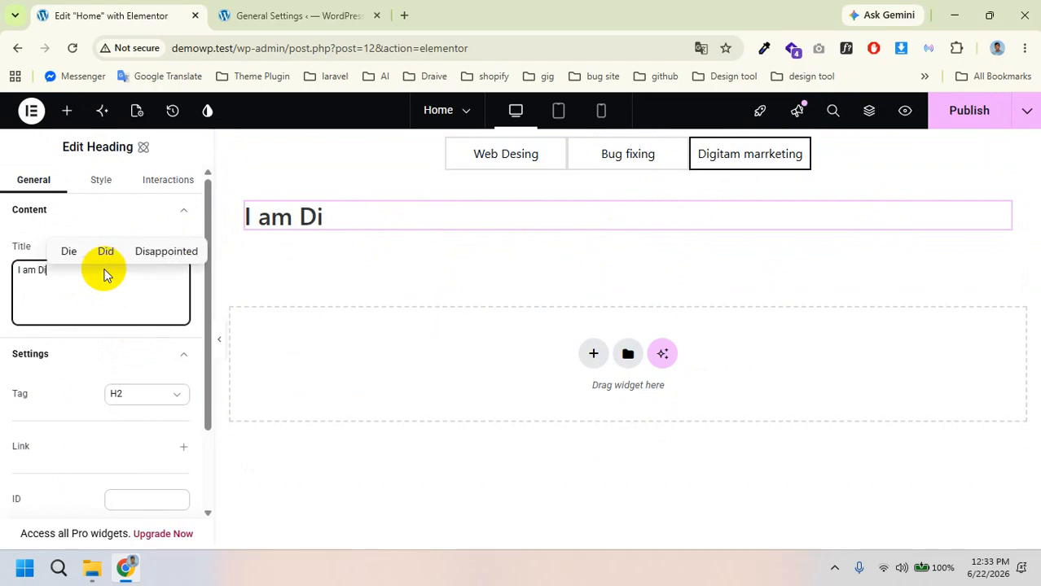
type("igital marketer")
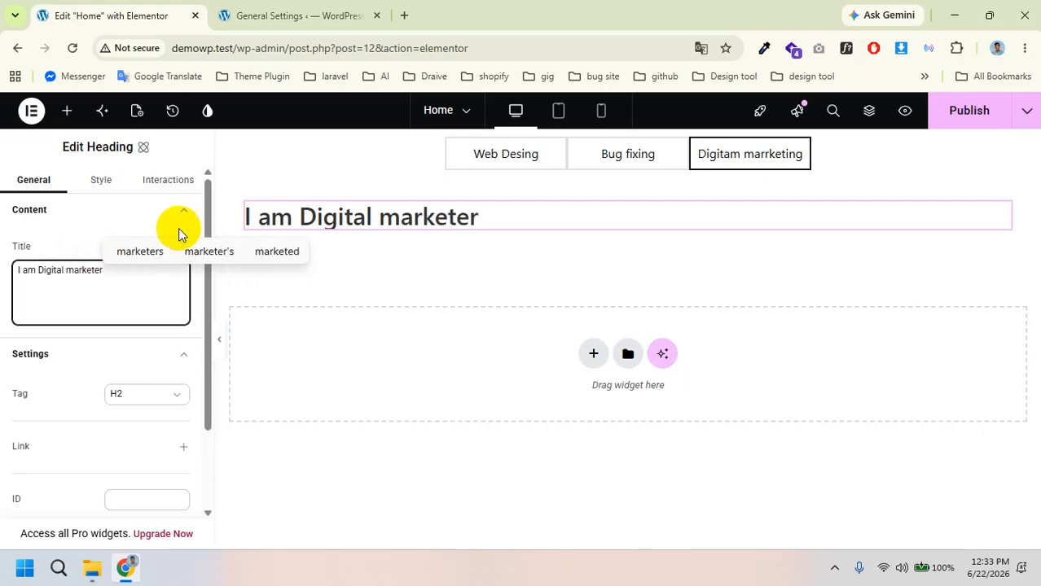
left_click(965, 112)
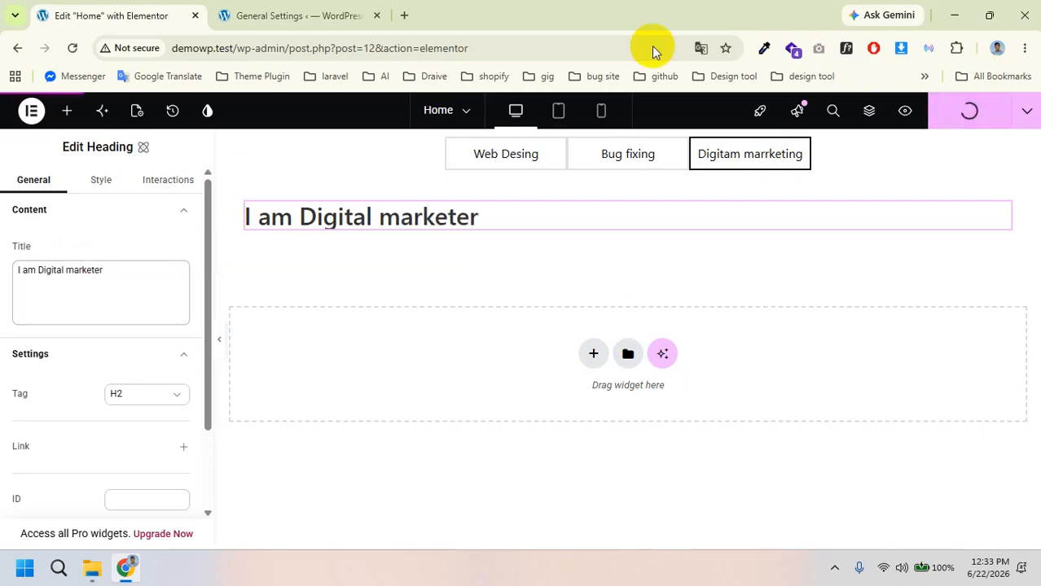
Step: Visit the live site and bring up the Home page preview in its browser tab
left_click(303, 8)
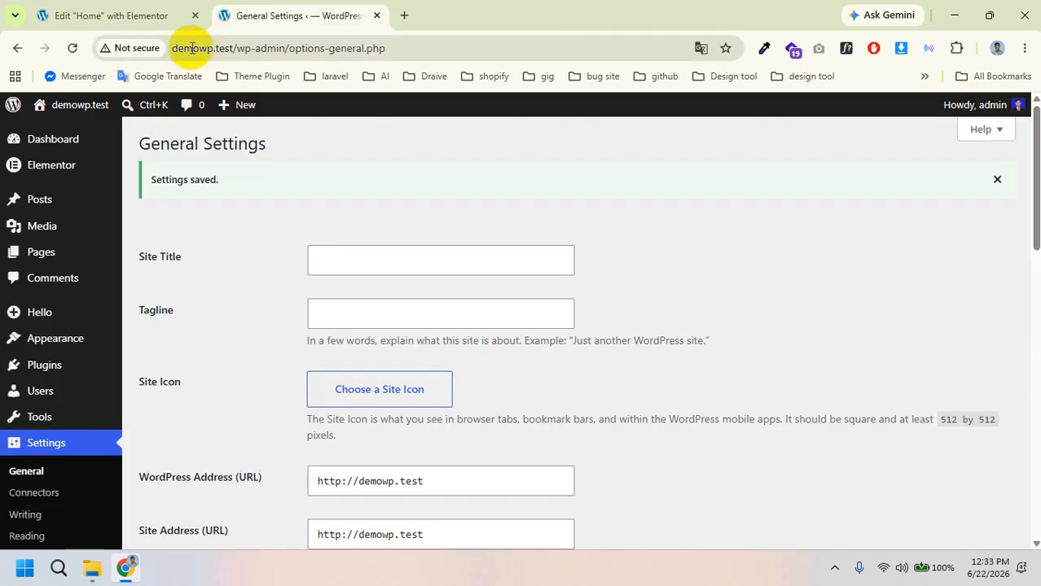
mouse_move(74, 114)
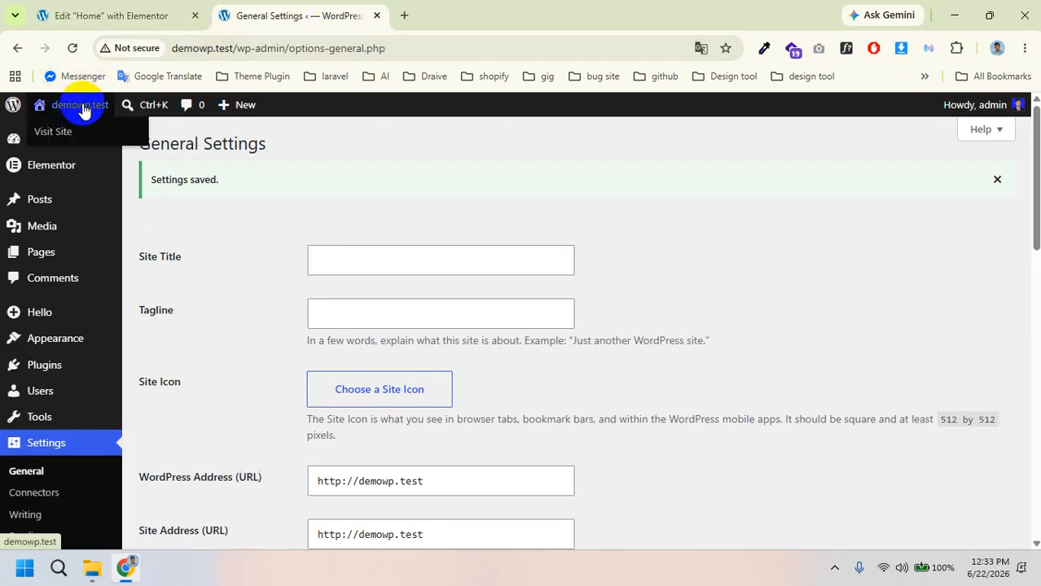
left_click(68, 133)
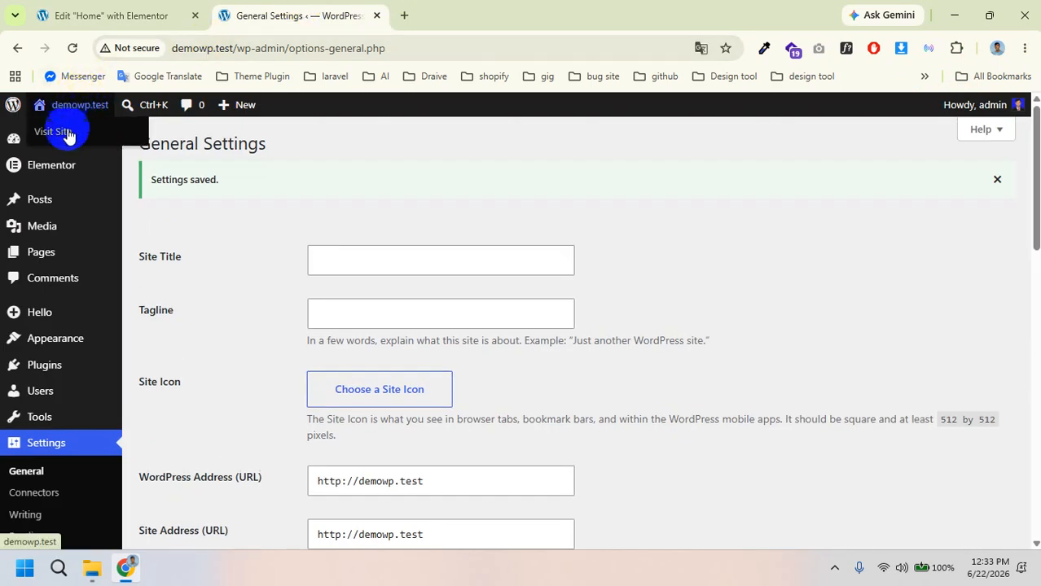
left_click(106, 7)
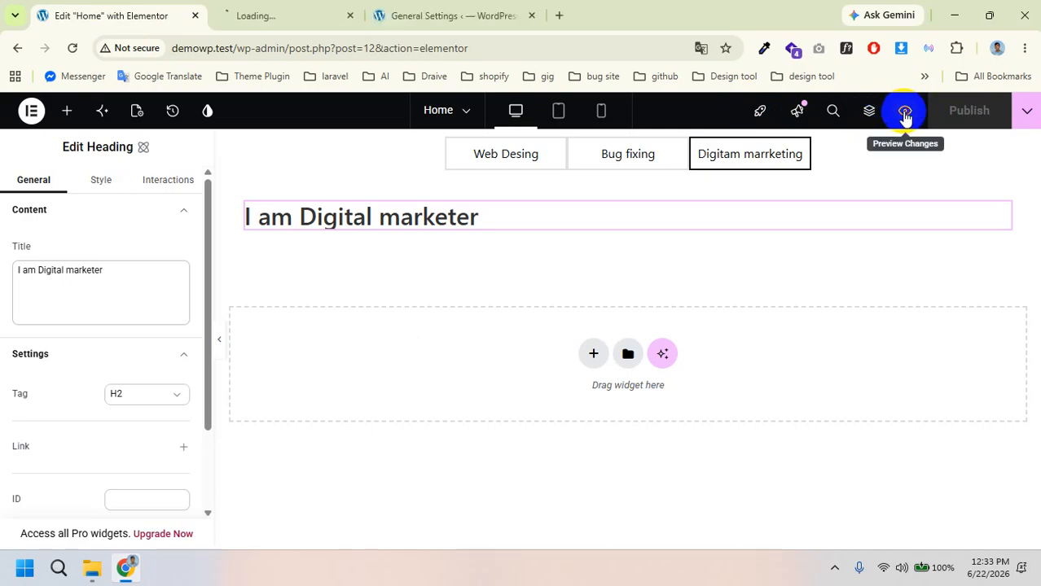
left_click(309, 8)
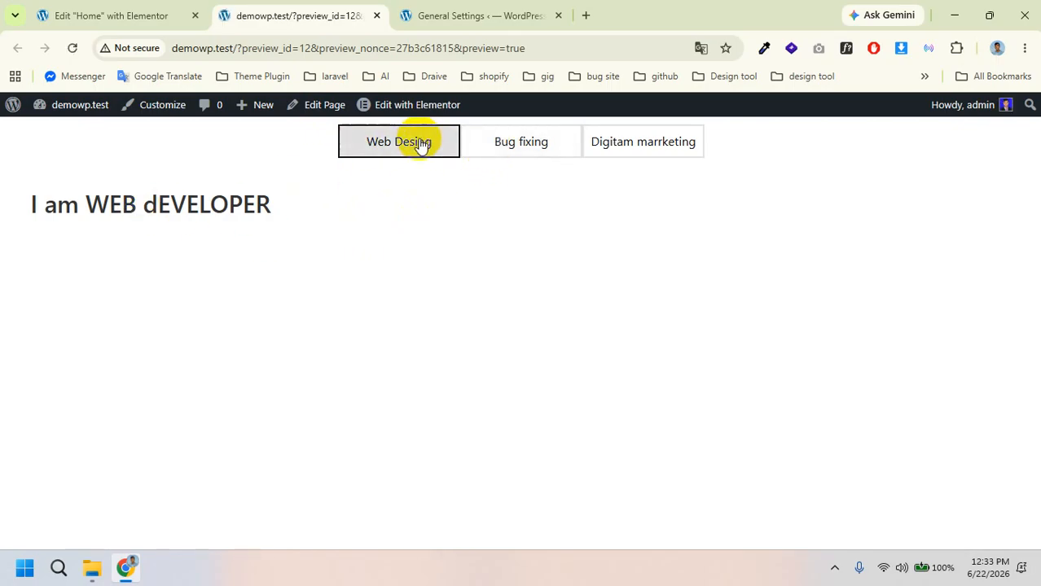
Step: Check the Web Desing, Bug fixing and Digitam marrketing tab headings, then return to Elementor
left_click_drag(25, 214, 275, 216)
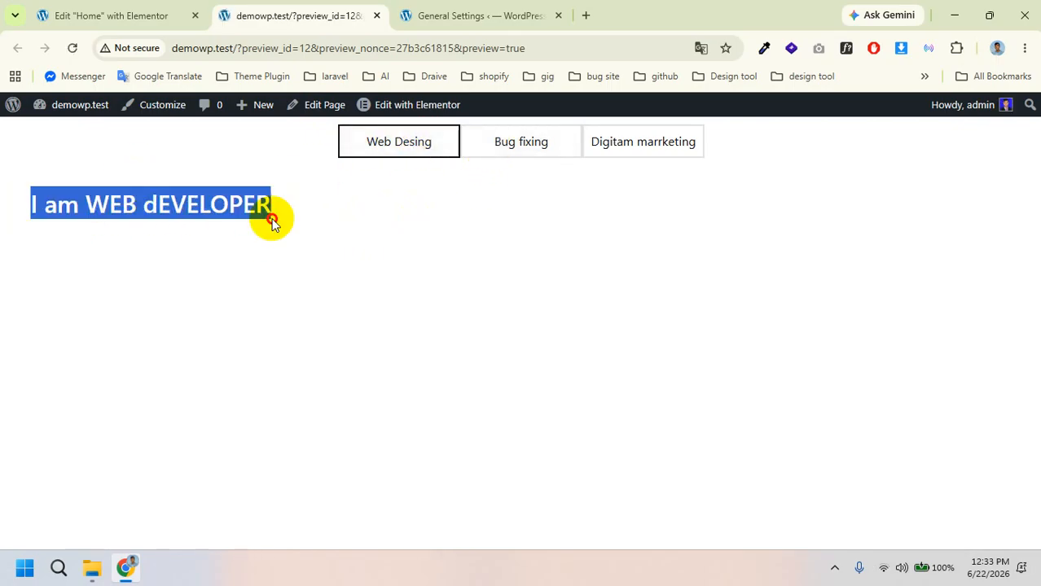
left_click(523, 154)
left_click_drag(34, 209, 406, 221)
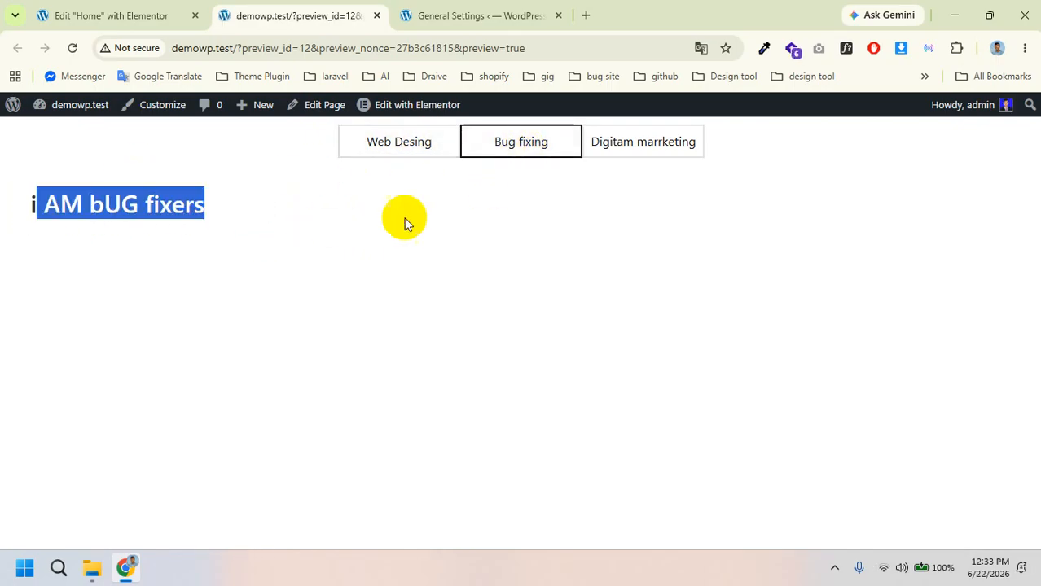
left_click(623, 143)
left_click_drag(5, 195, 364, 225)
left_click(363, 224)
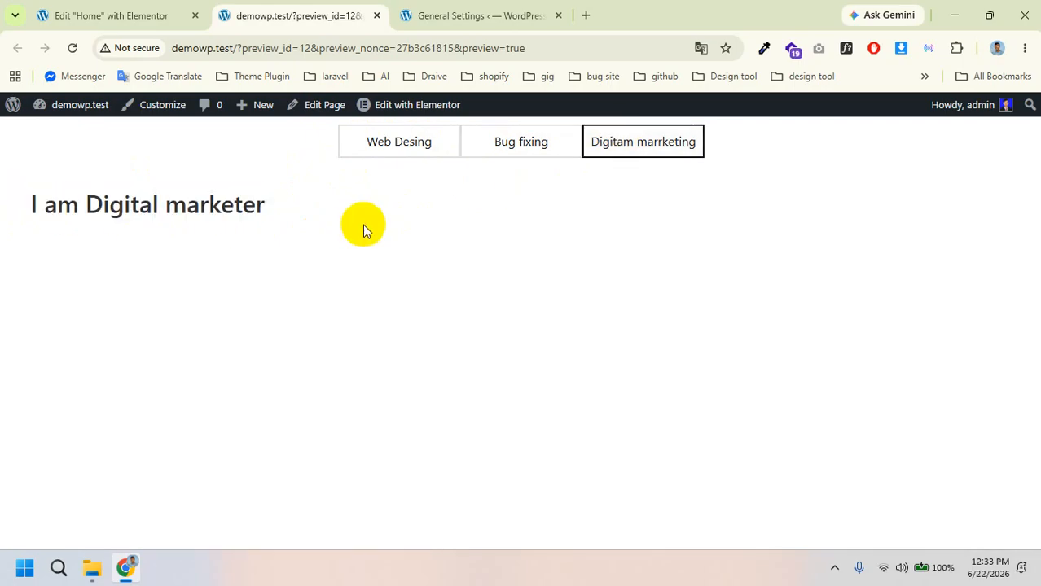
left_click(122, 16)
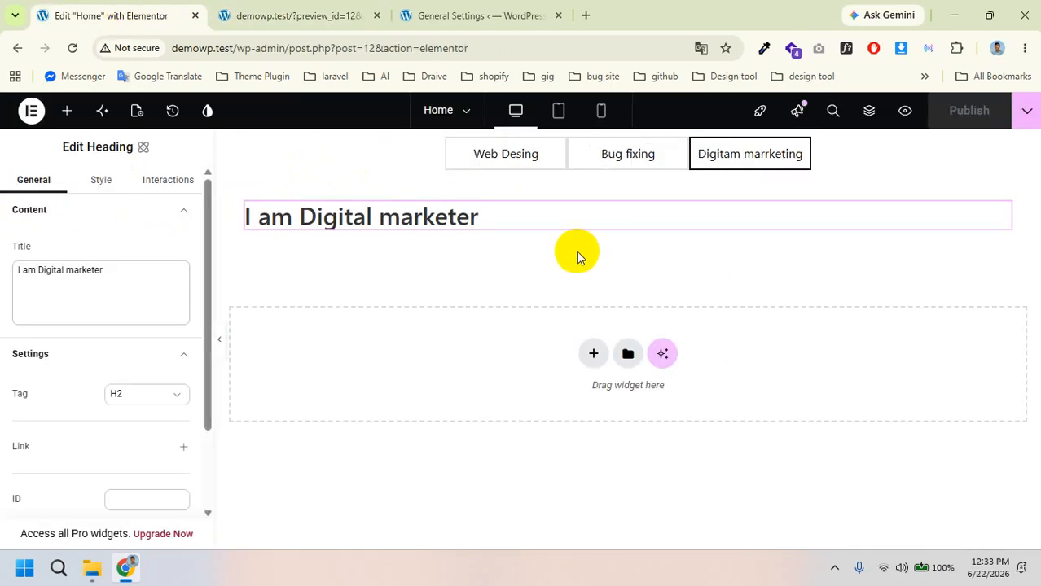
Step: Add an Image widget below the I am WEB dEVELOPER heading in the Web Desing tab
left_click(501, 157)
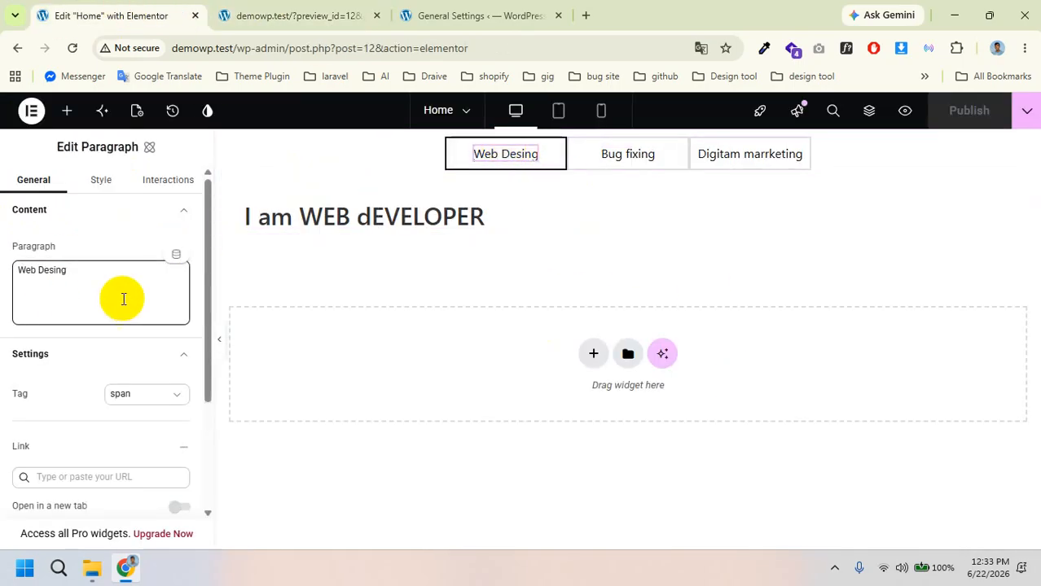
left_click(66, 109)
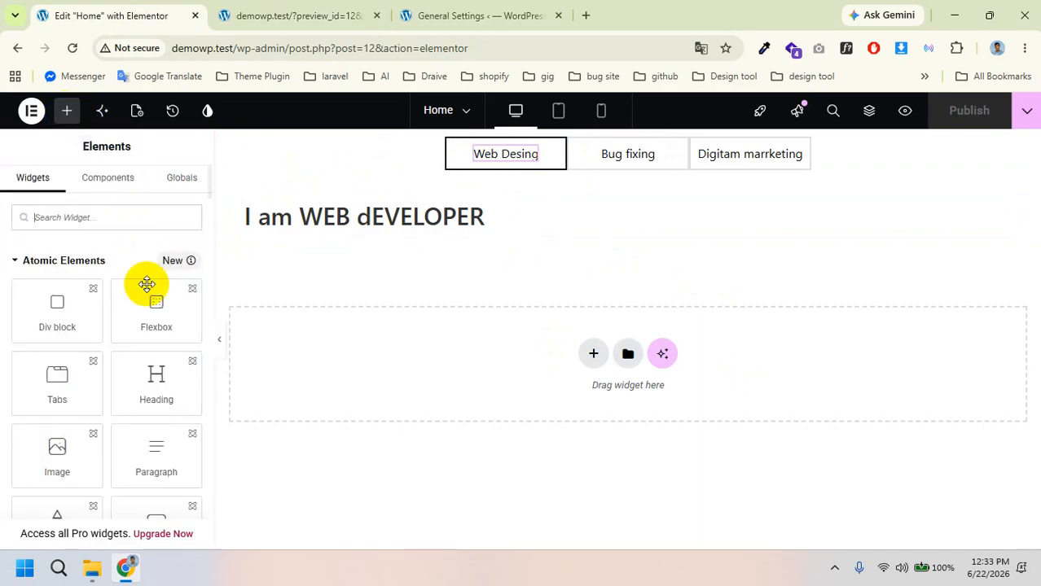
left_click_drag(46, 465, 406, 239)
mouse_move(105, 351)
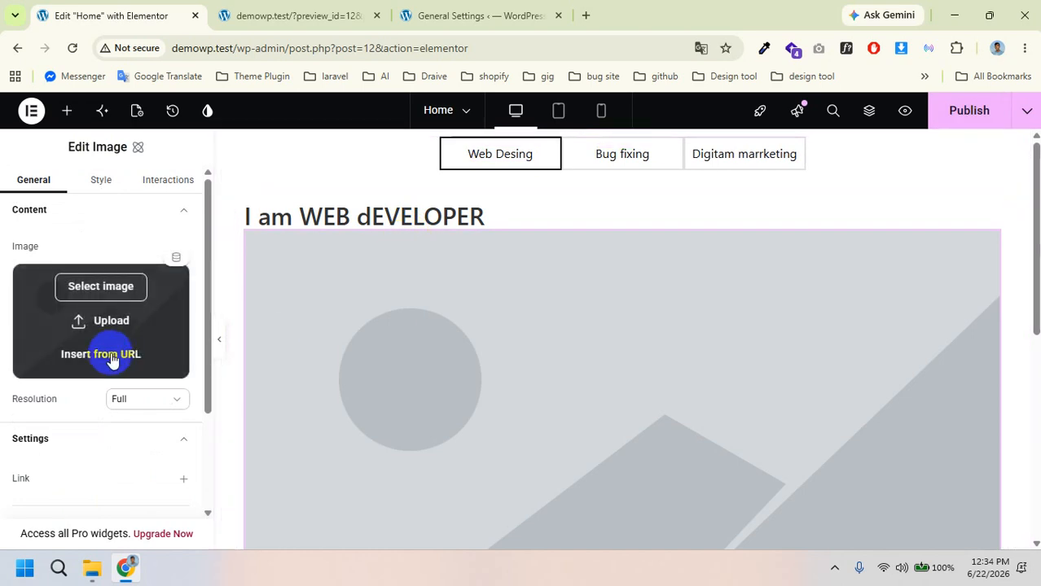
left_click(104, 322)
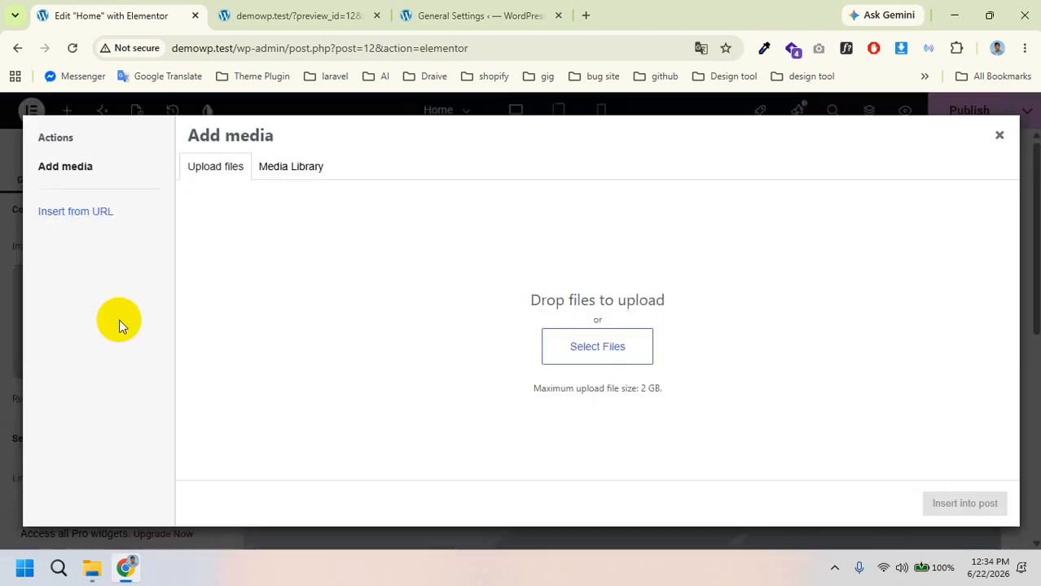
Step: Upload IMG-20260301-WA0011.webp and insert it into the Image widget
left_click(266, 164)
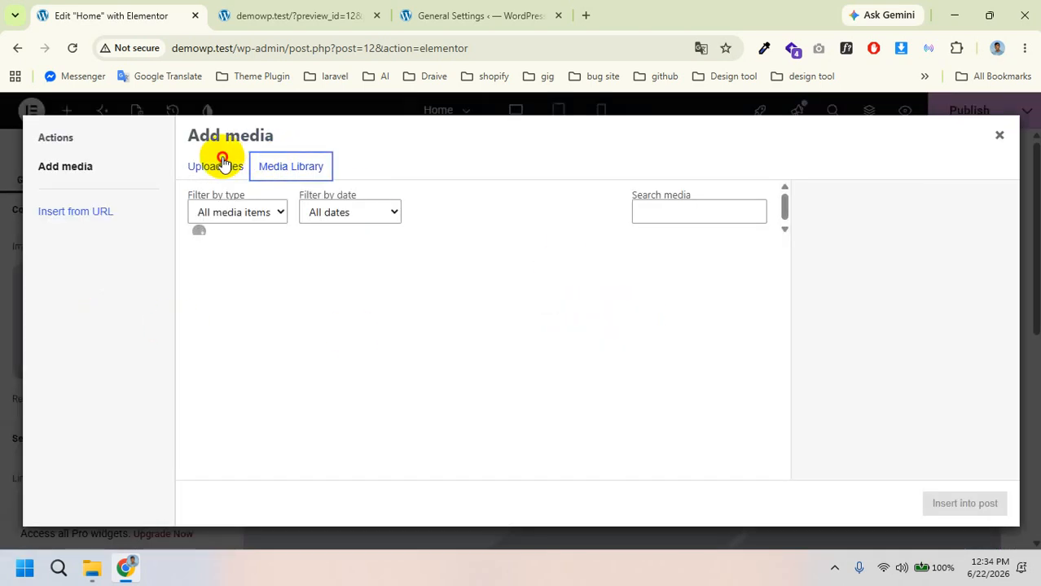
left_click(222, 163)
left_click(268, 165)
left_click(220, 164)
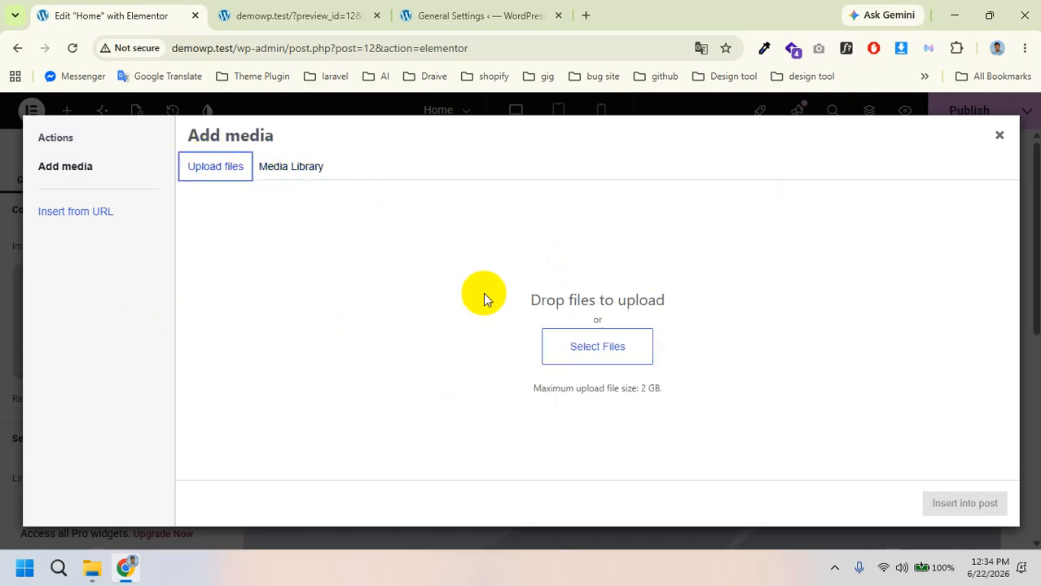
left_click(600, 345)
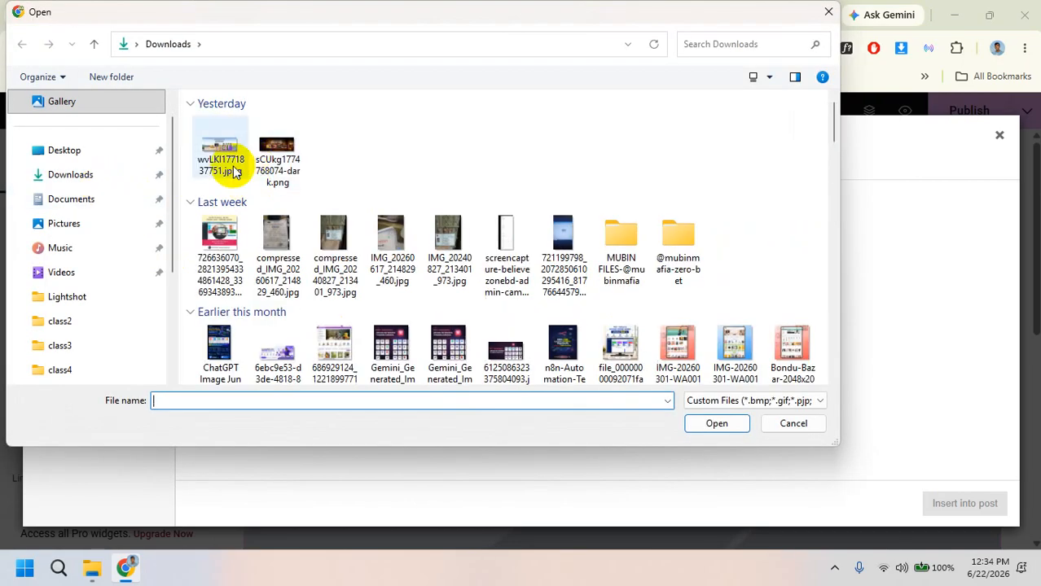
scroll(424, 253, "down", 3)
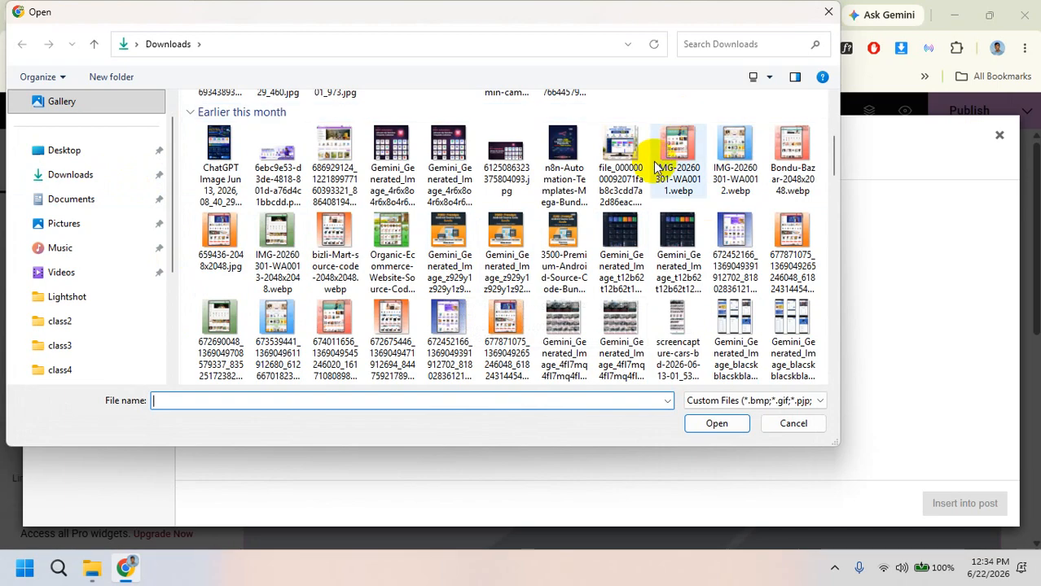
left_click(675, 159)
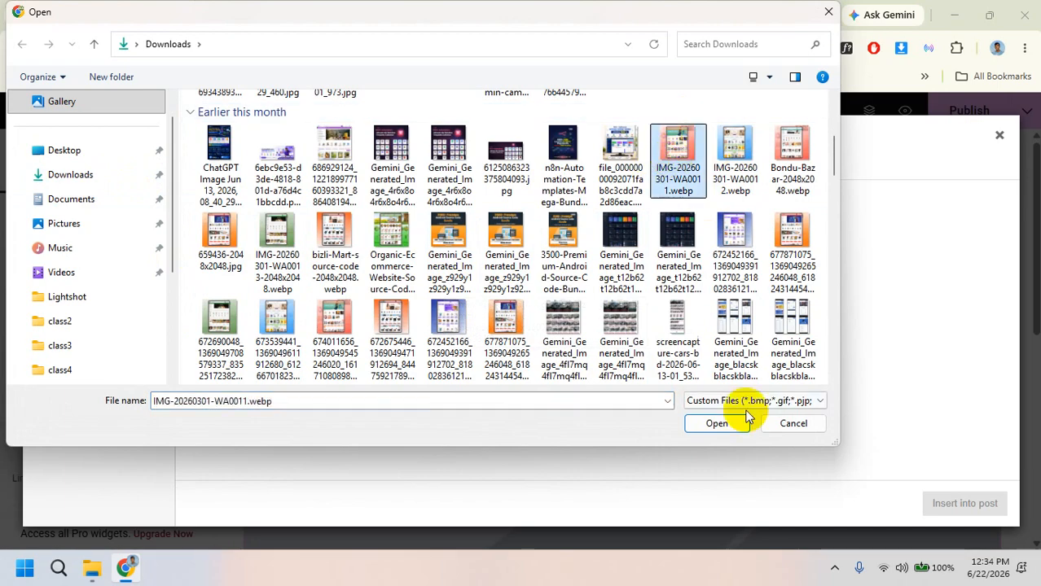
left_click(718, 423)
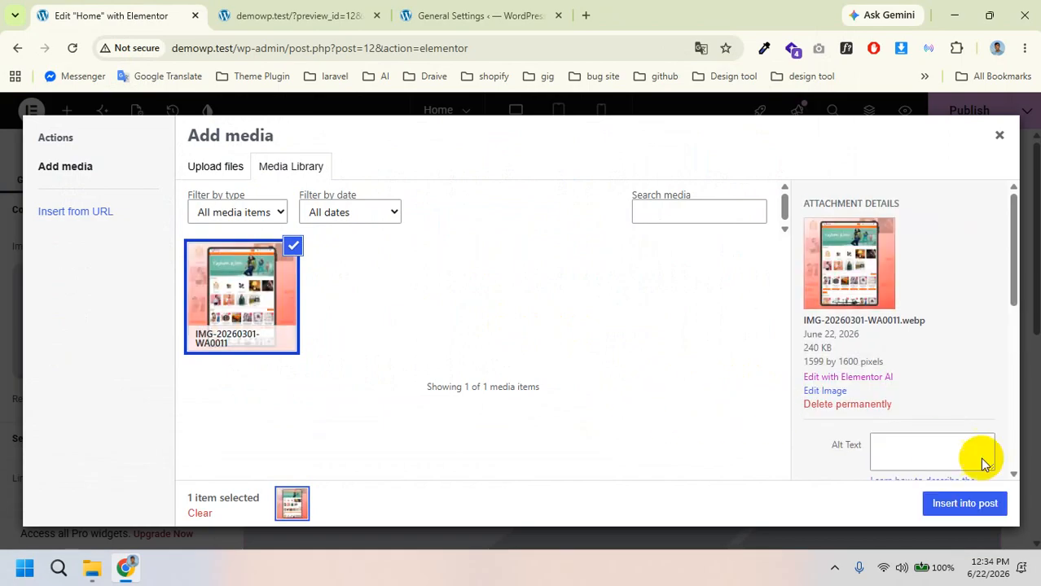
left_click(945, 502)
scroll(521, 350, "down", 8)
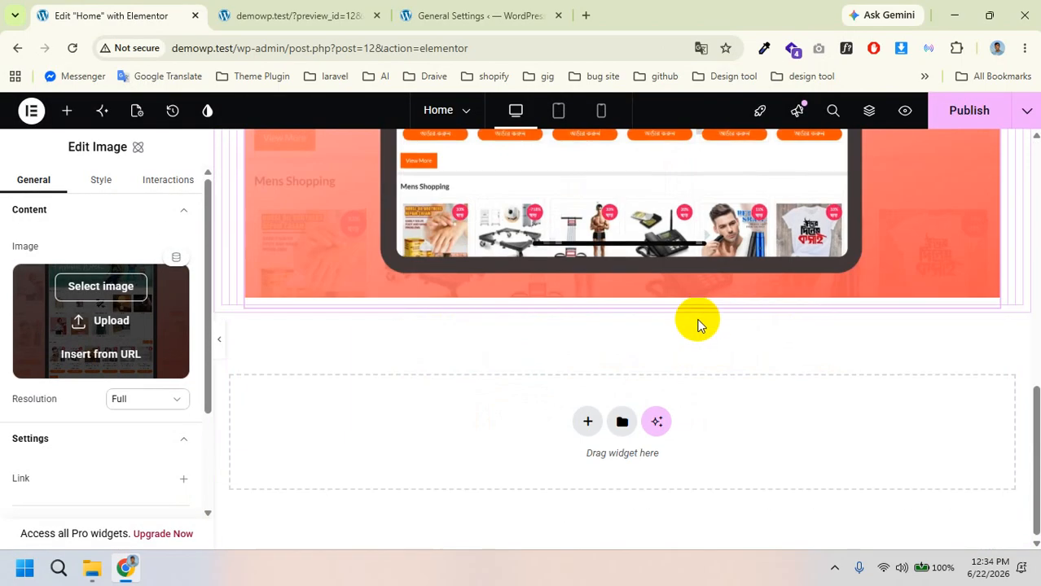
scroll(697, 321, "up", 8)
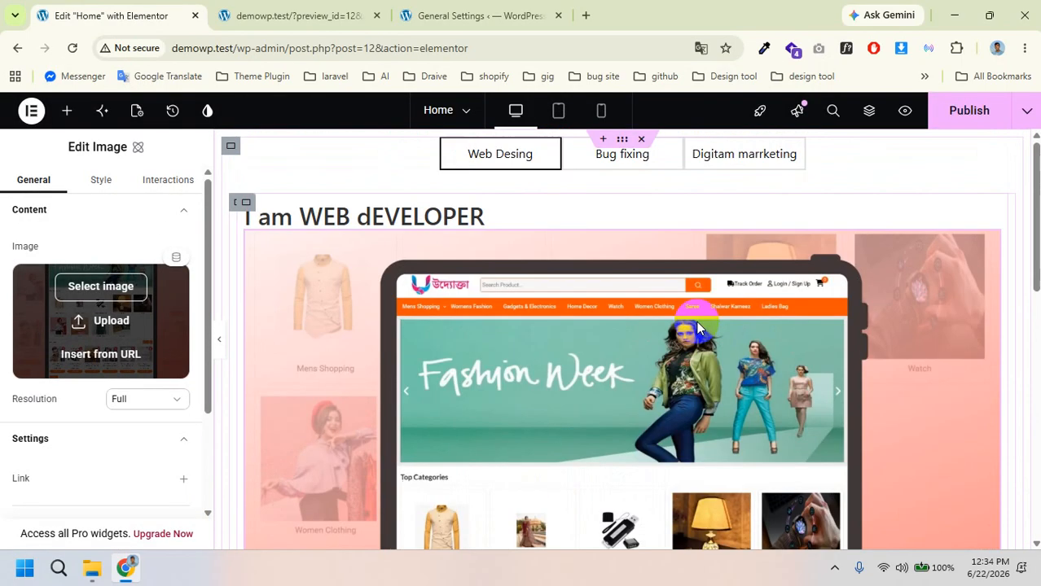
Step: Add a Paragraph widget with placeholder text below the i AM bUG fixers heading
left_click(601, 155)
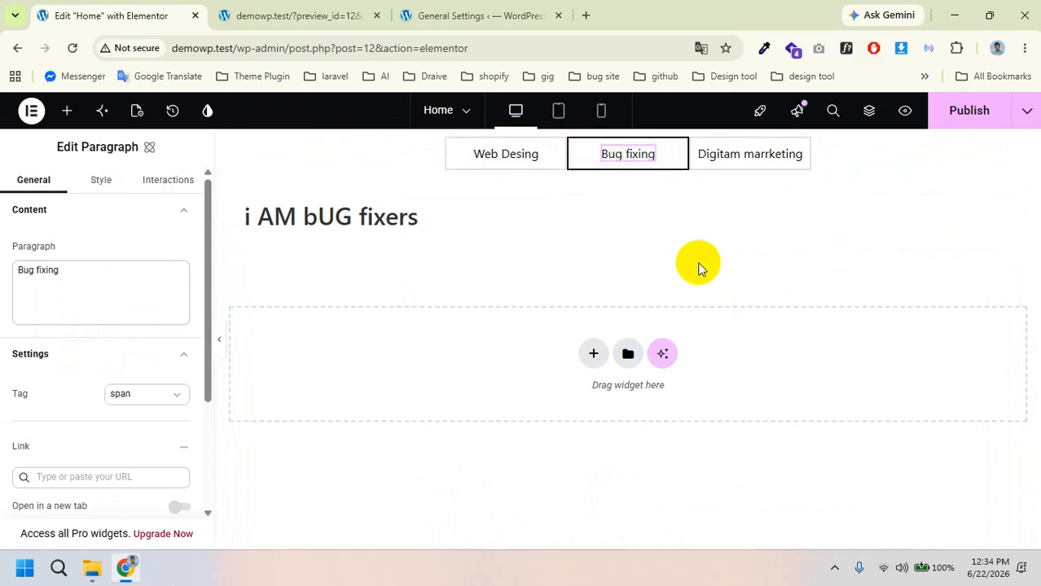
left_click(65, 112)
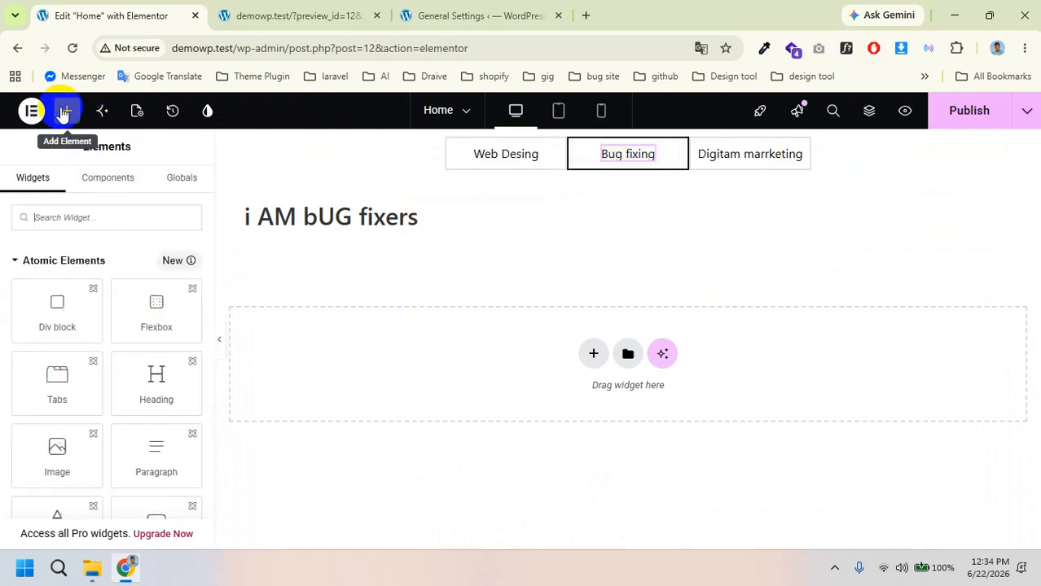
scroll(155, 396, "down", 1)
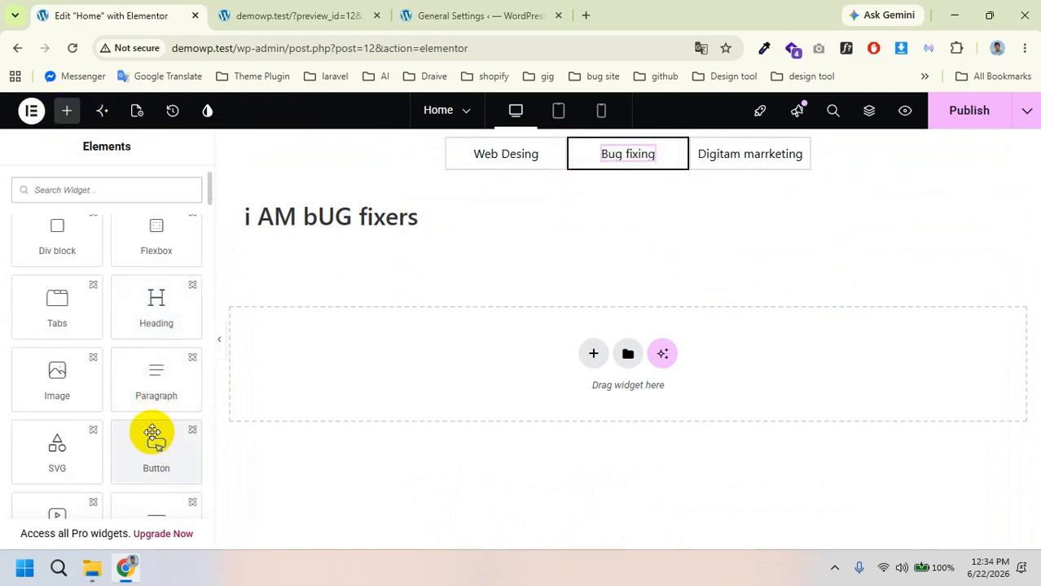
left_click_drag(158, 377, 477, 232)
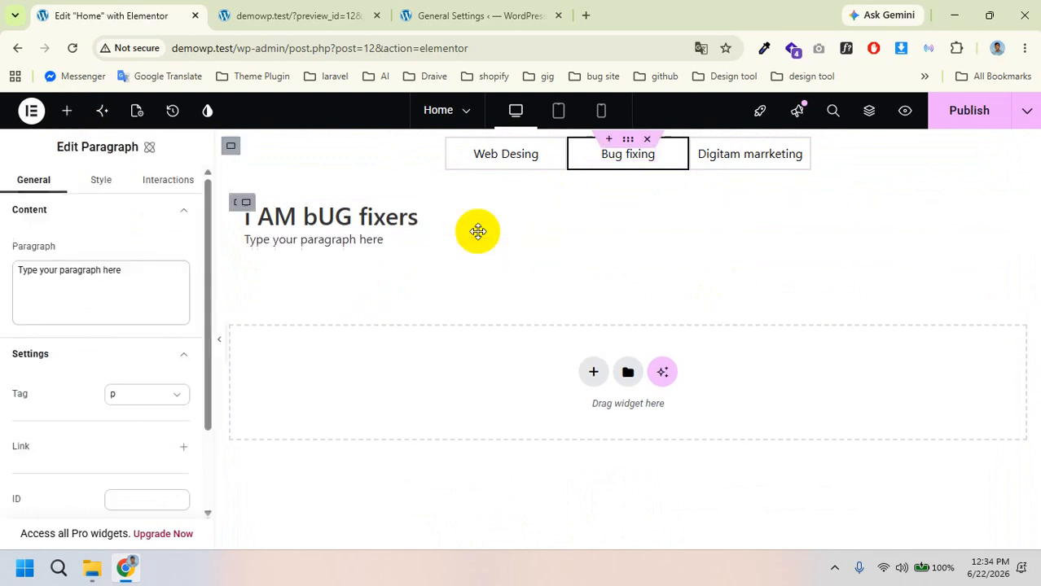
double_click(97, 277)
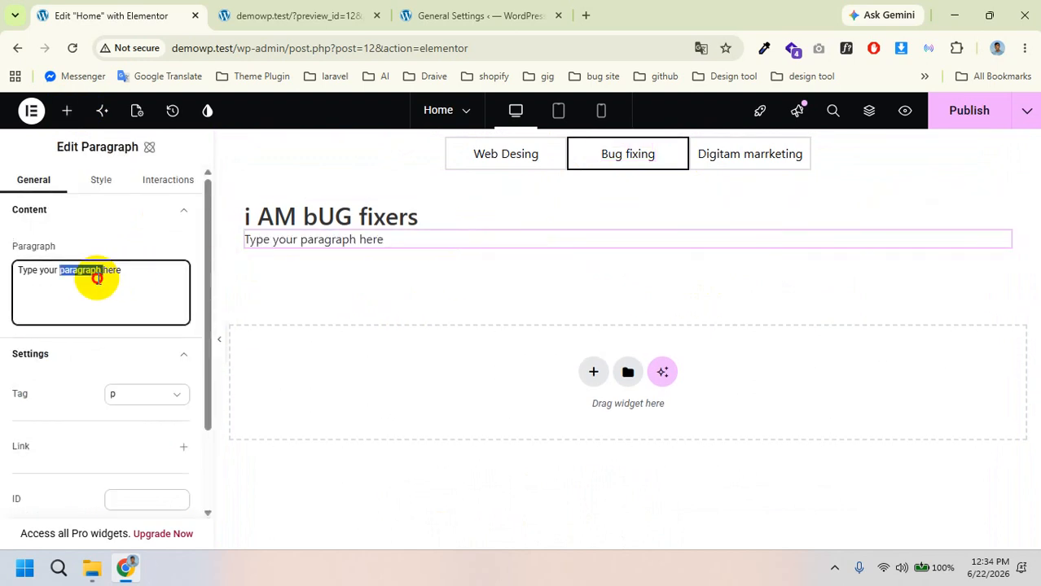
left_click(172, 278)
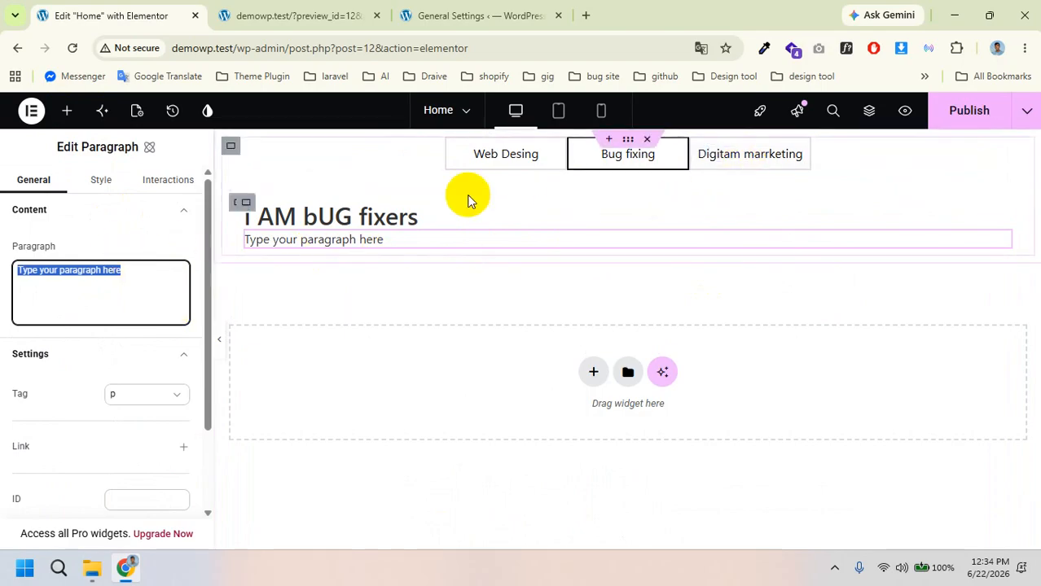
Step: Drag an SVG widget into the Bug fixing tab below the paragraph
left_click(66, 110)
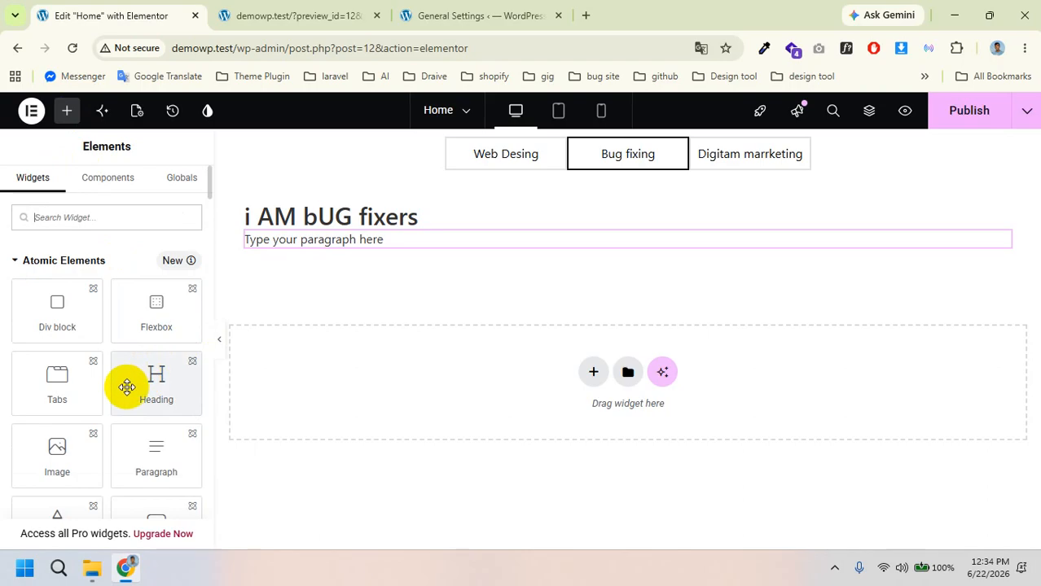
scroll(137, 384, "down", 2)
scroll(137, 401, "down", 2)
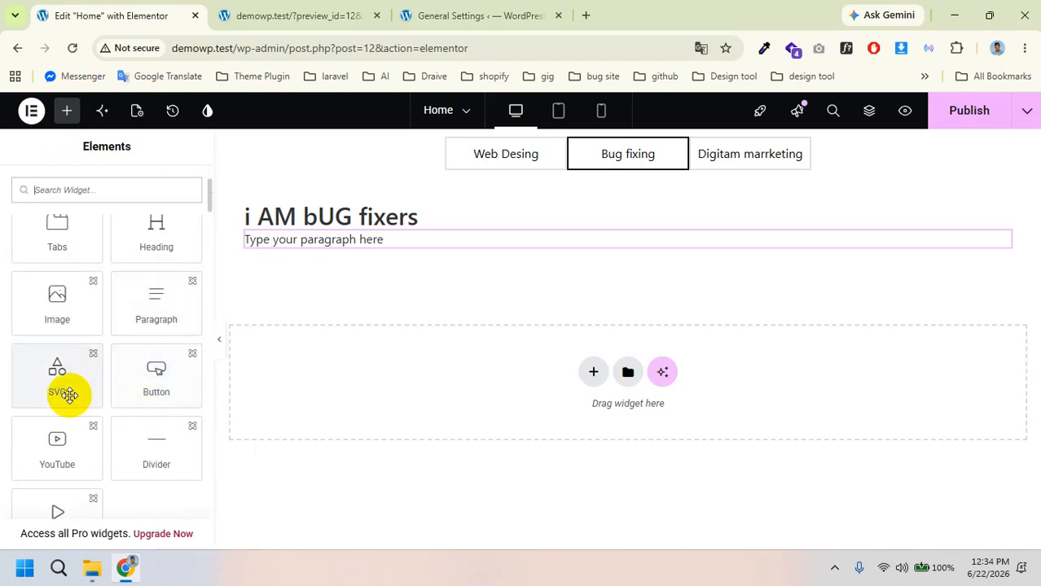
left_click_drag(51, 371, 516, 254)
mouse_move(98, 309)
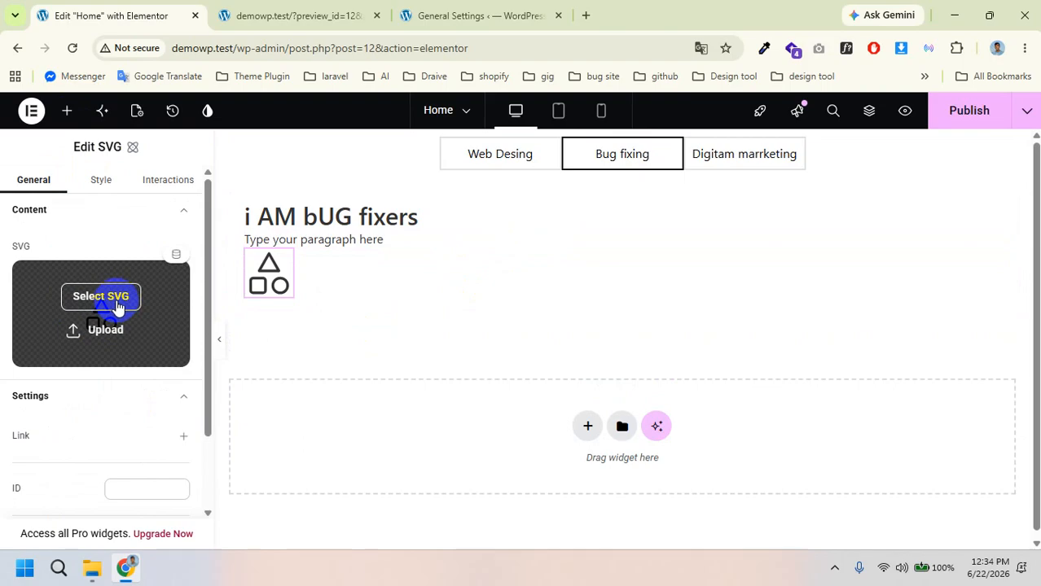
Step: Keep the SVG widget's default shapes icon, cancelling file selection and closing the Media window
left_click(117, 299)
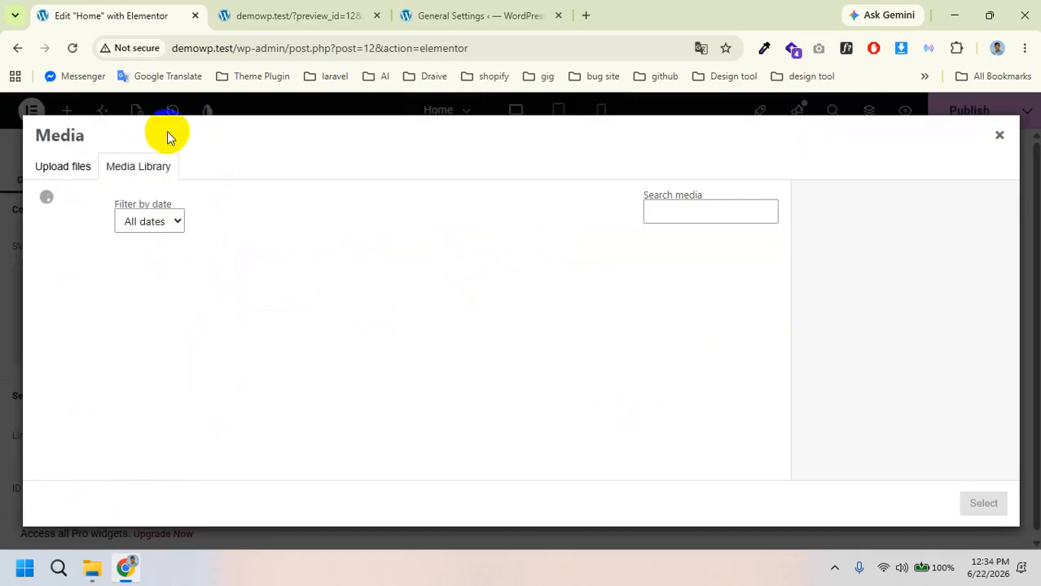
left_click(404, 390)
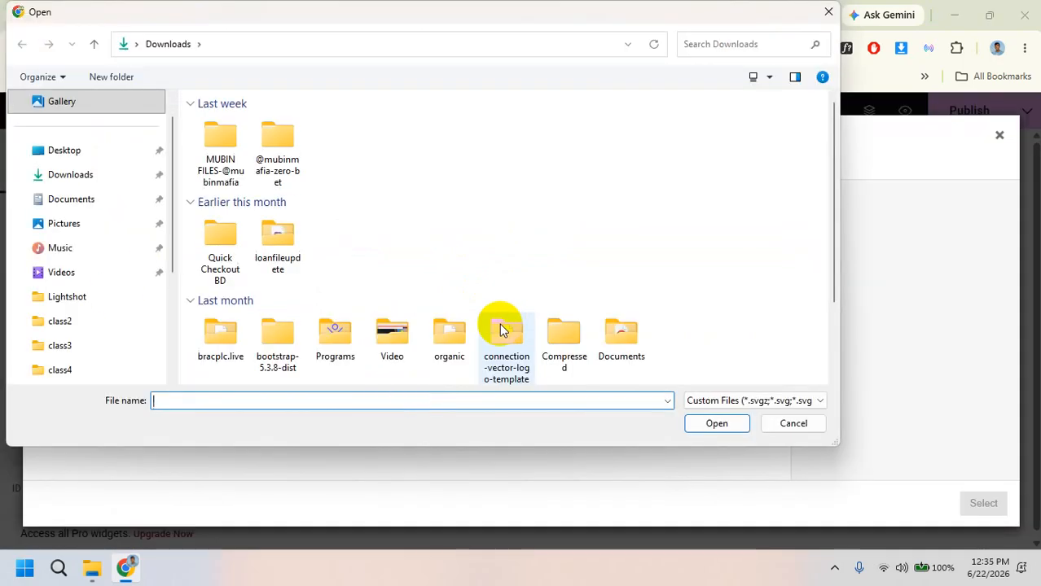
scroll(501, 269, "down", 1)
scroll(501, 220, "up", 1)
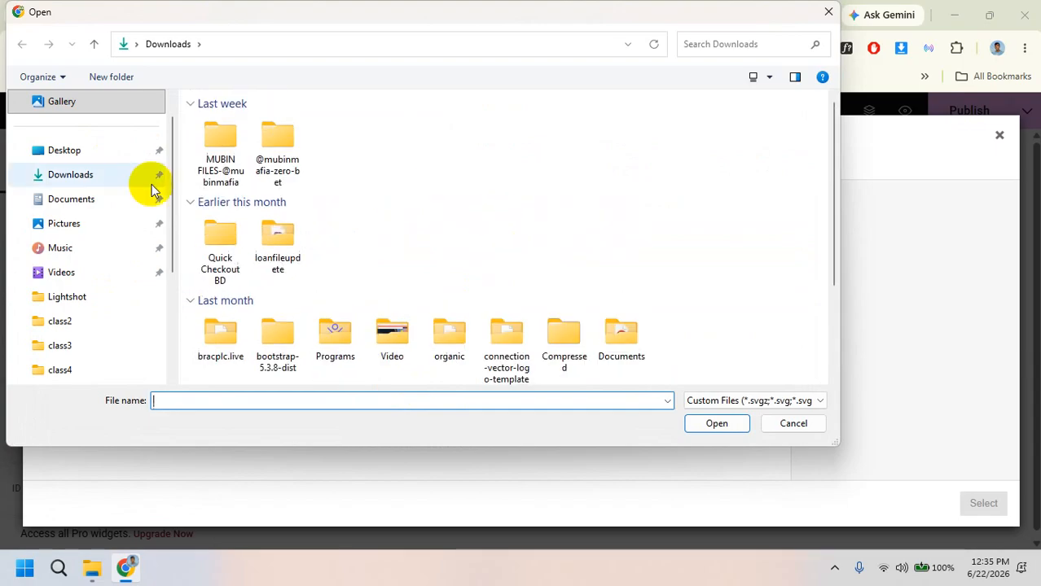
left_click(825, 16)
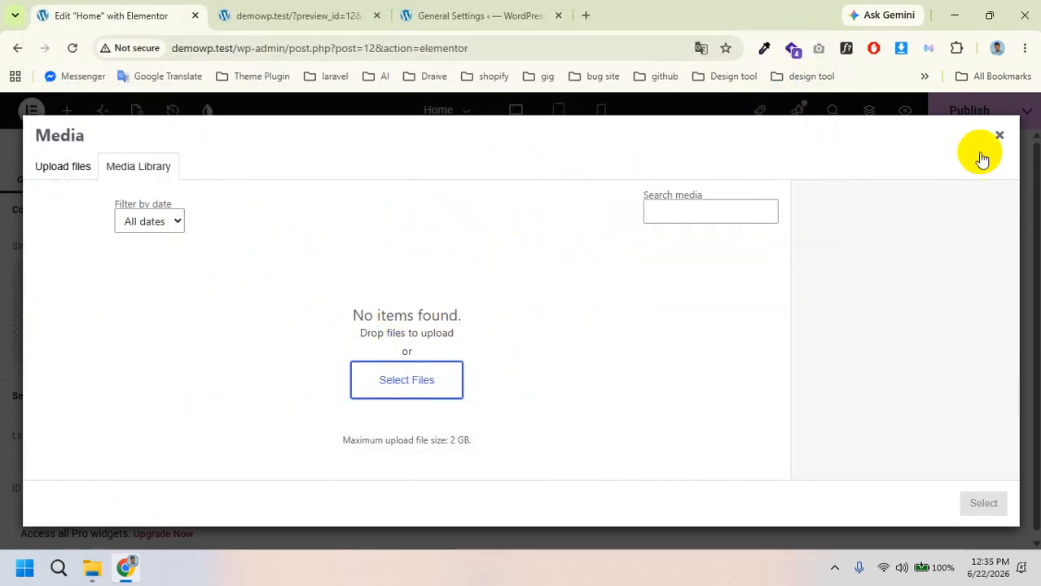
left_click(1000, 135)
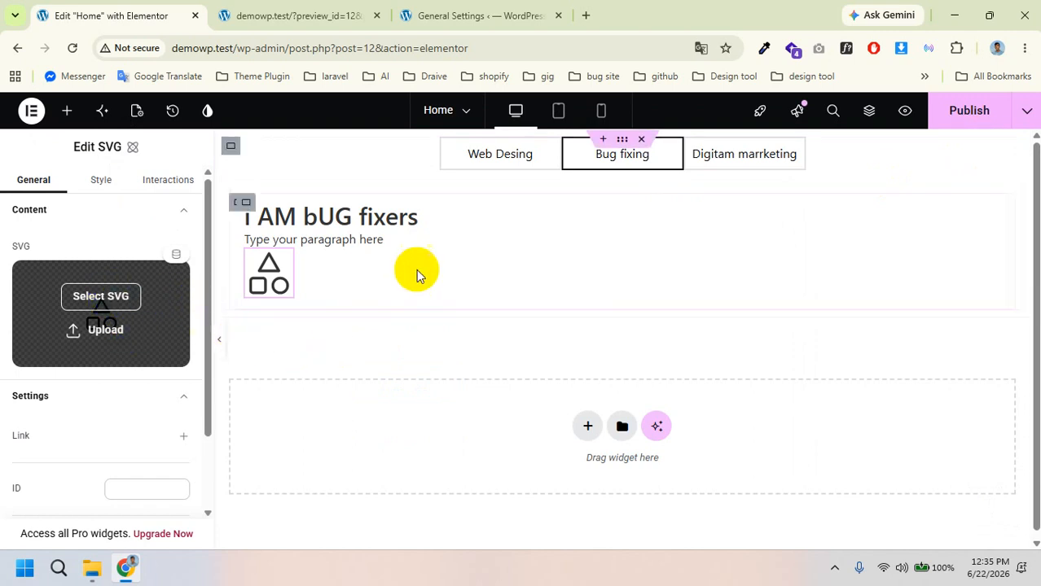
left_click(70, 112)
Step: Drop a Button widget into the tab content and set its text to 'Click me', fixing the typo
scroll(95, 433, "down", 2)
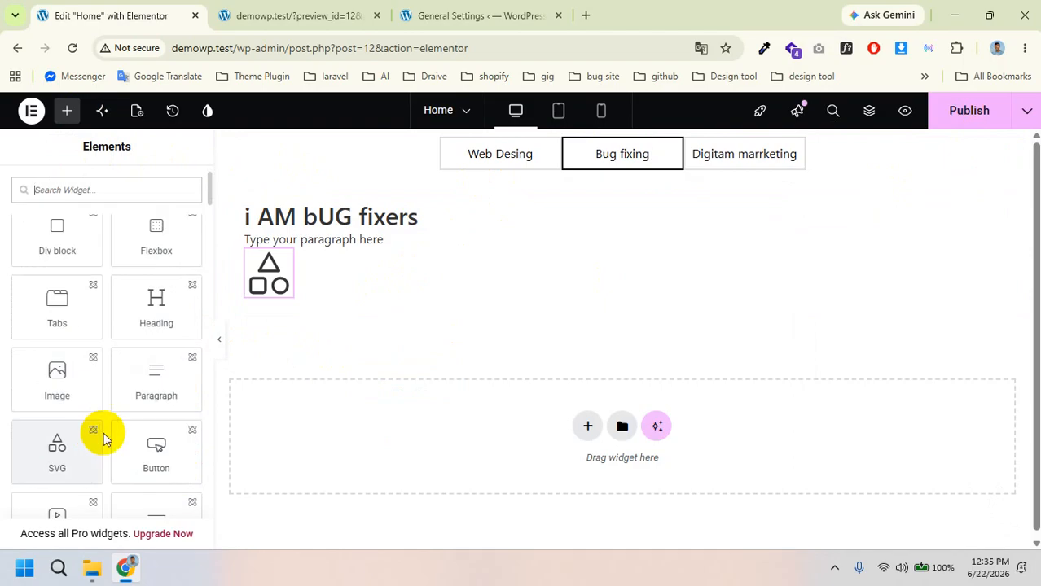
scroll(136, 367, "down", 1)
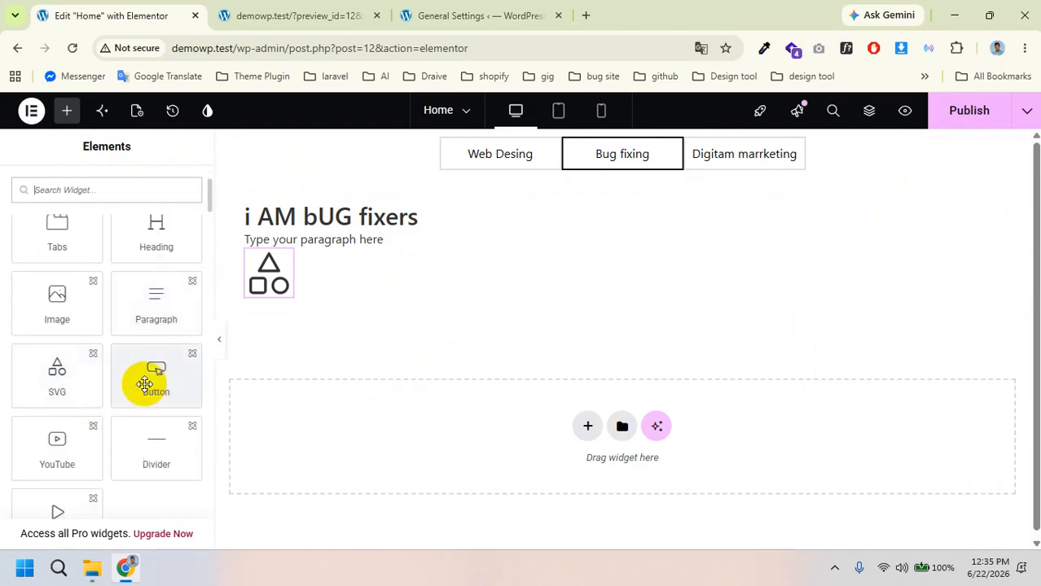
left_click_drag(151, 384, 340, 327)
left_click_drag(150, 390, 285, 313)
left_click(49, 272)
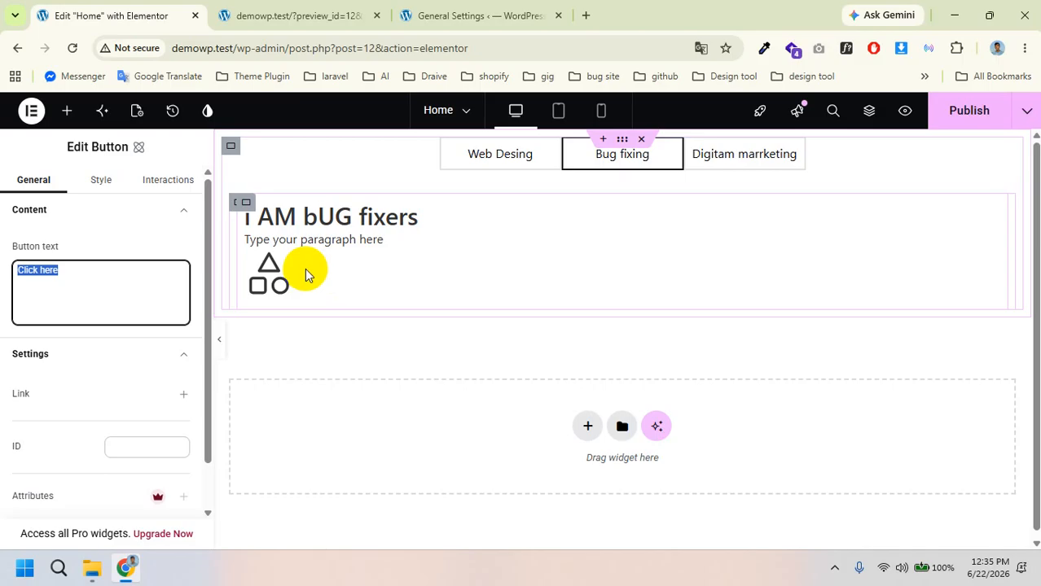
left_click(66, 273)
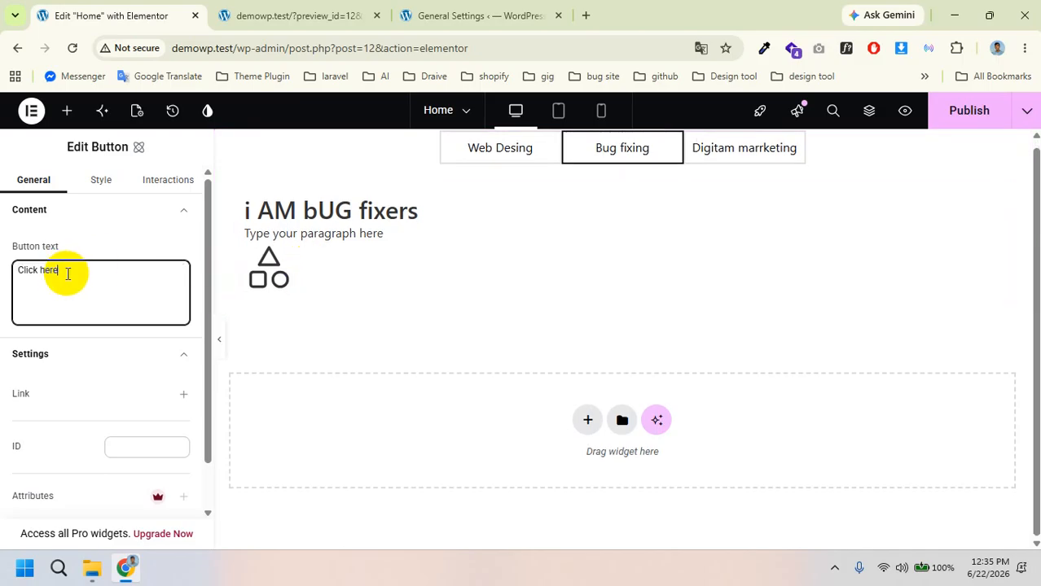
type("Clic")
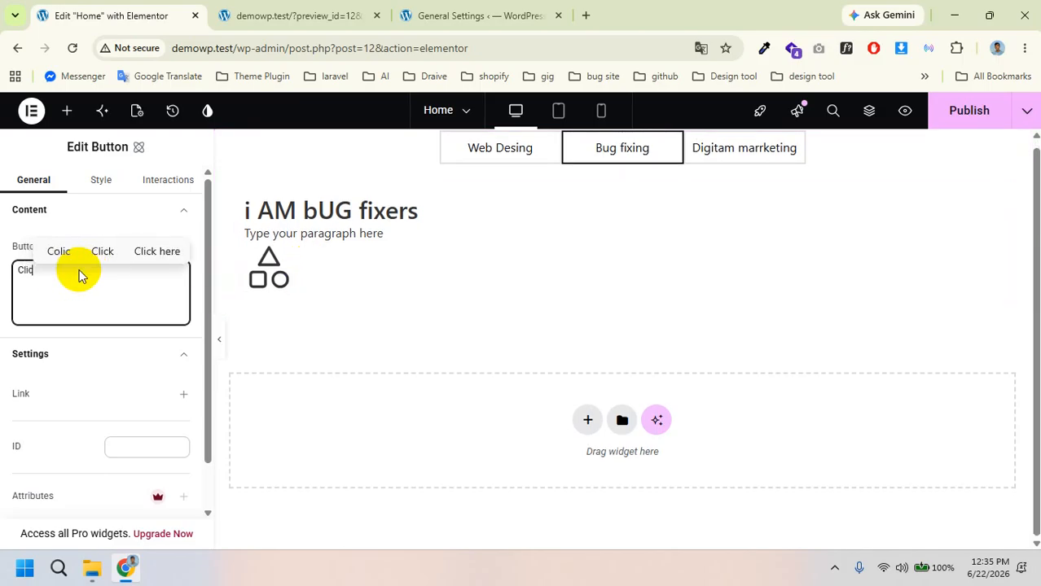
type(" me")
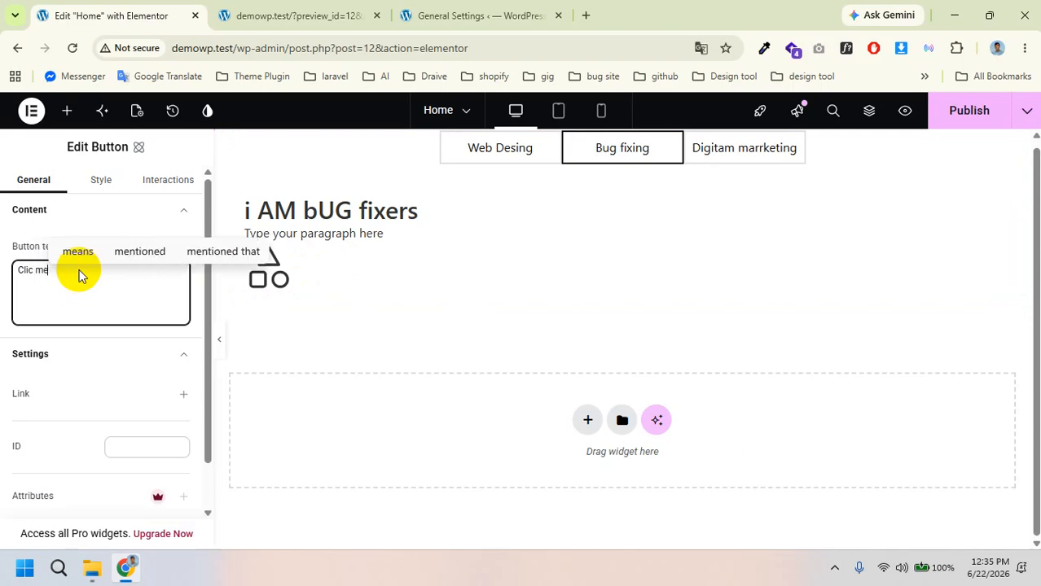
left_click(35, 274)
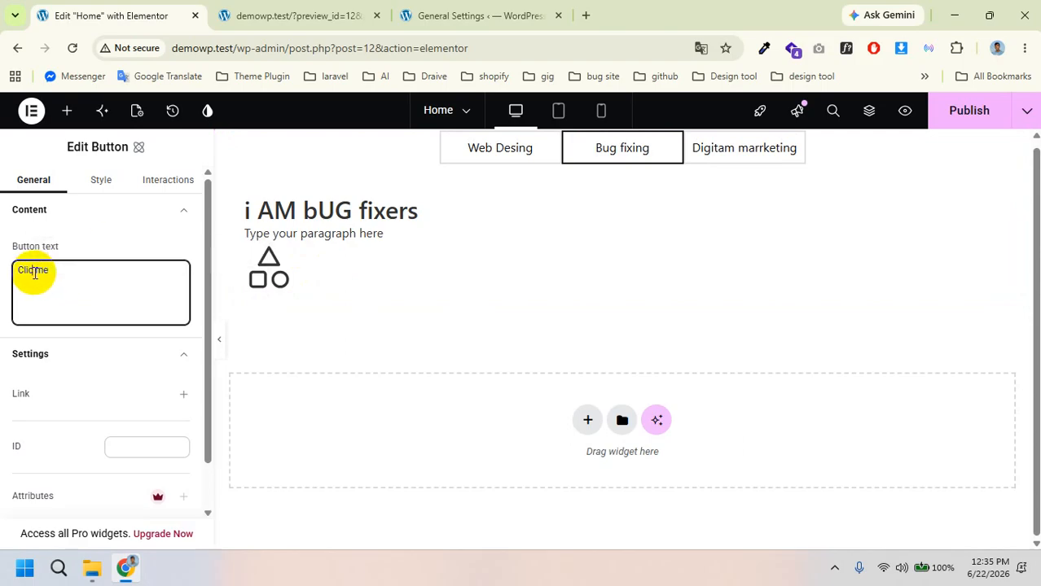
type("k")
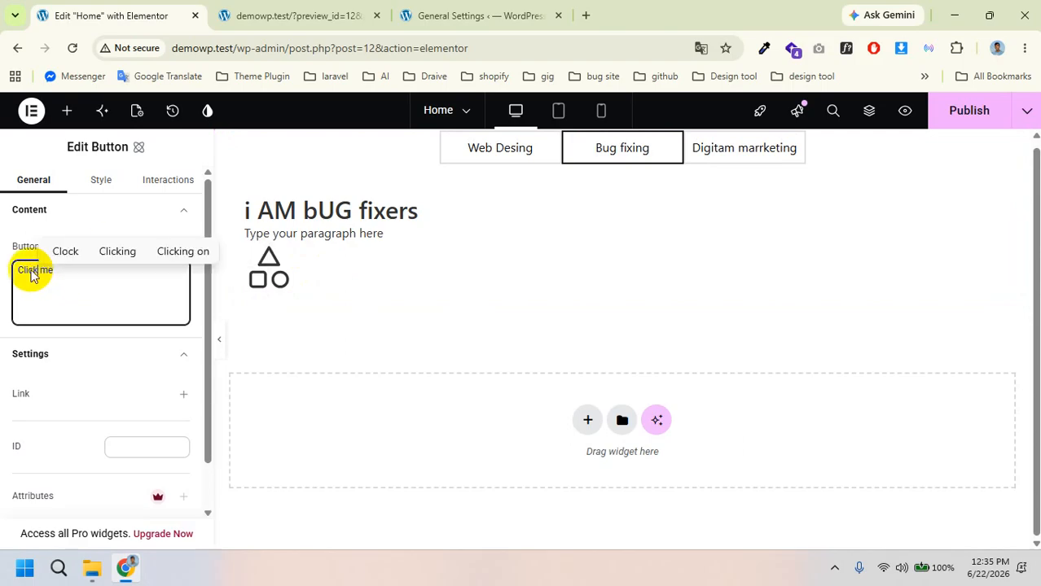
left_click(56, 293)
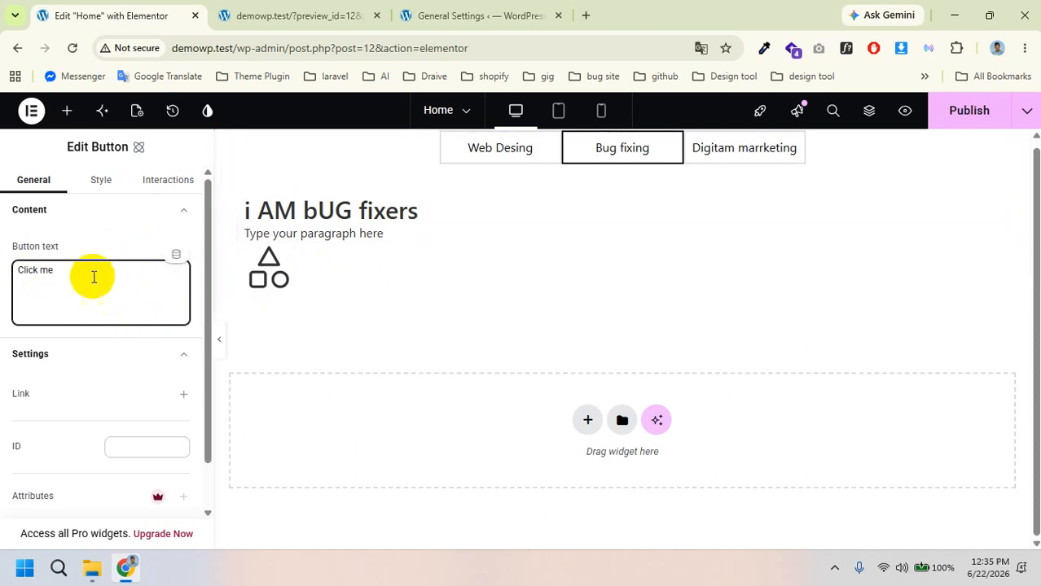
left_click(505, 150)
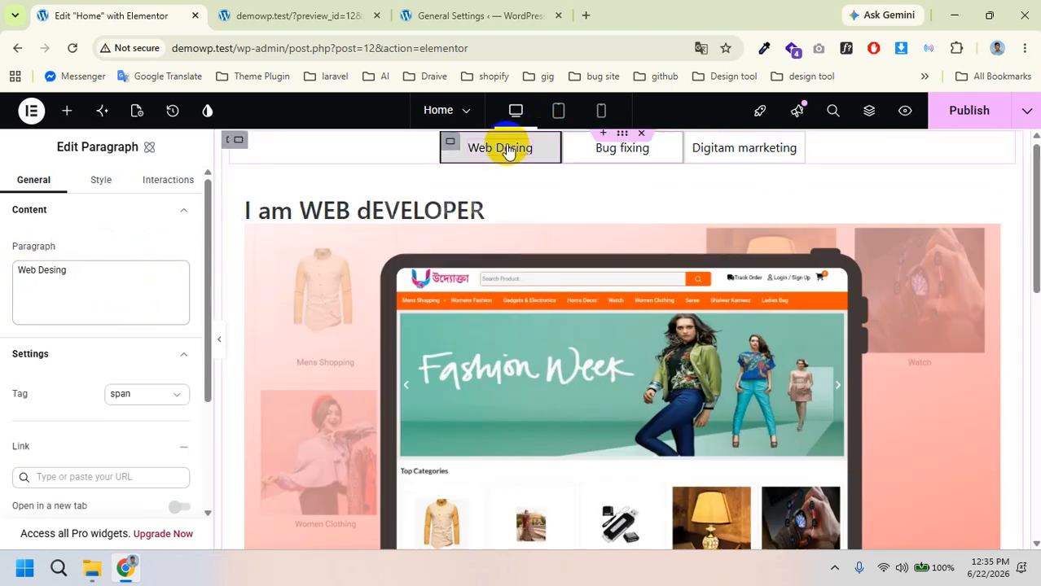
Step: Switch between the Web Desing, Bug fixing and Digitam marrketing tabs to check their content
scroll(576, 368, "down", 10)
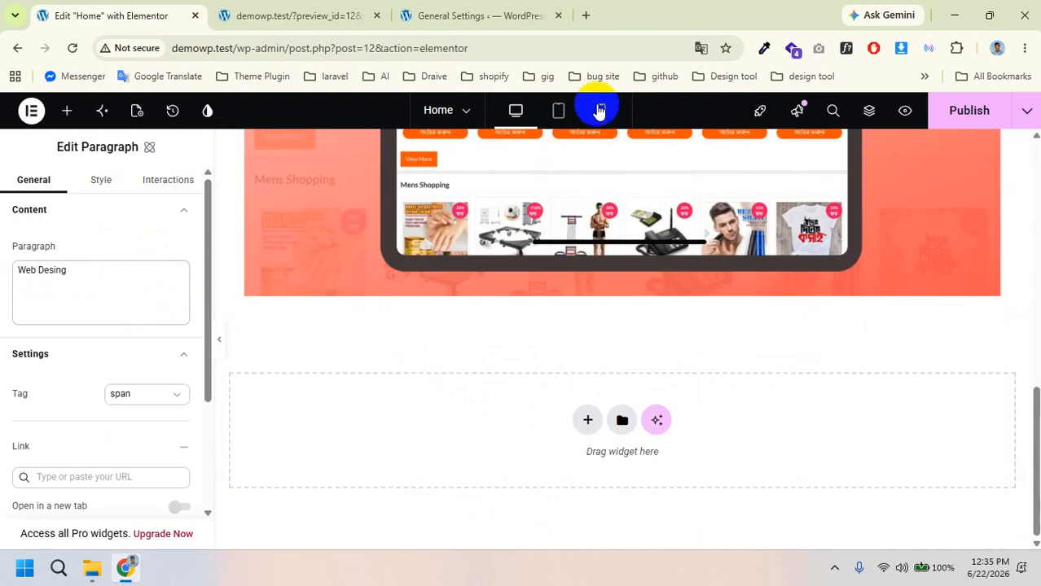
left_click(598, 110)
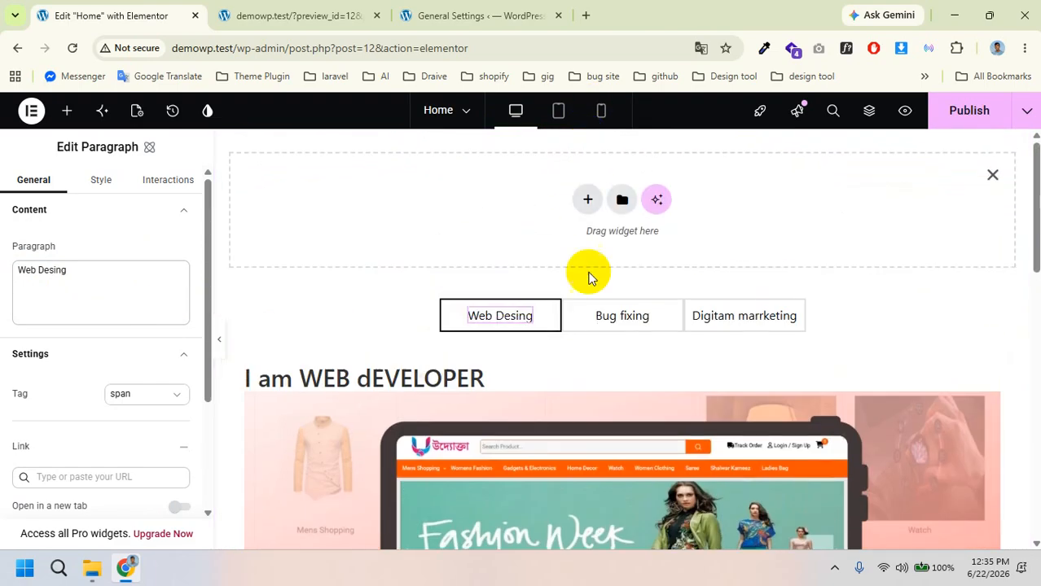
left_click(592, 317)
scroll(523, 296, "down", 2)
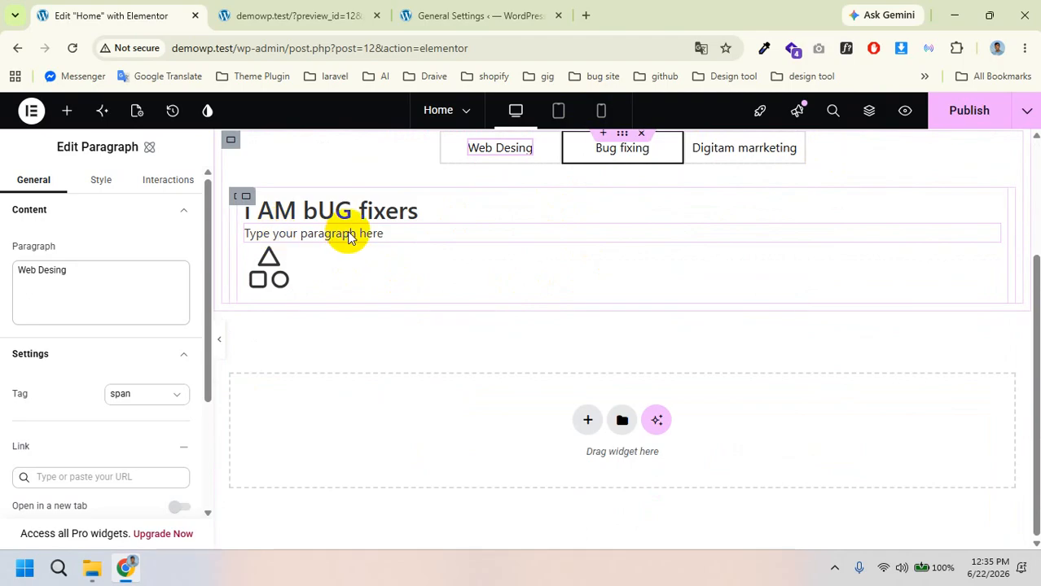
left_click(732, 150)
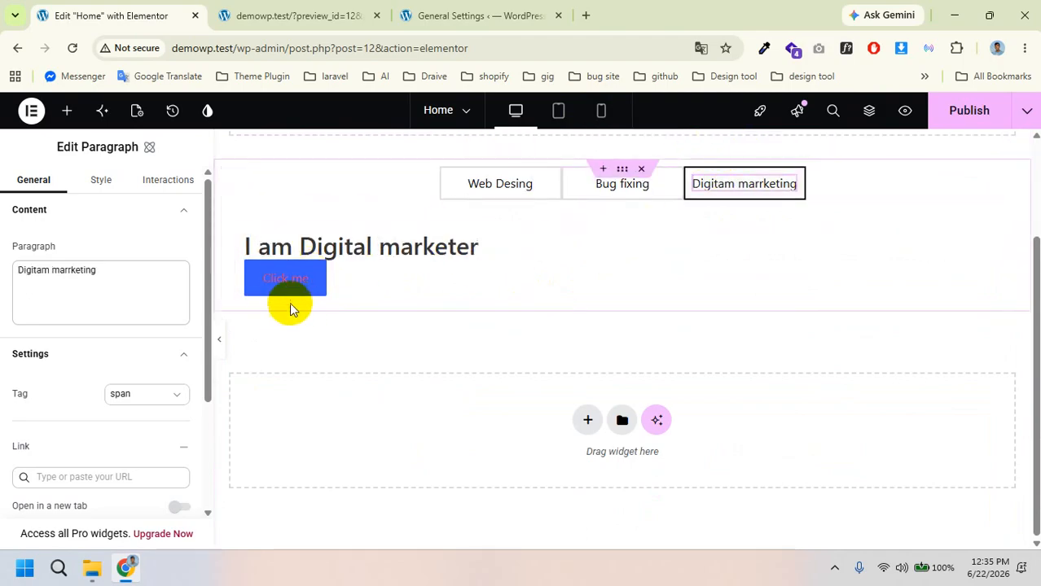
left_click(624, 187)
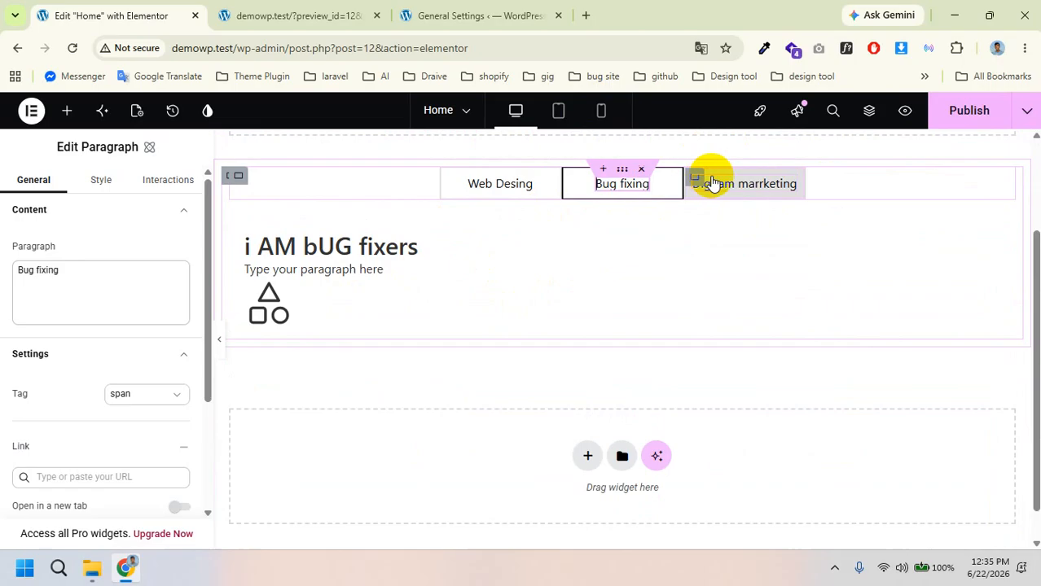
left_click(773, 201)
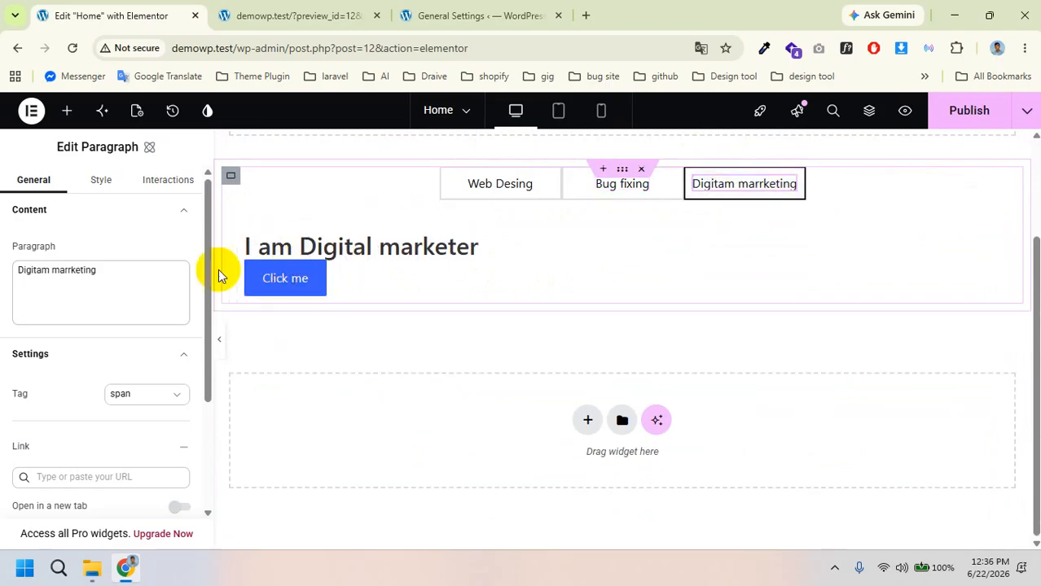
Step: Select the Click me button and scroll its Edit Button panel down to the Link field
left_click(293, 289)
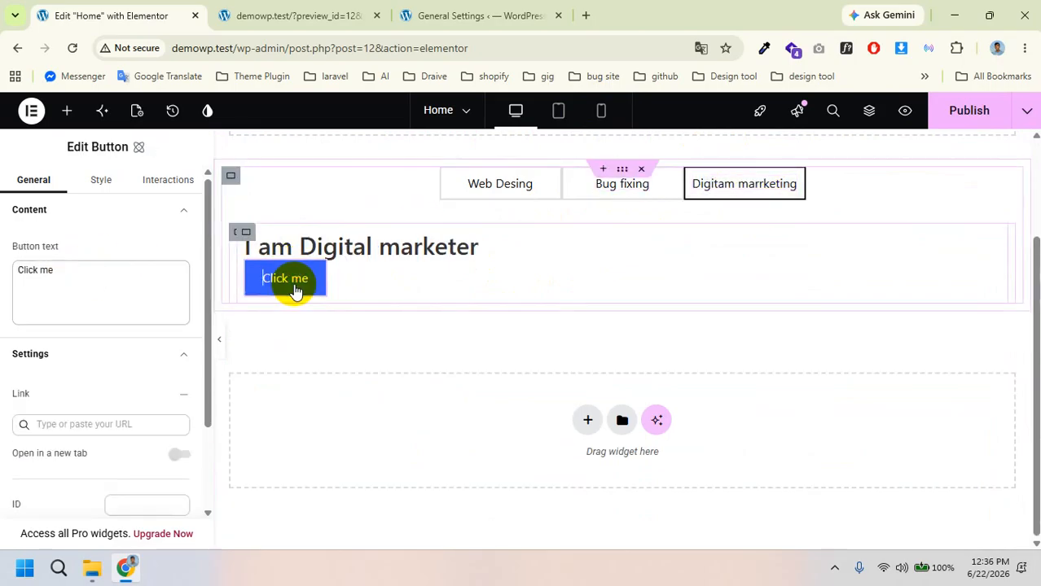
left_click(90, 275)
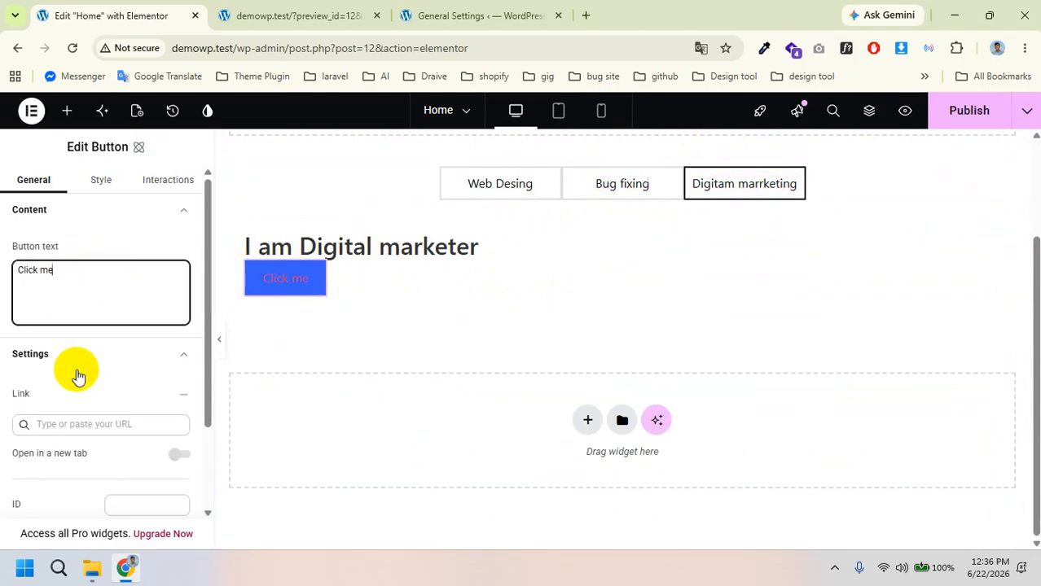
scroll(76, 367, "down", 1)
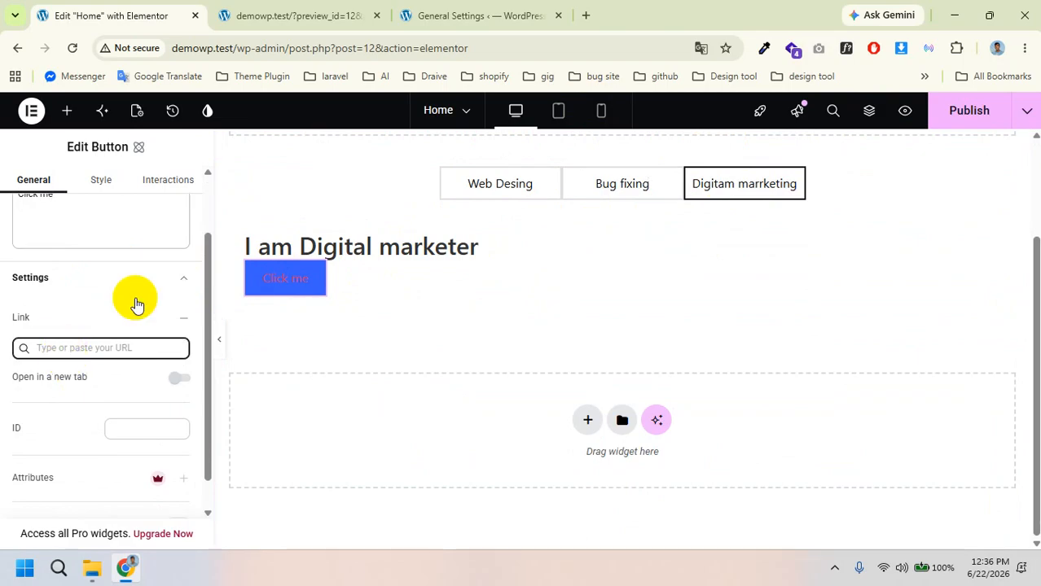
left_click(433, 15)
Step: Paste the demowp.test/wp-admin/options-general.php address as the button's link and publish the page
left_click(375, 43)
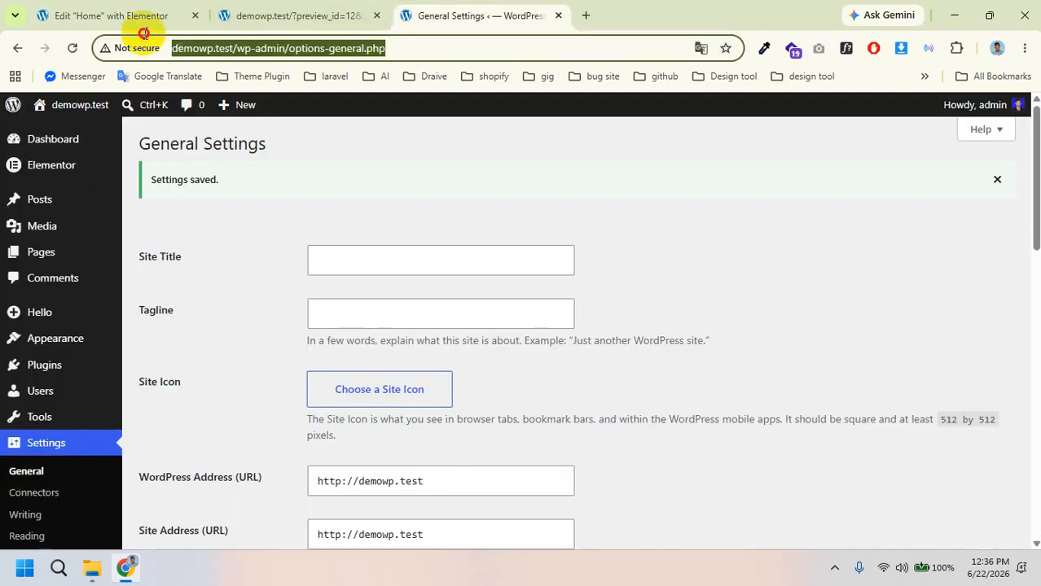
left_click(137, 13)
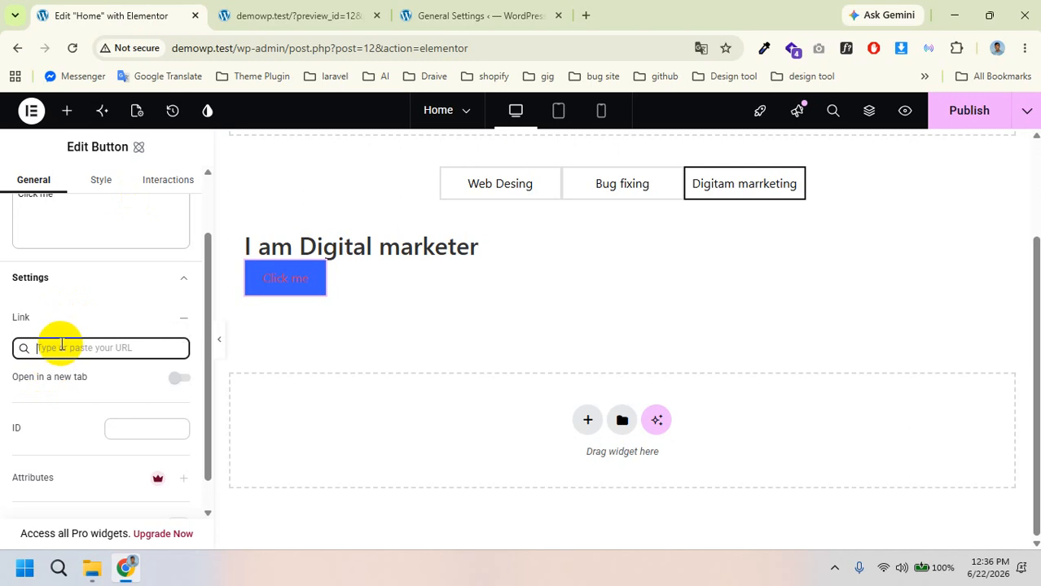
key("ctrl+v")
scroll(153, 445, "down", 1)
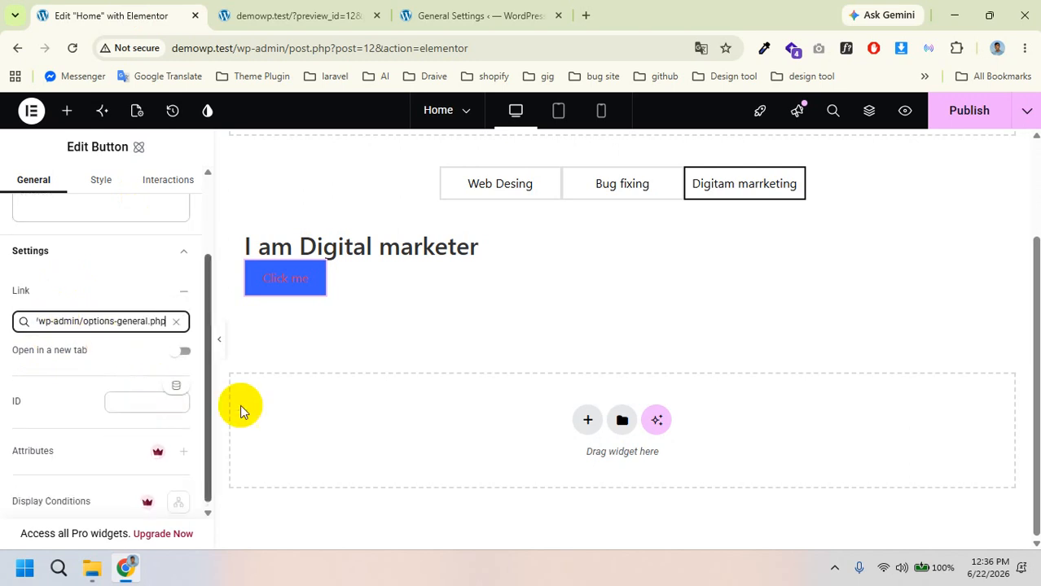
left_click(969, 110)
left_click(462, 13)
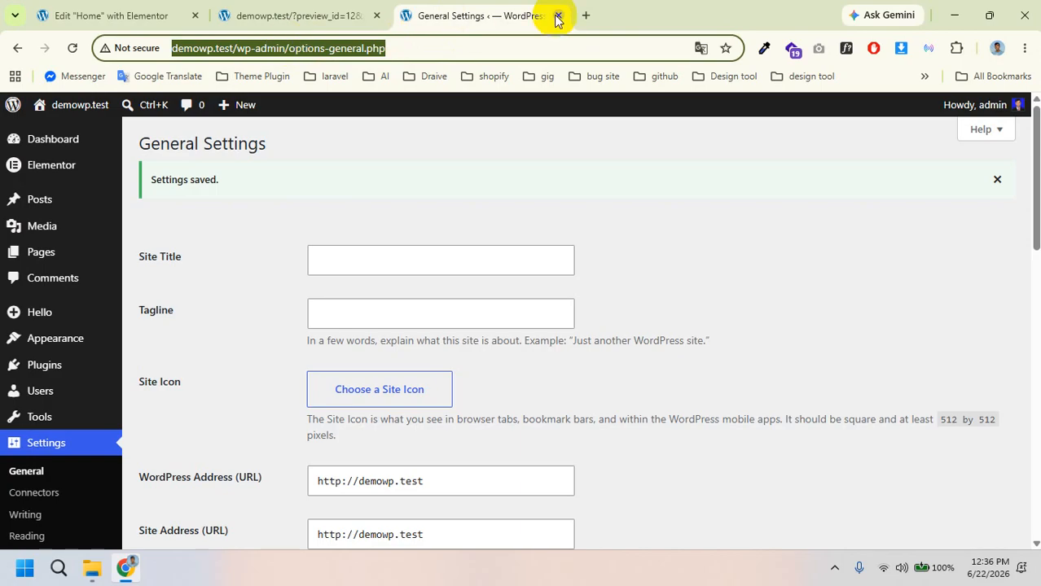
Step: Reload the Home page preview and show the Digitam marrketing tab with its Click me button
left_click(314, 14)
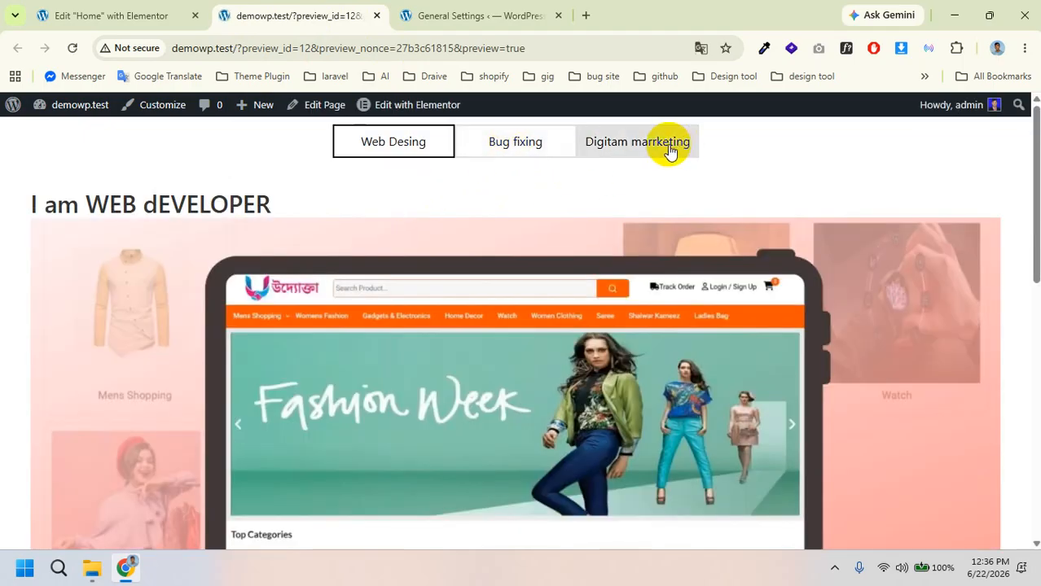
left_click(664, 147)
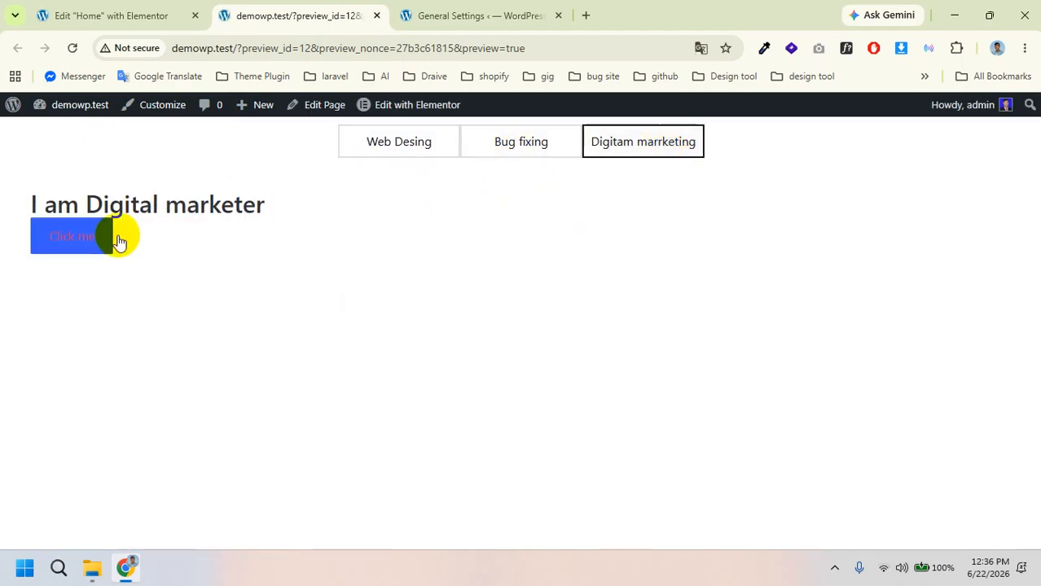
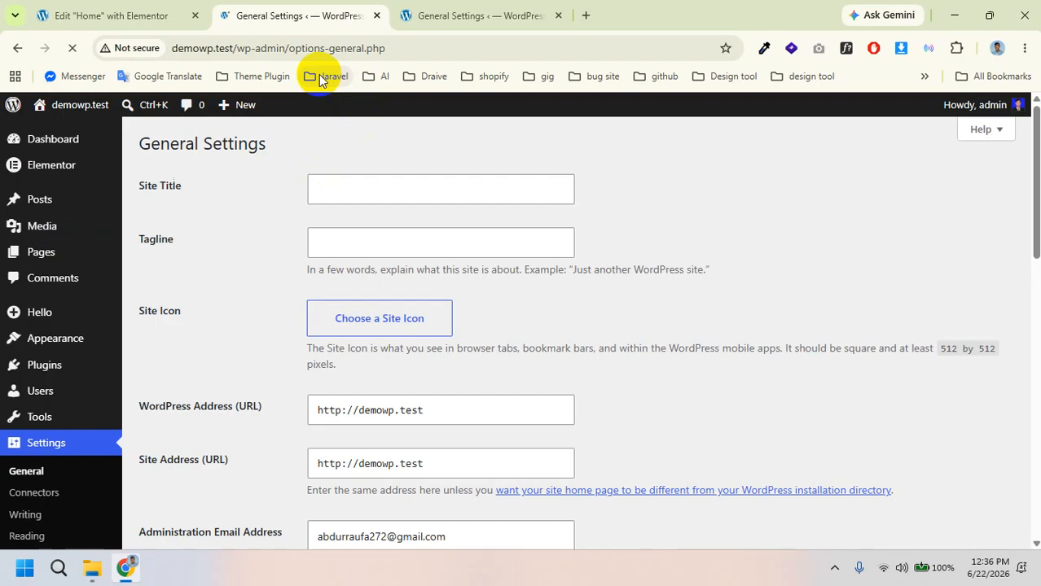
Step: Add a YouTube widget below the Click me button and replace its video address
left_click(111, 10)
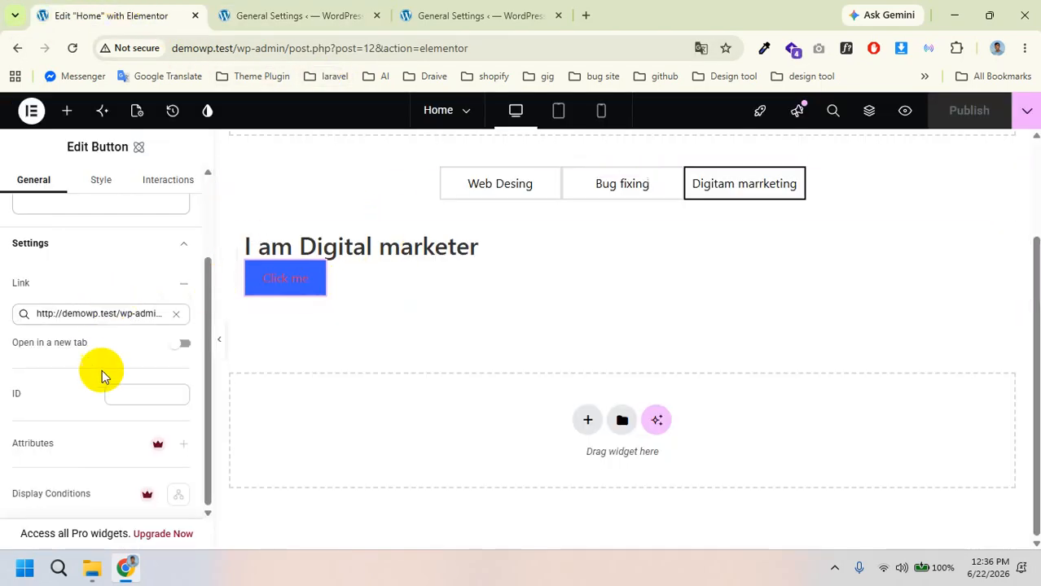
scroll(97, 334, "up", 2)
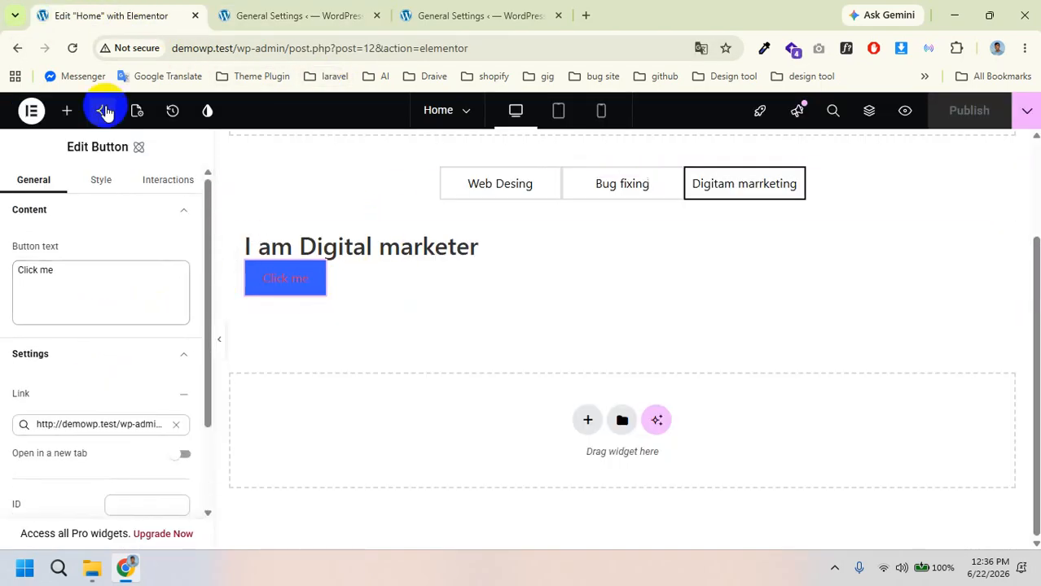
left_click(65, 111)
scroll(149, 348, "down", 3)
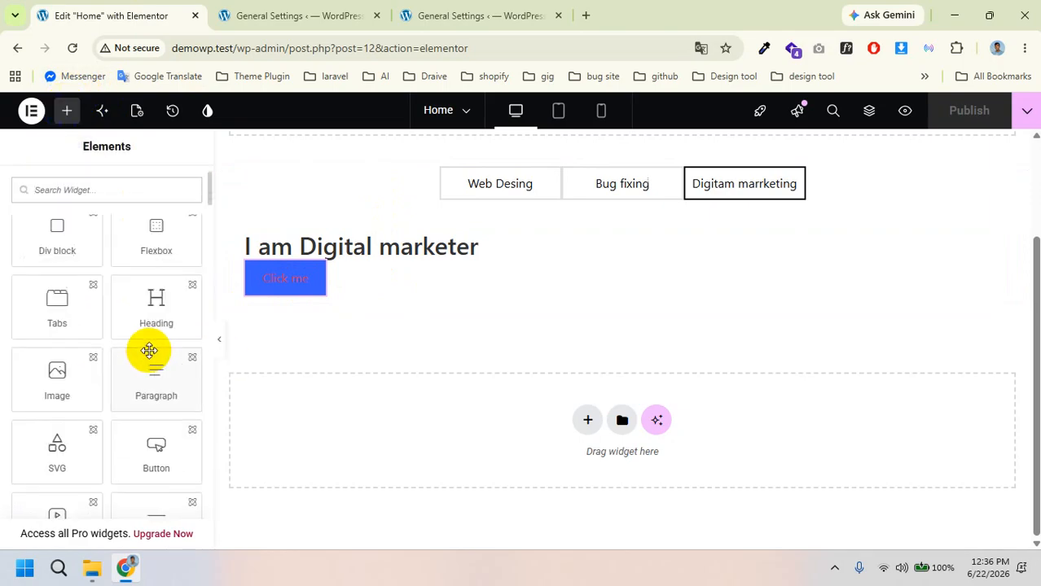
scroll(149, 363, "down", 1)
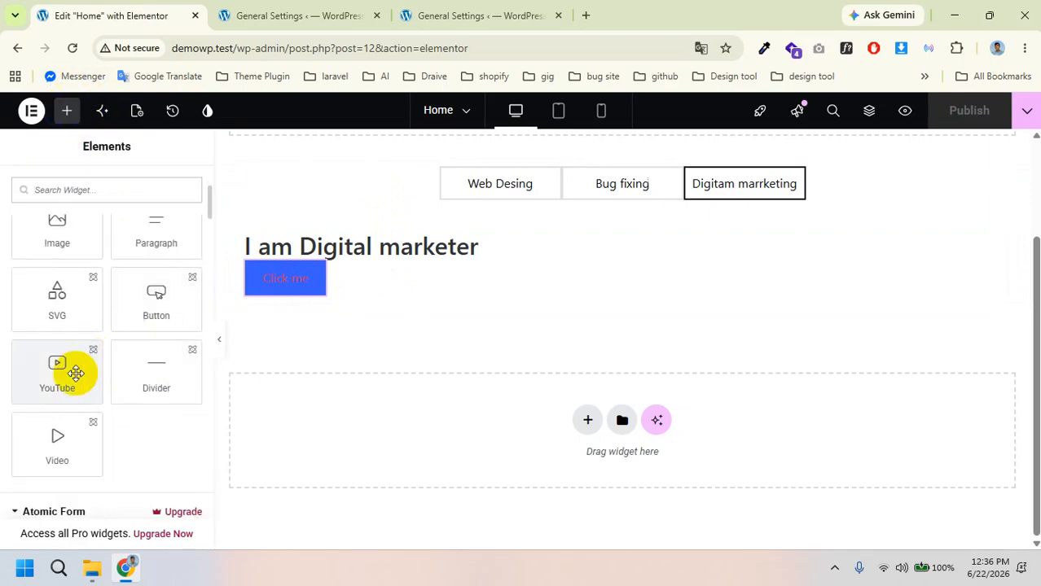
left_click_drag(48, 373, 342, 282)
scroll(495, 349, "down", 4)
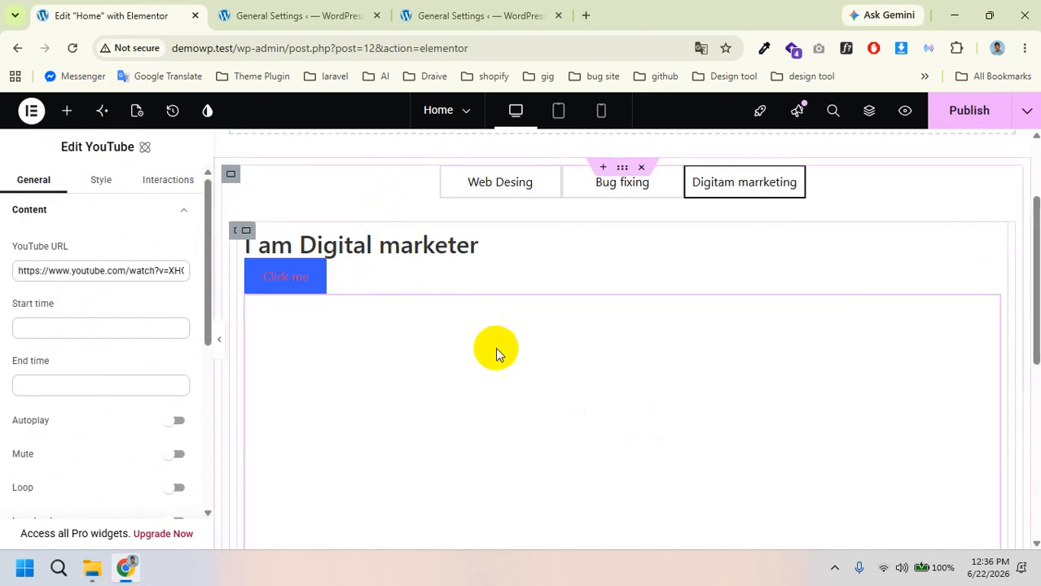
scroll(417, 333, "up", 2)
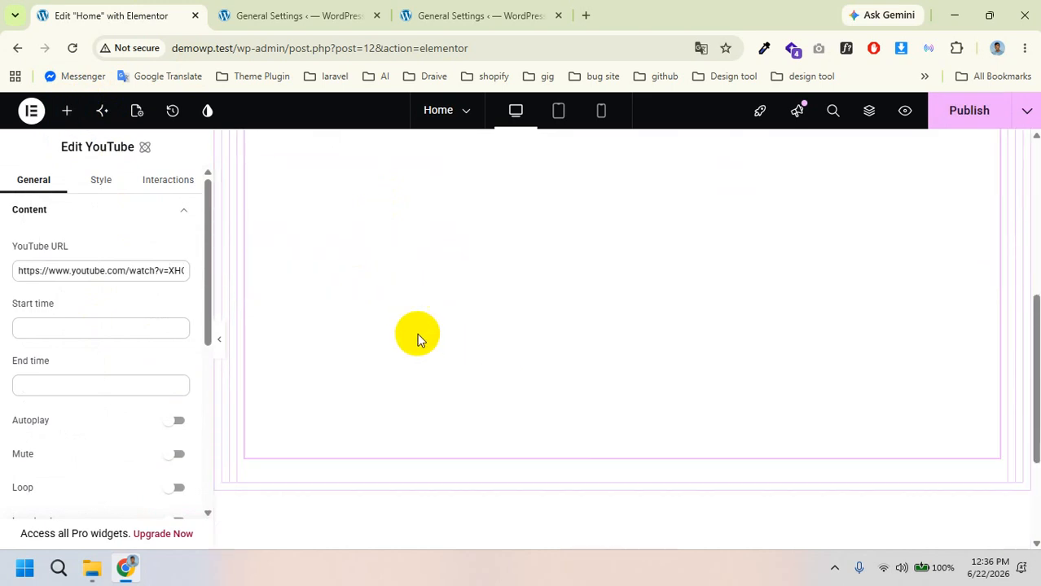
left_click_drag(108, 265, 184, 272)
left_click(92, 264)
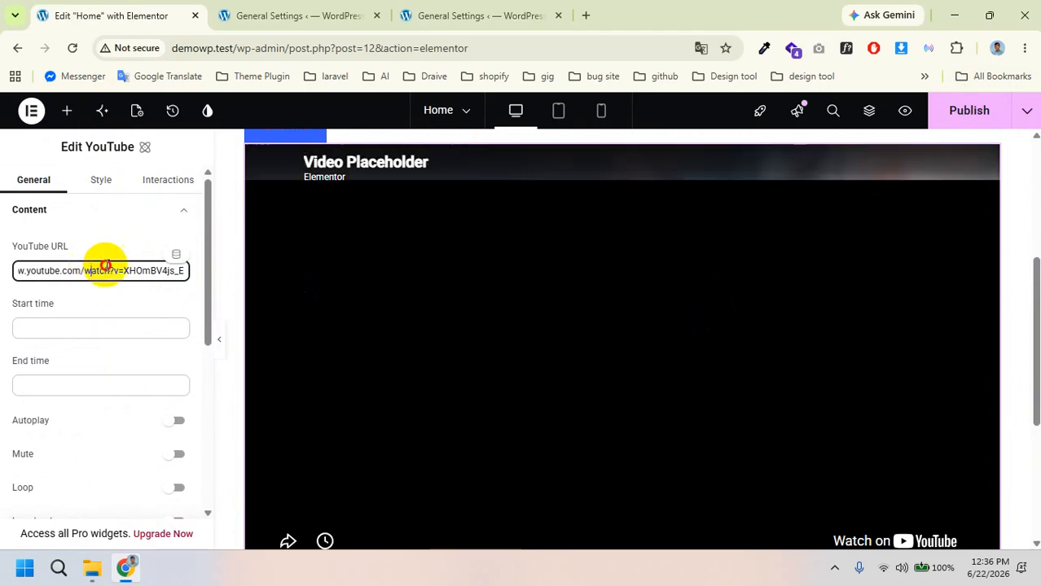
left_click_drag(91, 269, 194, 269)
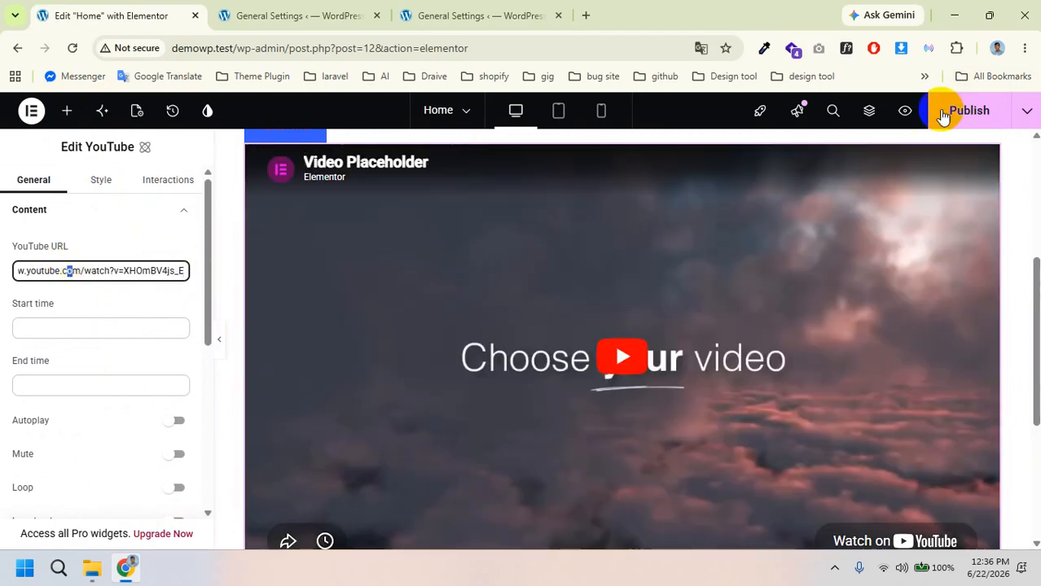
Step: Publish the Home page and open a preview of it
left_click(969, 105)
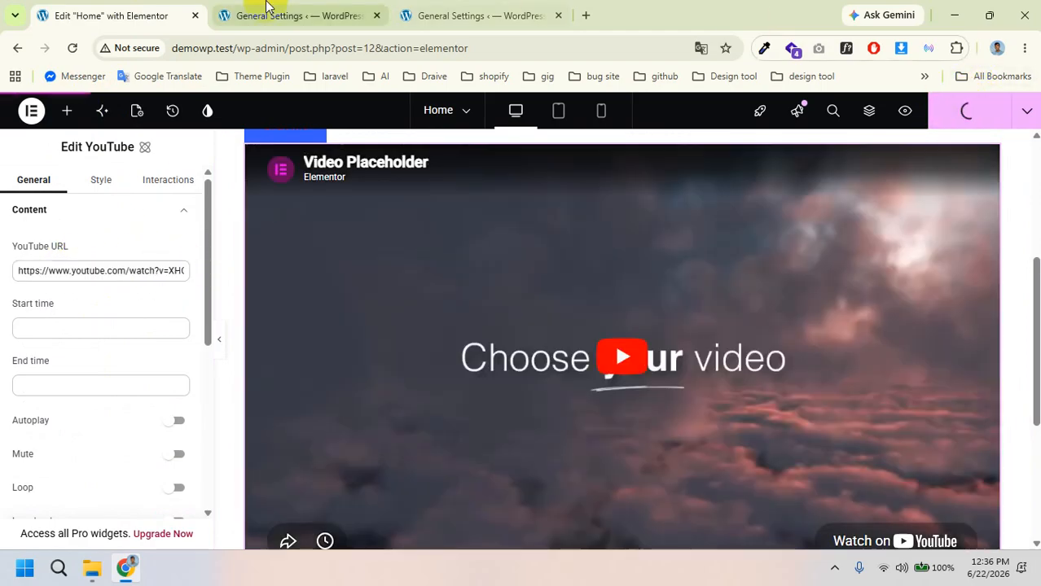
left_click(311, 13)
left_click(89, 7)
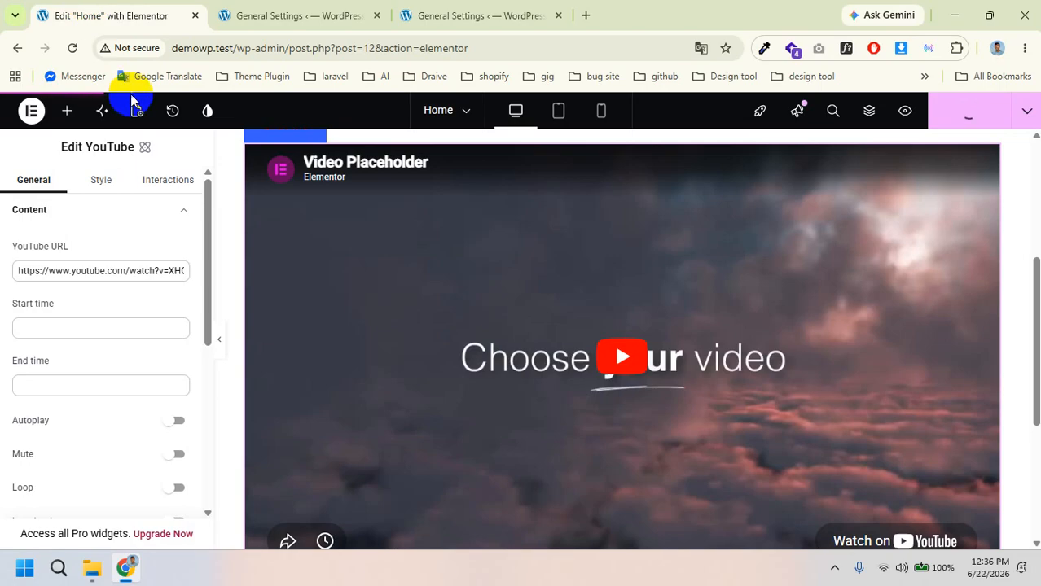
left_click(273, 141)
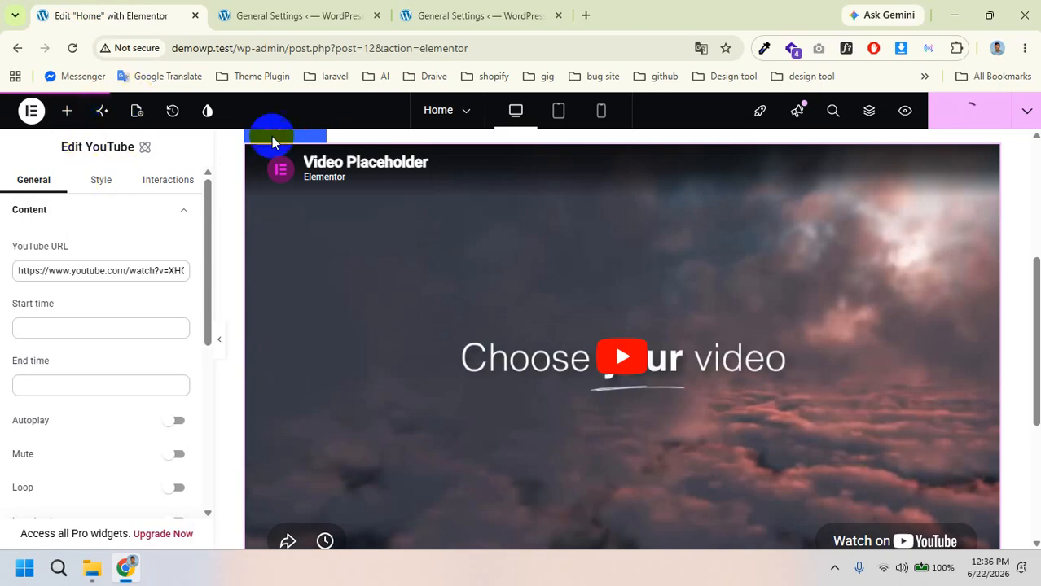
left_click(905, 113)
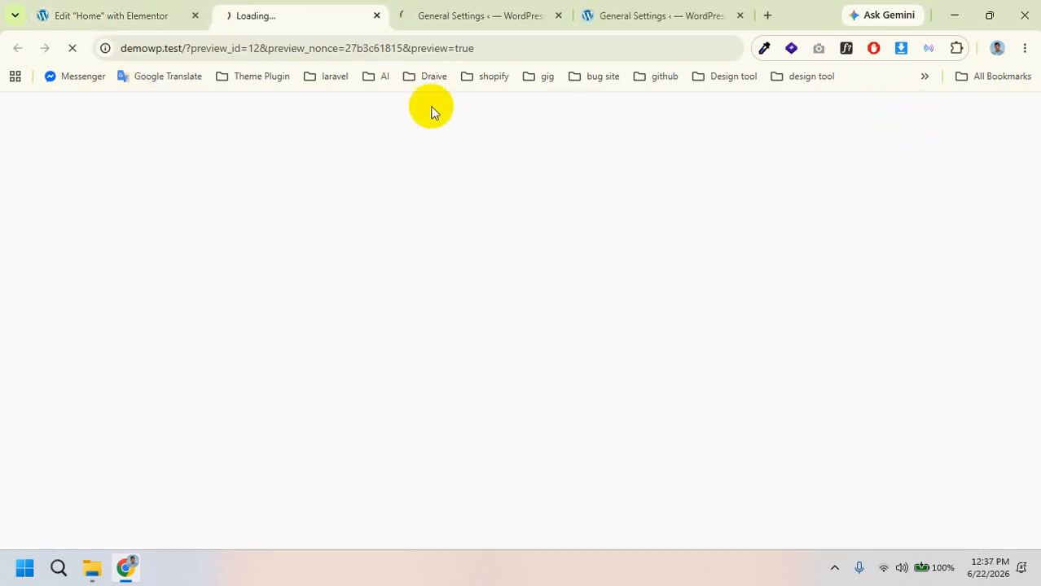
Step: Play the YouTube video under the preview's Digitam marrketing tab, then return to the editor
left_click(110, 13)
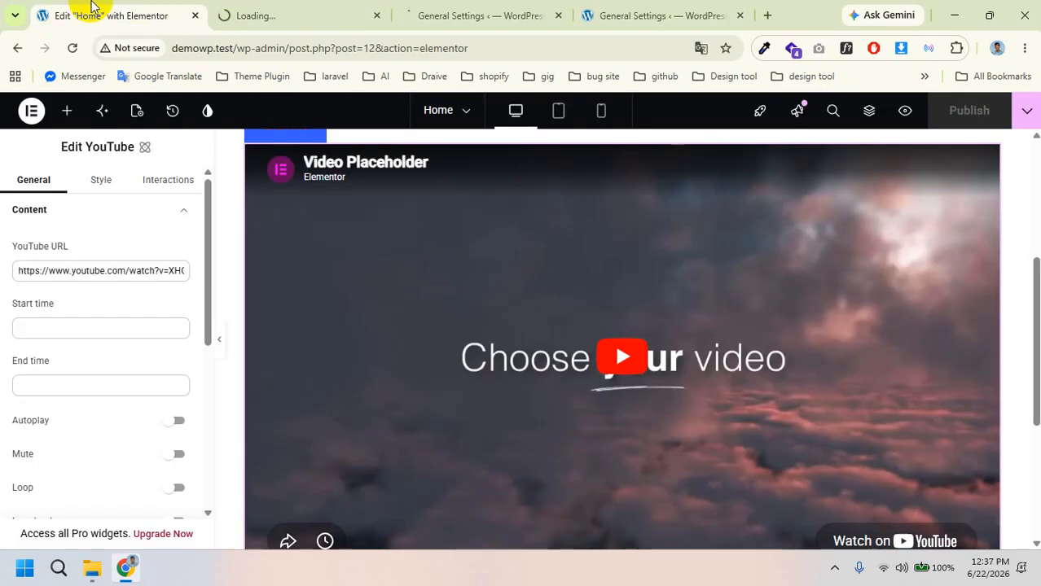
left_click(329, 8)
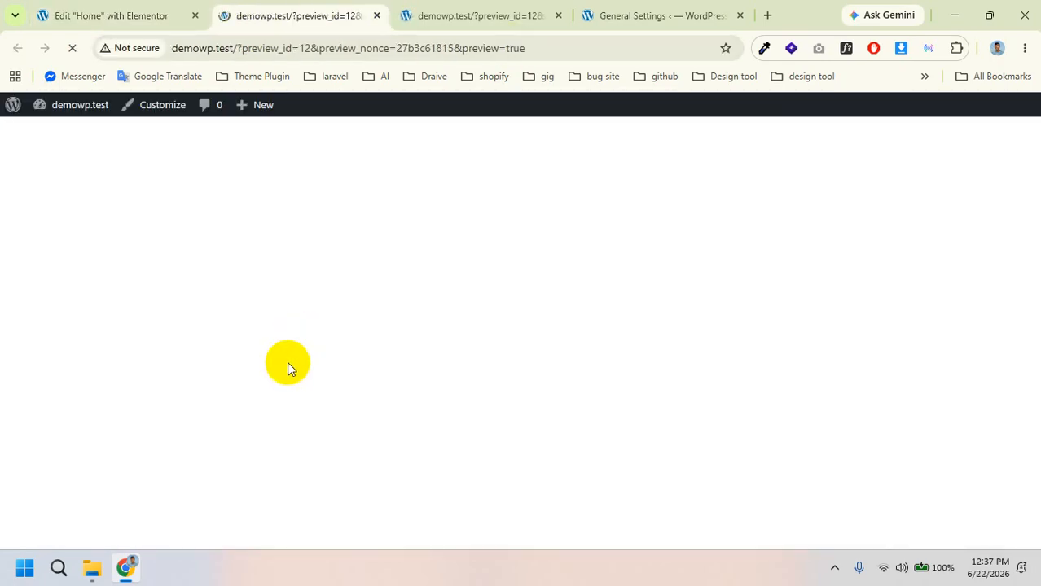
scroll(423, 339, "down", 10)
scroll(421, 342, "up", 10)
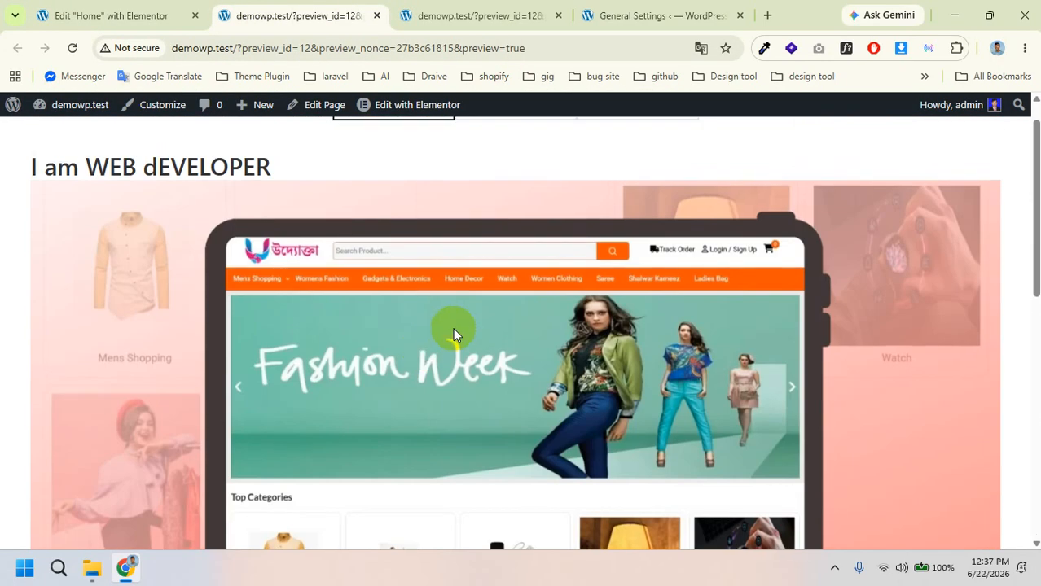
left_click(632, 145)
scroll(529, 303, "down", 3)
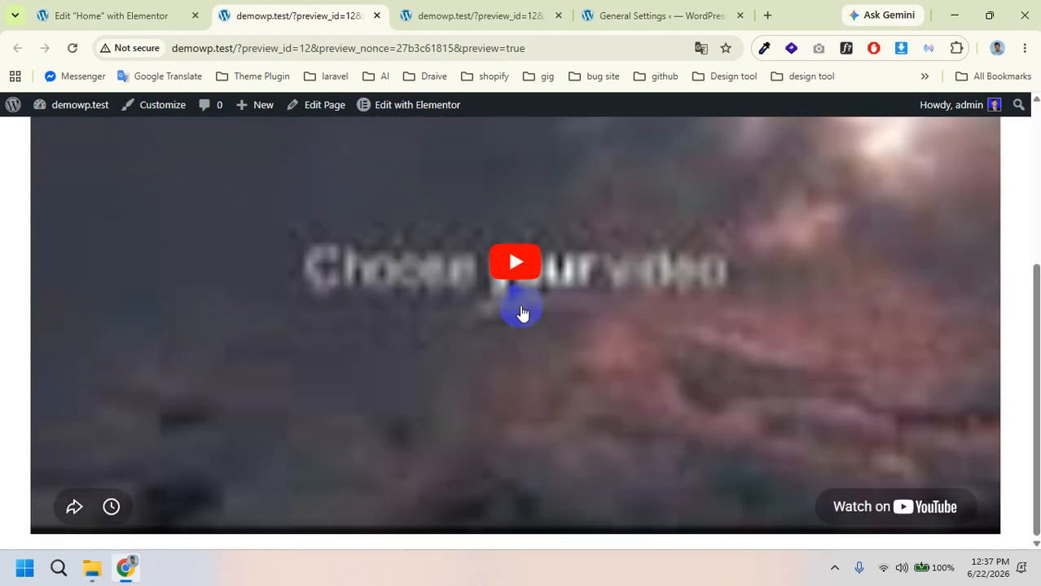
left_click(518, 272)
scroll(544, 381, "up", 3)
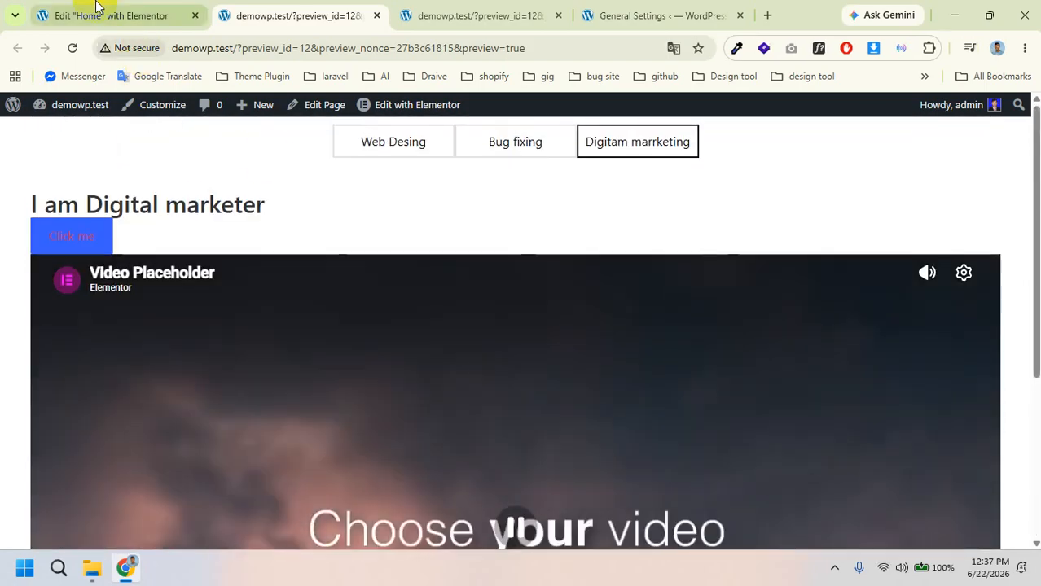
left_click(95, 9)
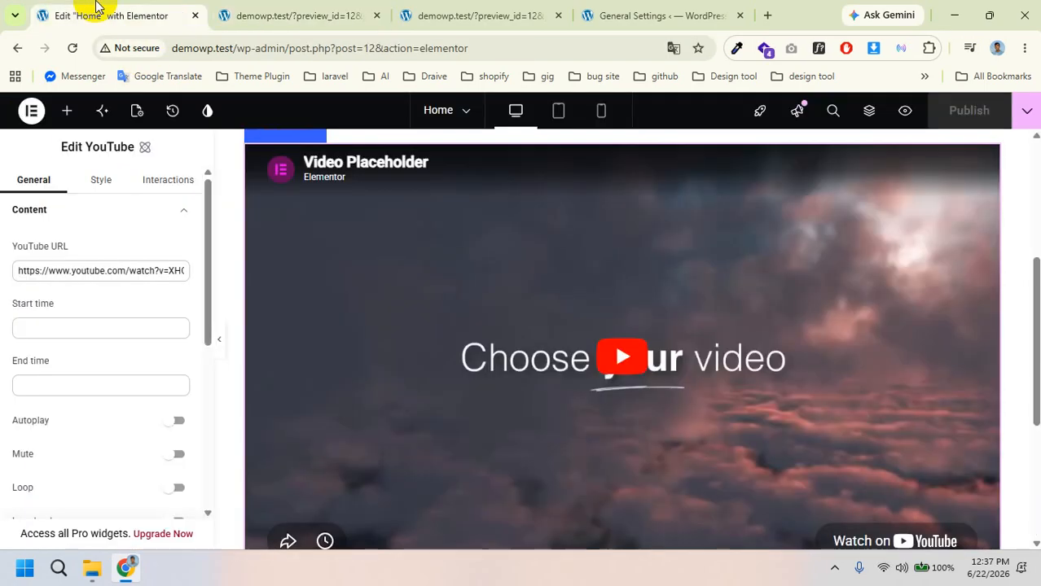
Step: Insert a Divider widget just above the YouTube video and publish the page
left_click(64, 115)
scroll(107, 298, "down", 3)
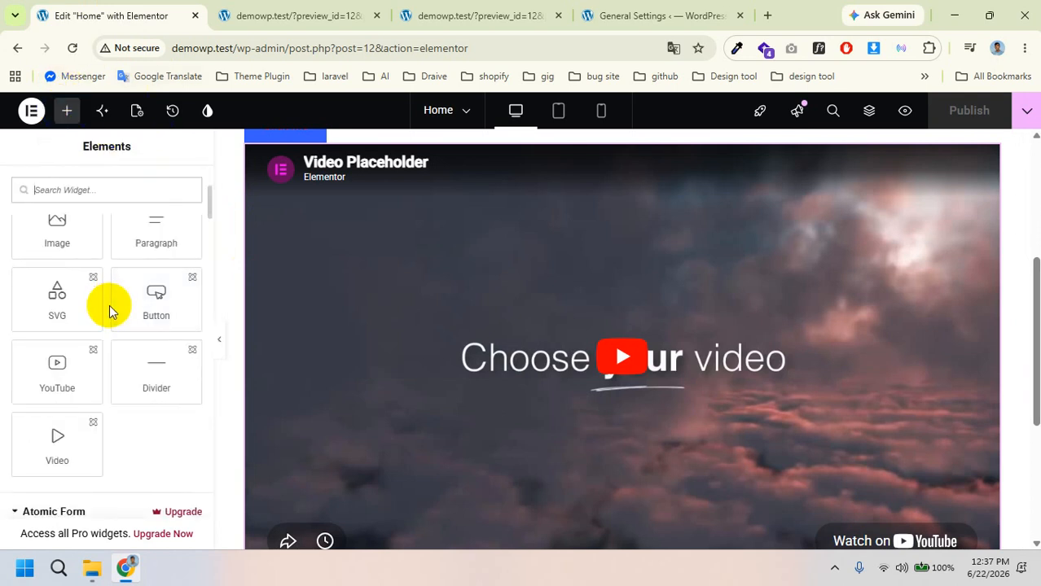
scroll(358, 310, "up", 4)
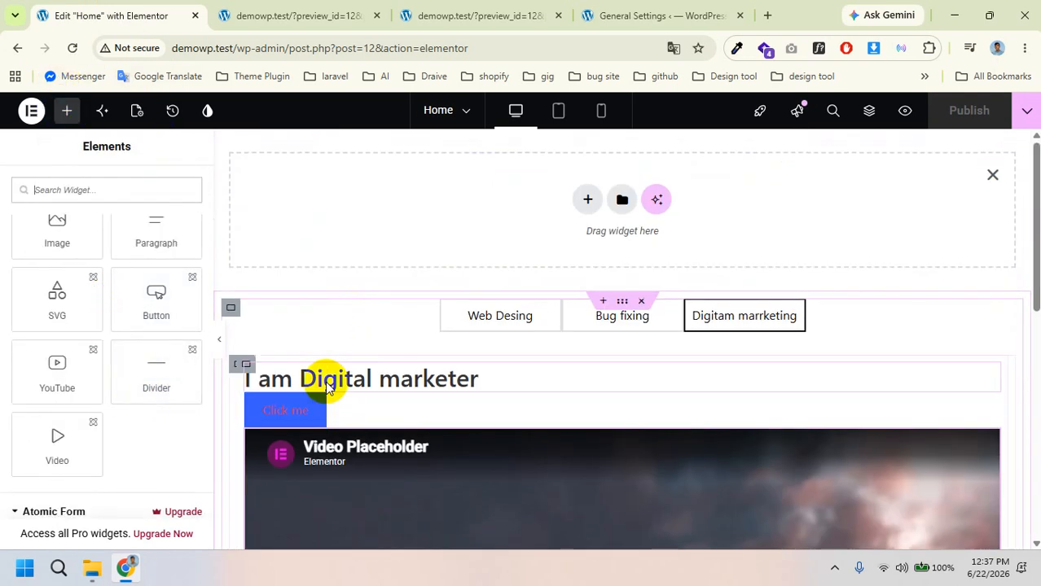
left_click_drag(145, 377, 327, 446)
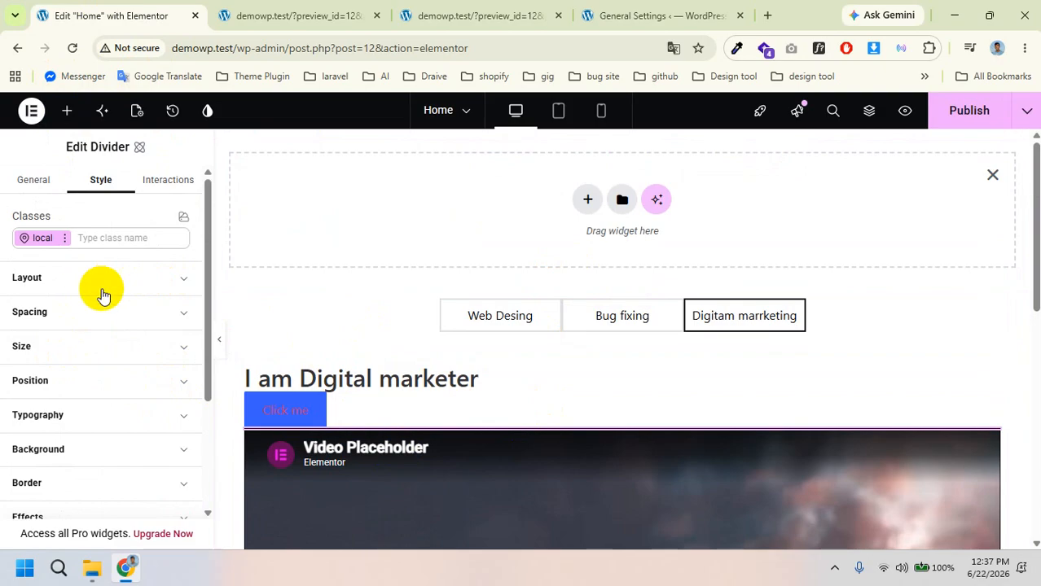
left_click(34, 180)
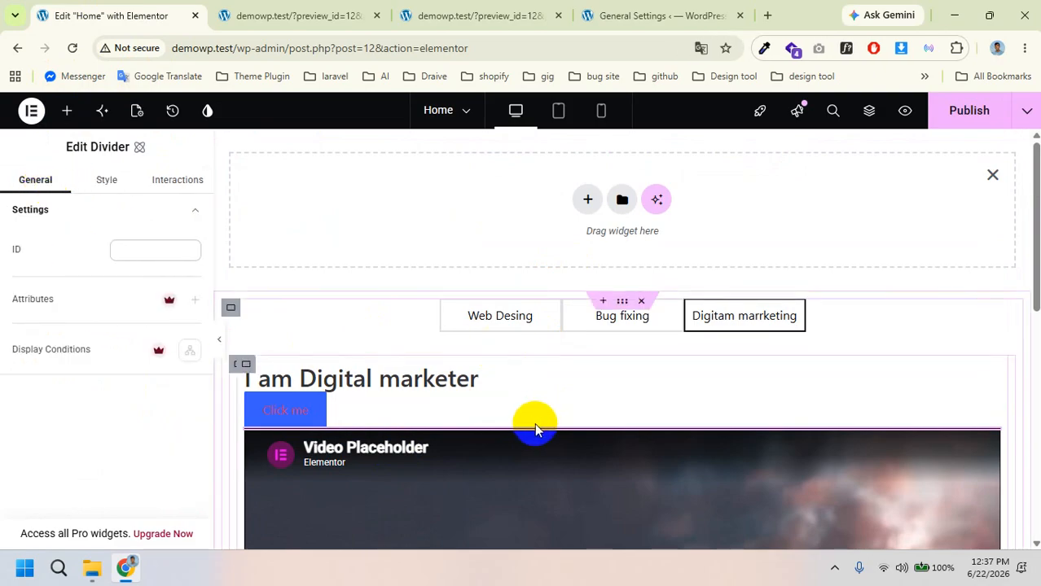
left_click(965, 106)
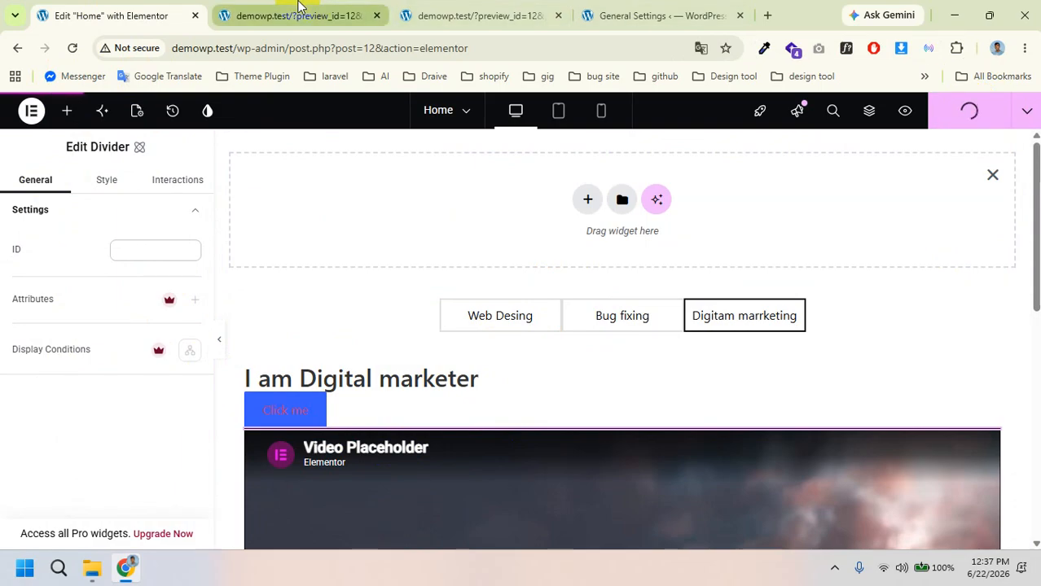
Step: Reload the preview to check the Digitam marrketing tab, then return to the editor
left_click(68, 117)
left_click(269, 15)
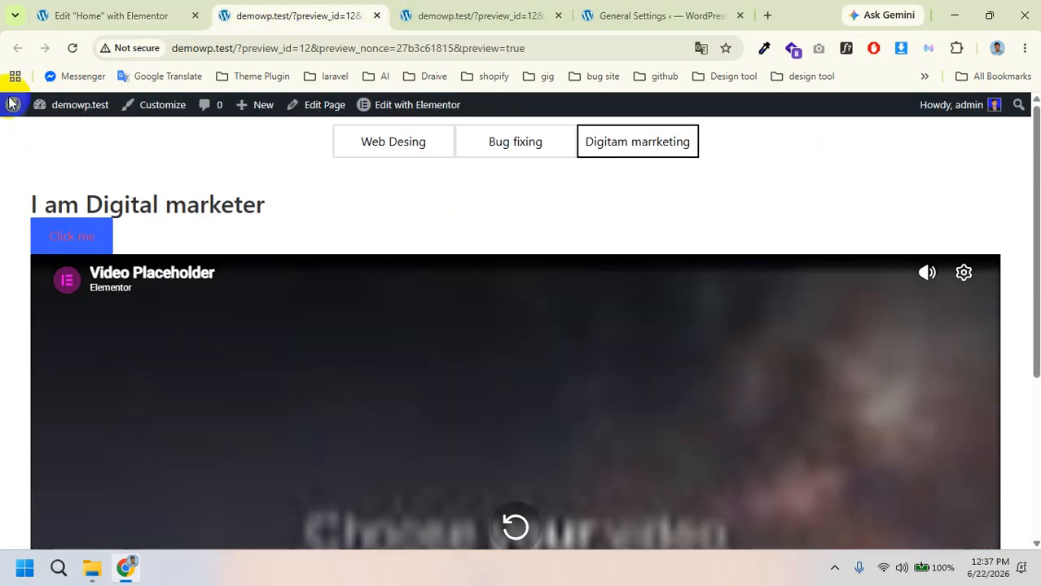
left_click(71, 50)
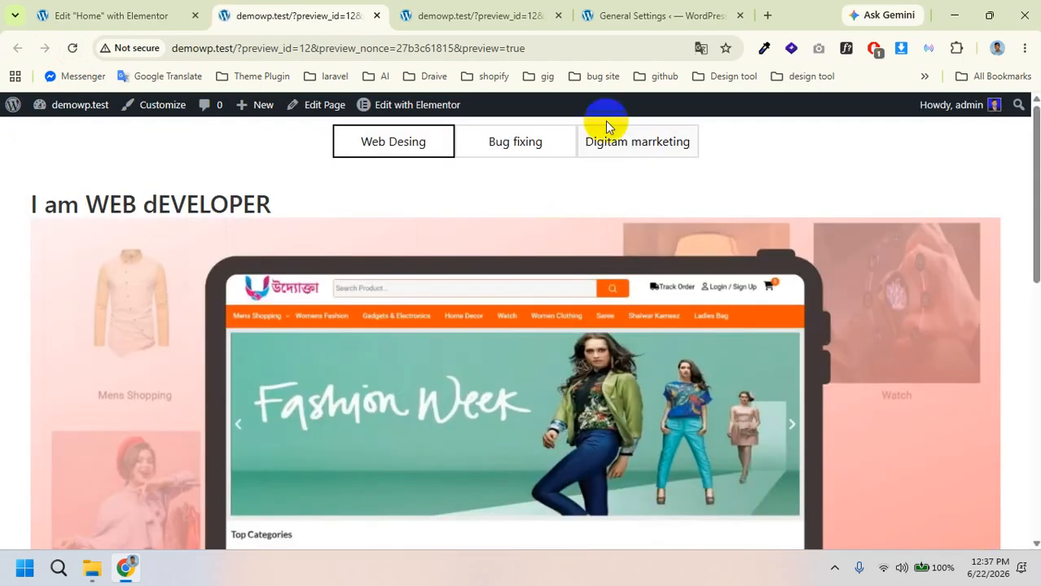
left_click(618, 140)
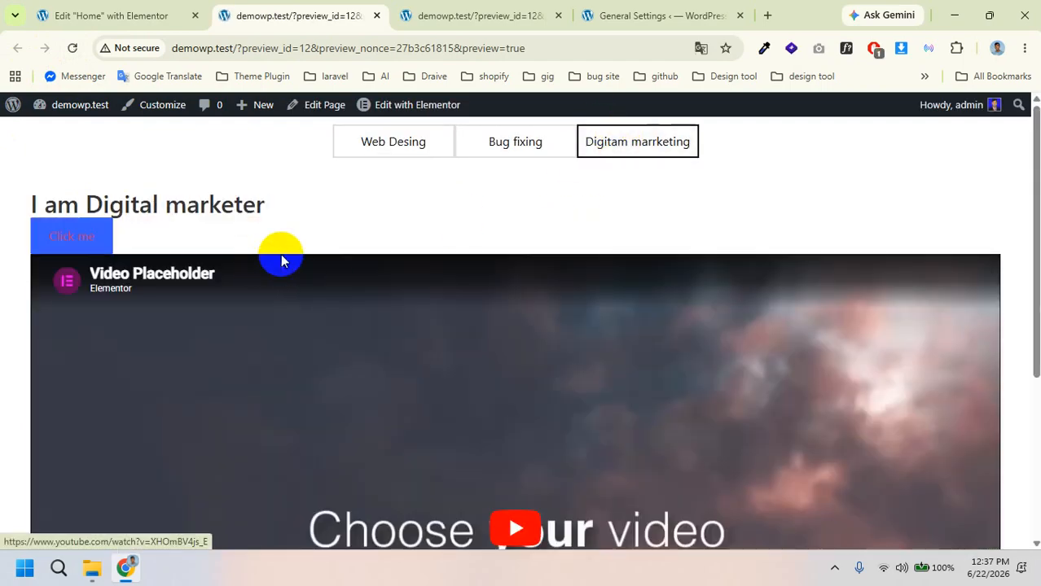
left_click(106, 16)
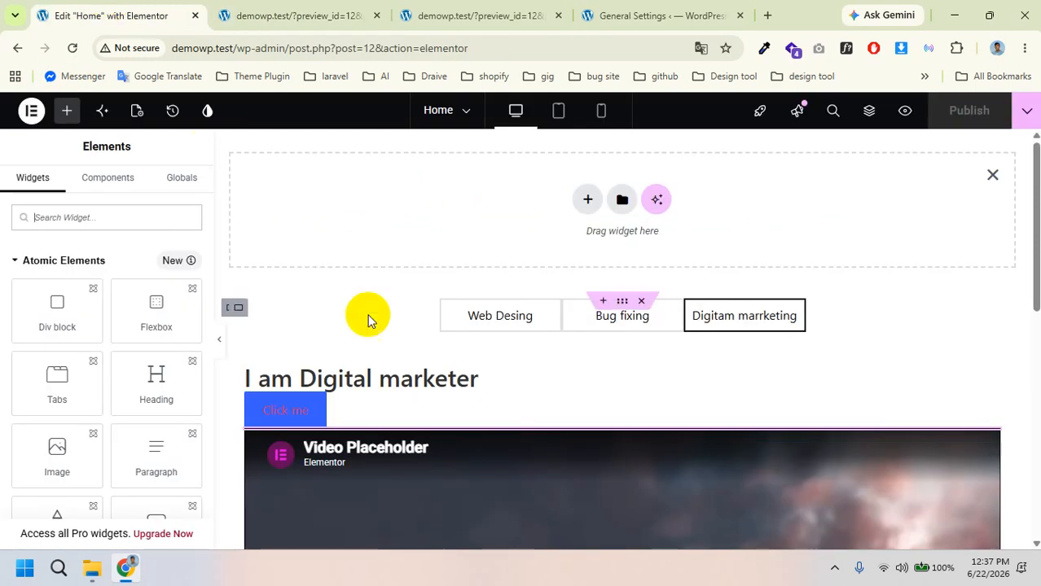
Step: Add a Video widget in the empty section and insert the house video uploaded from Downloads
scroll(121, 375, "down", 3)
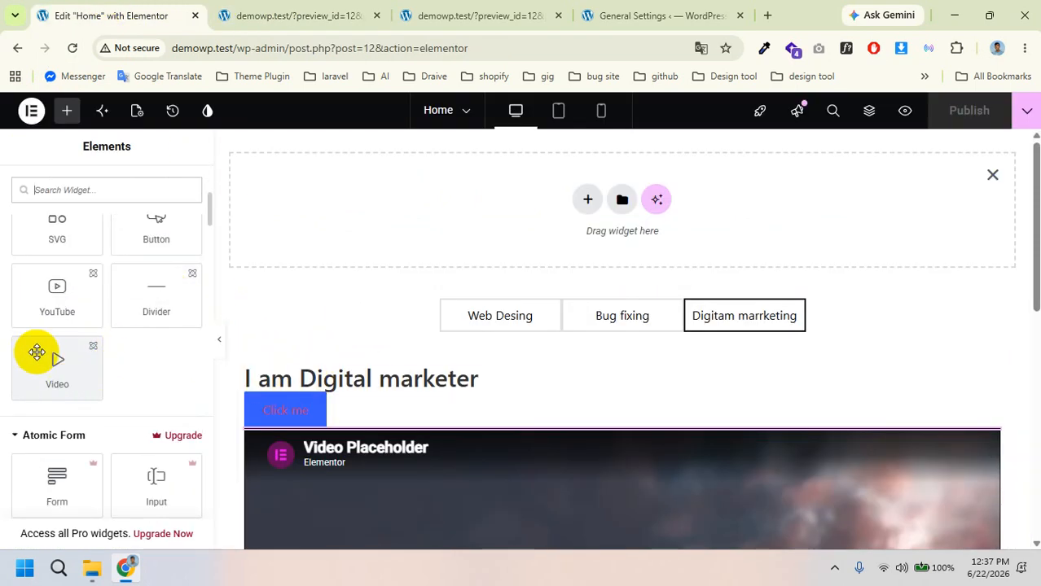
scroll(41, 358, "down", 1)
scroll(57, 362, "up", 1)
scroll(476, 370, "down", 6)
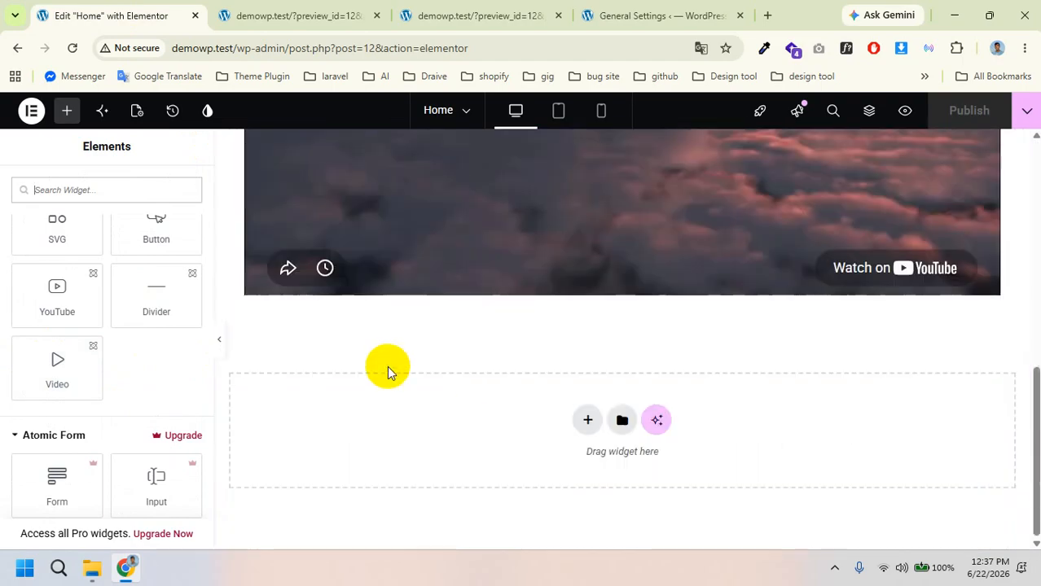
left_click_drag(57, 357, 384, 305)
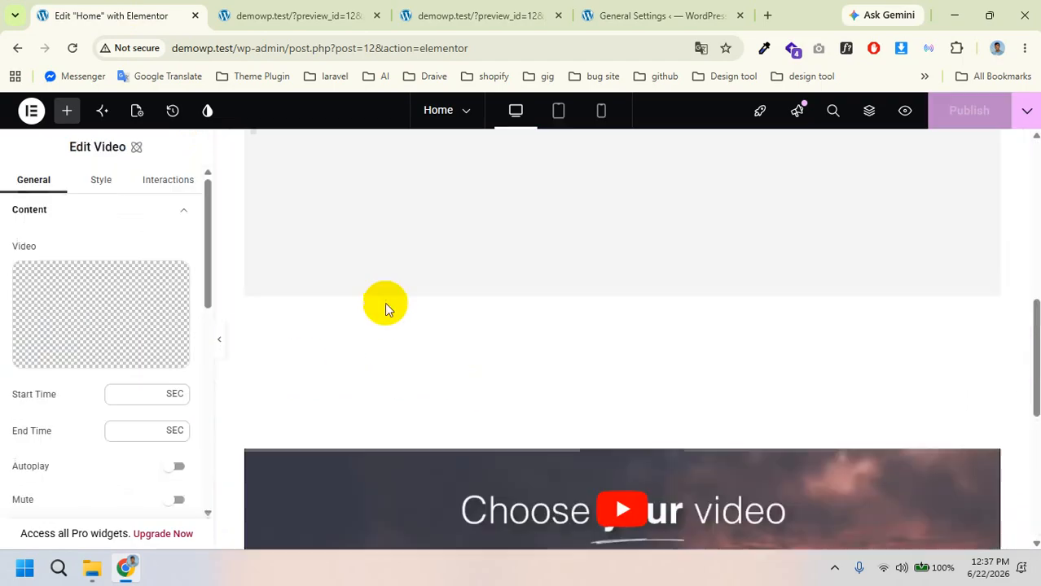
mouse_move(127, 333)
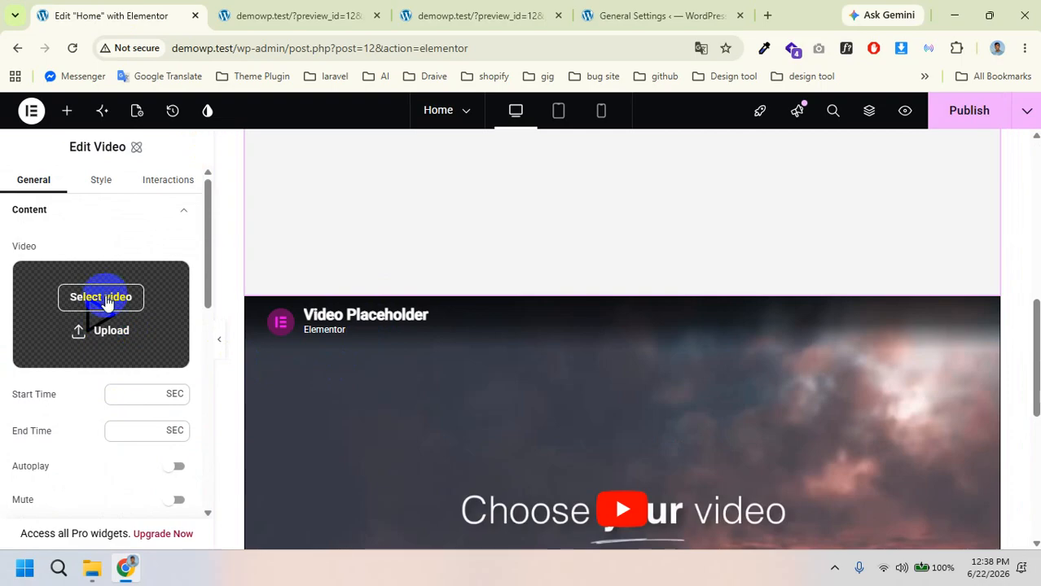
left_click(122, 347)
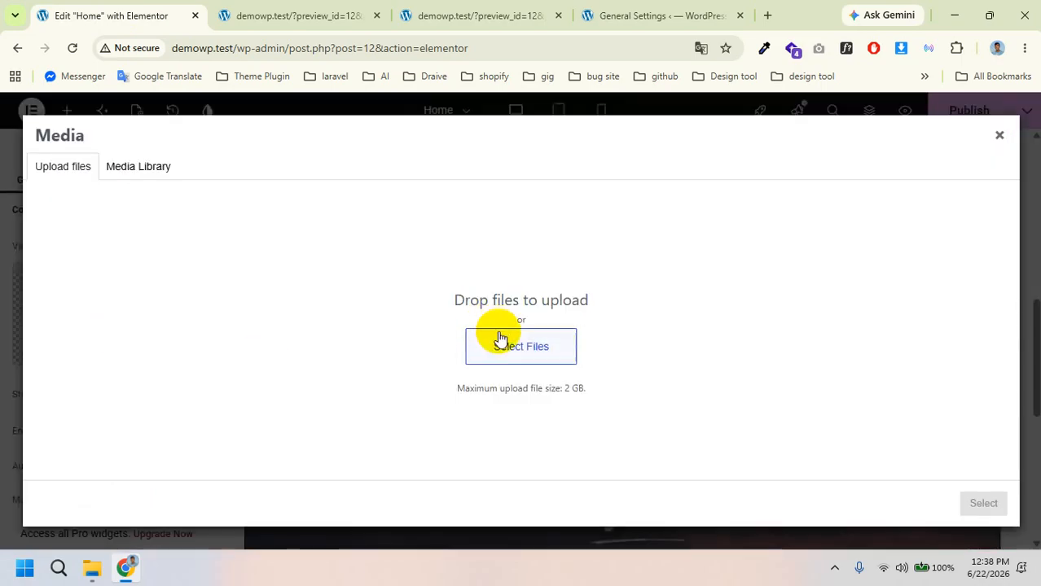
left_click(469, 353)
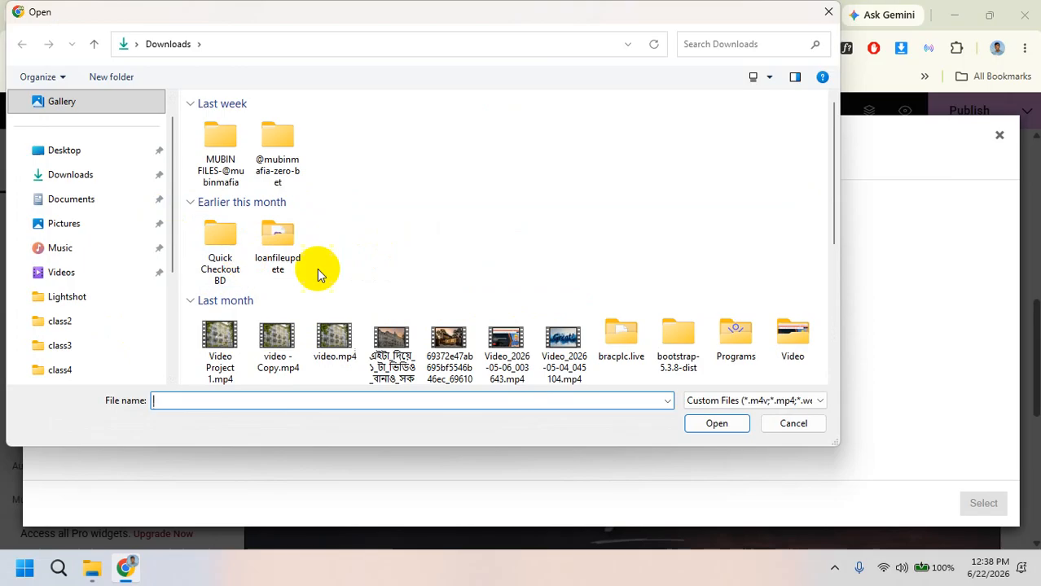
left_click(443, 342)
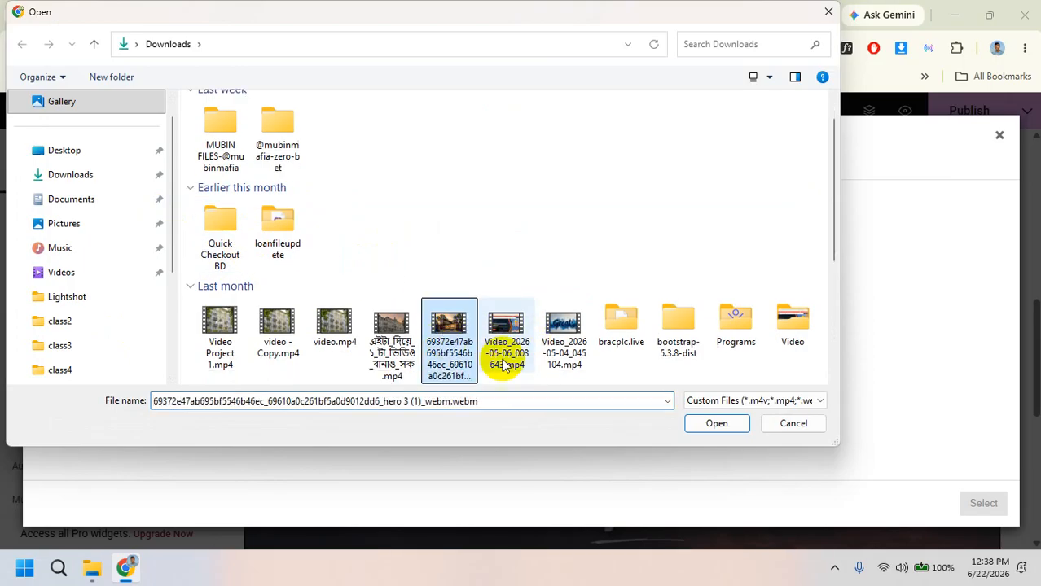
left_click(710, 422)
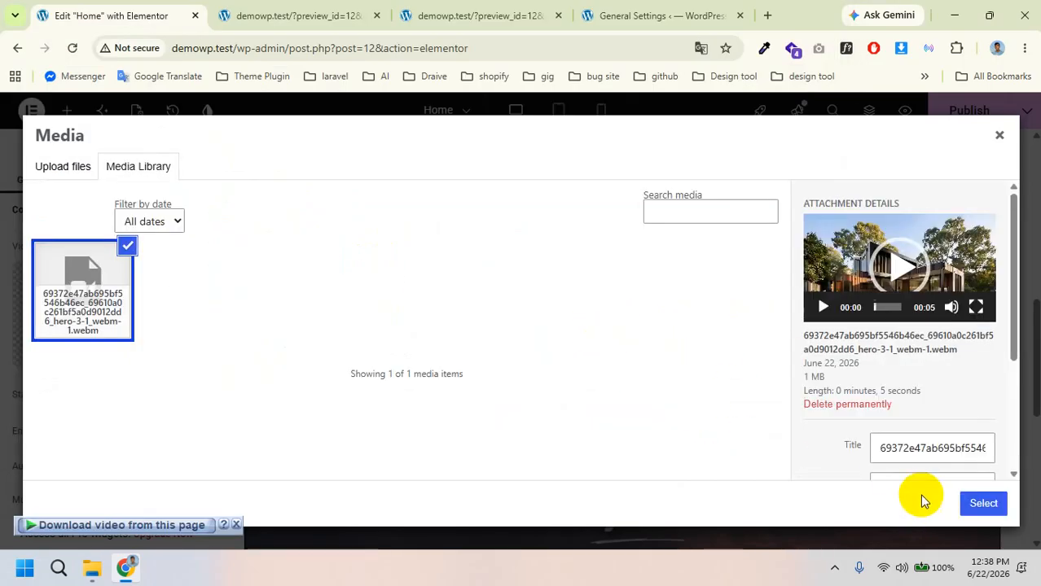
left_click(983, 504)
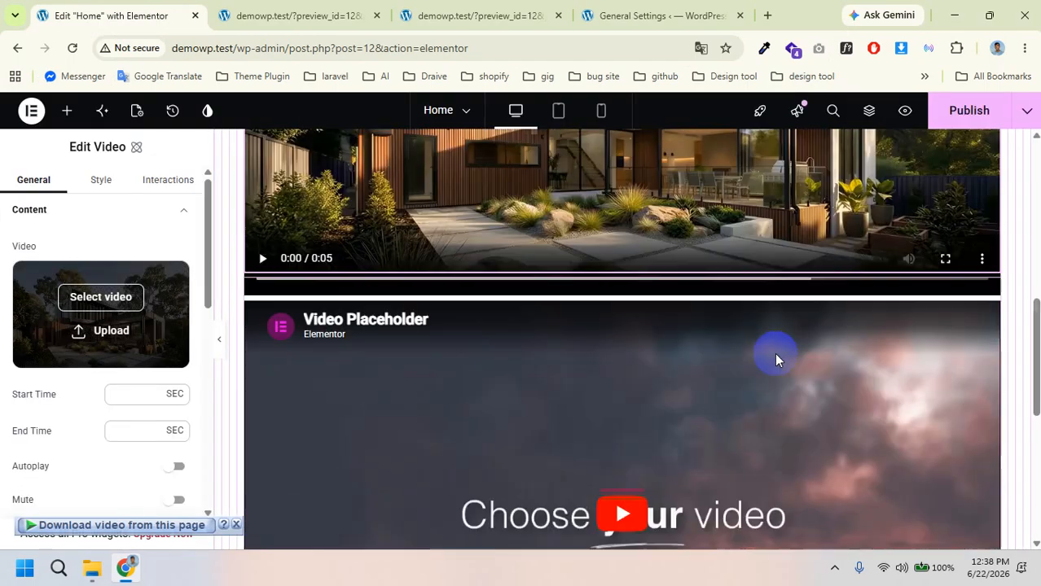
Step: Publish the Home page and switch to its preview
scroll(787, 378, "down", 3)
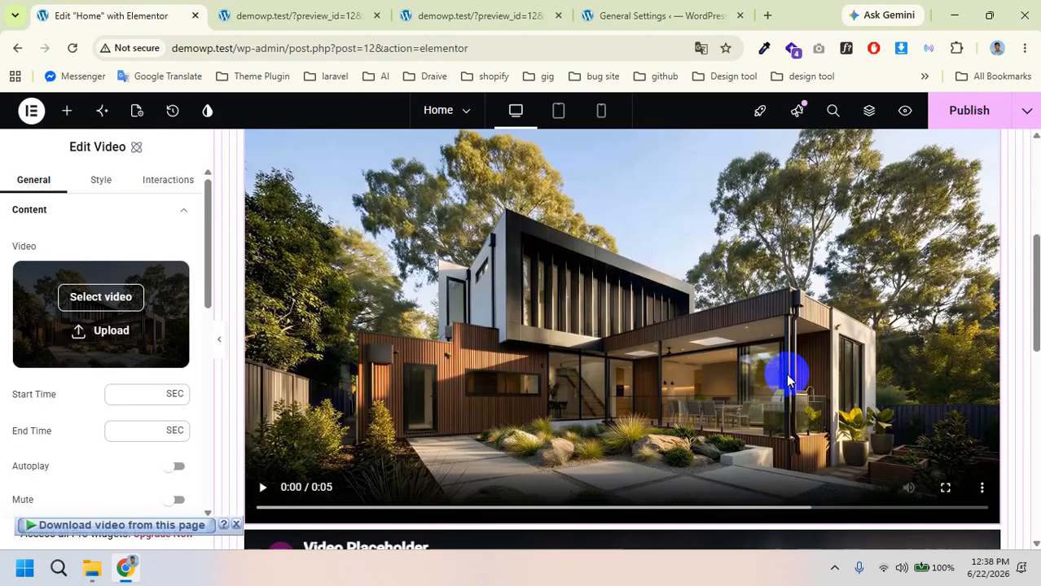
left_click(955, 109)
left_click(279, 15)
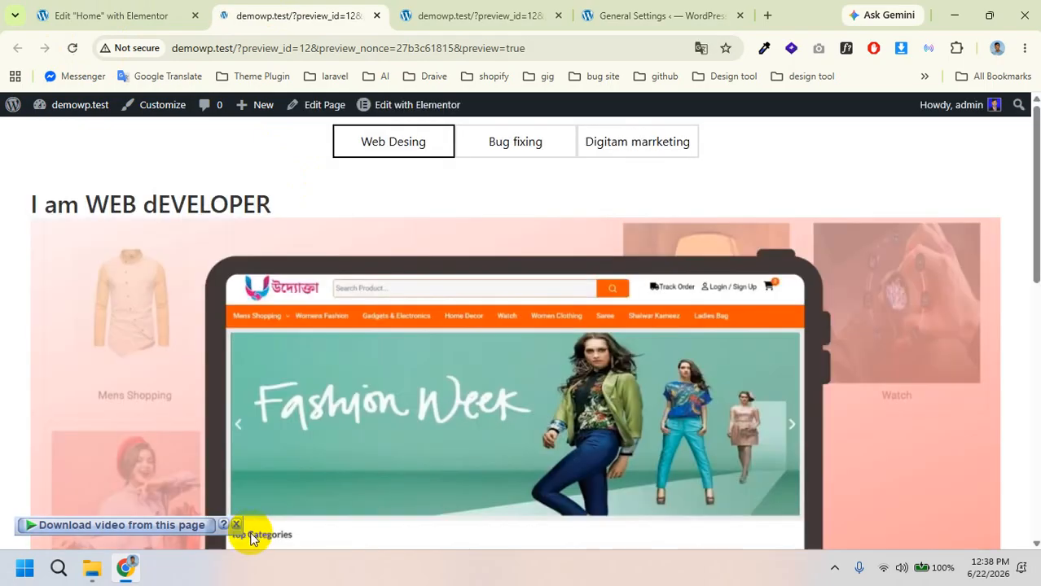
Step: Dismiss the download bar, view the house video under Digitam marrketing, then return to the editor
left_click(237, 525)
scroll(477, 351, "down", 8)
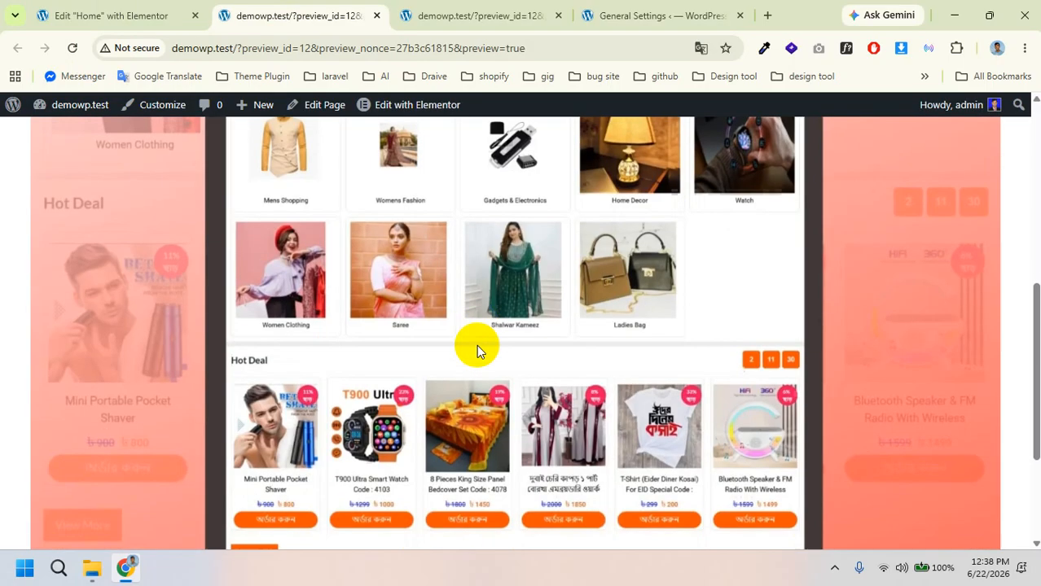
scroll(477, 346, "up", 5)
scroll(552, 237, "up", 5)
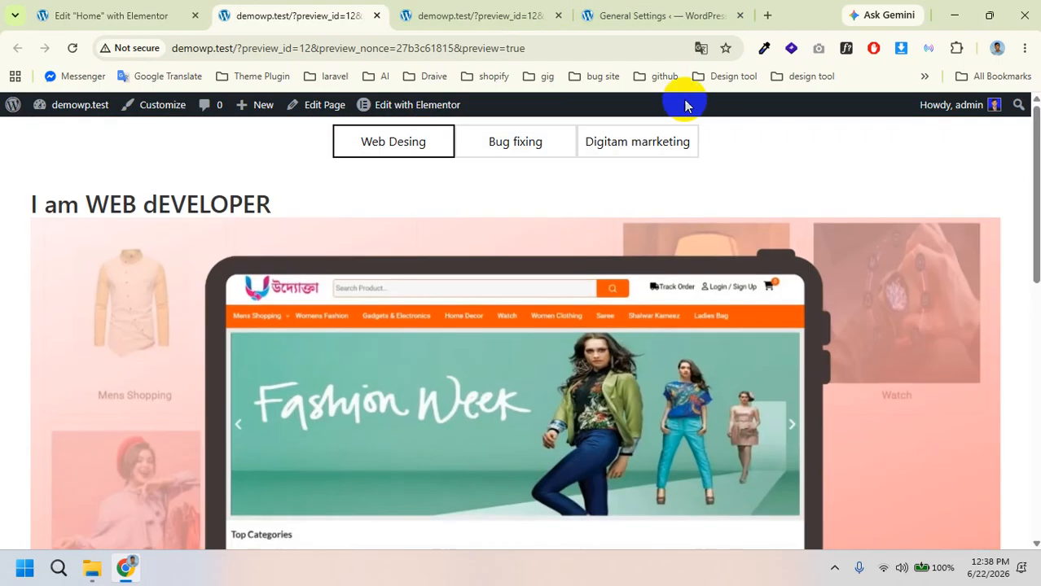
left_click(667, 139)
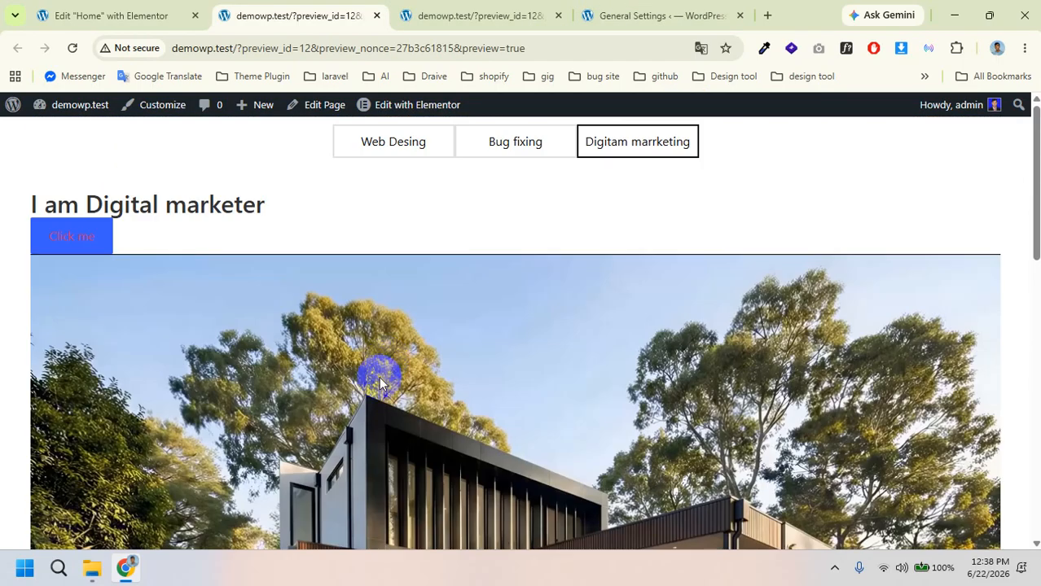
scroll(371, 379, "down", 5)
scroll(370, 381, "up", 5)
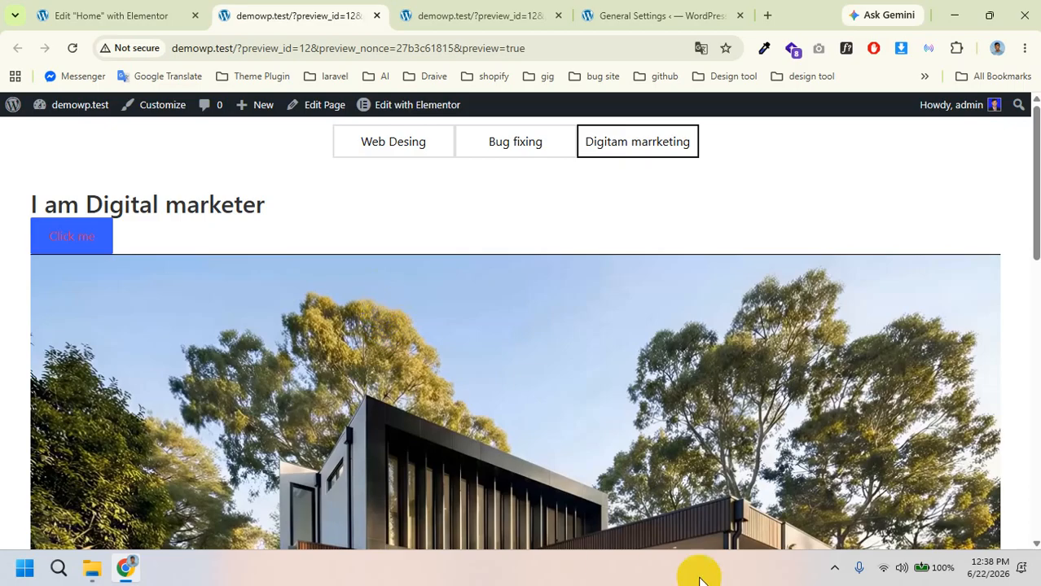
left_click(127, 14)
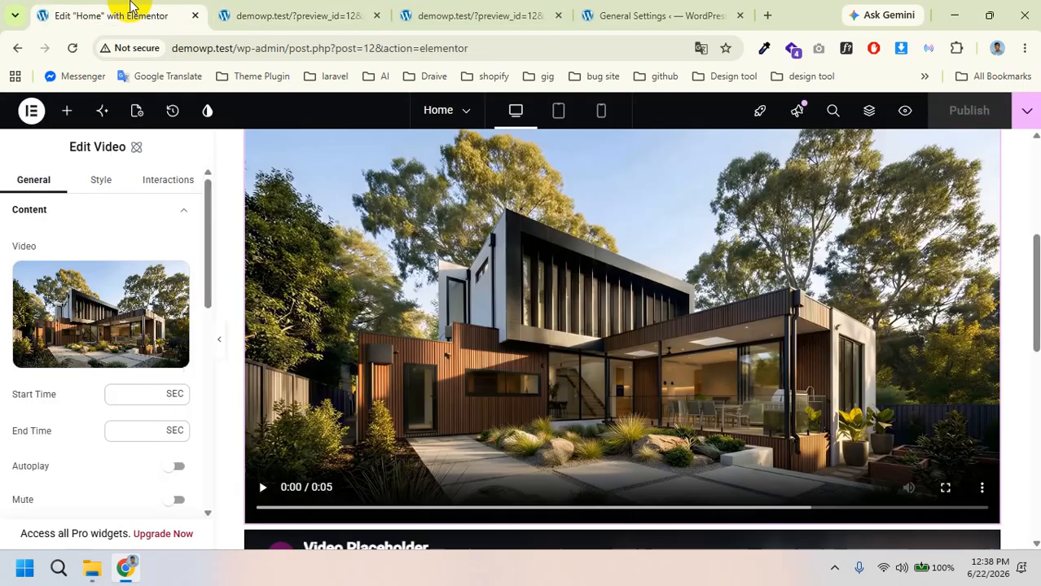
Step: Collapse the Atomic Elements widget group and show the Web Desing tab's content
left_click(67, 111)
scroll(102, 341, "down", 5)
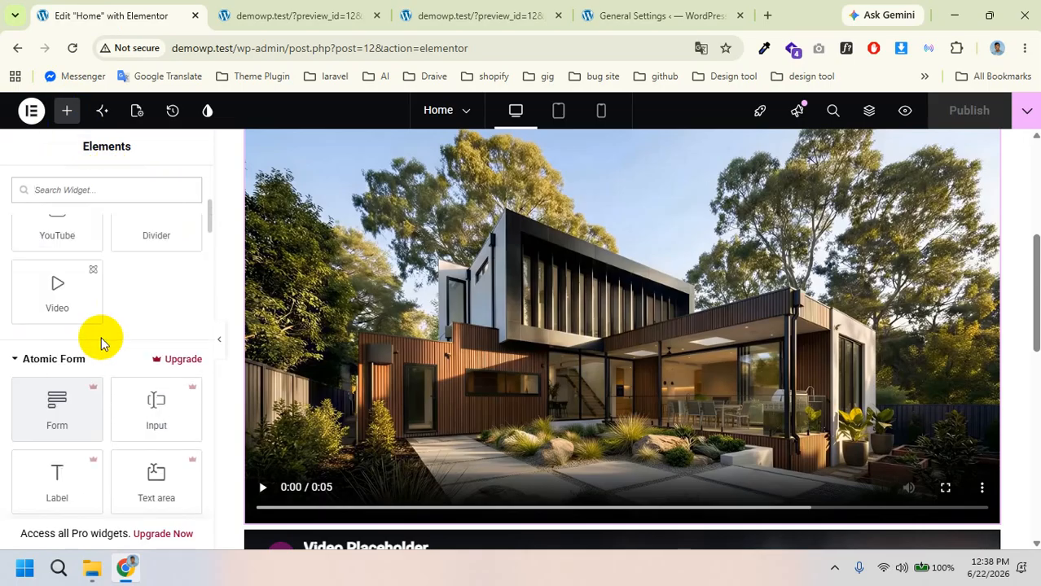
scroll(101, 341, "up", 5)
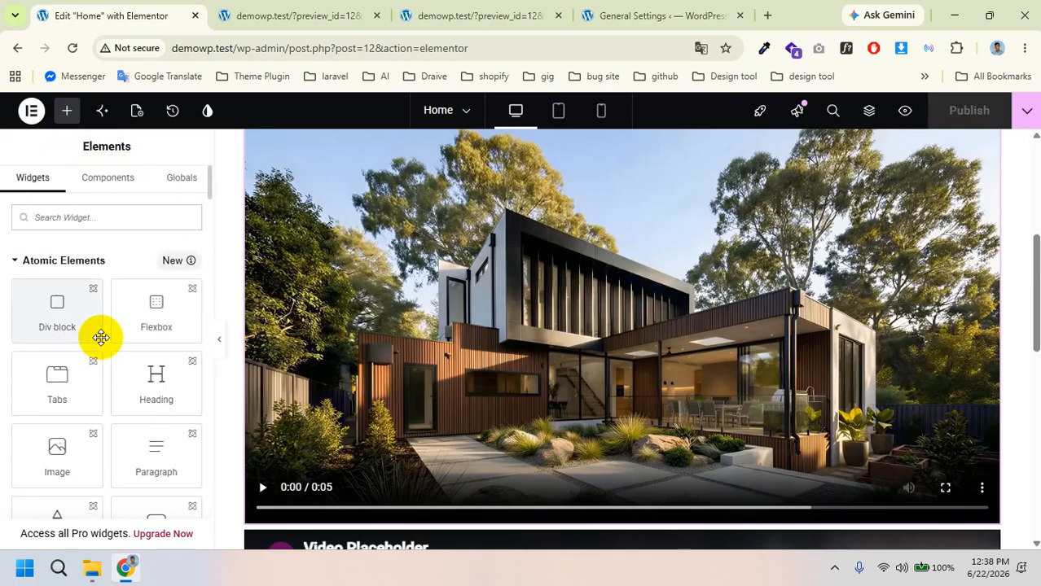
left_click(13, 263)
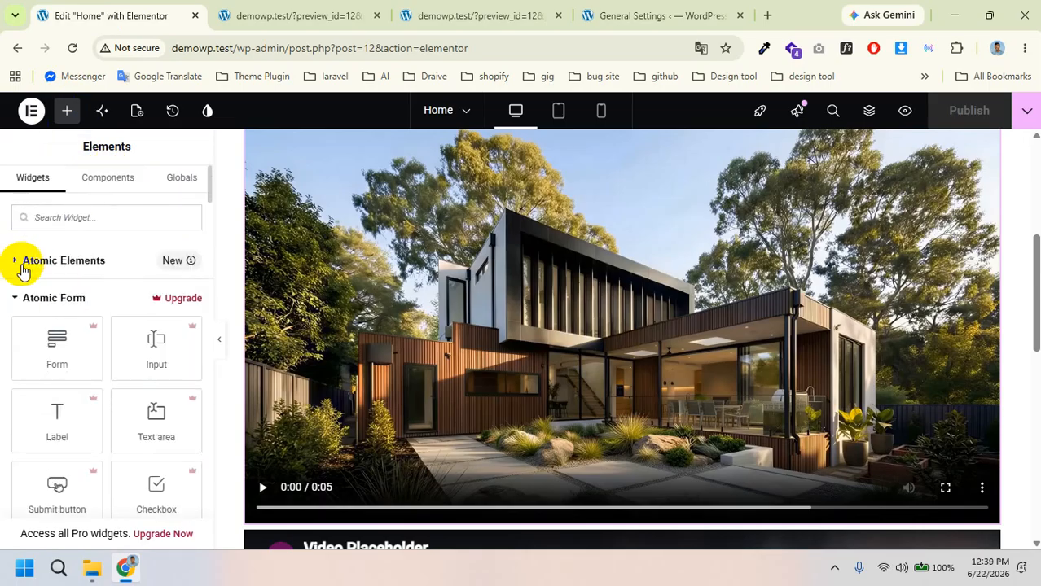
scroll(560, 313, "down", 4)
scroll(560, 313, "up", 3)
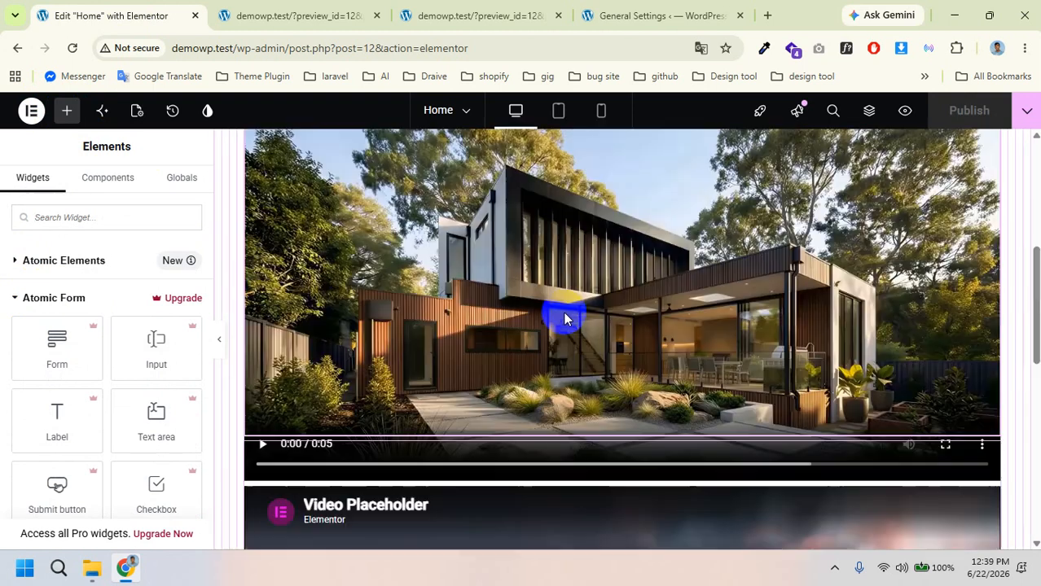
scroll(568, 310, "down", 4)
scroll(575, 298, "up", 5)
scroll(570, 295, "up", 3)
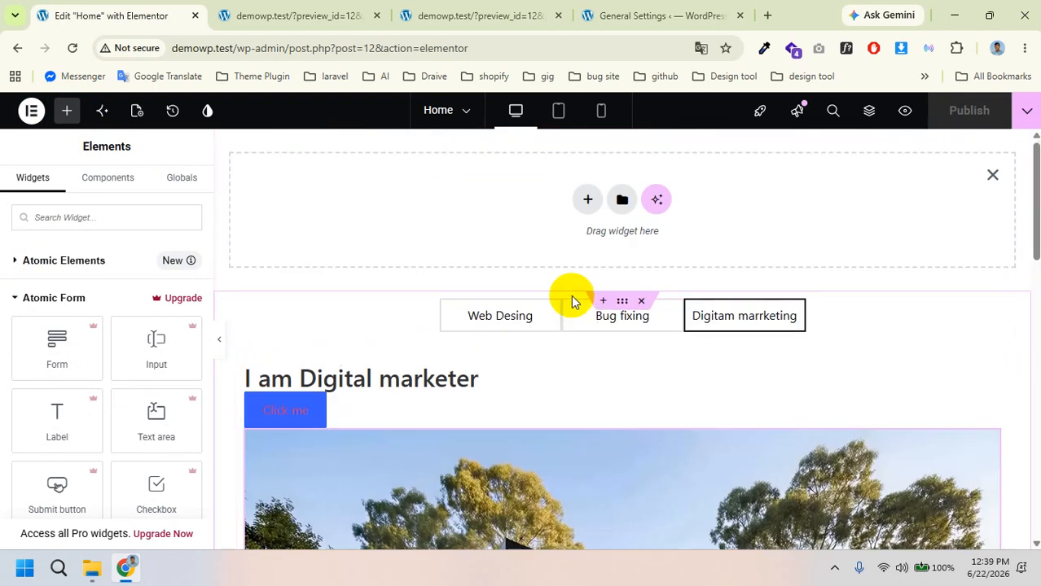
left_click(517, 314)
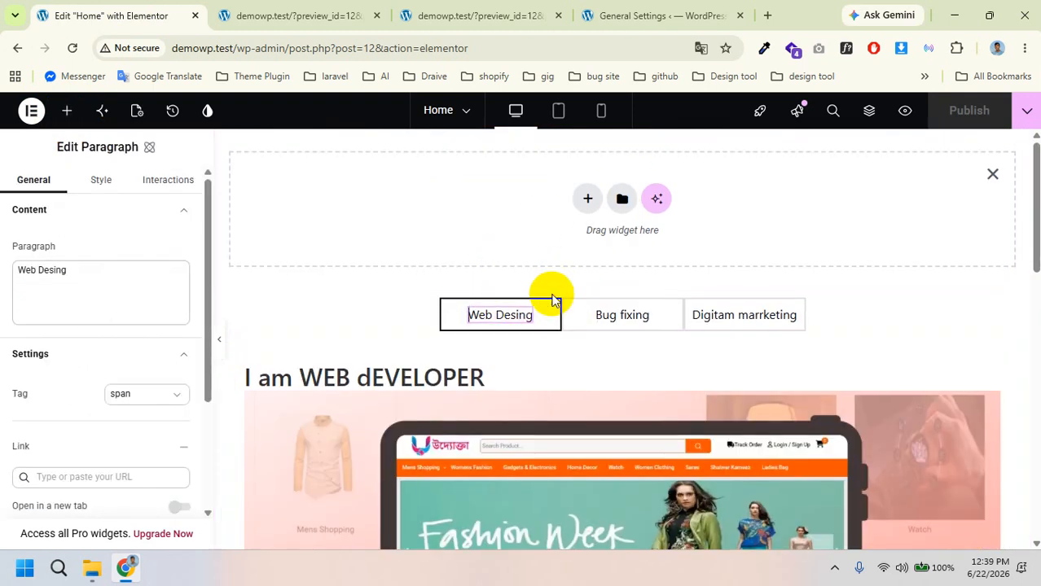
Step: Add a single-column Flexbox container at the bottom of the page
scroll(610, 372, "down", 10)
left_click(588, 424)
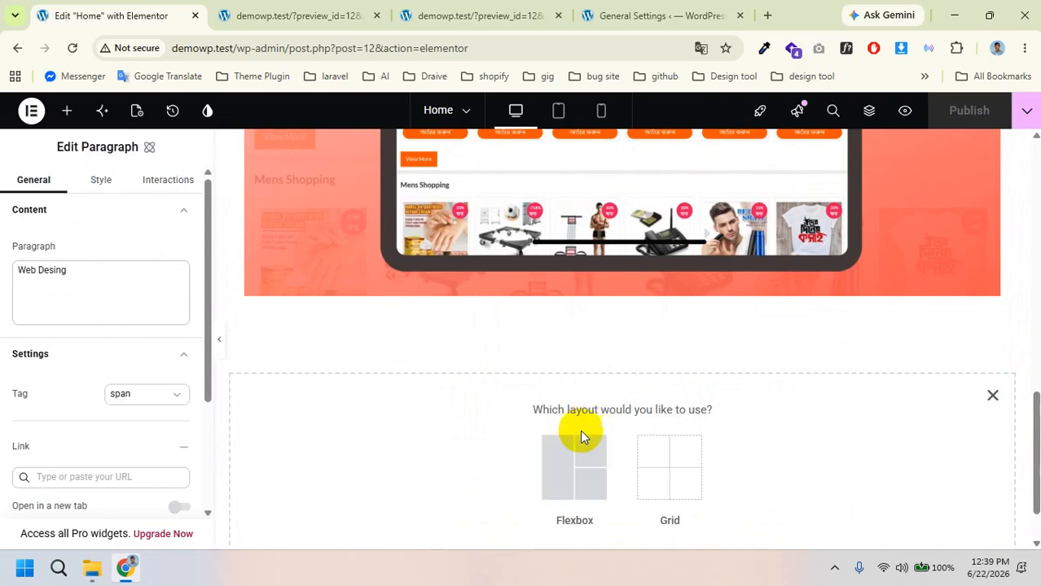
left_click(580, 433)
left_click(393, 454)
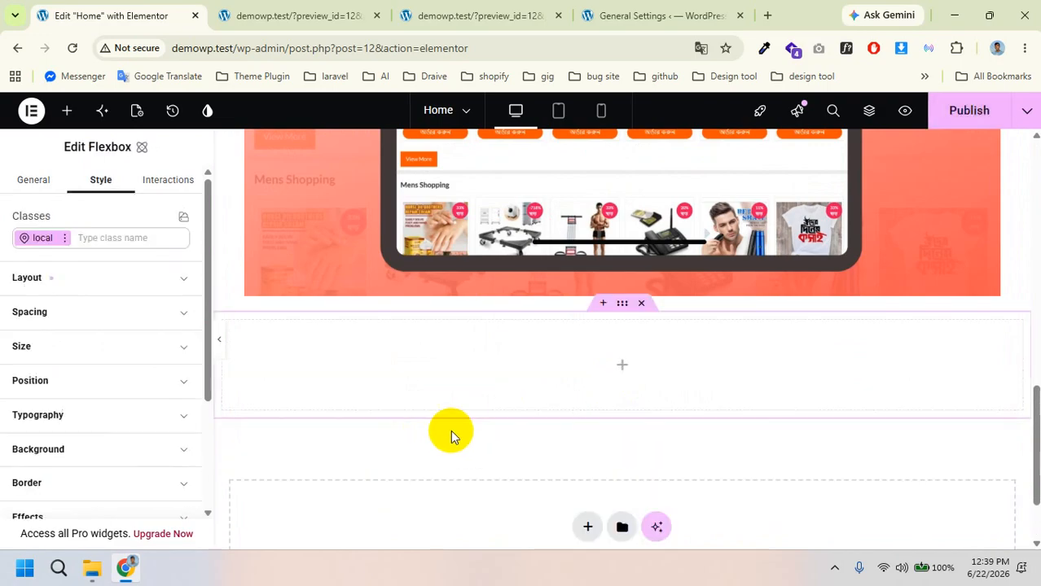
left_click(70, 111)
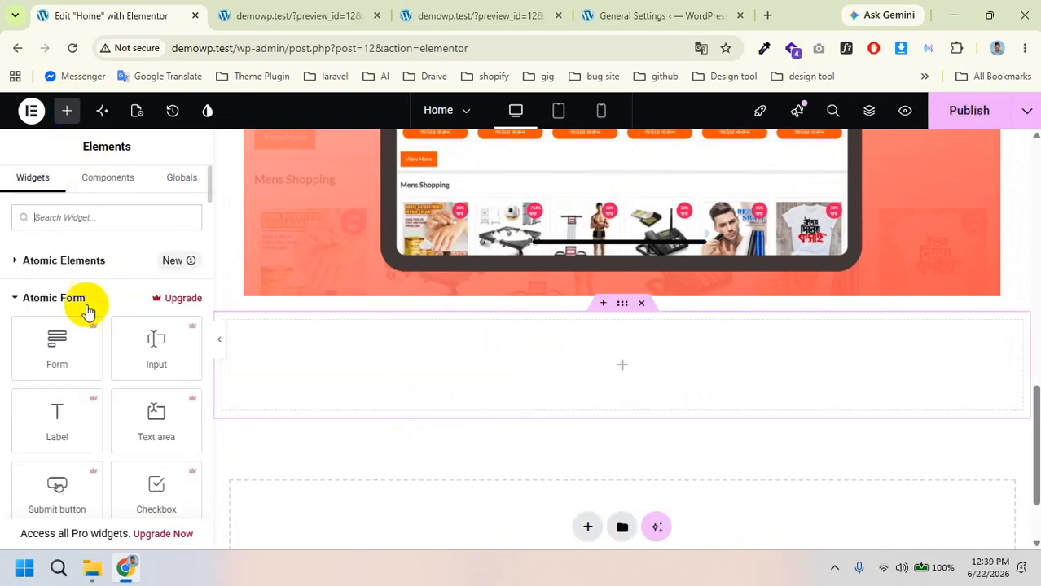
Step: Collapse the Atomic Form and Custom Widget groups and inspect the Form widget's upgrade promo
left_click(40, 299)
scroll(65, 330, "down", 1)
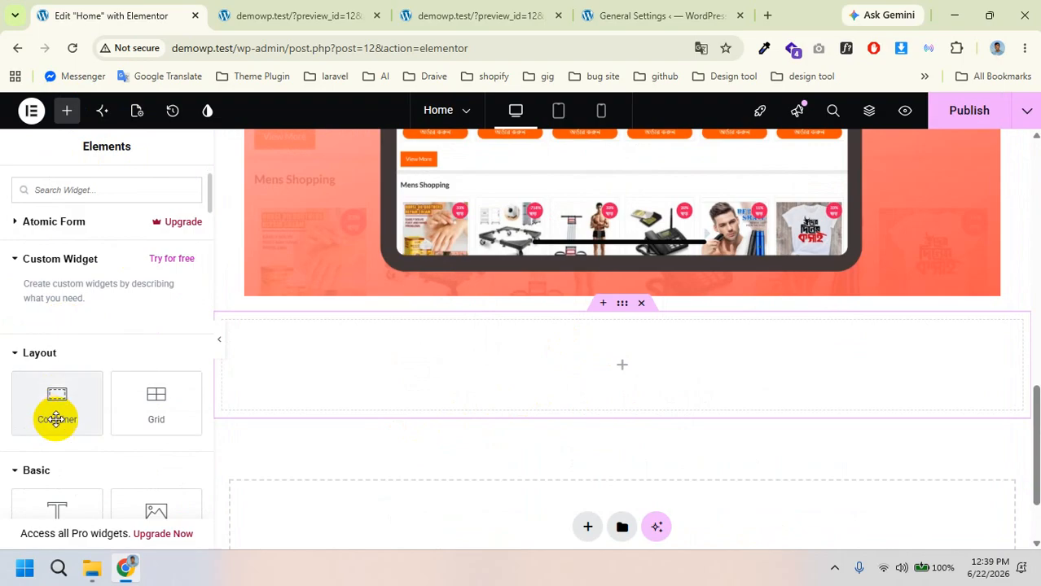
scroll(61, 419, "up", 1)
left_click(19, 335)
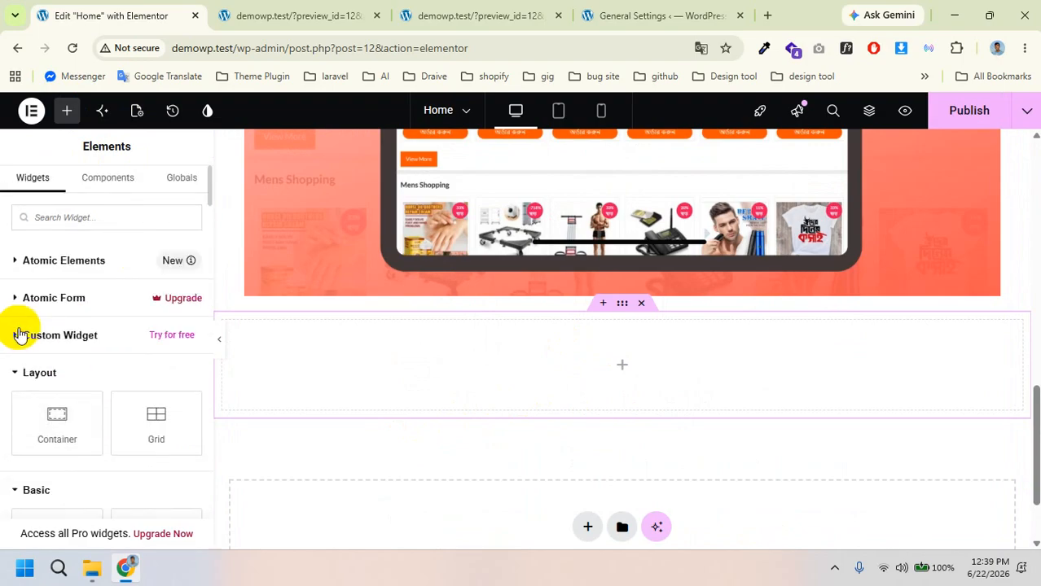
left_click(11, 303)
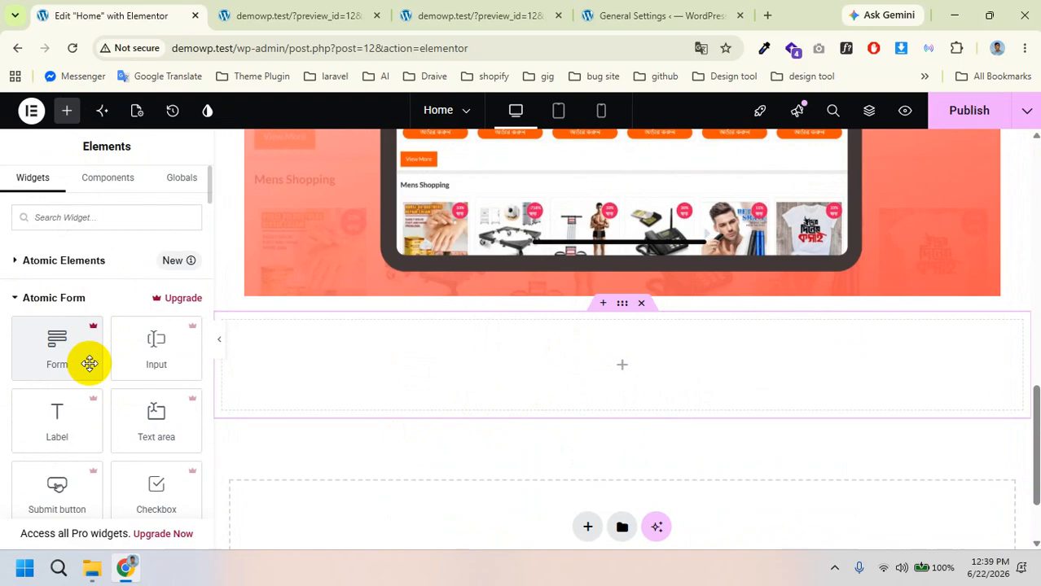
left_click(63, 348)
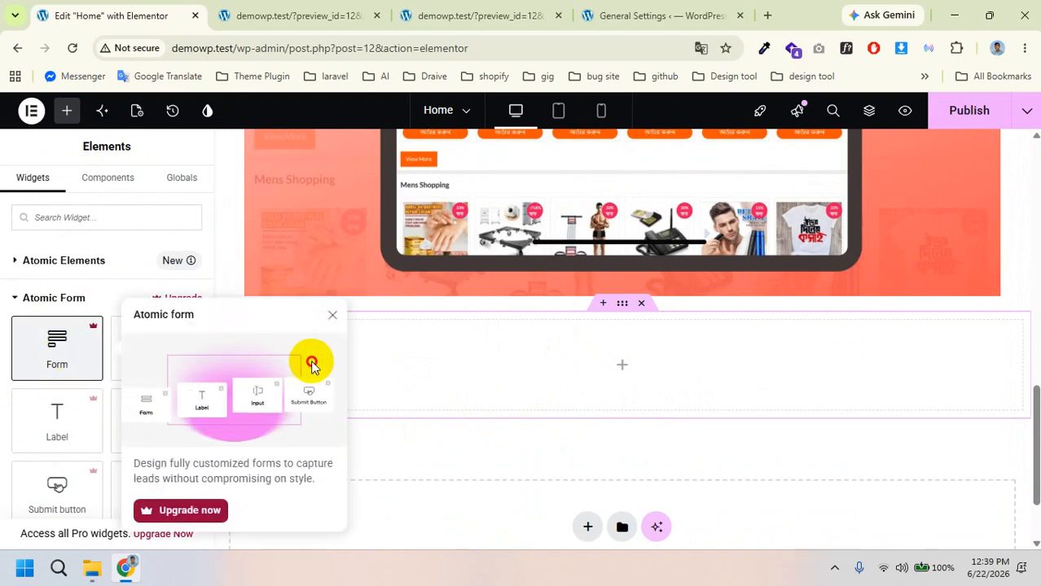
left_click(13, 299)
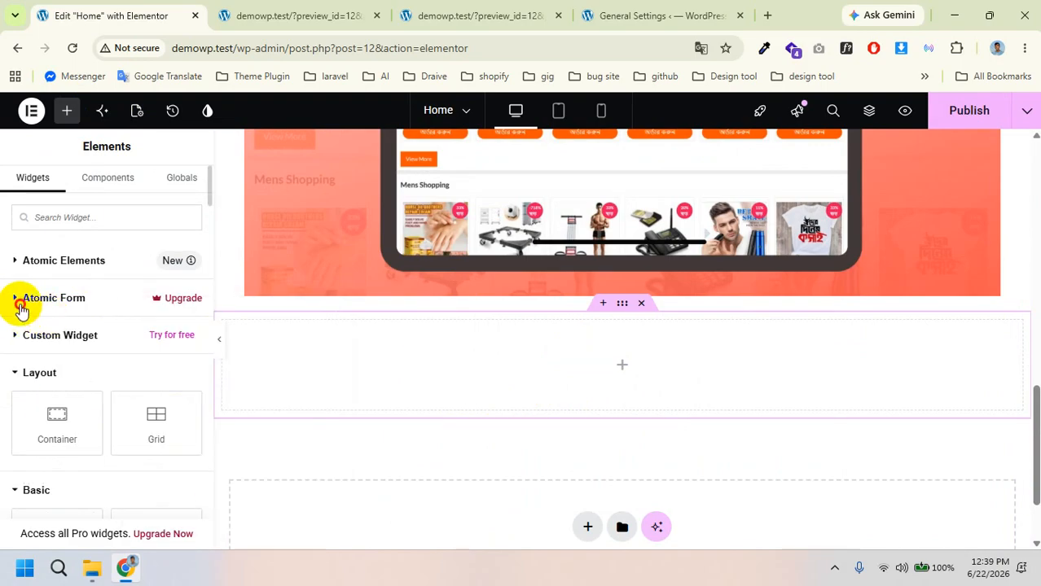
left_click(20, 307)
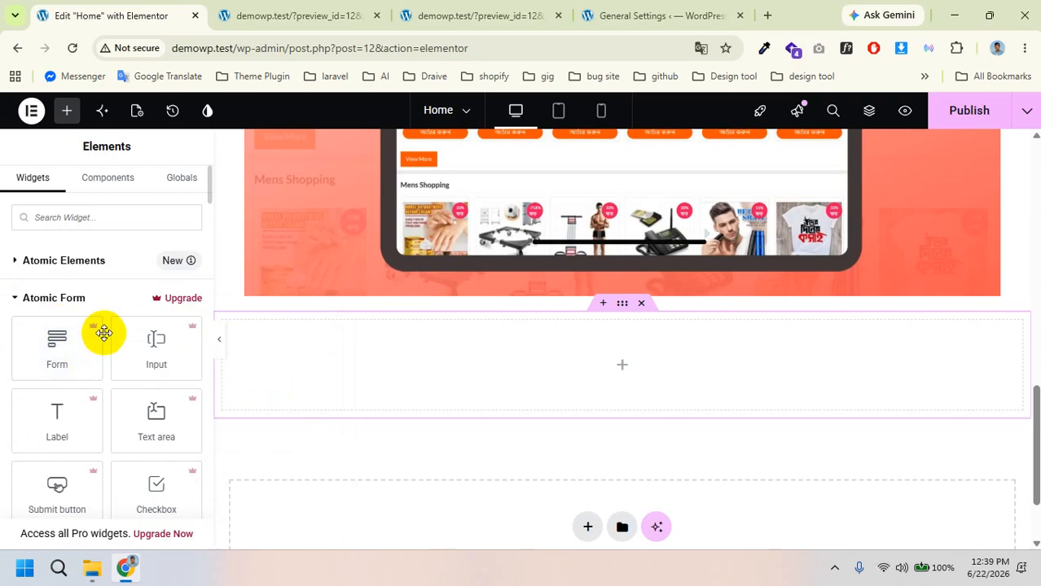
scroll(139, 391, "down", 2)
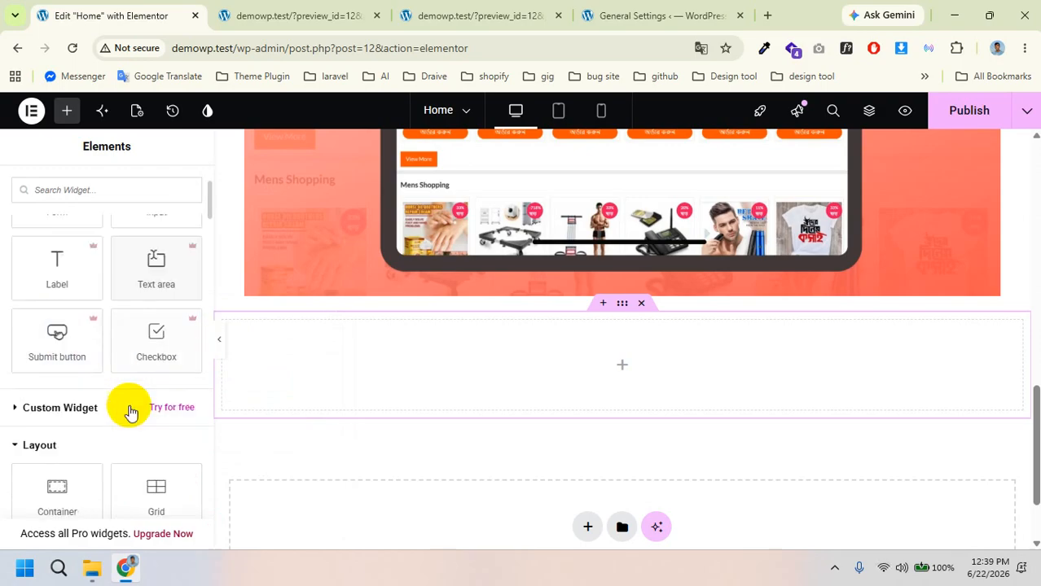
scroll(97, 342, "up", 2)
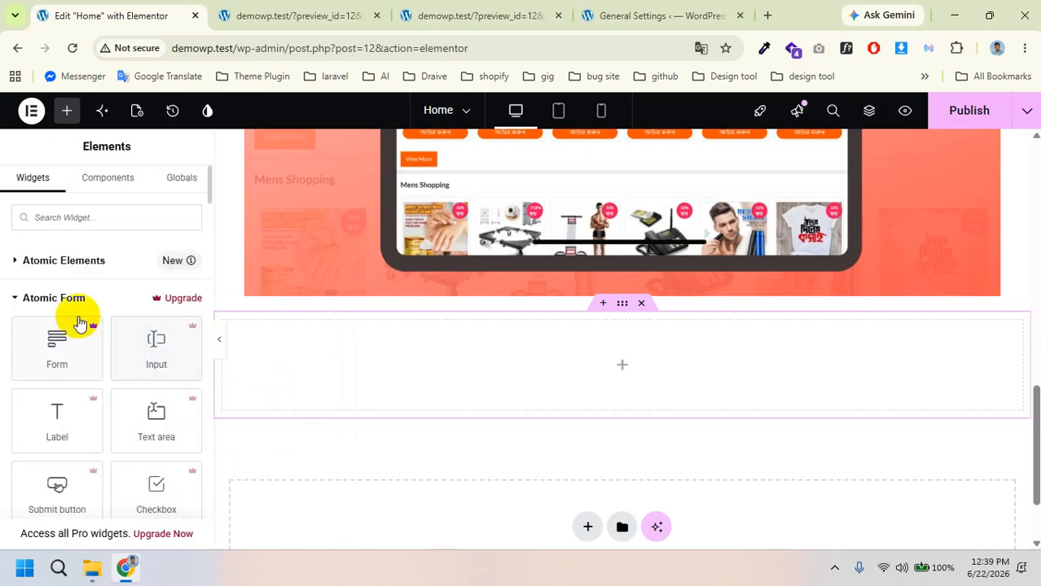
Step: Collapse Atomic Elements, Atomic Form and Custom Widget, then scroll down to the Basic widgets
left_click(43, 261)
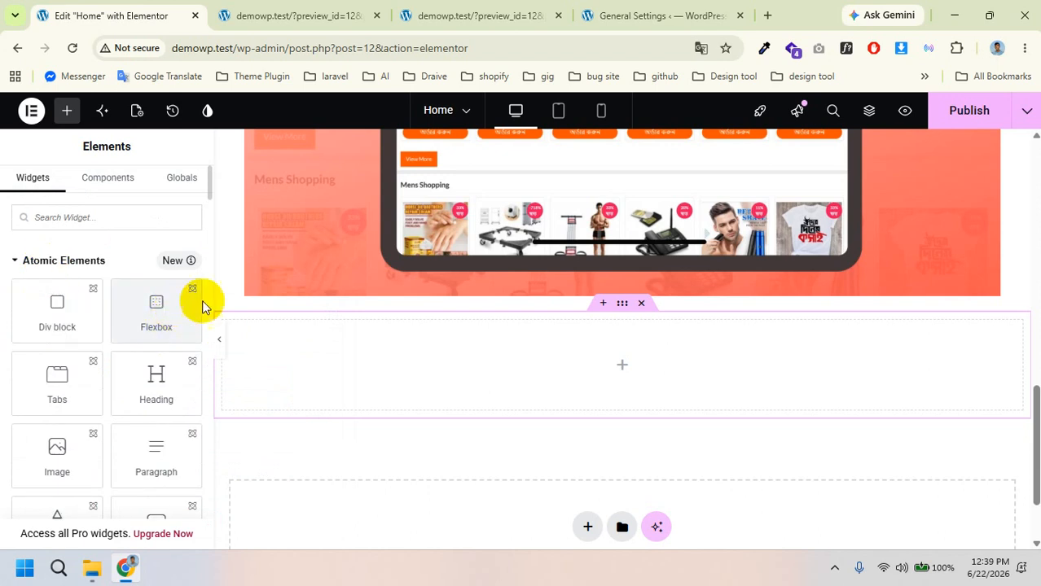
left_click(27, 260)
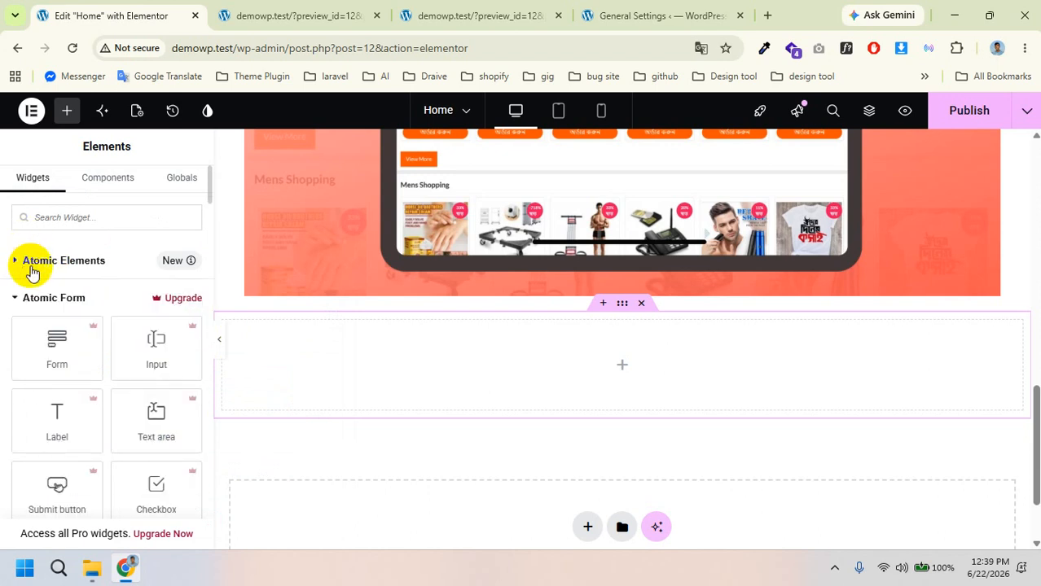
left_click(24, 298)
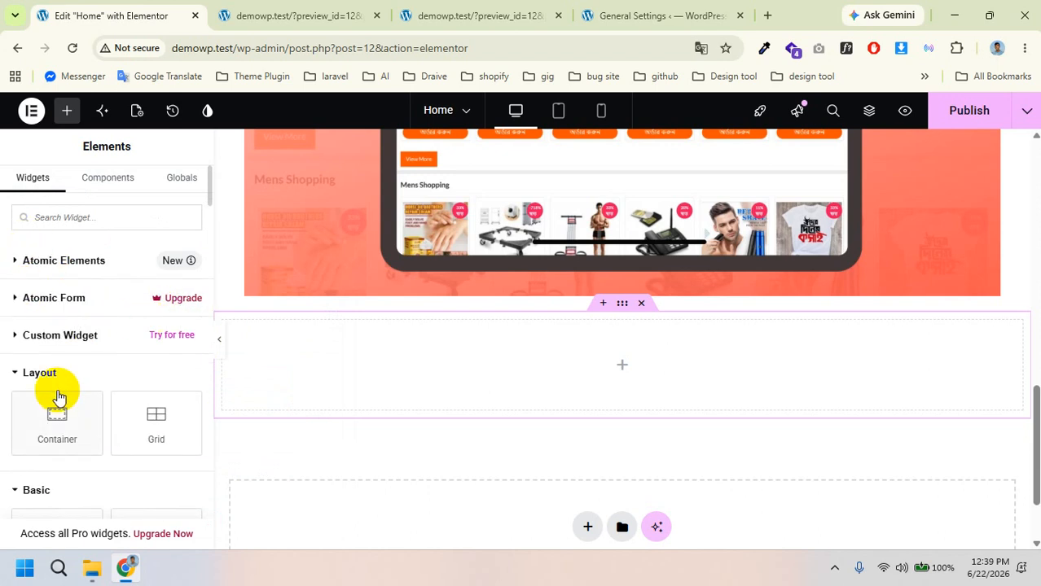
left_click(23, 336)
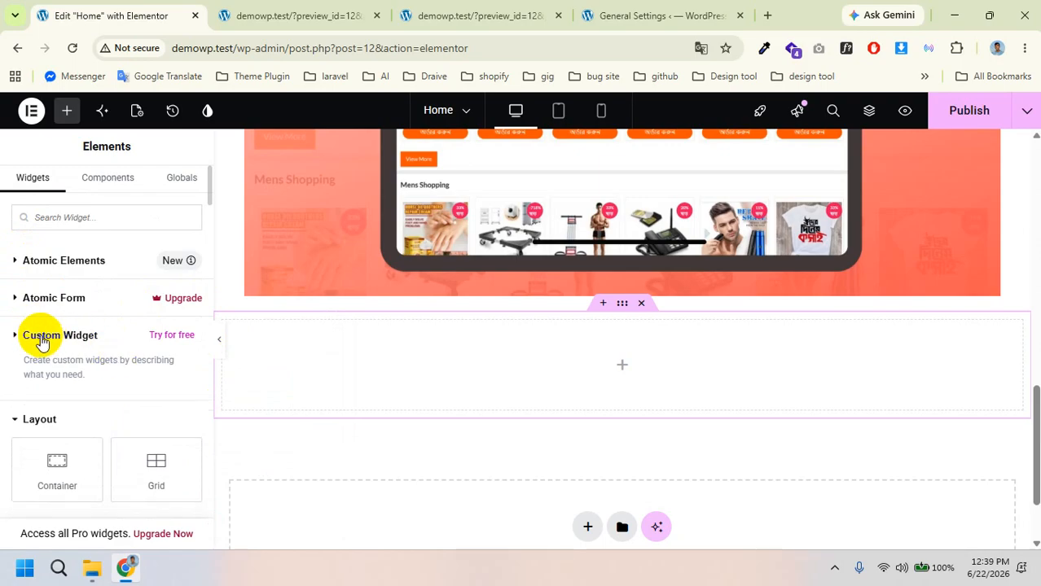
left_click(26, 339)
scroll(87, 401, "down", 2)
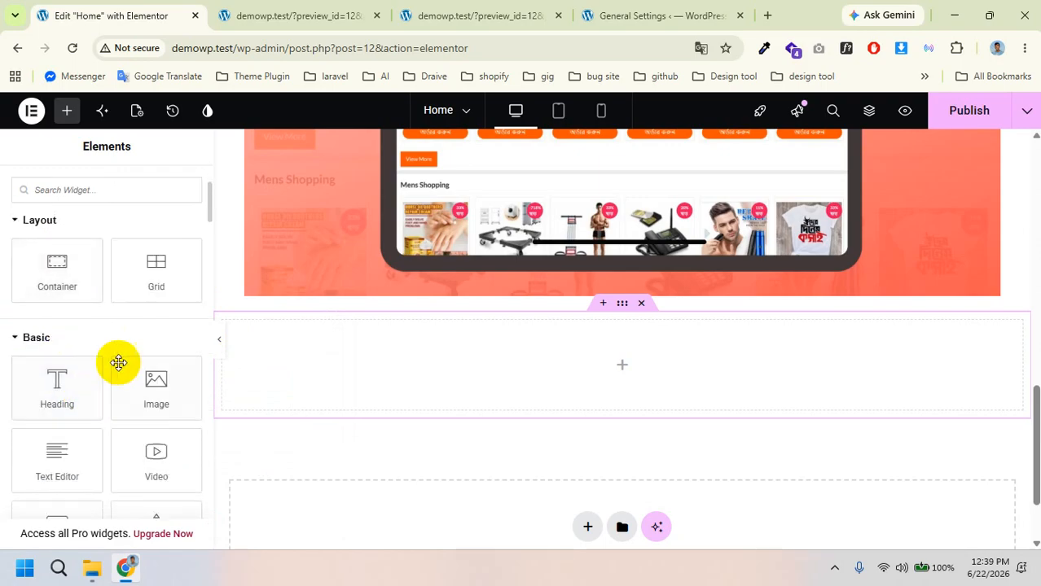
scroll(114, 363, "down", 1)
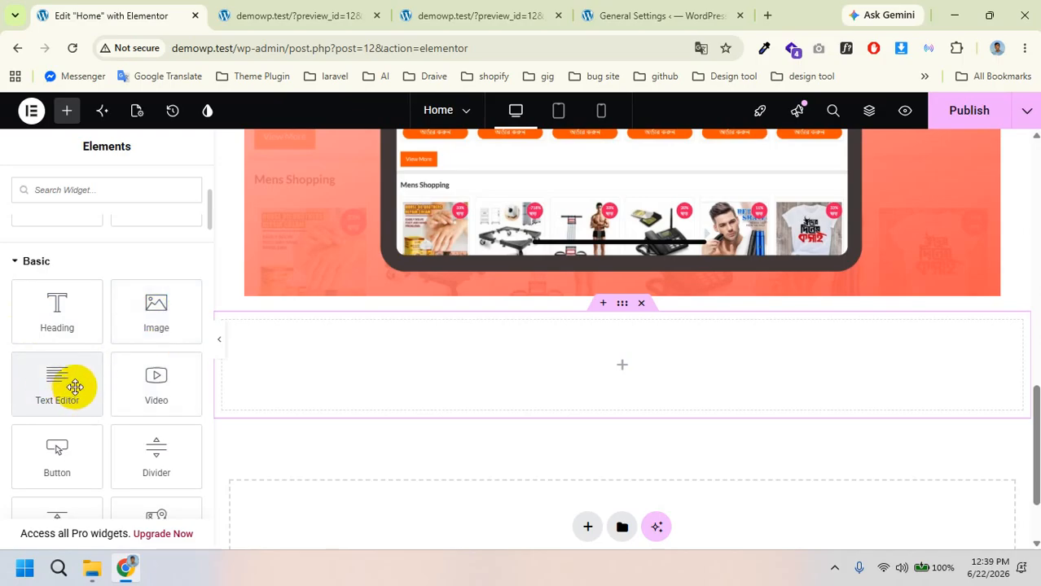
scroll(159, 389, "down", 1)
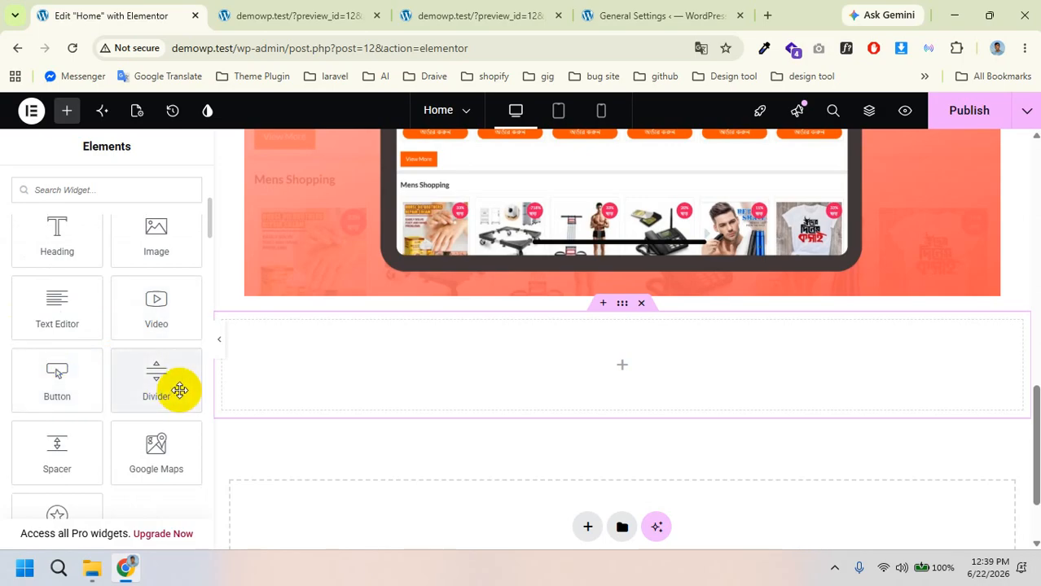
scroll(150, 389, "down", 1)
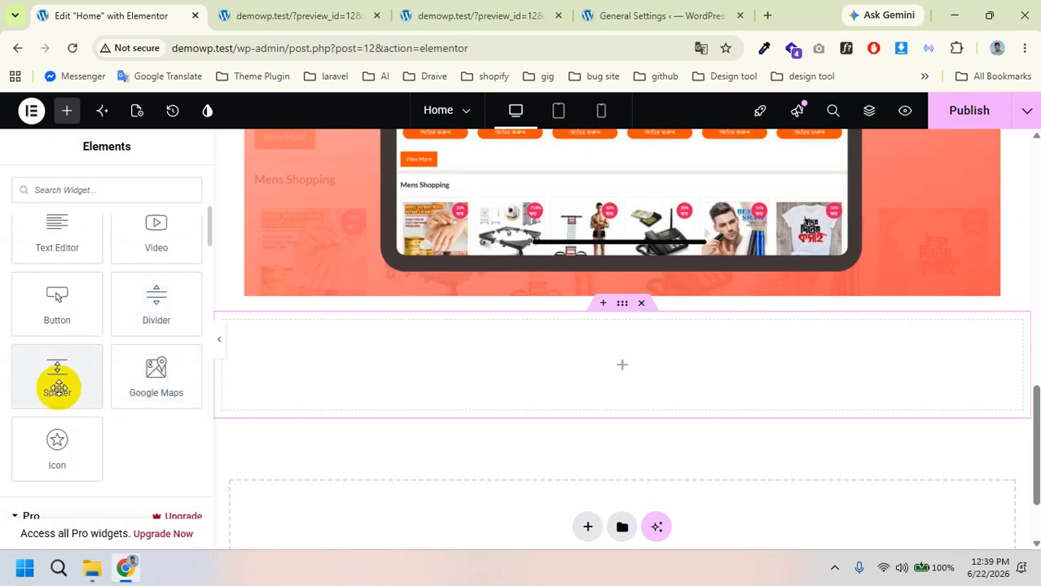
scroll(475, 442, "up", 10)
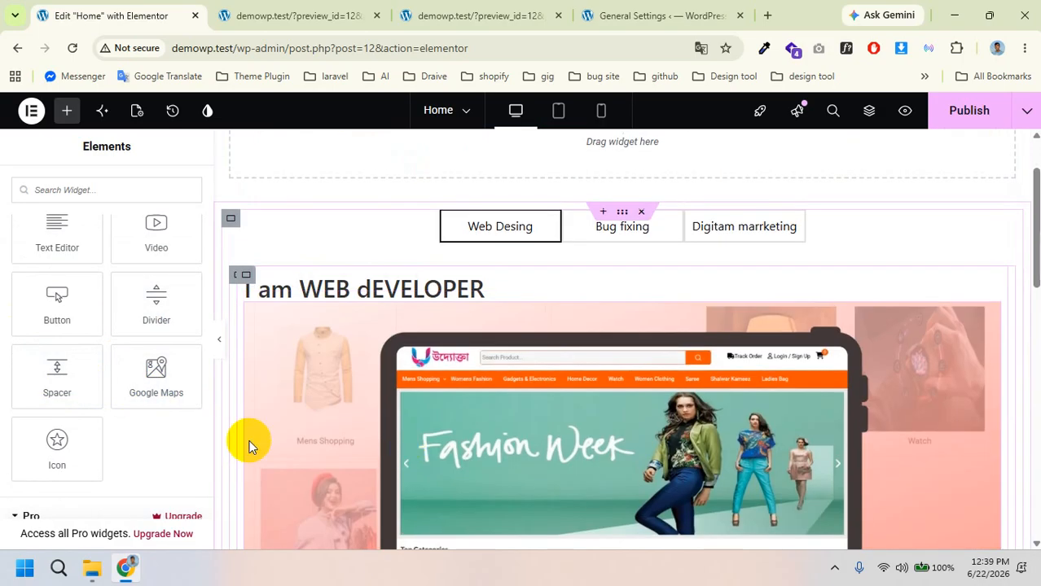
Step: Place a 181 px Spacer under the I am WEB dEVELOPER heading and publish
left_click_drag(57, 376, 472, 311)
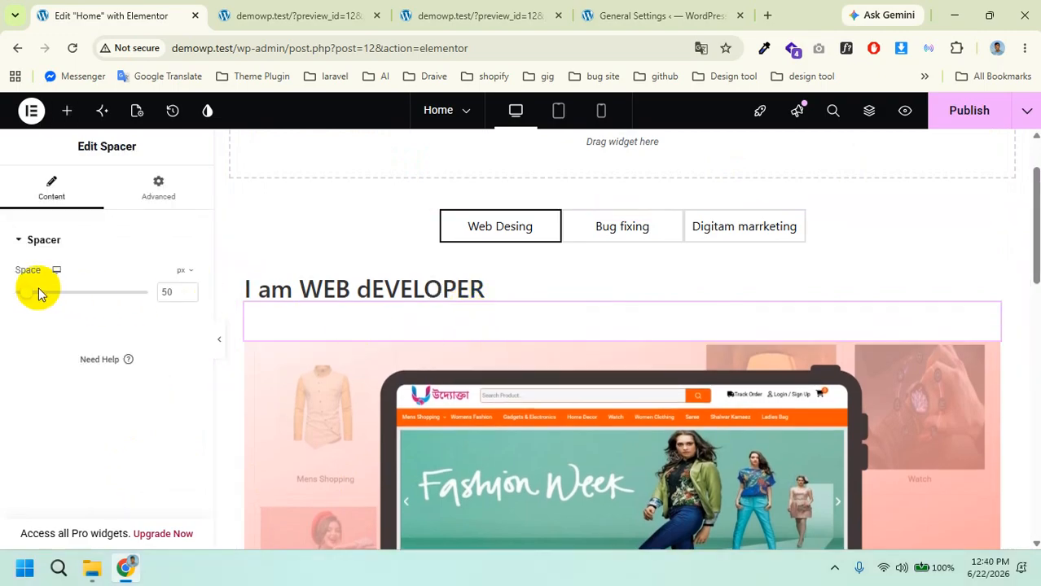
left_click_drag(27, 295, 55, 295)
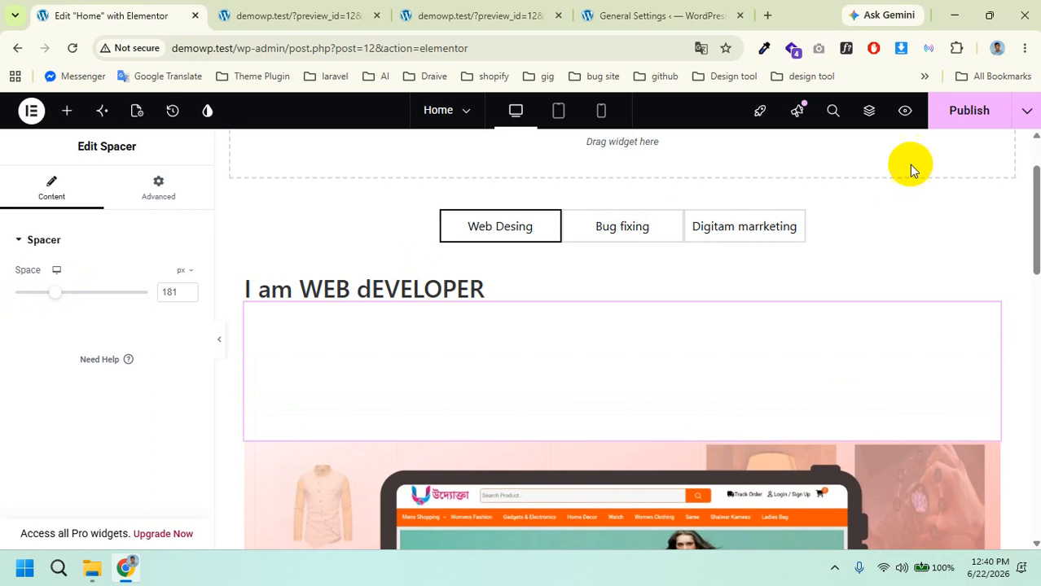
left_click(955, 115)
Step: Reload the live preview to confirm the spacer, then return to the Elementor editor
left_click(275, 15)
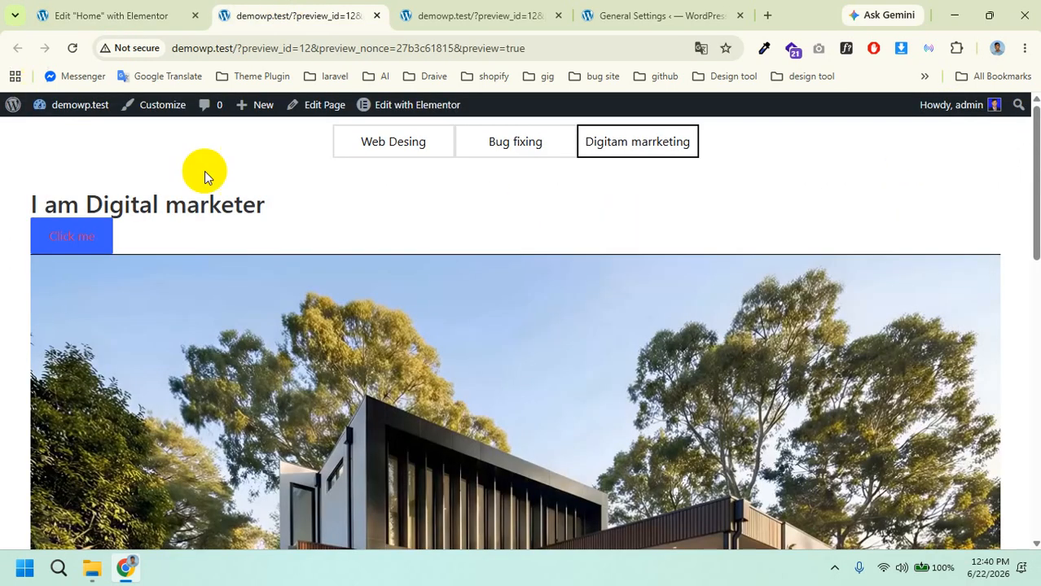
left_click(71, 51)
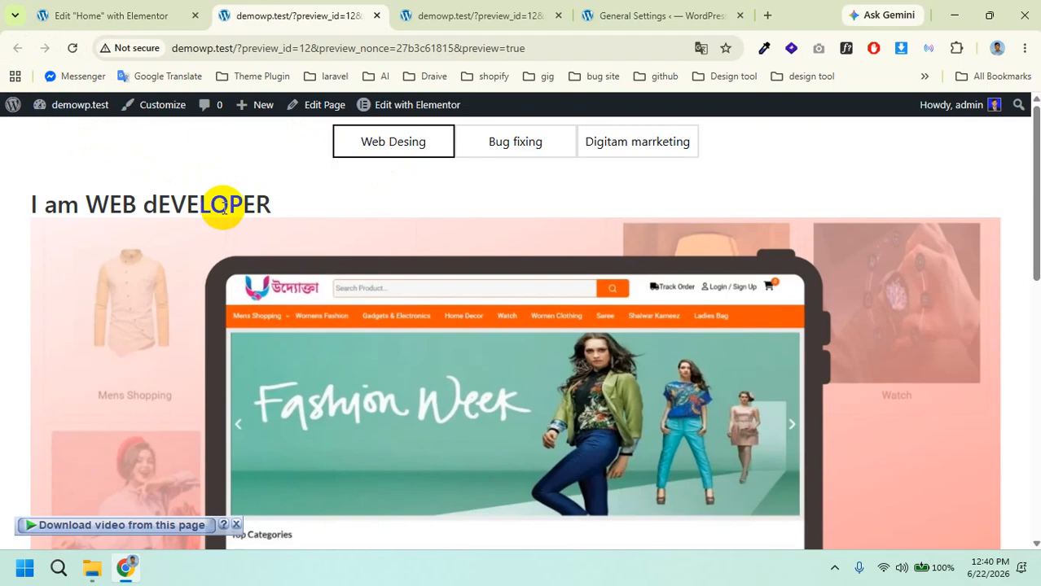
scroll(241, 200, "down", 4)
scroll(240, 202, "up", 4)
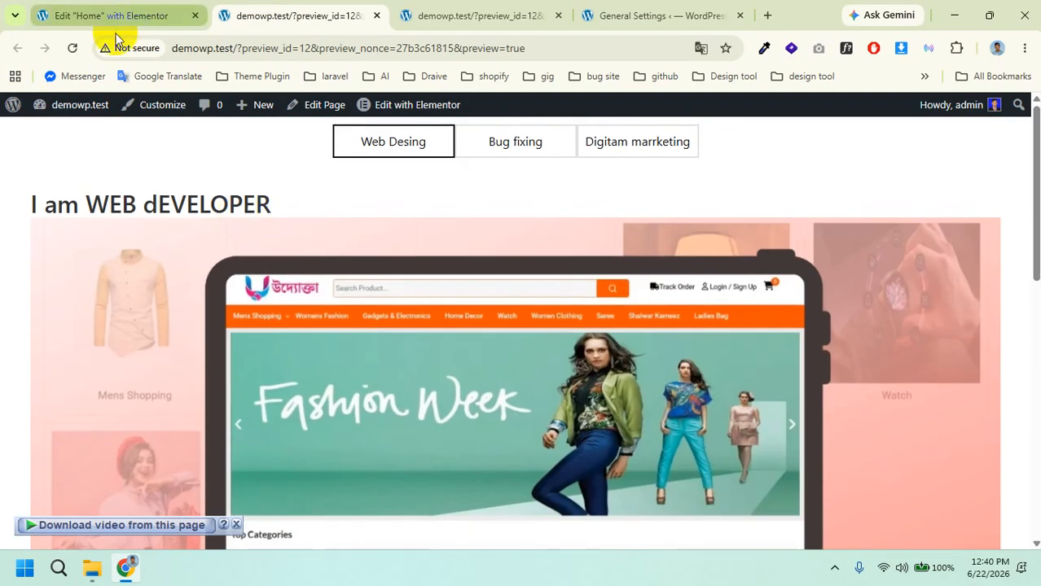
left_click(105, 8)
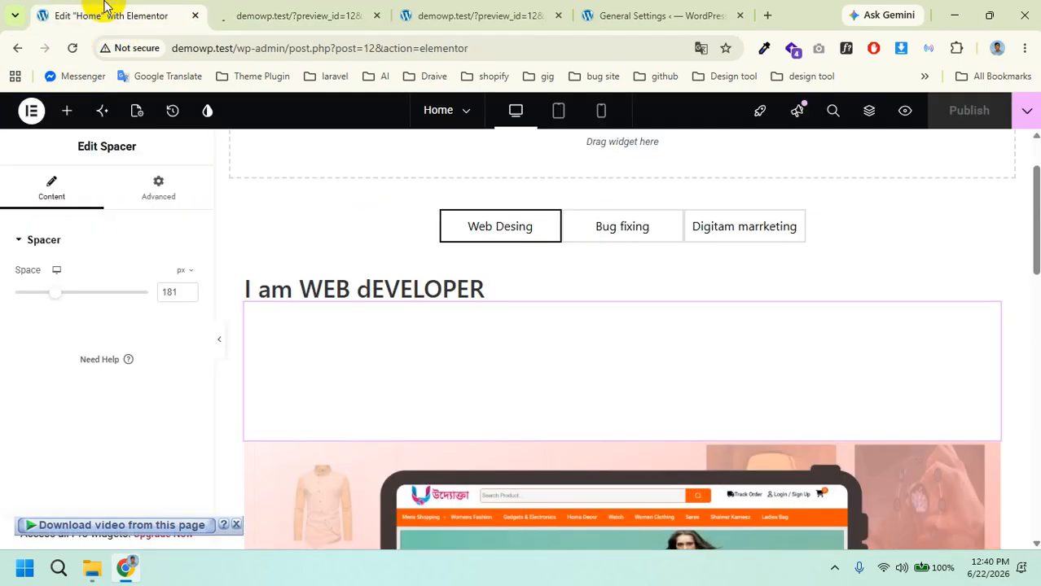
left_click(237, 15)
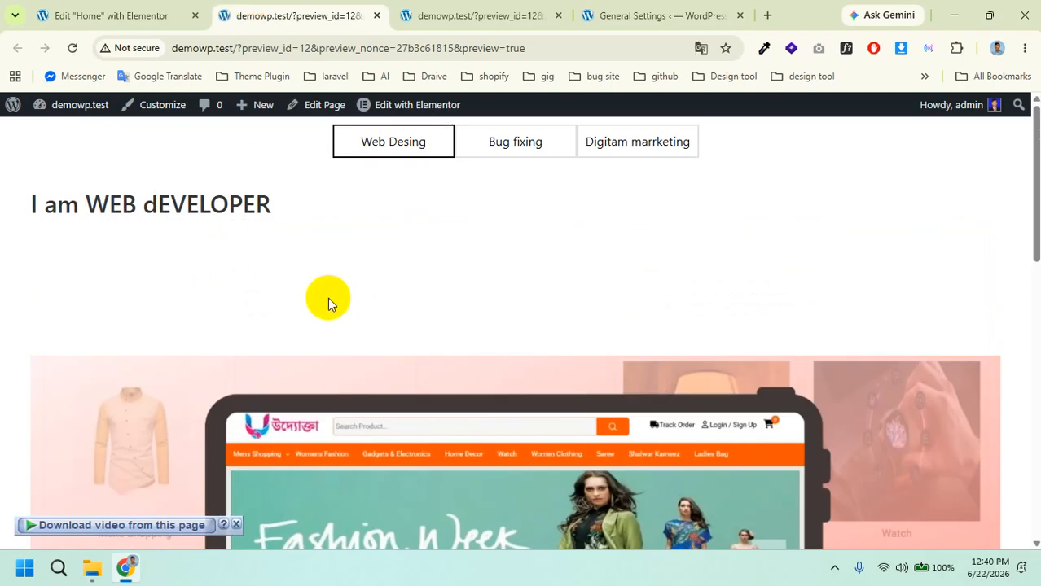
left_click(114, 15)
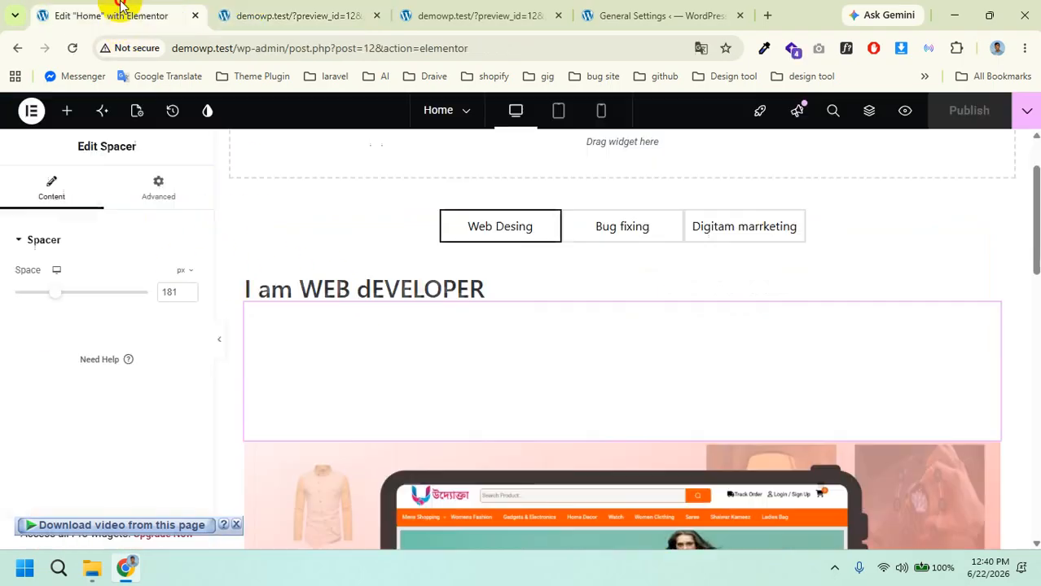
Step: Add a Google Maps widget below the heading and type a person's name as its location
left_click(69, 111)
scroll(128, 396, "down", 8)
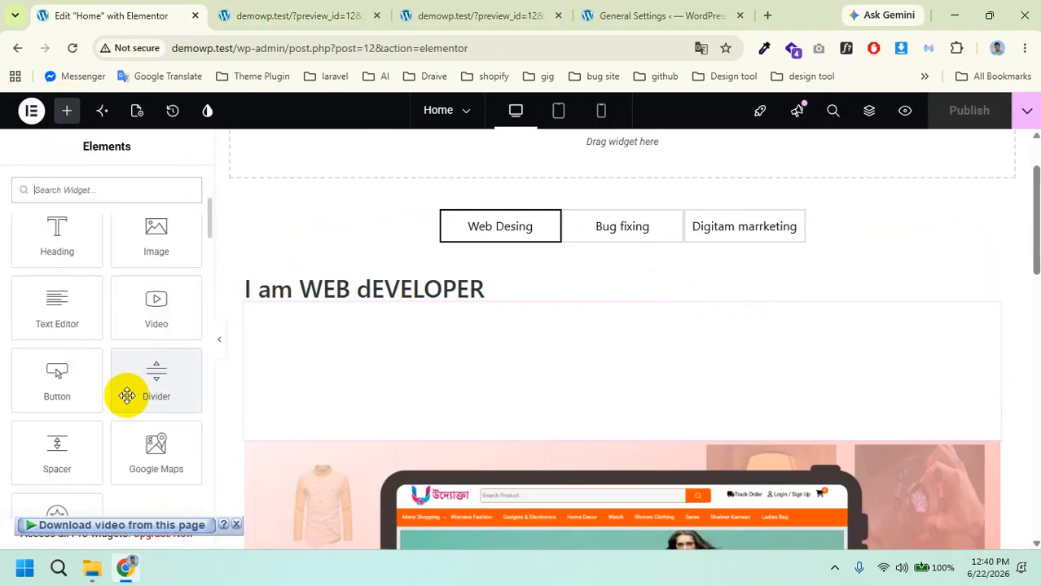
scroll(127, 399, "up", 3)
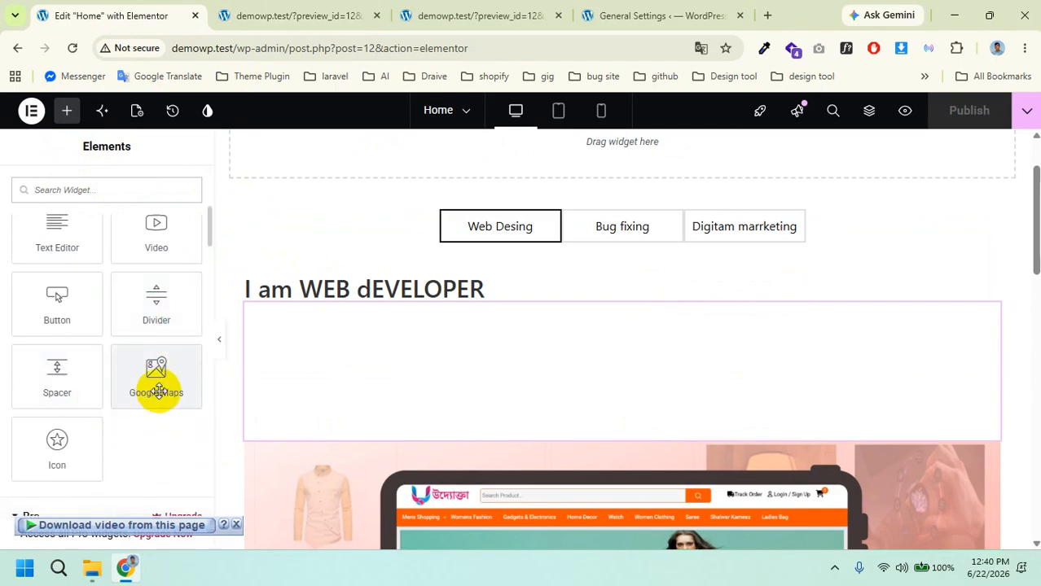
left_click_drag(156, 372, 395, 295)
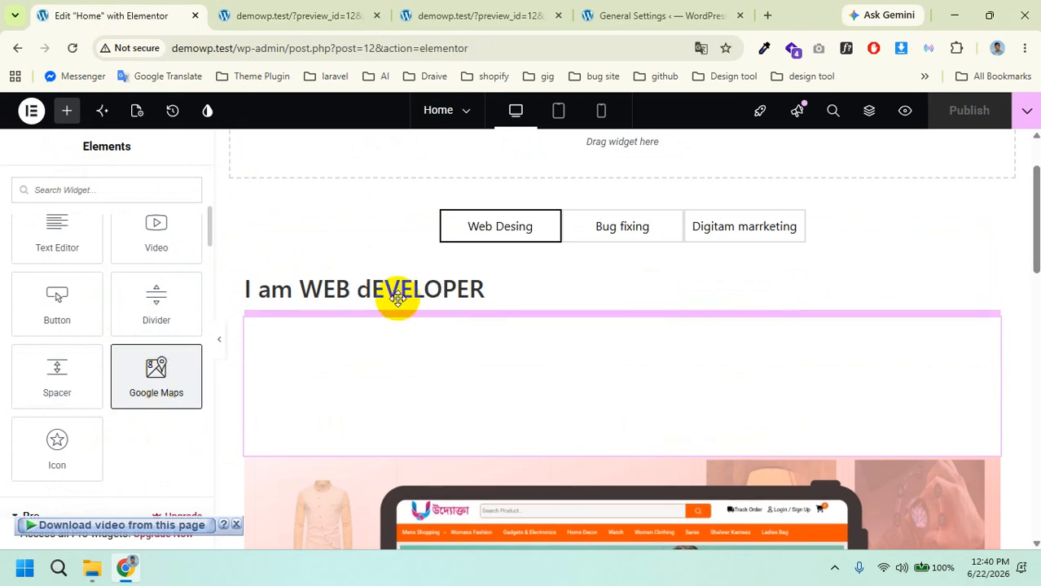
left_click(121, 287)
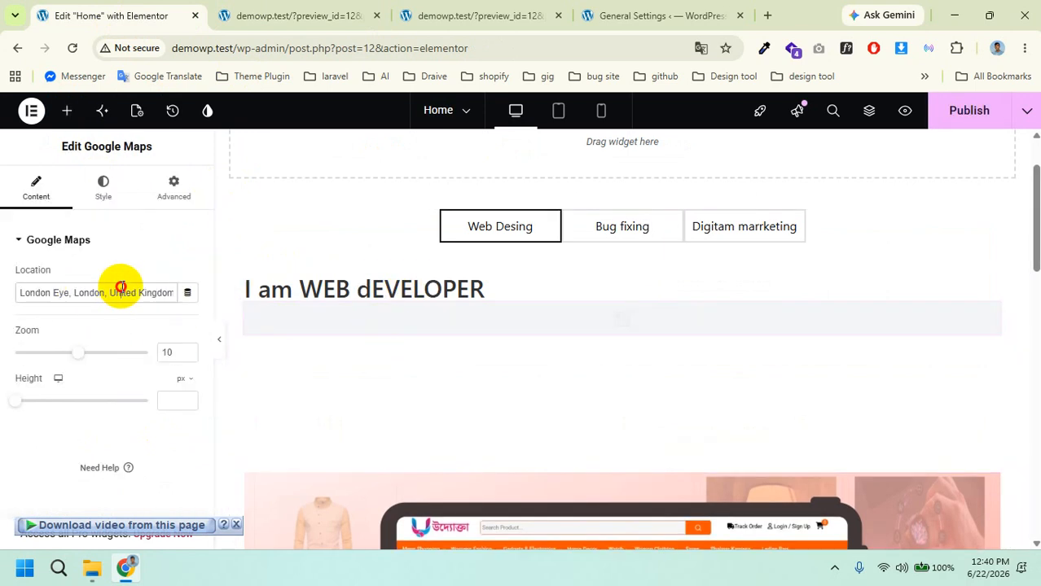
key("BackSpace")
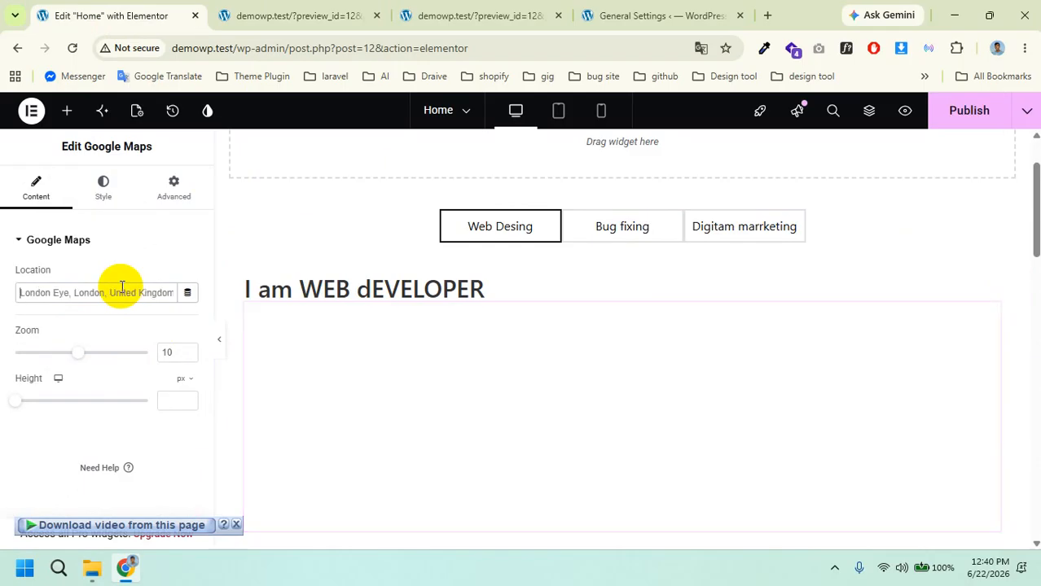
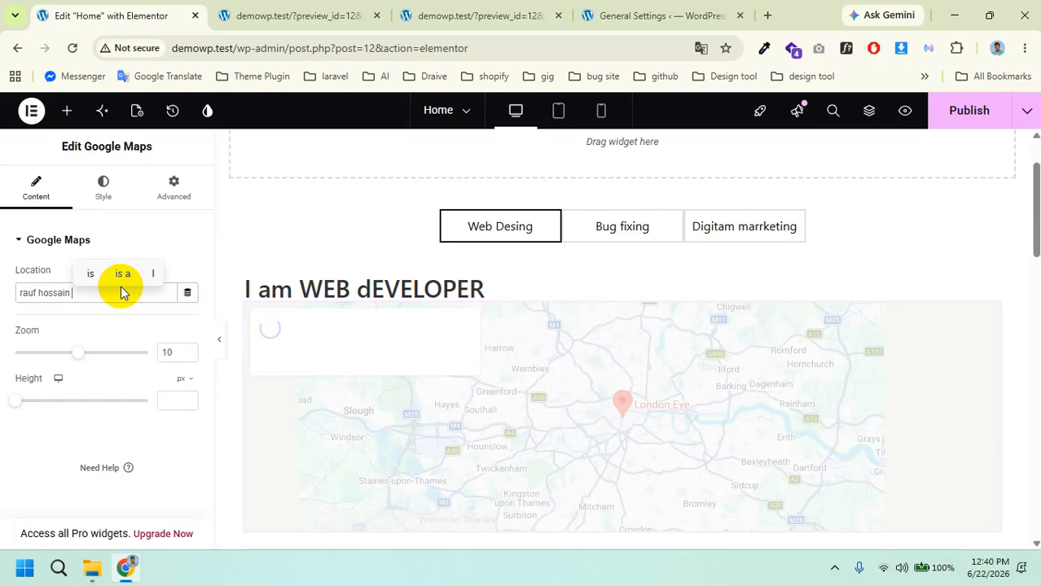
type(" developer")
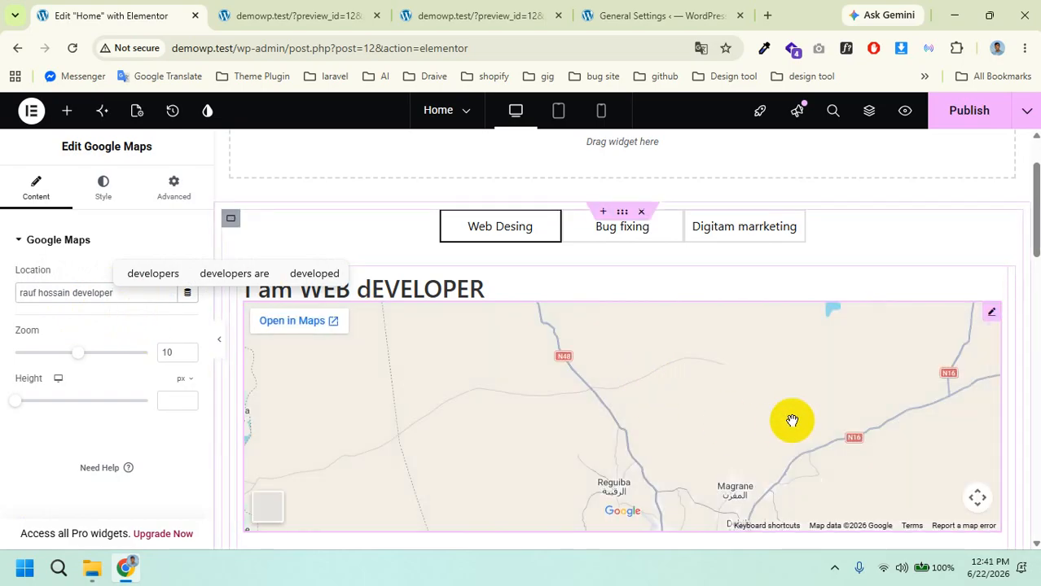
left_click(131, 300)
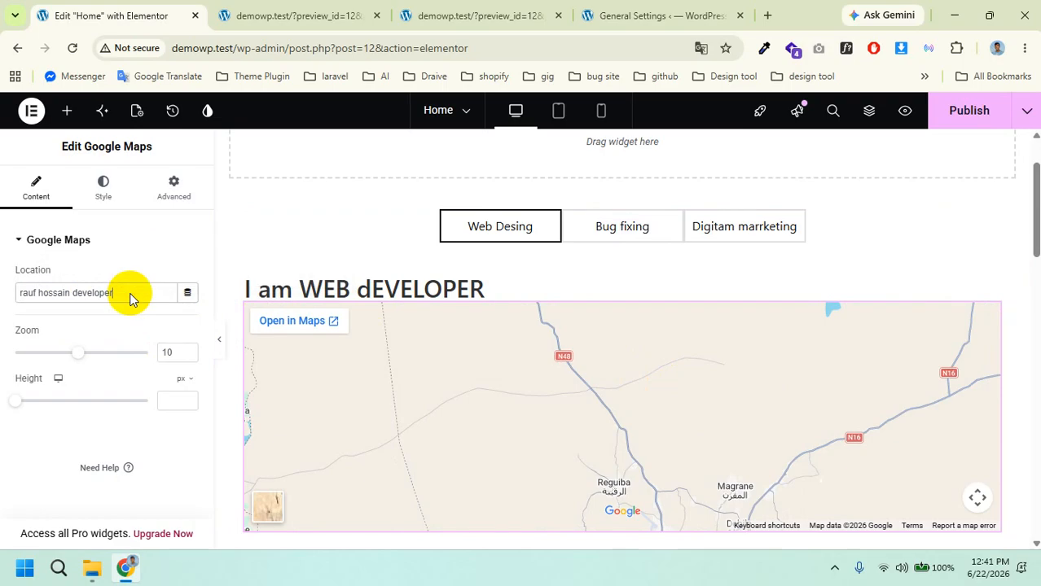
Step: Clear all text from the map's Location field
scroll(641, 373, "down", 3)
scroll(641, 374, "up", 2)
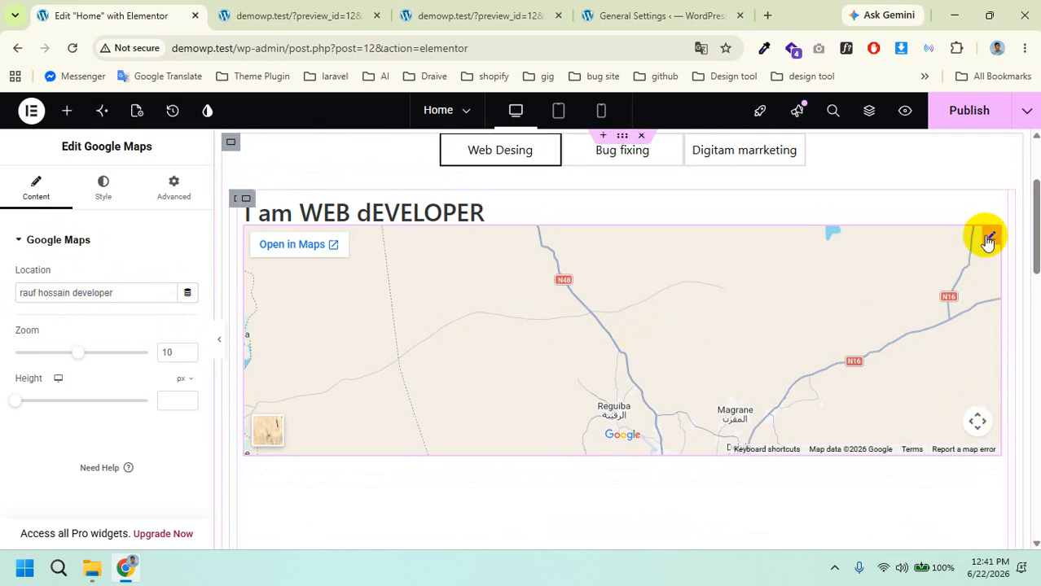
left_click(187, 295)
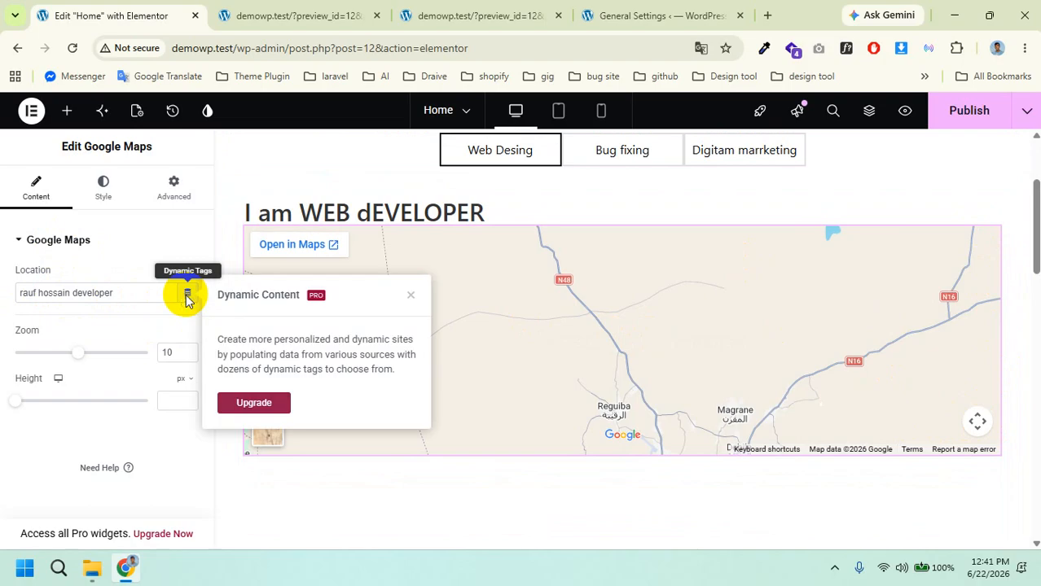
triple_click(106, 292)
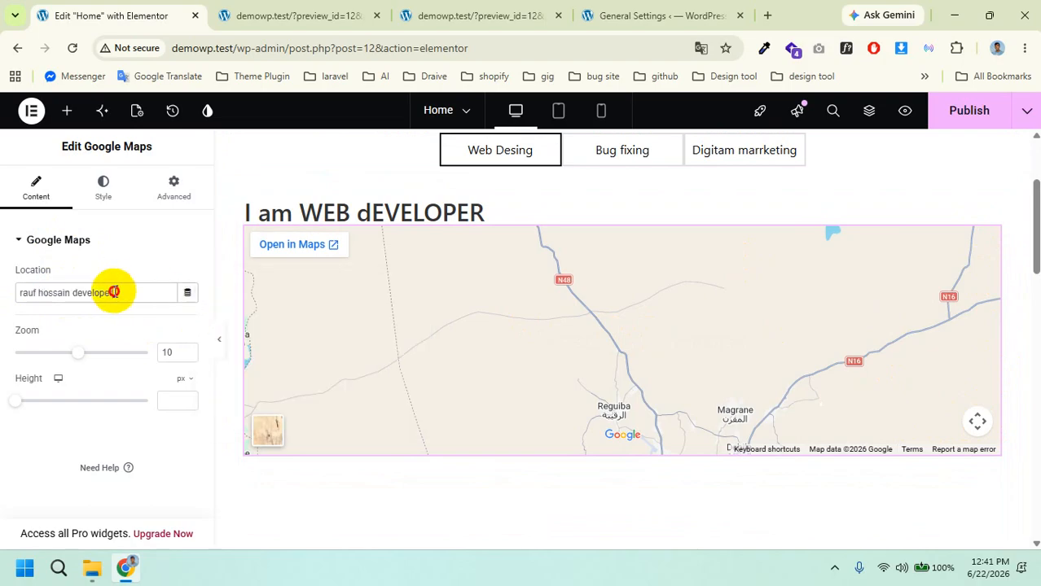
left_click_drag(114, 291, 6, 281)
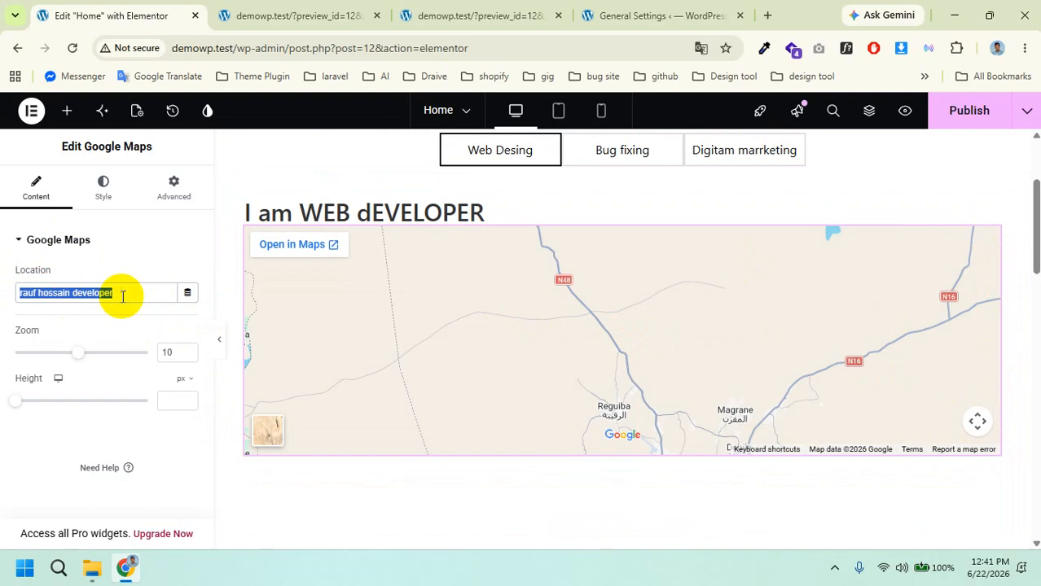
key("BackSpace")
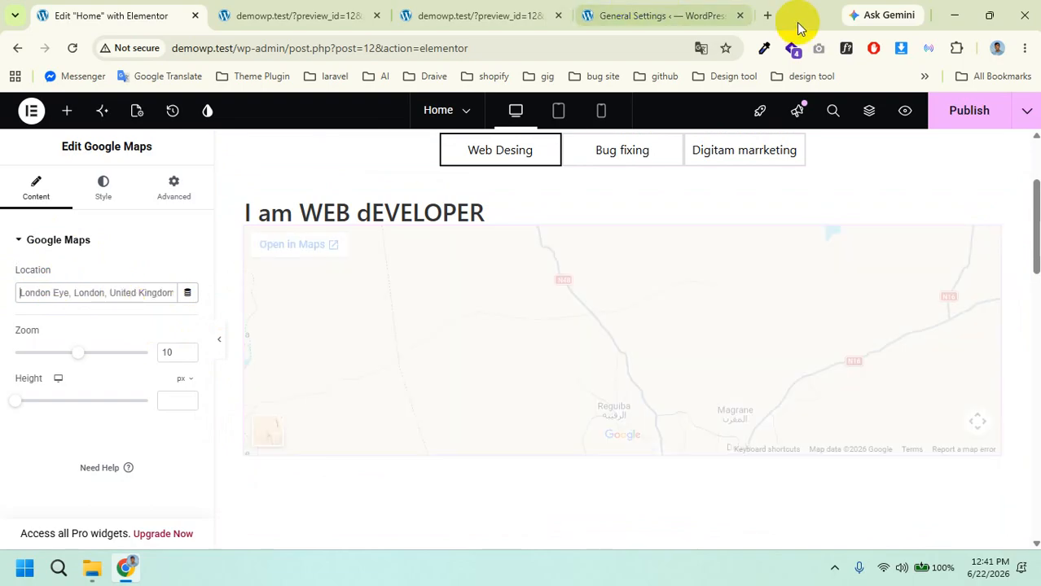
left_click(768, 16)
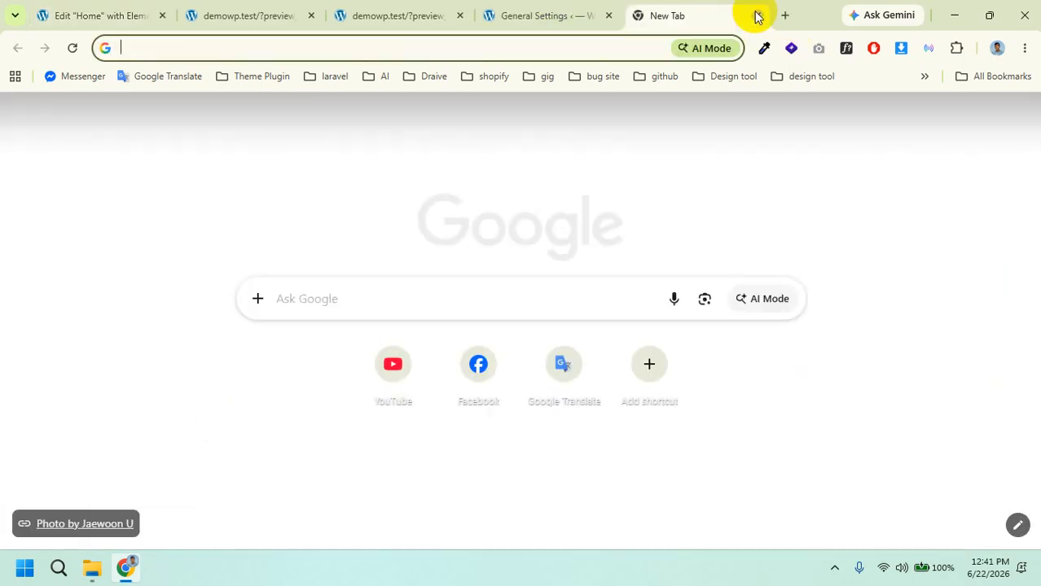
Step: Search Google for 'hashtag research and technology' and select the query text to copy
type("has")
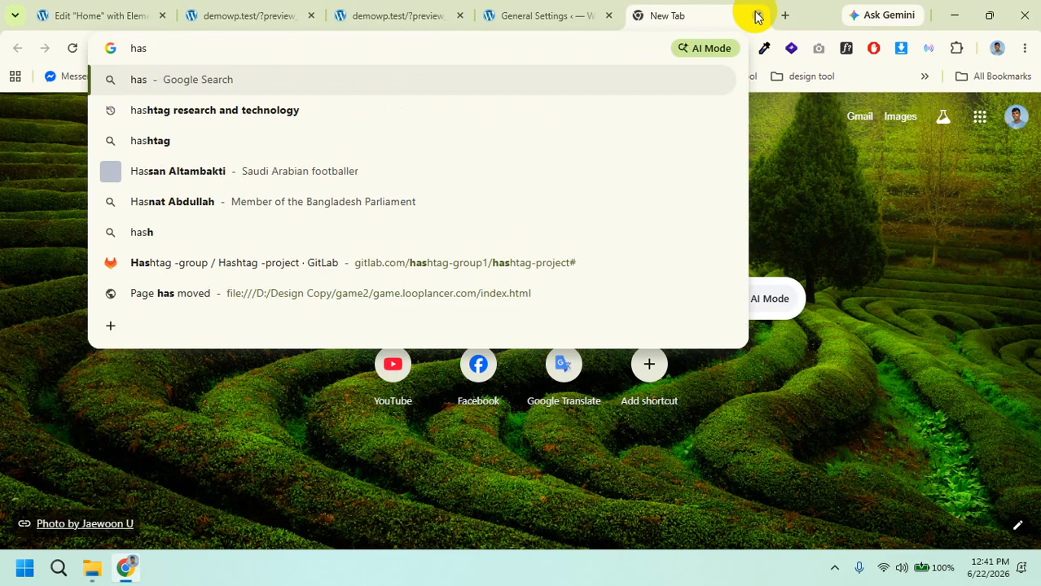
left_click(295, 110)
triple_click(290, 132)
key("ctrl+c")
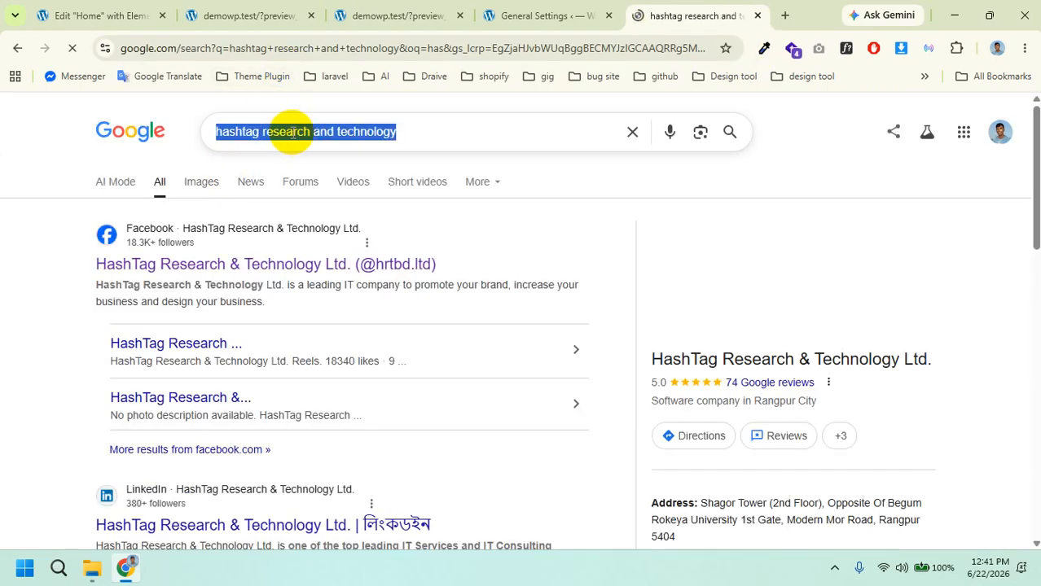
left_click(114, 15)
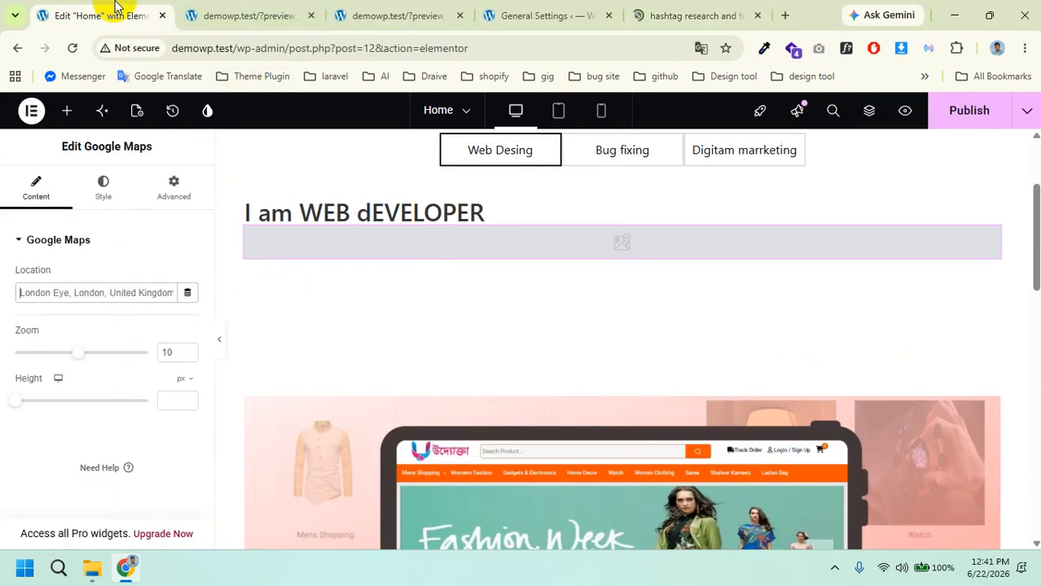
Step: Set the map Location to the web developer's business name followed by ', rangpur'
left_click(127, 296)
key("ctrl+v")
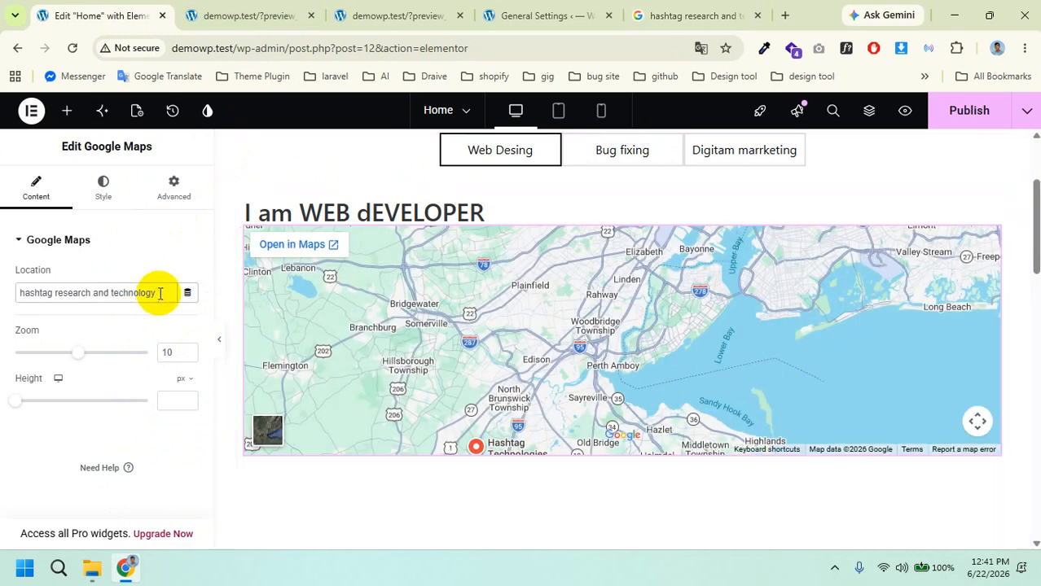
type(",")
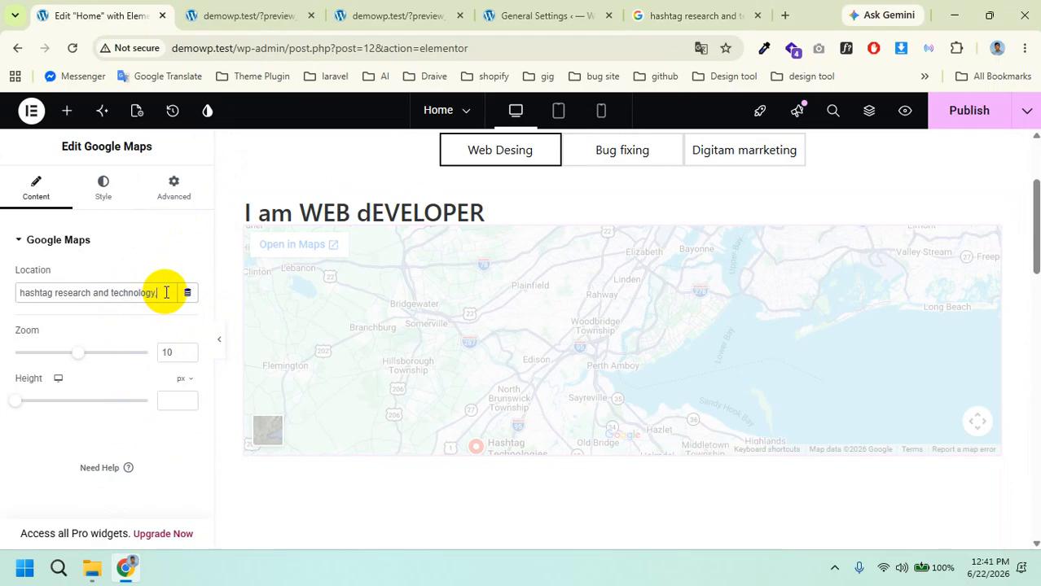
type(" rand")
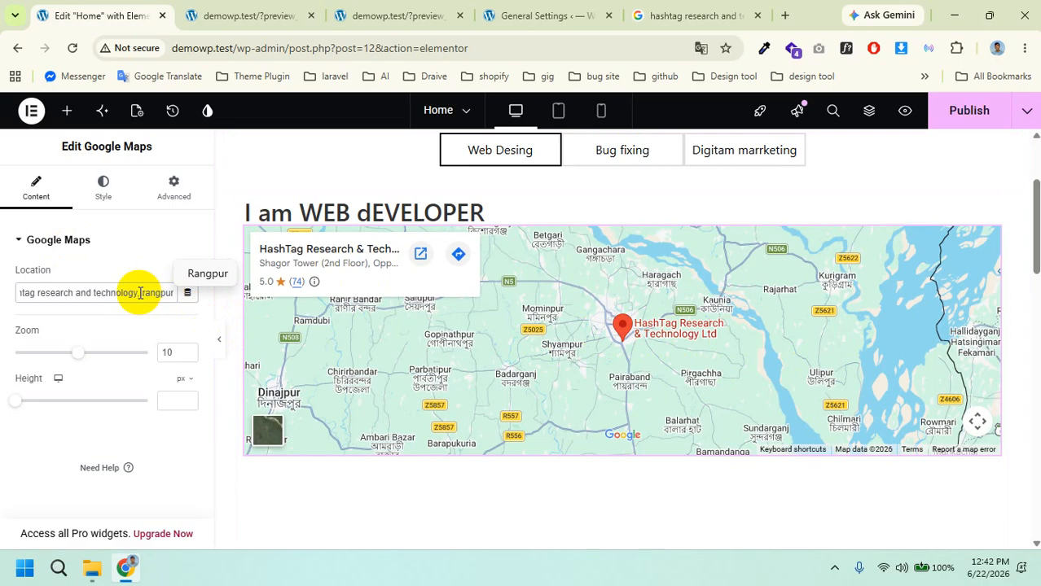
left_click_drag(136, 294, 4, 290)
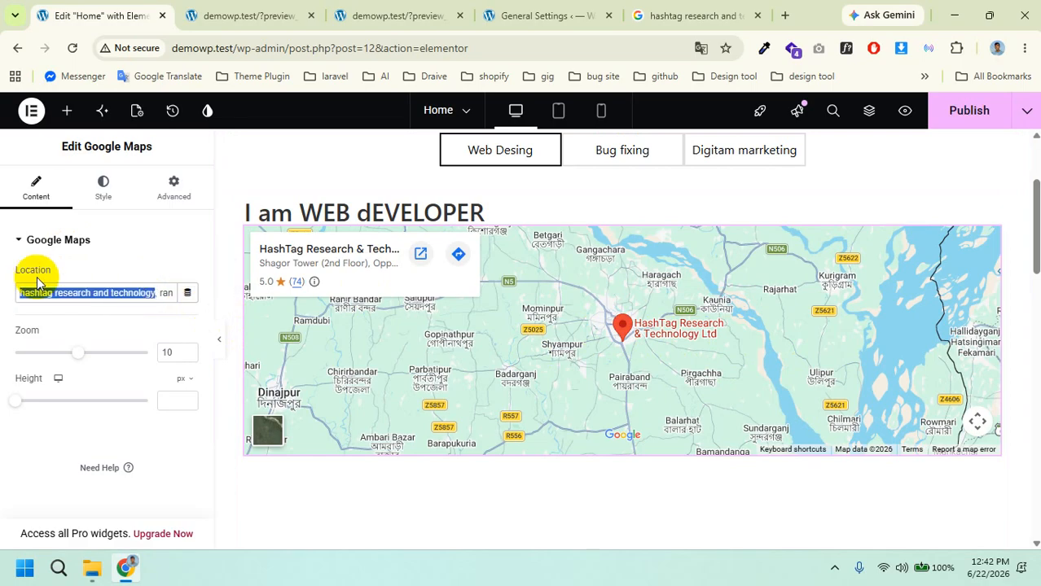
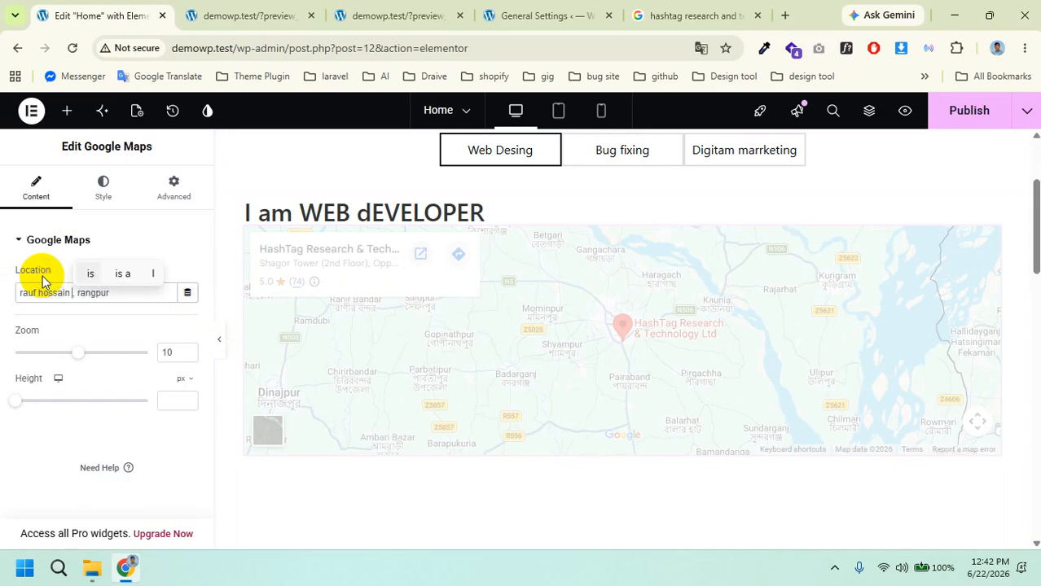
type(" devel")
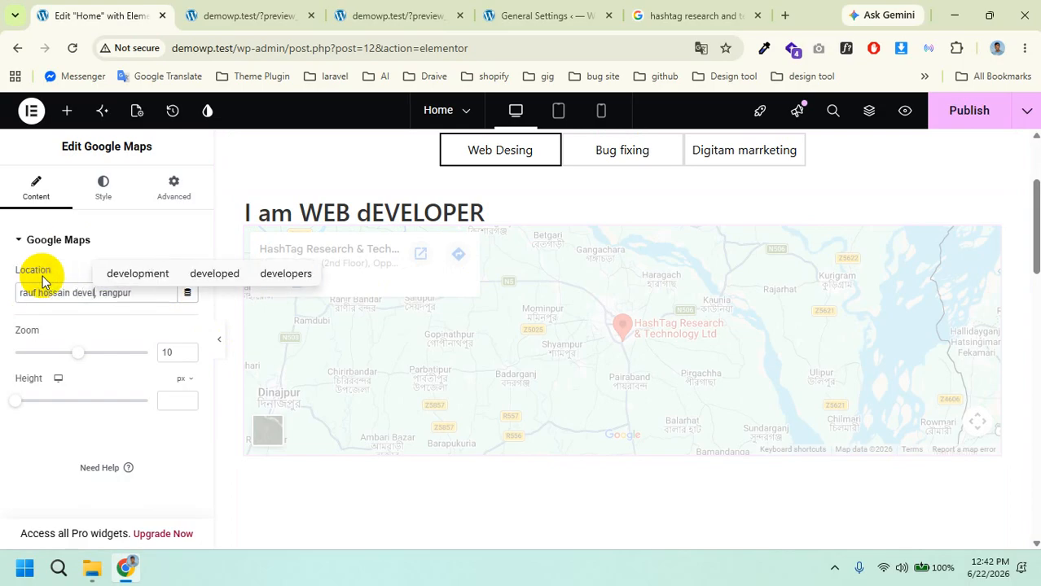
type("oper")
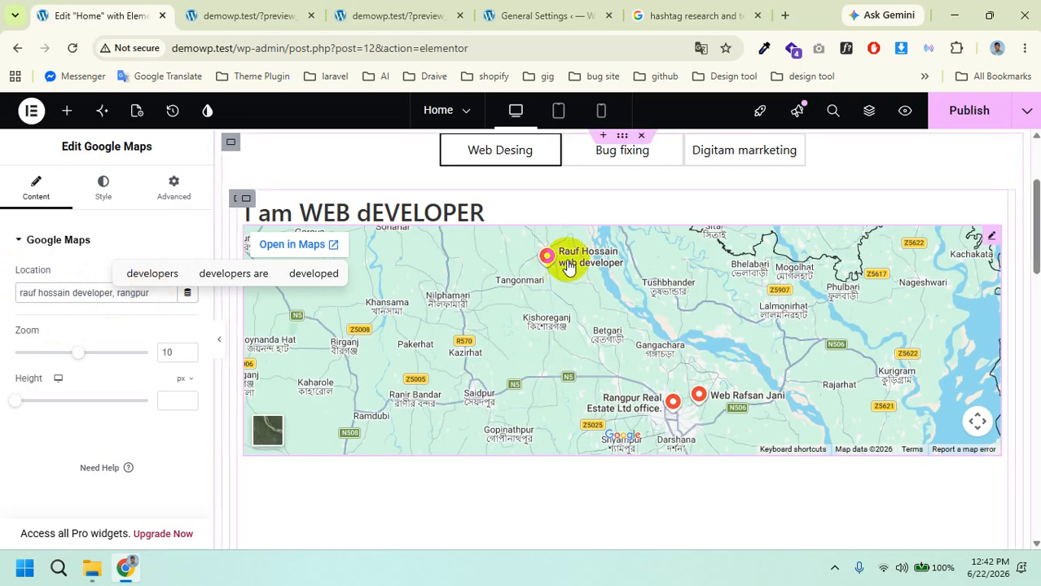
left_click(72, 292)
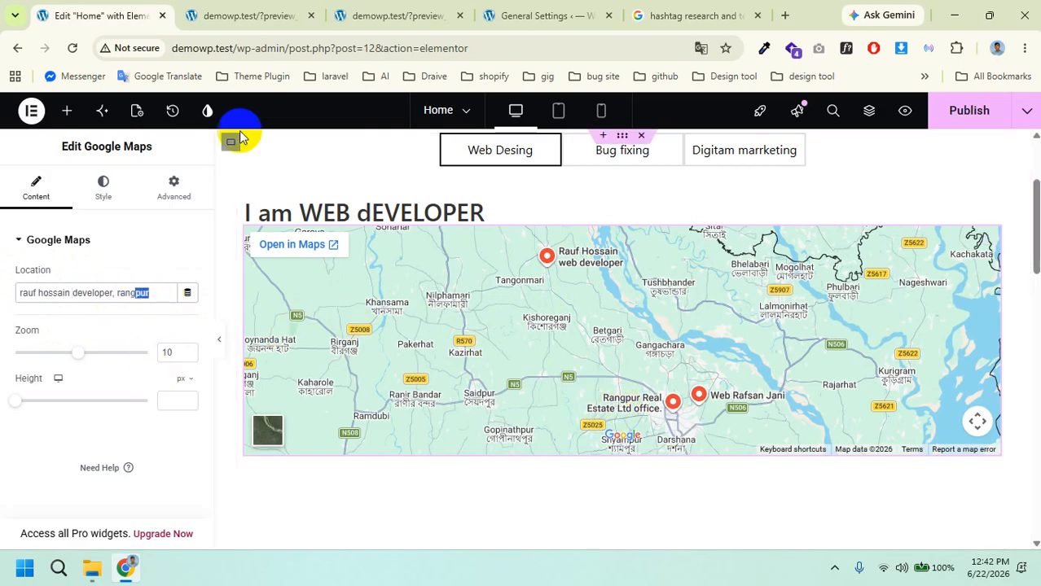
Step: Drag an Icon widget onto the page below the Google Map
left_click(62, 112)
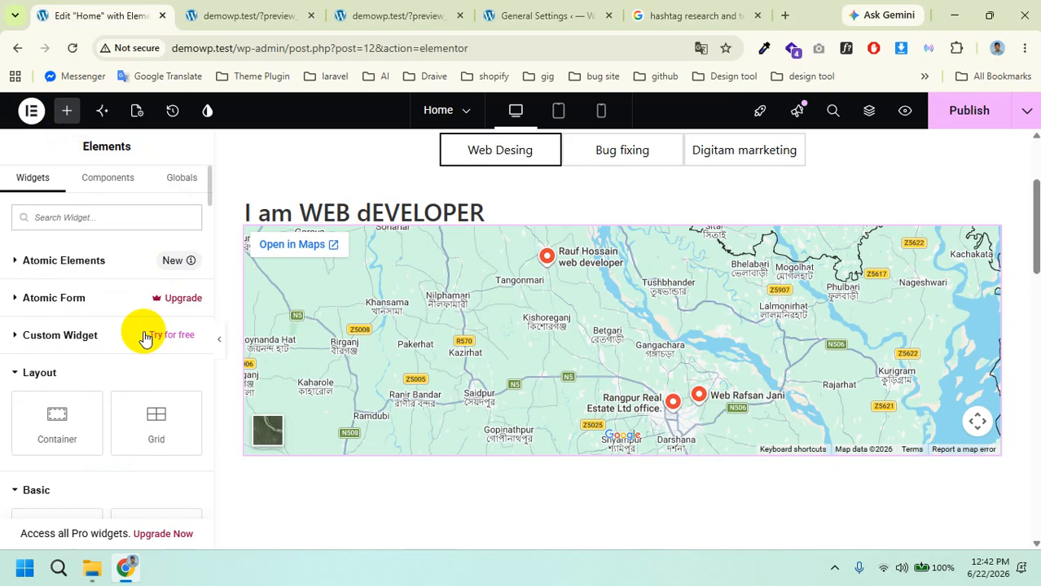
scroll(102, 334, "down", 1)
scroll(100, 322, "down", 4)
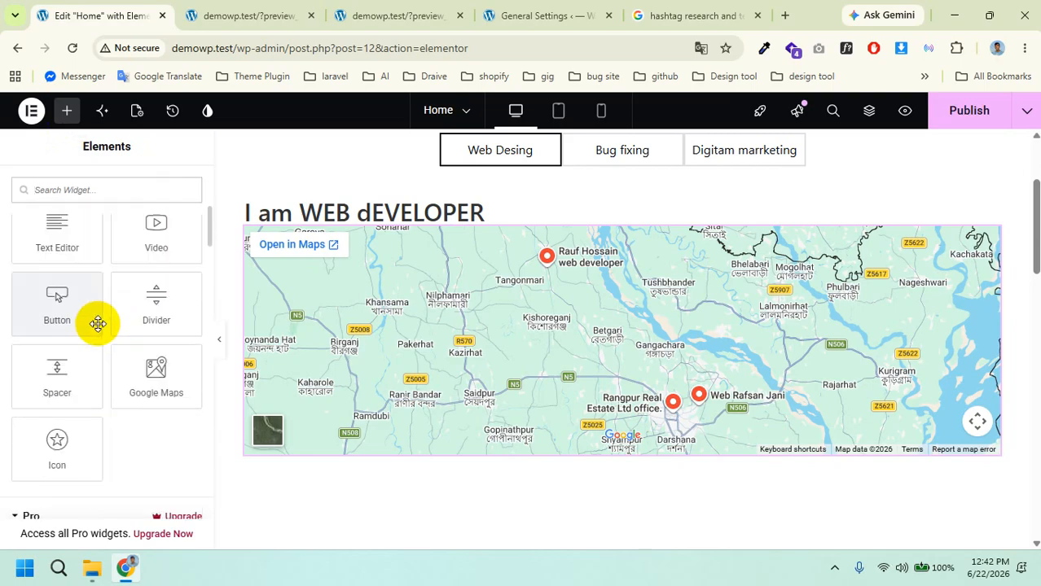
scroll(107, 441, "down", 1)
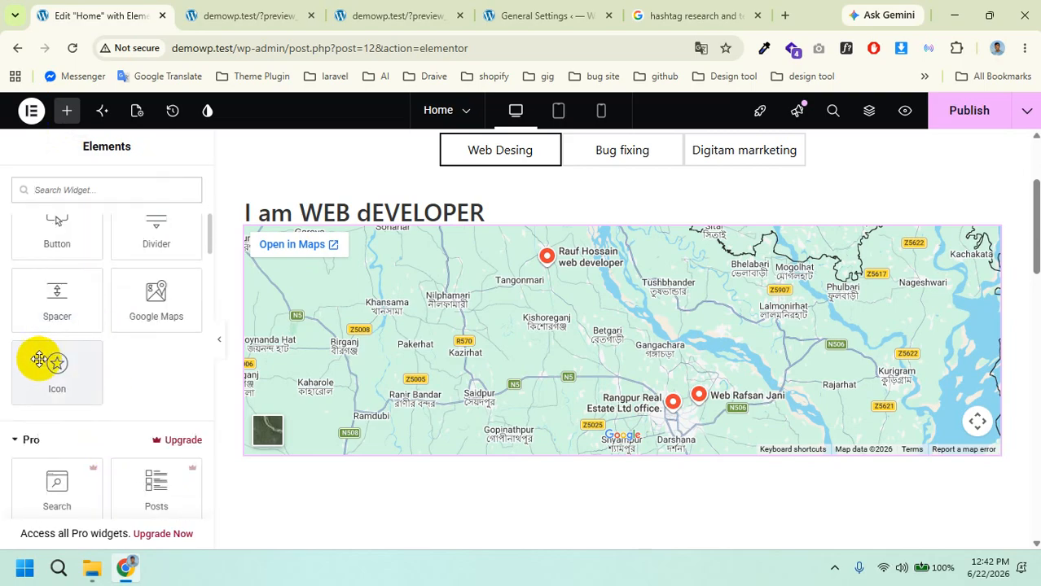
left_click_drag(40, 356, 477, 458)
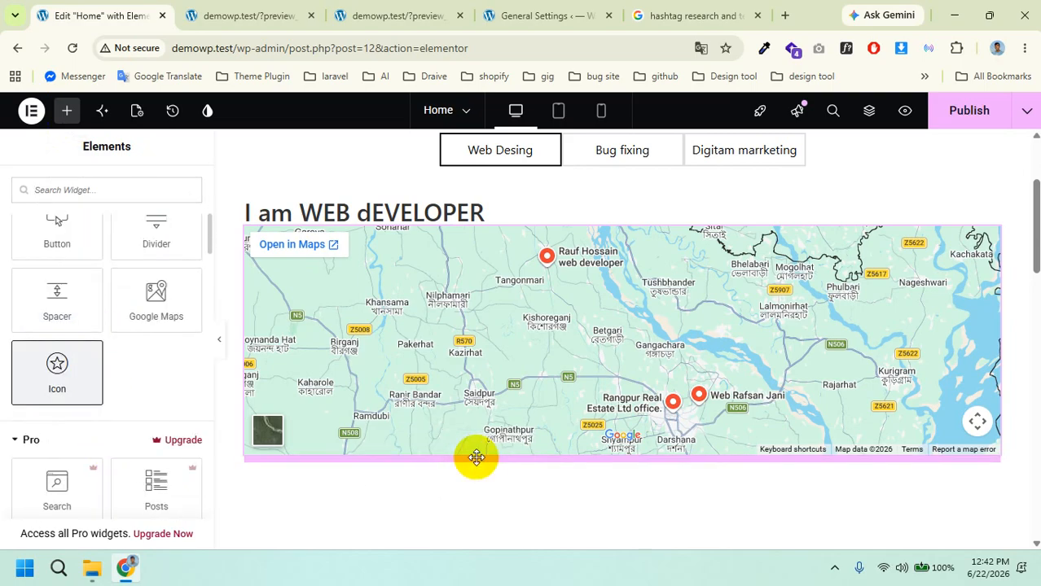
Step: Replace the default star with the Facebook Messenger icon, filtering the library by 'face'
left_click(113, 338)
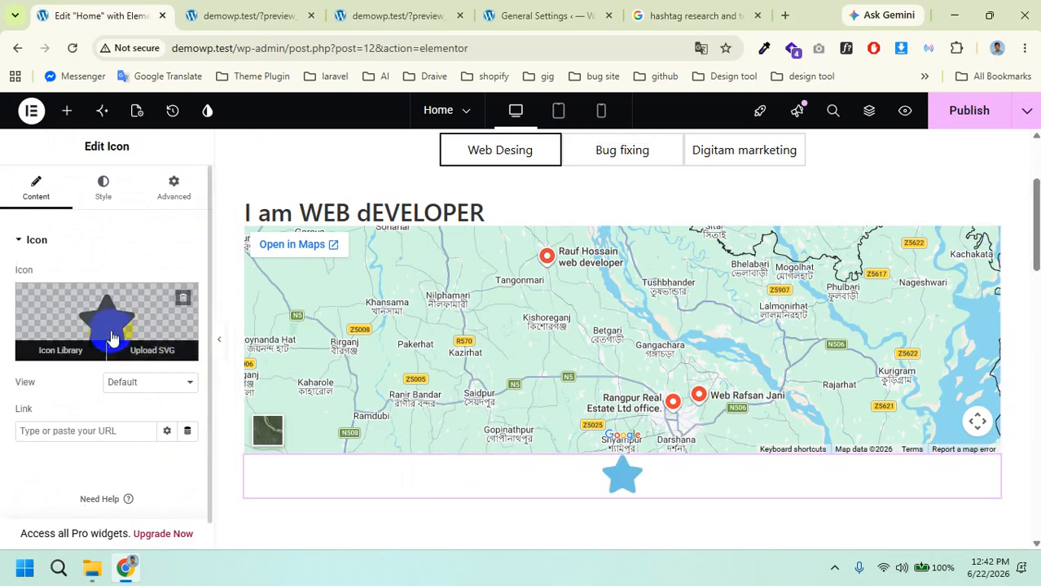
left_click(59, 350)
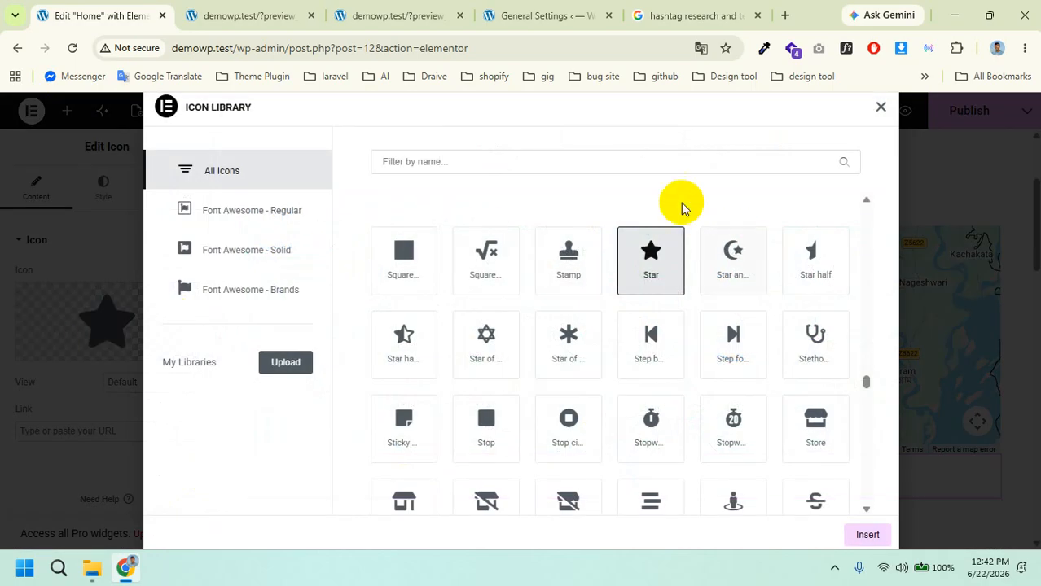
left_click(607, 165)
type("face")
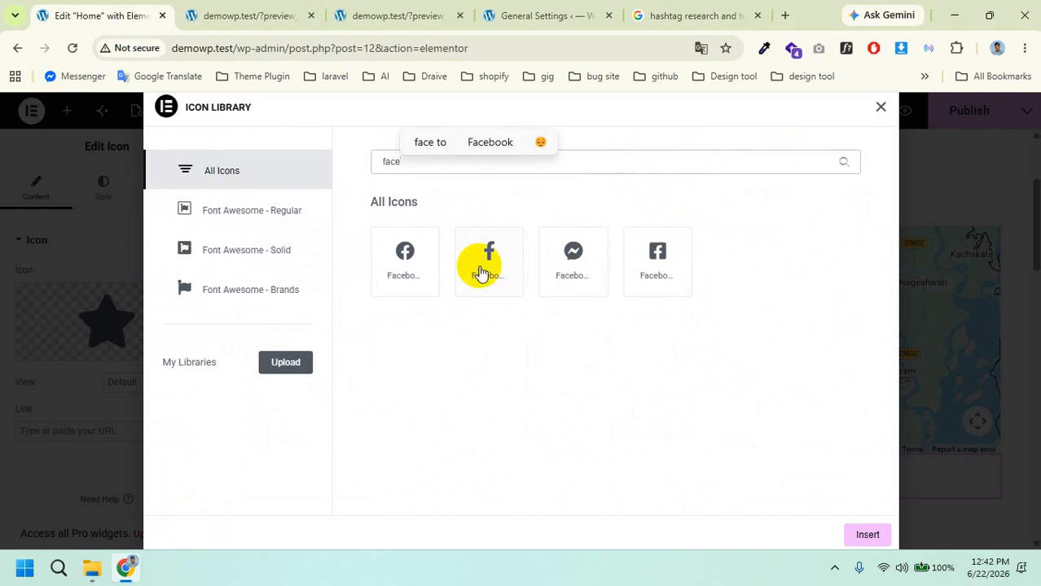
left_click(601, 259)
left_click(869, 533)
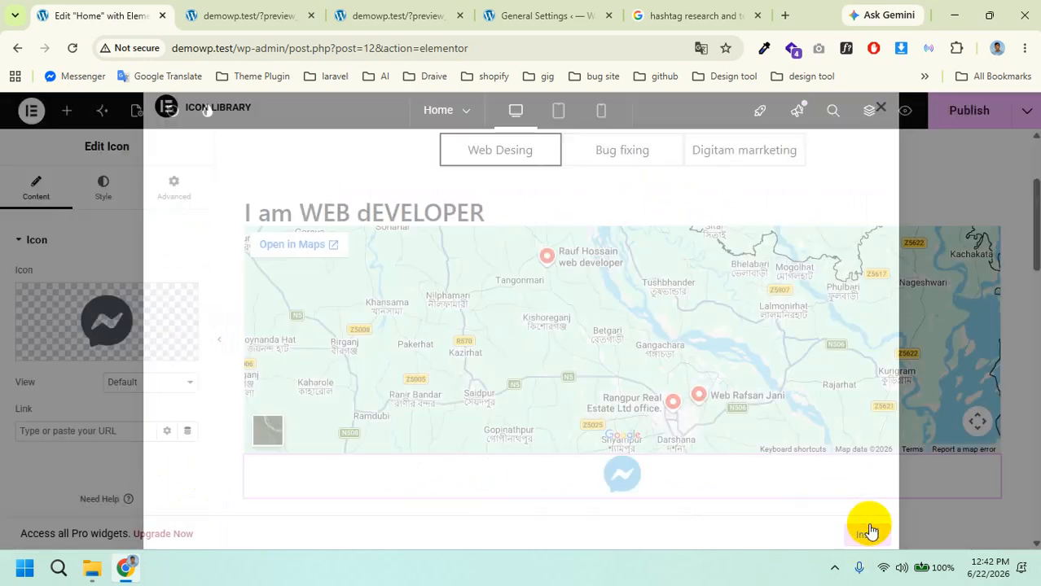
scroll(688, 391, "down", 3)
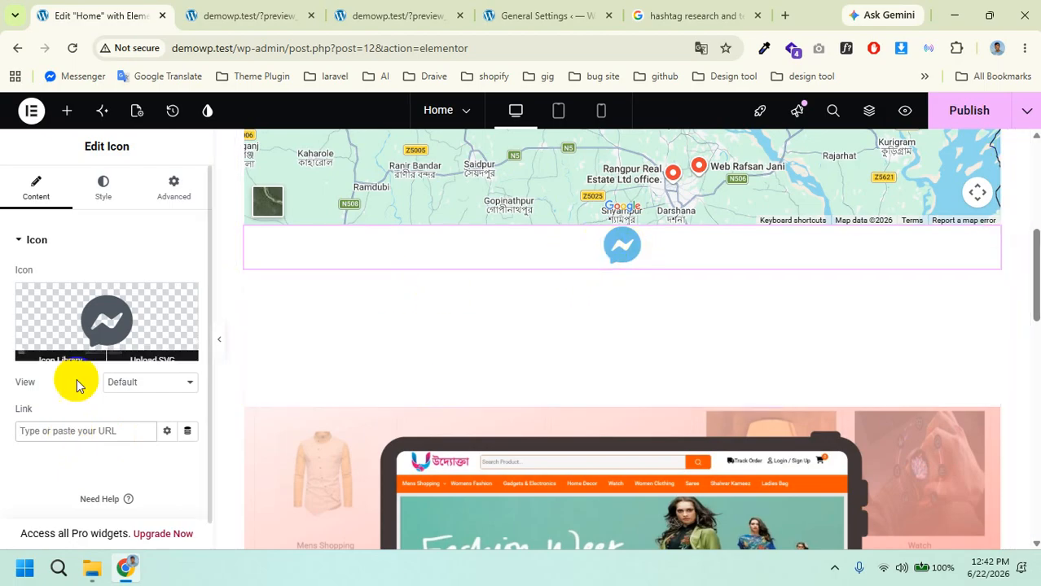
Step: Scroll the Elements panel and collapse the Pro category to reveal Tabs, Accordion, Image Box and Icon Box
left_click(62, 429)
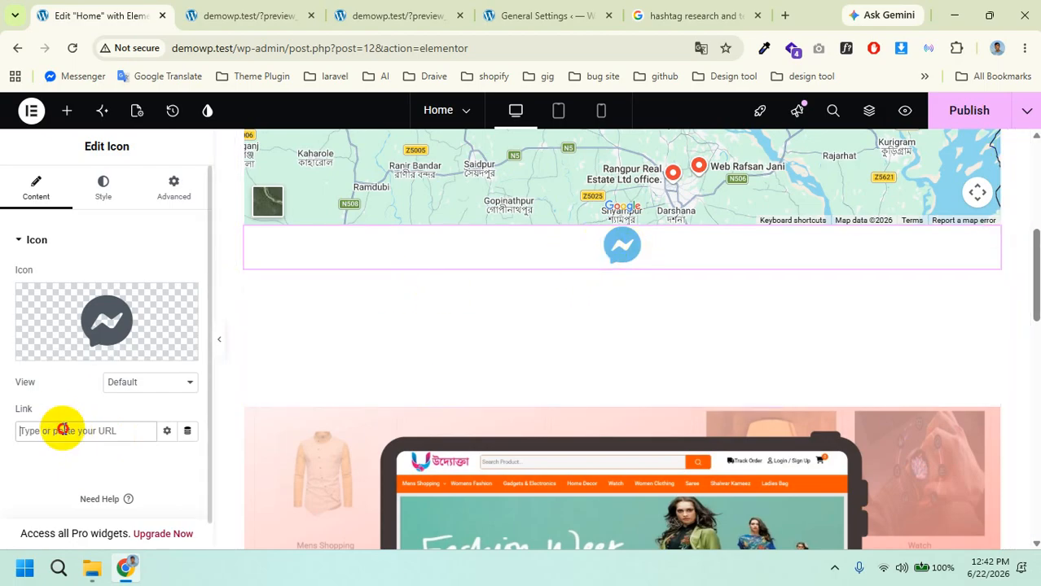
left_click(66, 112)
scroll(61, 395, "down", 4)
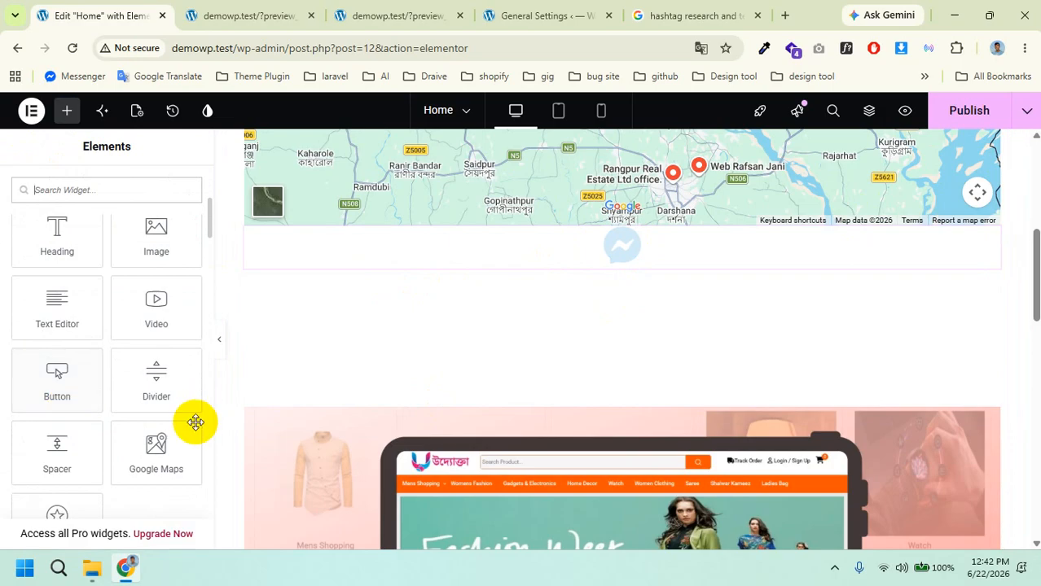
scroll(163, 419, "down", 3)
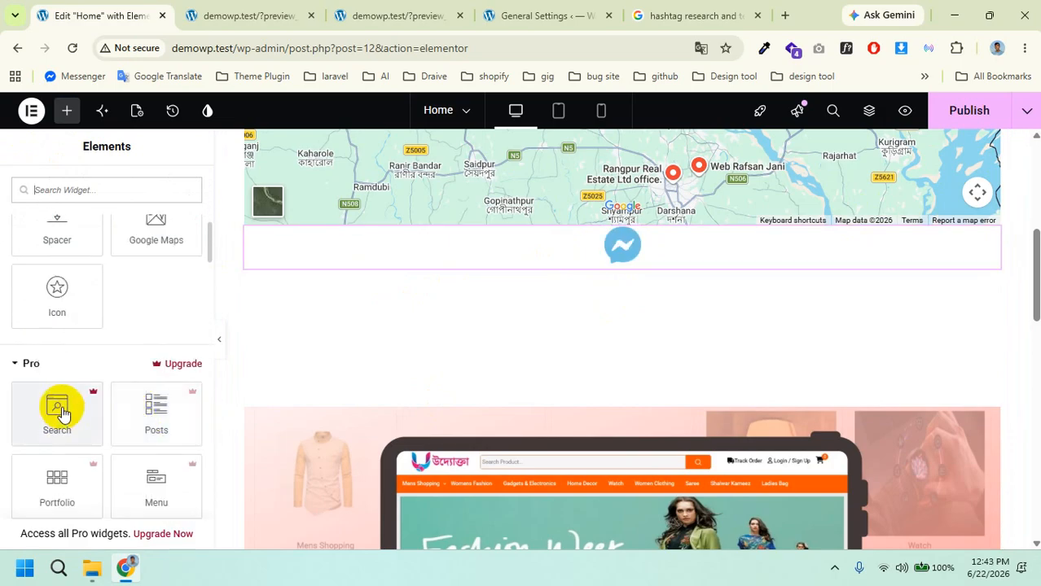
scroll(55, 395, "down", 5)
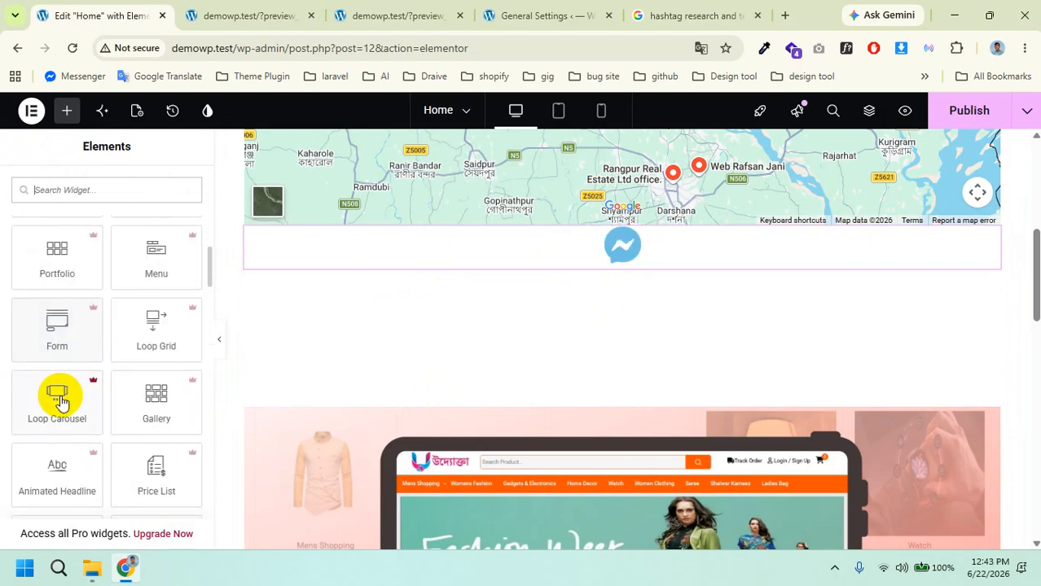
scroll(61, 399, "down", 8)
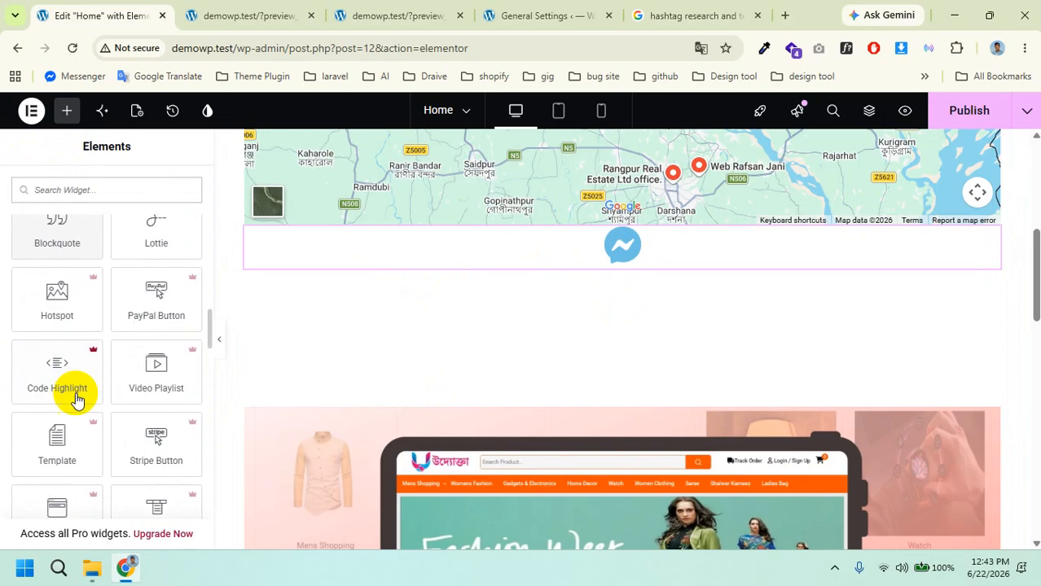
scroll(78, 399, "down", 3)
scroll(77, 399, "up", 10)
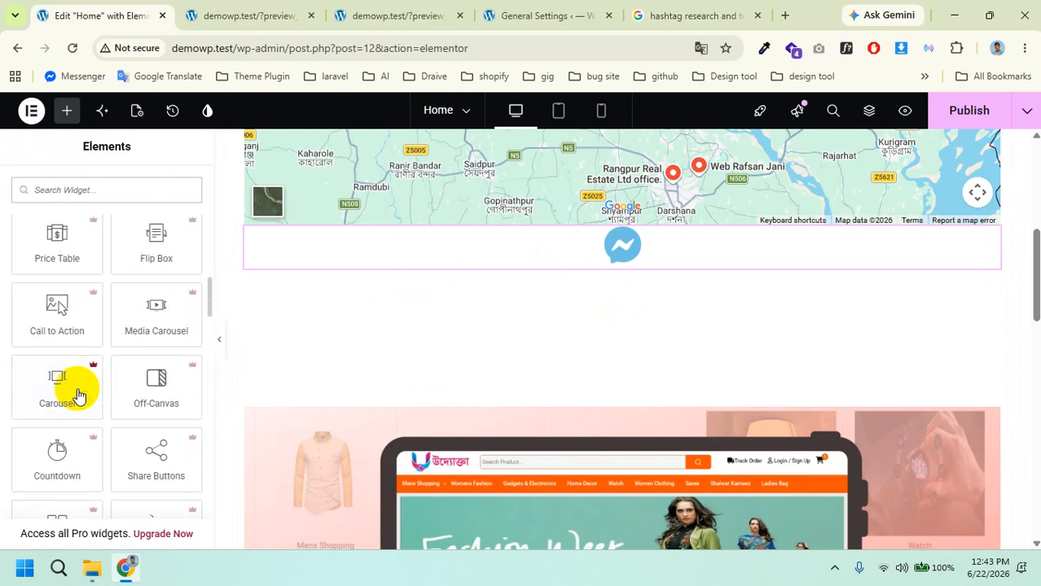
scroll(36, 509, "down", 2)
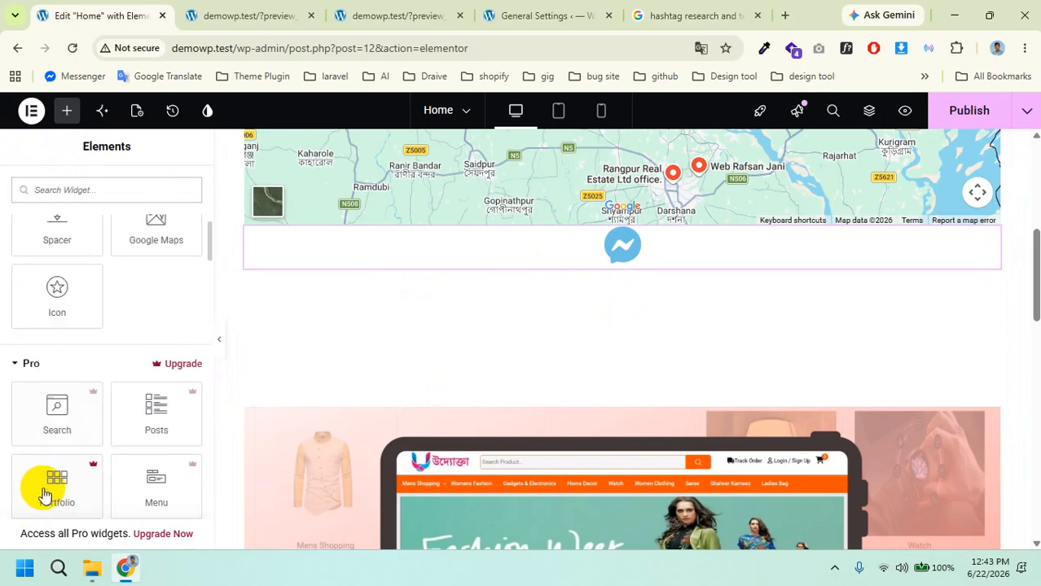
left_click(15, 368)
scroll(106, 403, "down", 1)
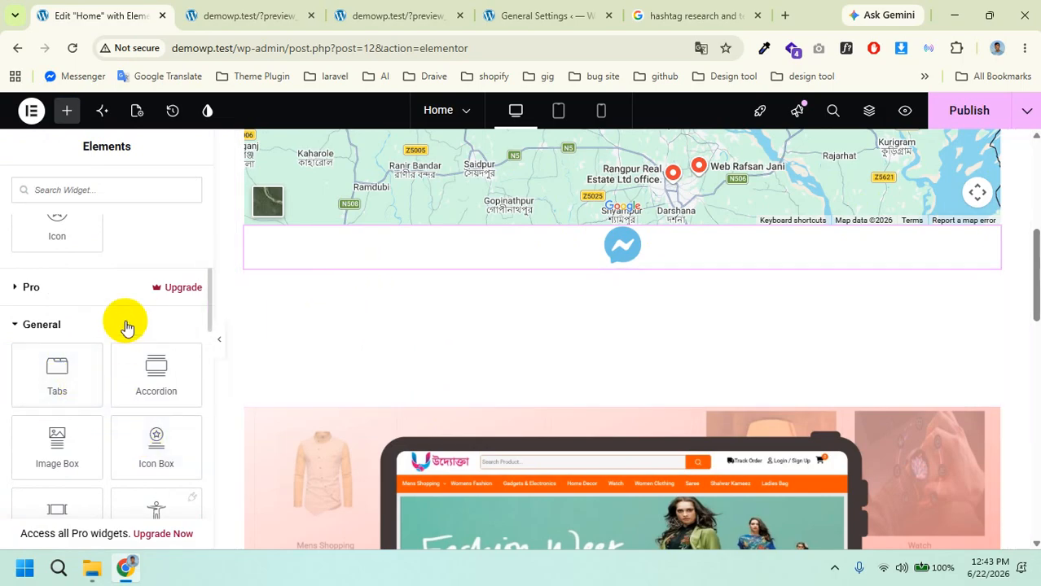
Step: Drop a Tabs widget below the Messenger icon and check Tab #1 to Tab #3
left_click_drag(48, 389, 416, 326)
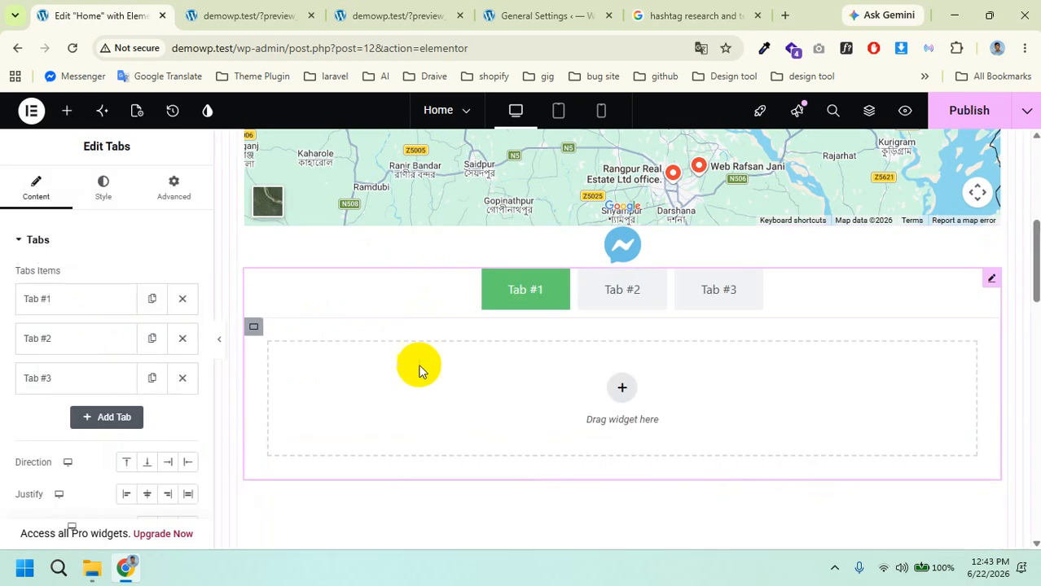
left_click(611, 296)
left_click(694, 300)
left_click(591, 298)
left_click(518, 299)
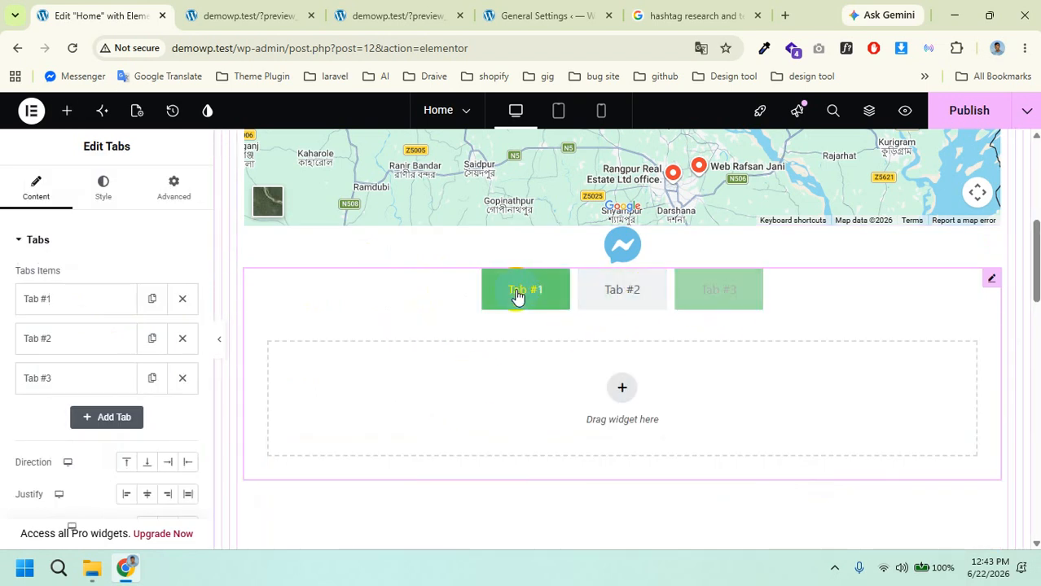
Step: Reopen the widget list and collapse the Basic category
left_click(69, 118)
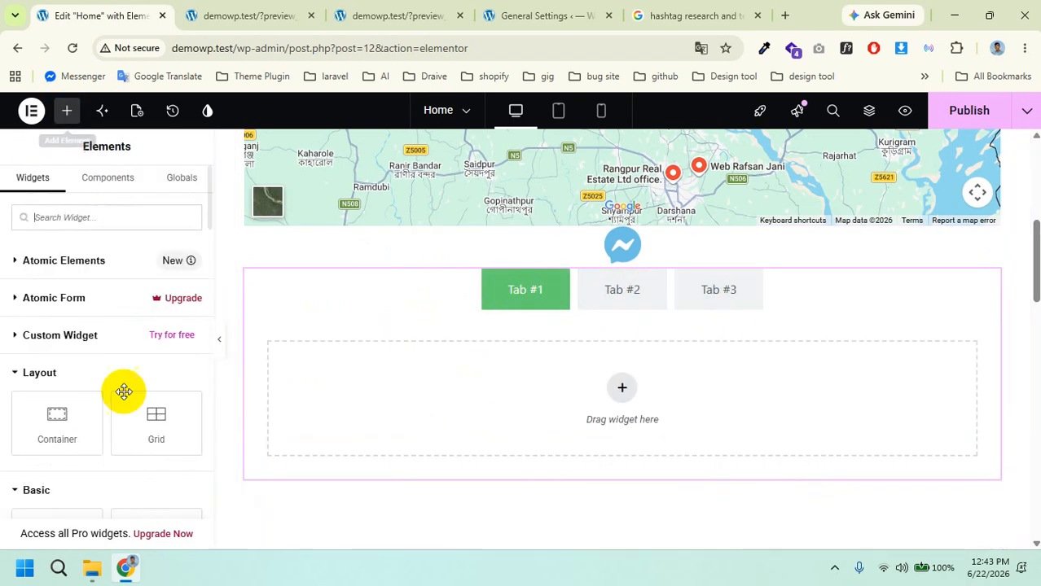
scroll(95, 439, "down", 2)
scroll(97, 441, "down", 4)
scroll(98, 439, "up", 3)
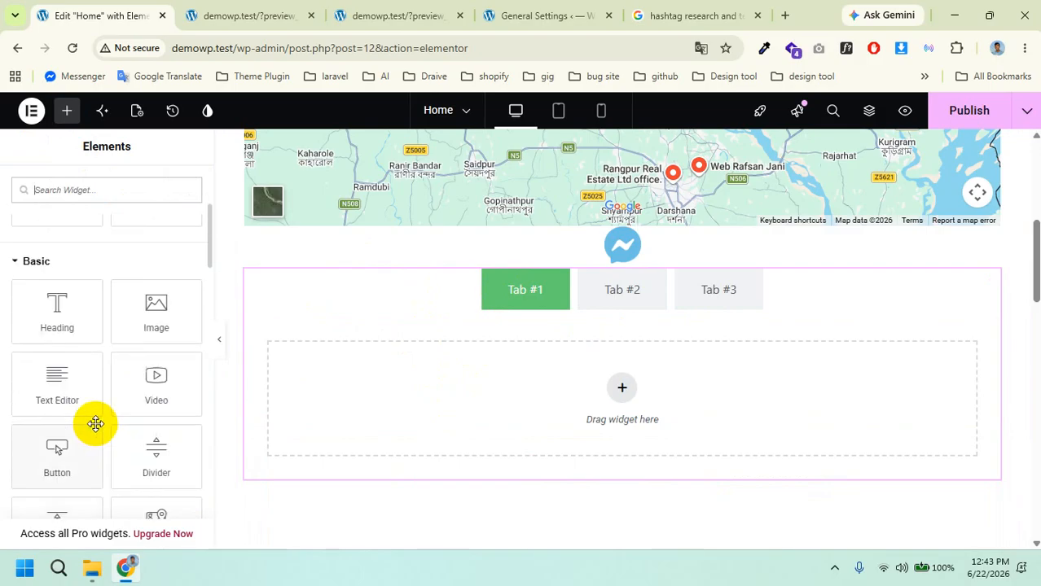
left_click(23, 264)
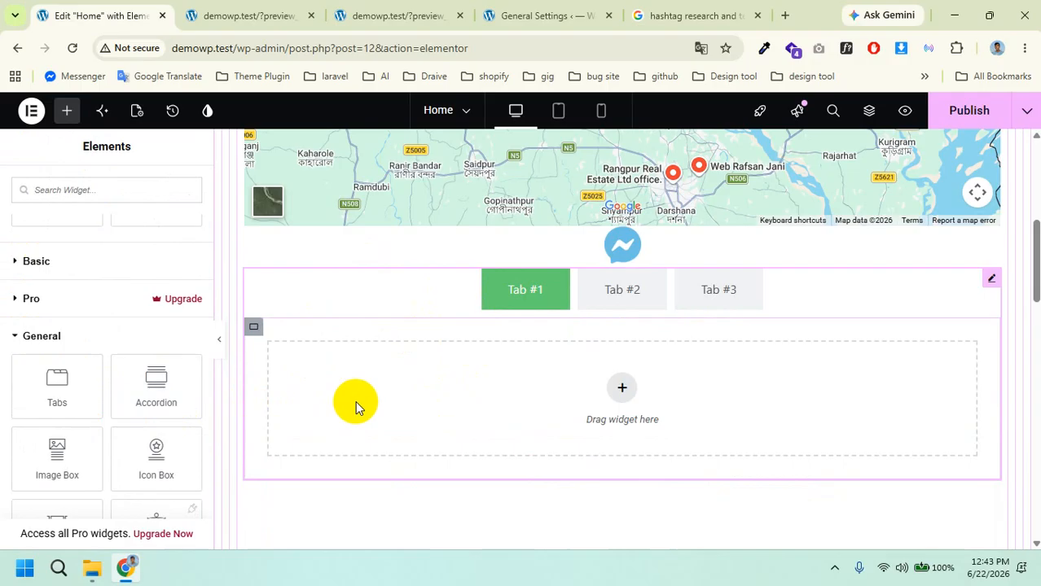
Step: Add an Accordion below the tabs and delete Item #2 and Item #3
left_click_drag(153, 391, 578, 466)
scroll(468, 415, "down", 3)
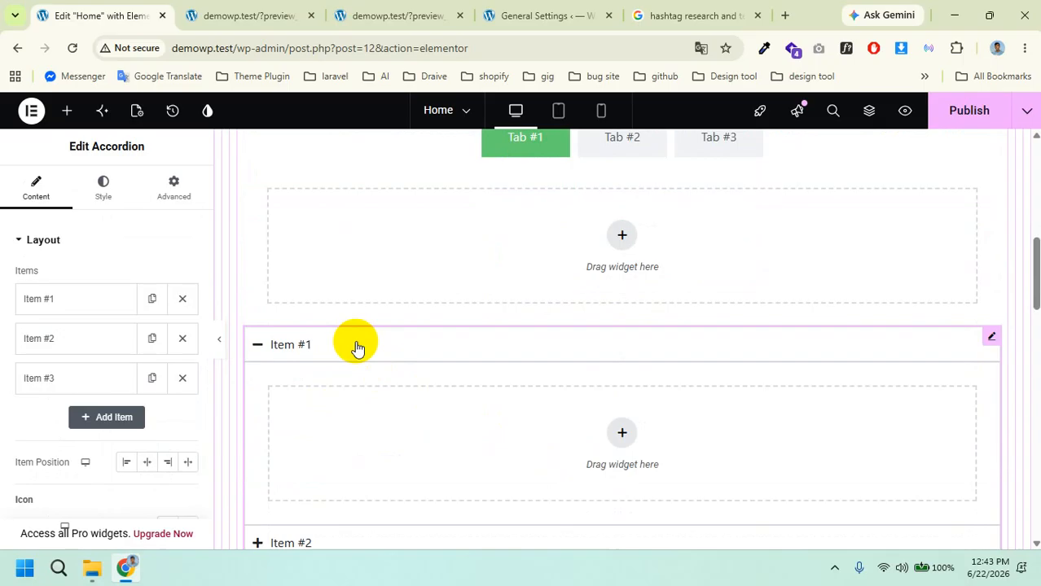
left_click(183, 378)
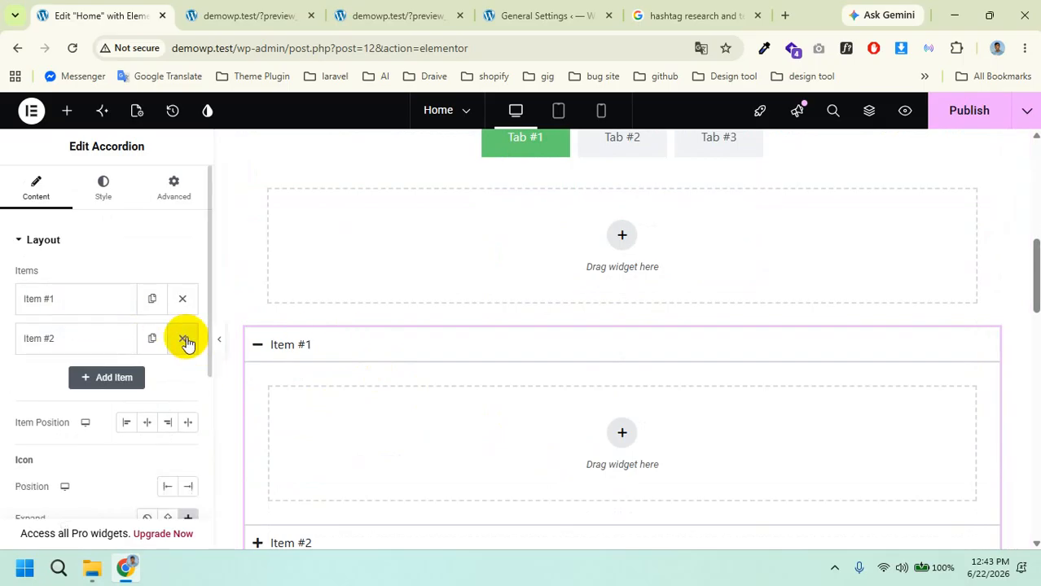
left_click(186, 340)
left_click(74, 300)
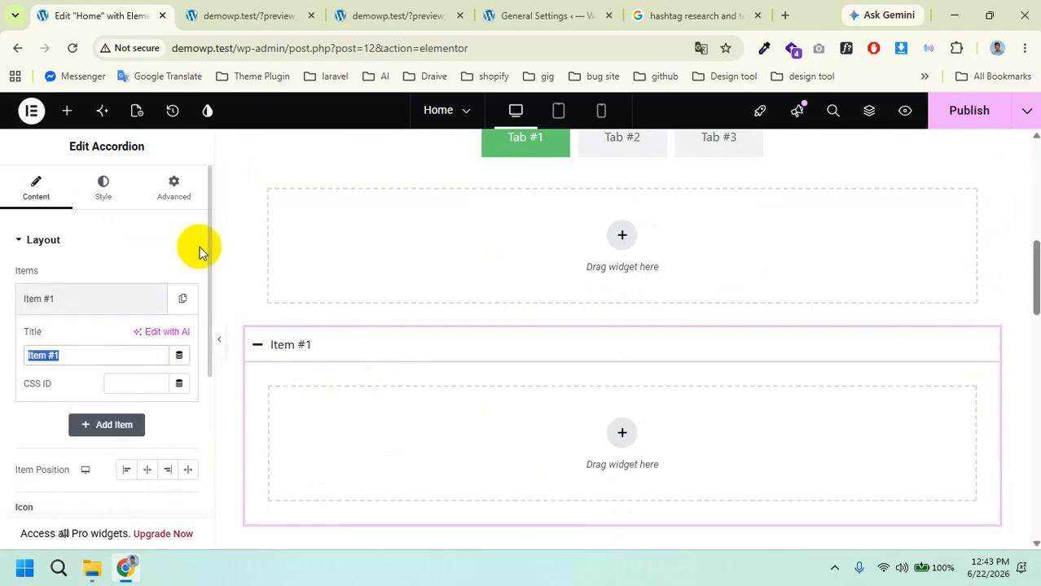
Step: Title Item #1 'Location hashtag research and technology' using the copied company name
left_click(688, 16)
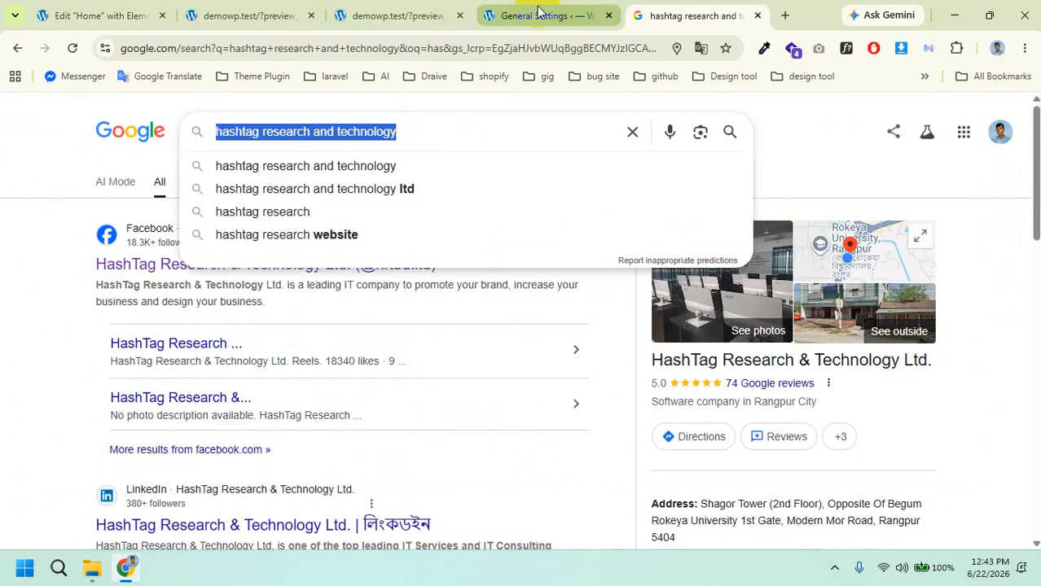
left_click(144, 16)
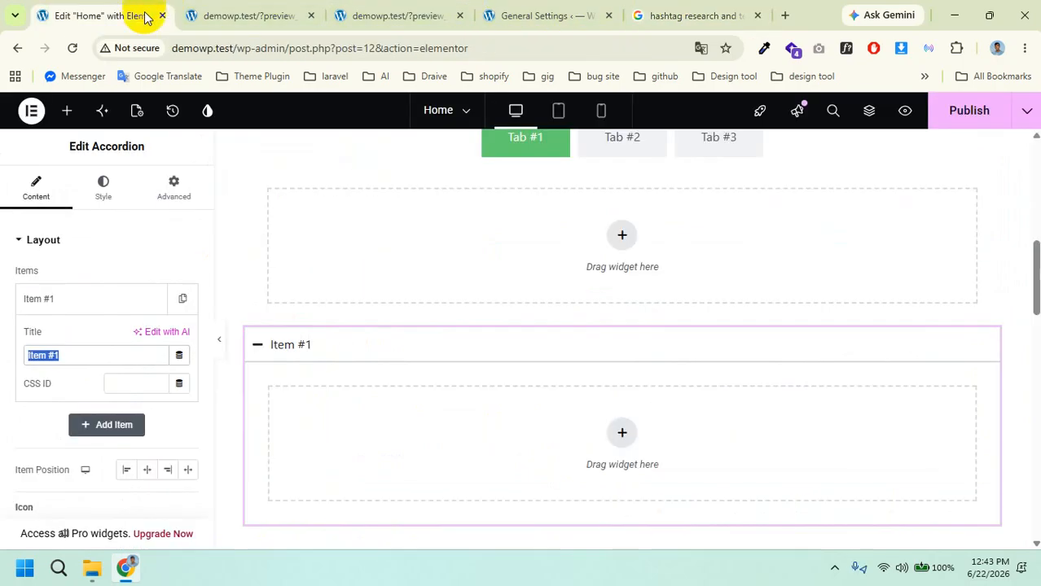
left_click(65, 300)
left_click(65, 299)
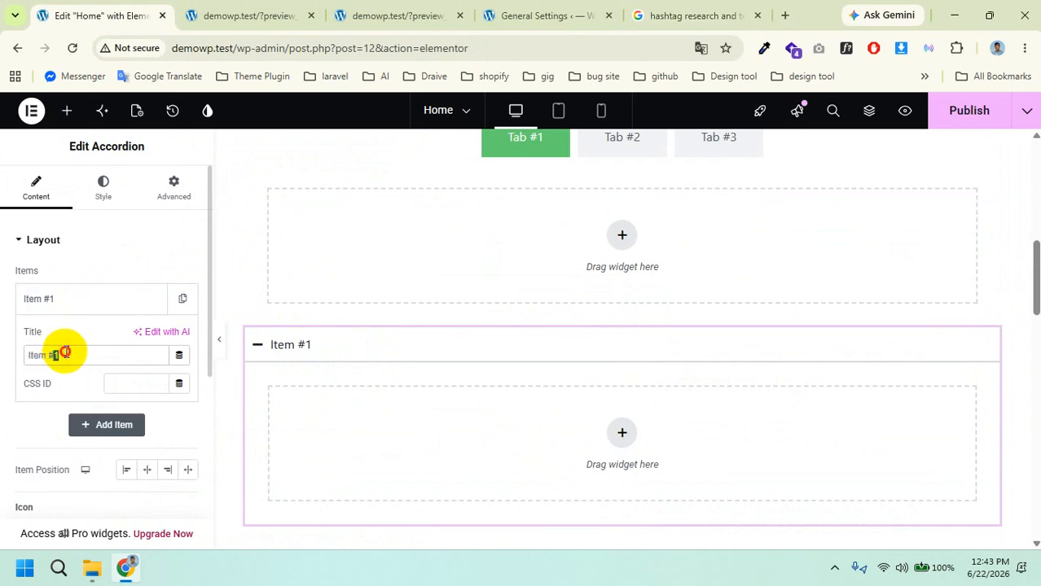
type("hashtag research and technology")
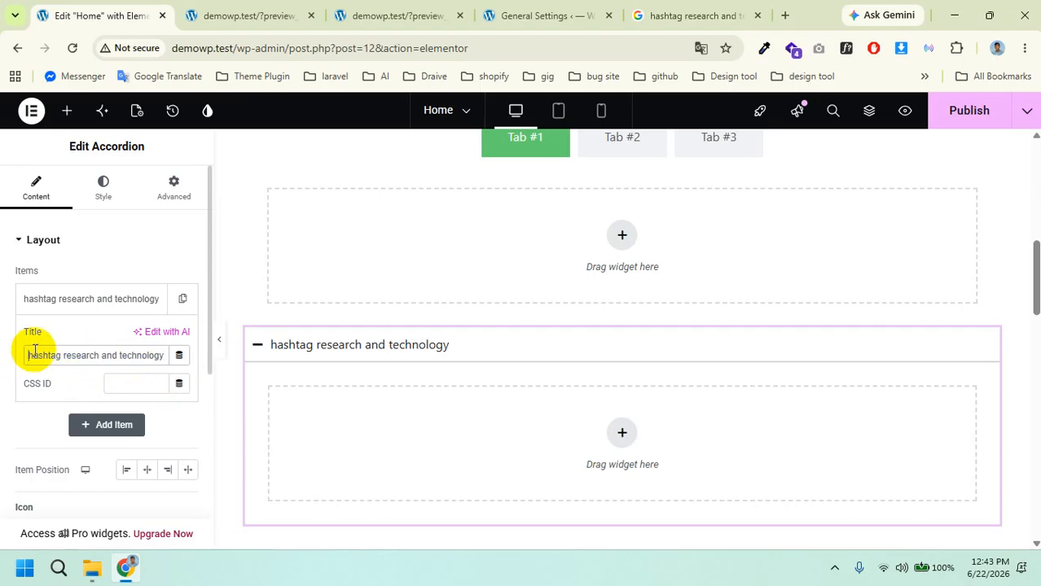
type("Location")
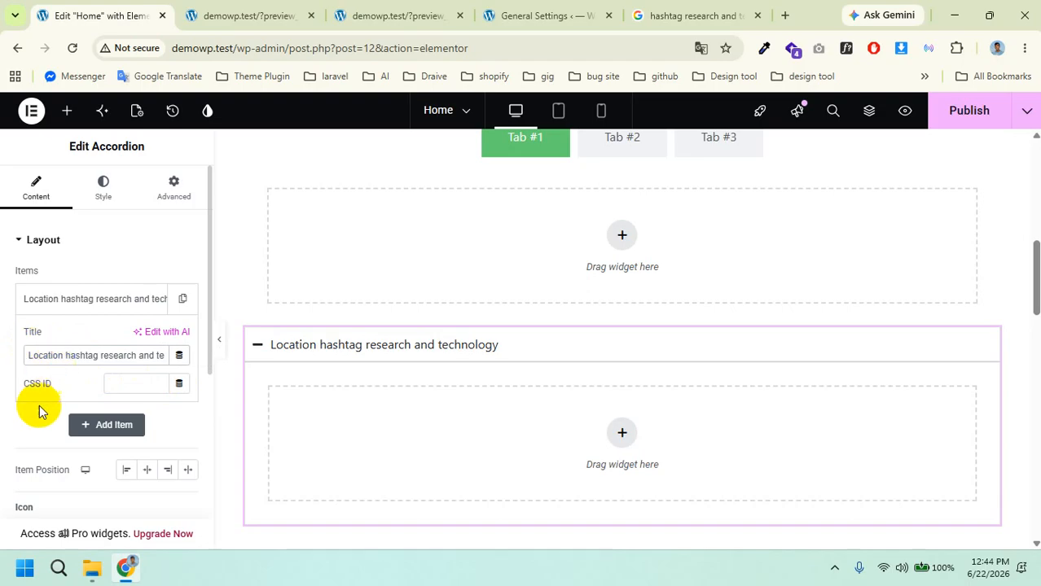
scroll(144, 446, "down", 1)
scroll(151, 446, "up", 1)
left_click_drag(144, 356, 237, 360)
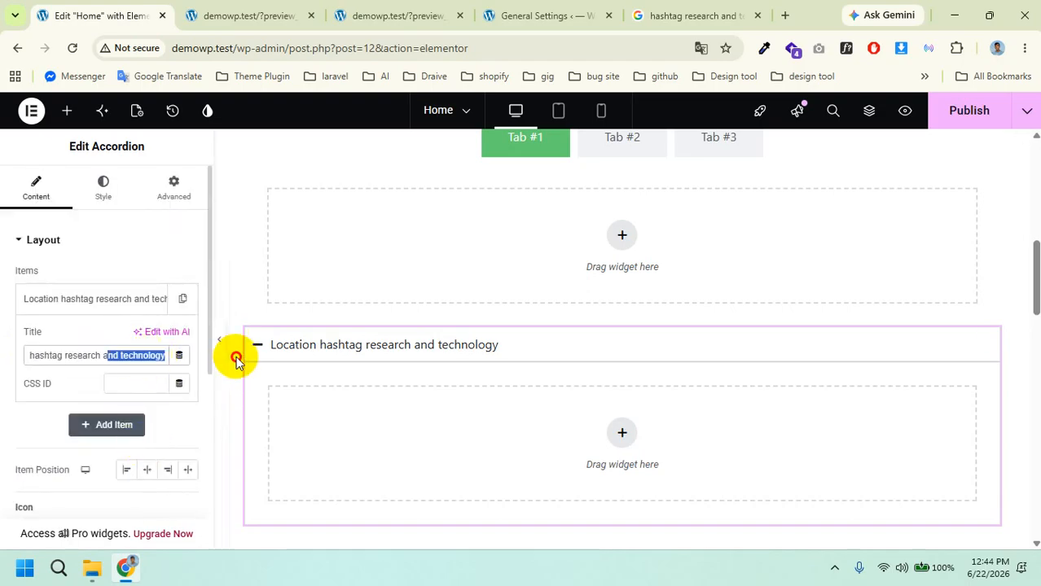
left_click(96, 343)
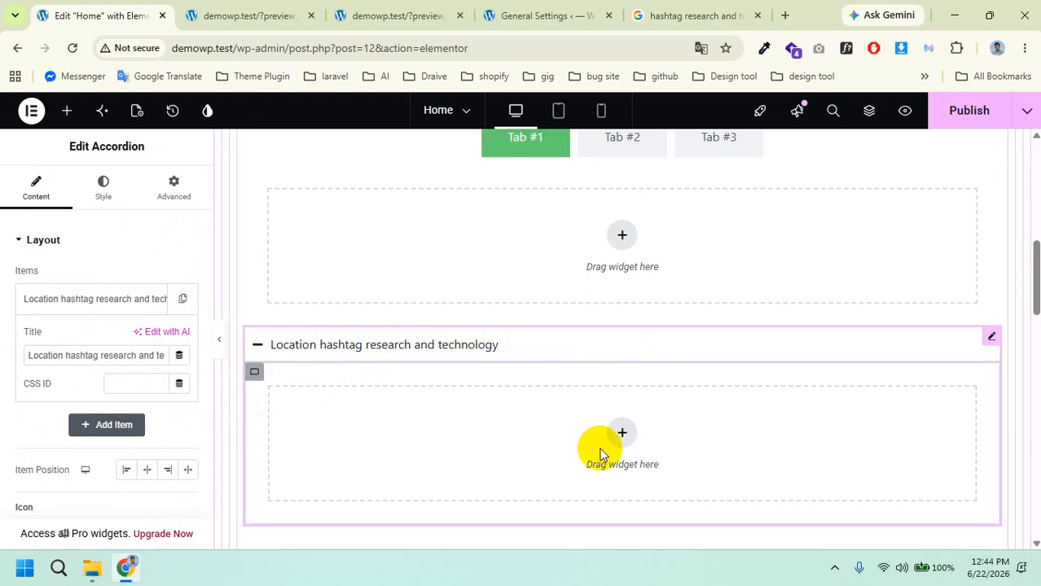
Step: Add a Text Editor widget inside the accordion item's content area
left_click(553, 440)
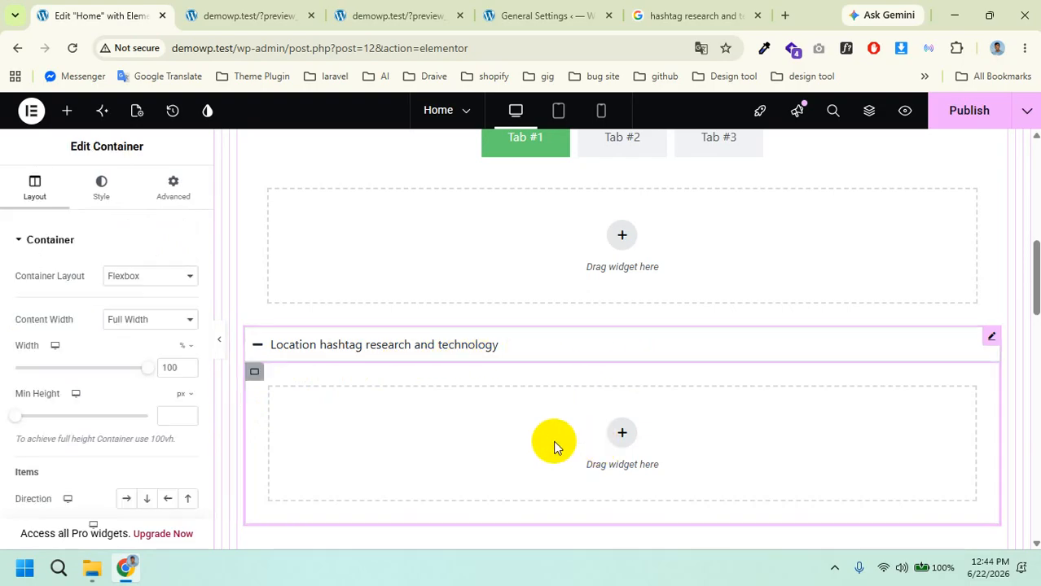
left_click(69, 113)
scroll(81, 431, "down", 2)
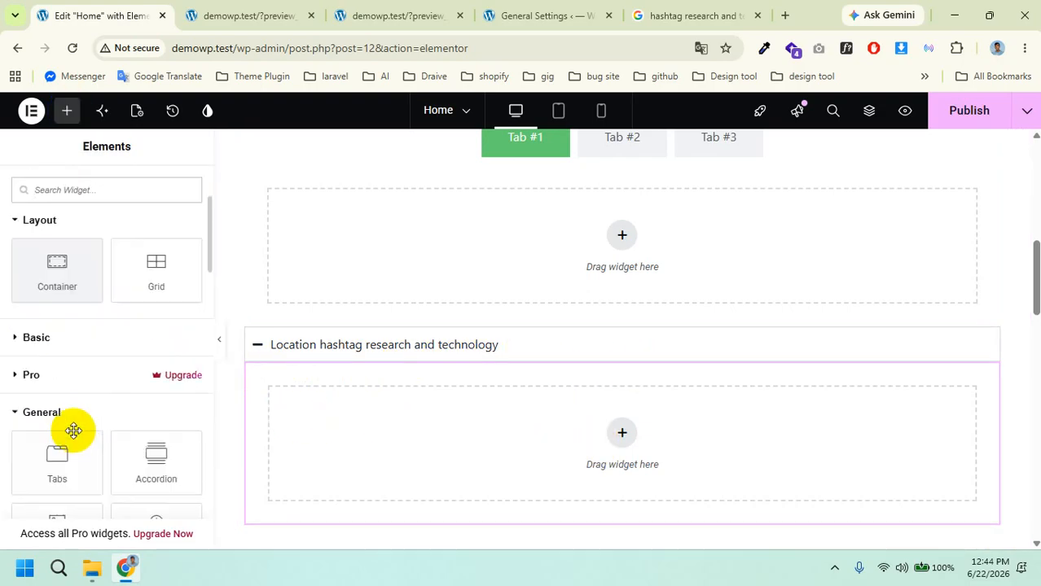
scroll(48, 367, "down", 1)
left_click(21, 259)
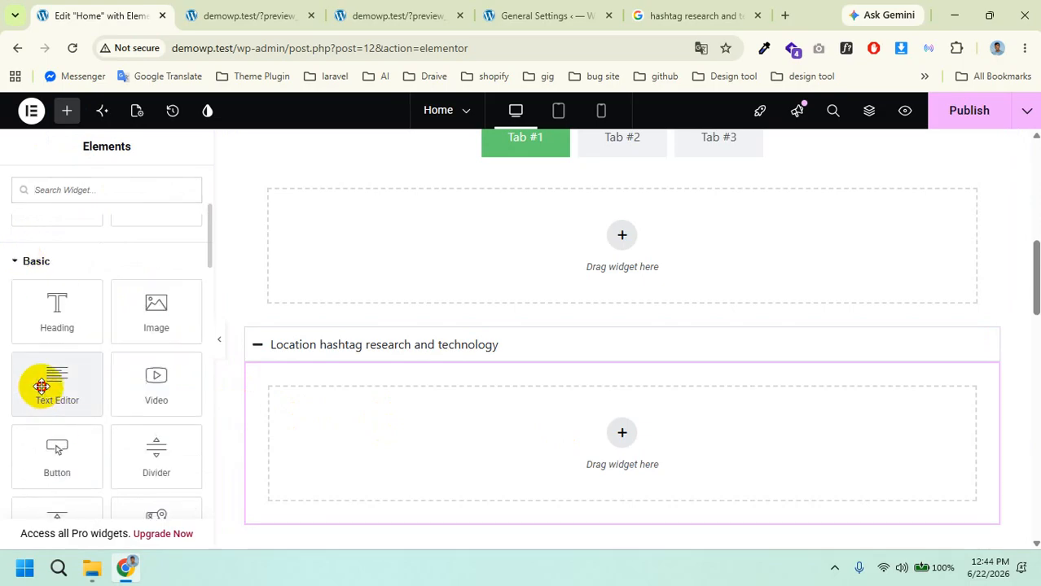
left_click_drag(40, 386, 598, 432)
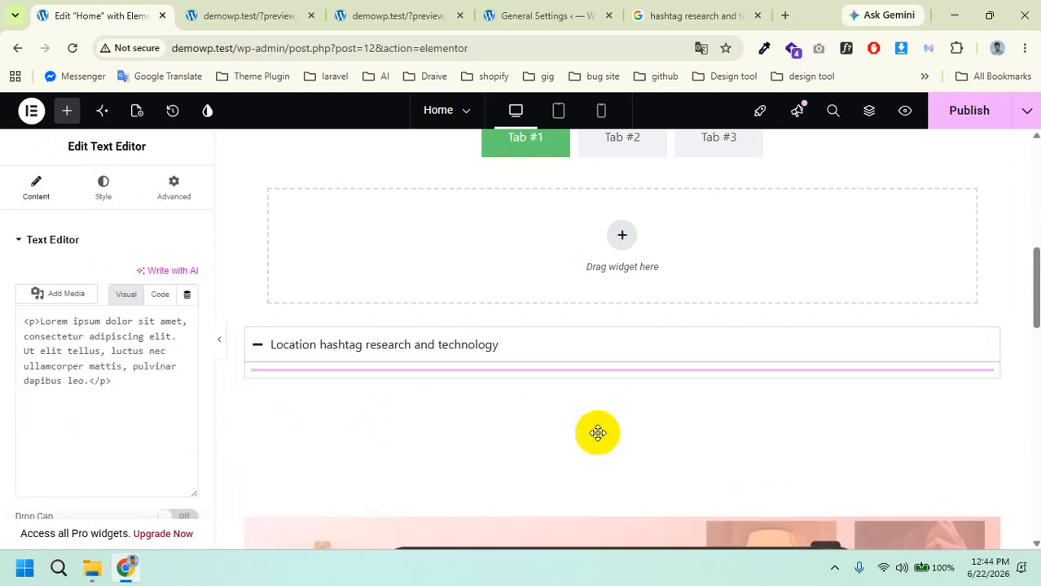
Step: Replace its placeholder text with 'hashtag research and technology location Rangpur'
triple_click(75, 407)
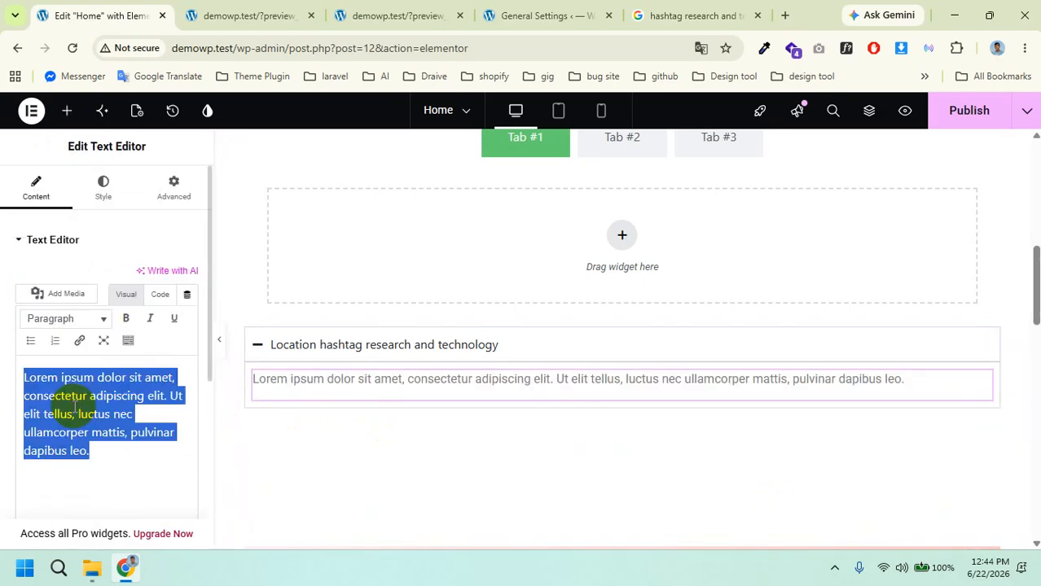
type("hashtag research and technology")
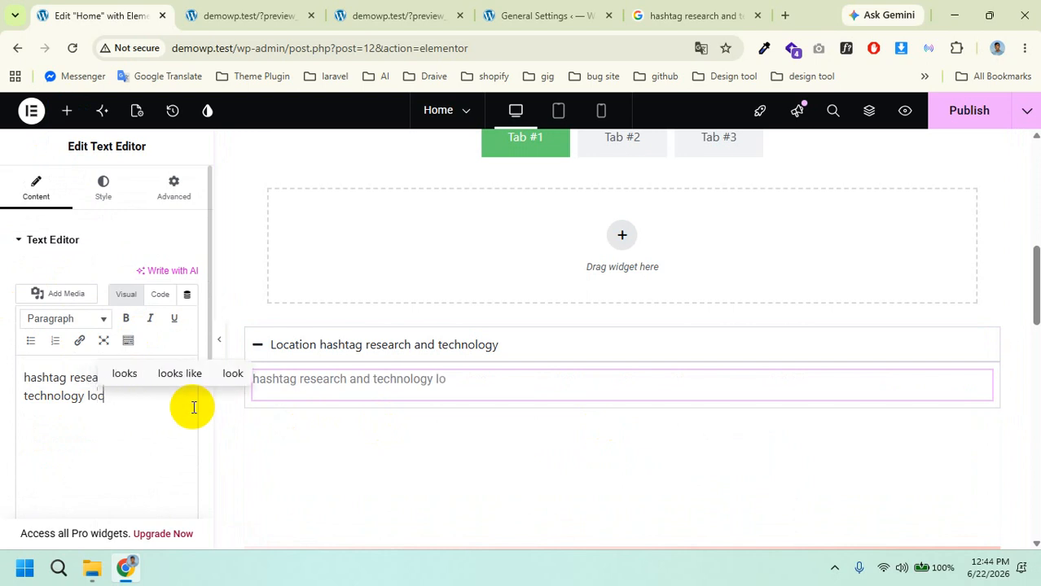
type("location")
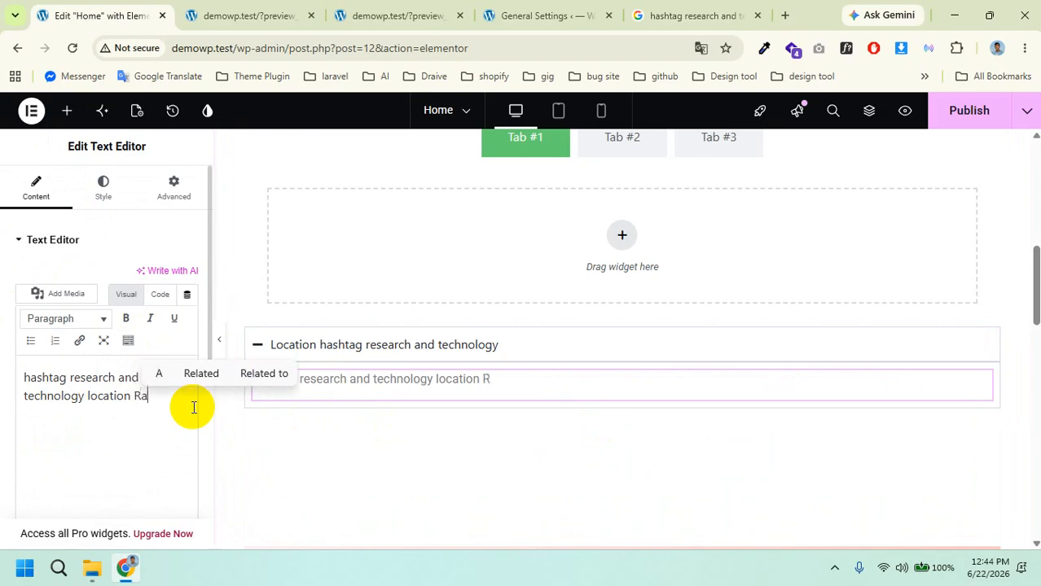
type("Rangpu")
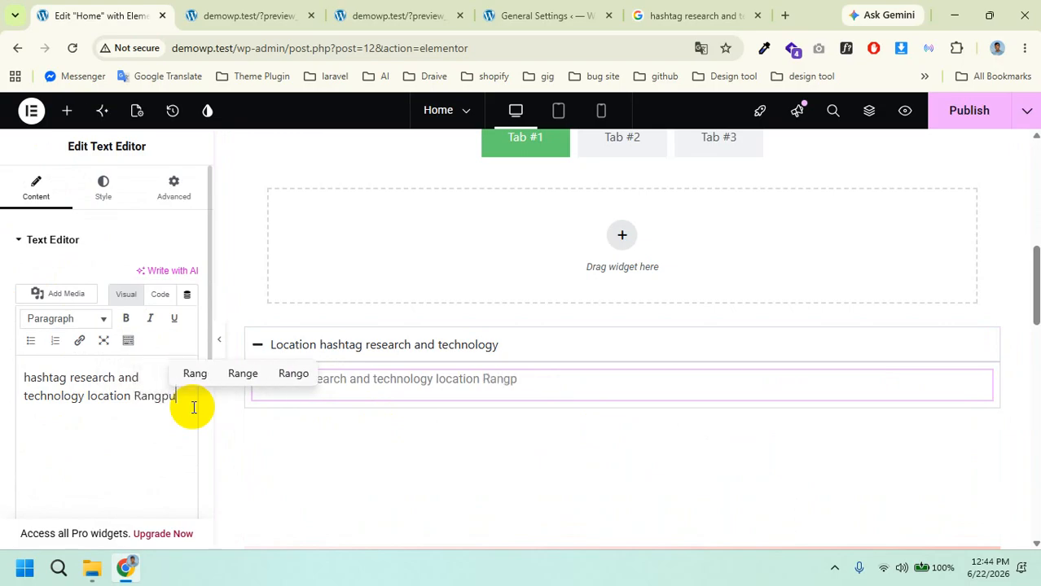
type("r")
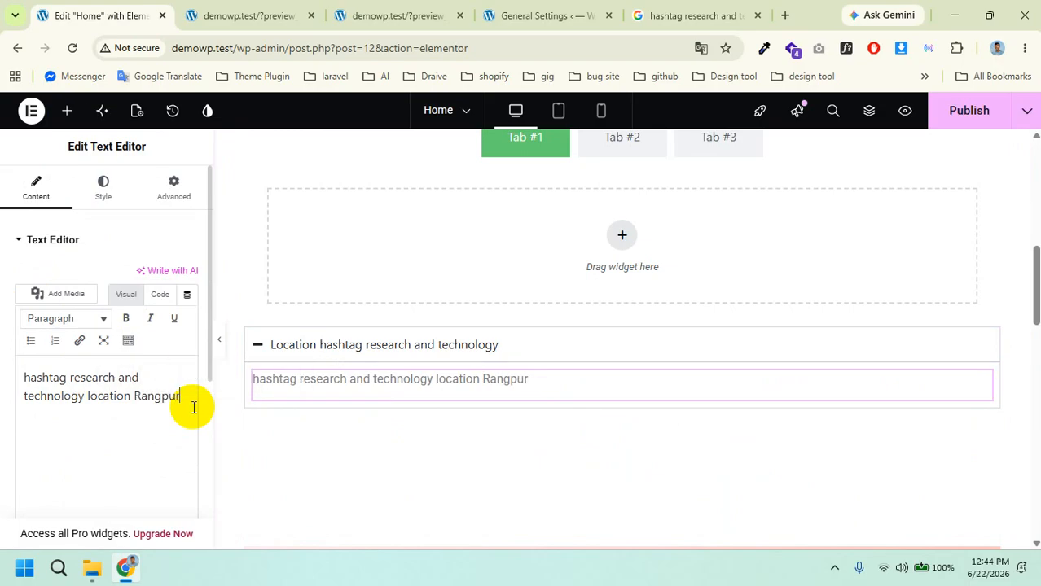
Step: Publish the Home page, toggle the Location accordion in the preview, and return to the editor
left_click(971, 114)
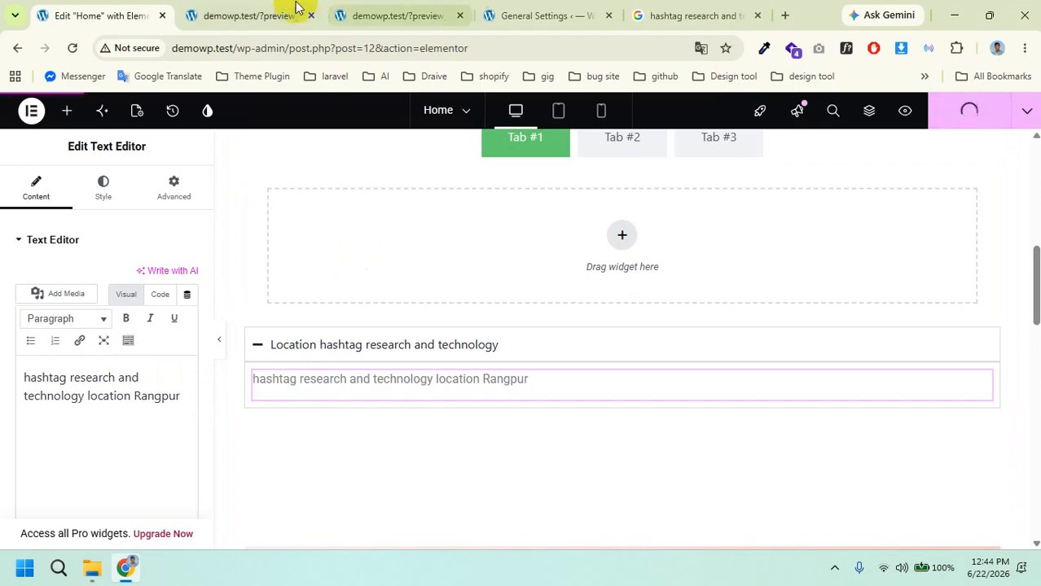
left_click(238, 14)
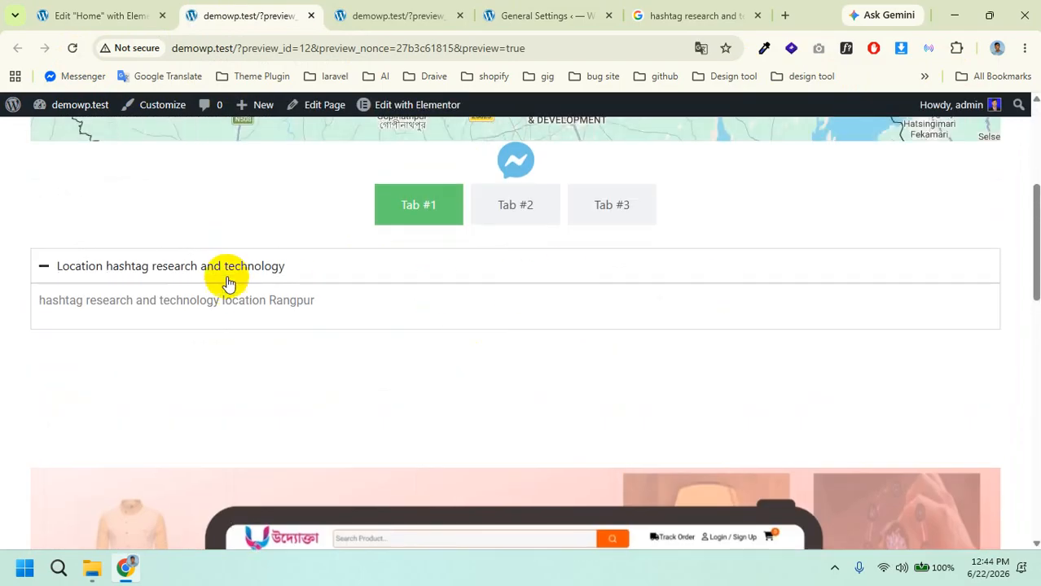
left_click(381, 272)
left_click(381, 271)
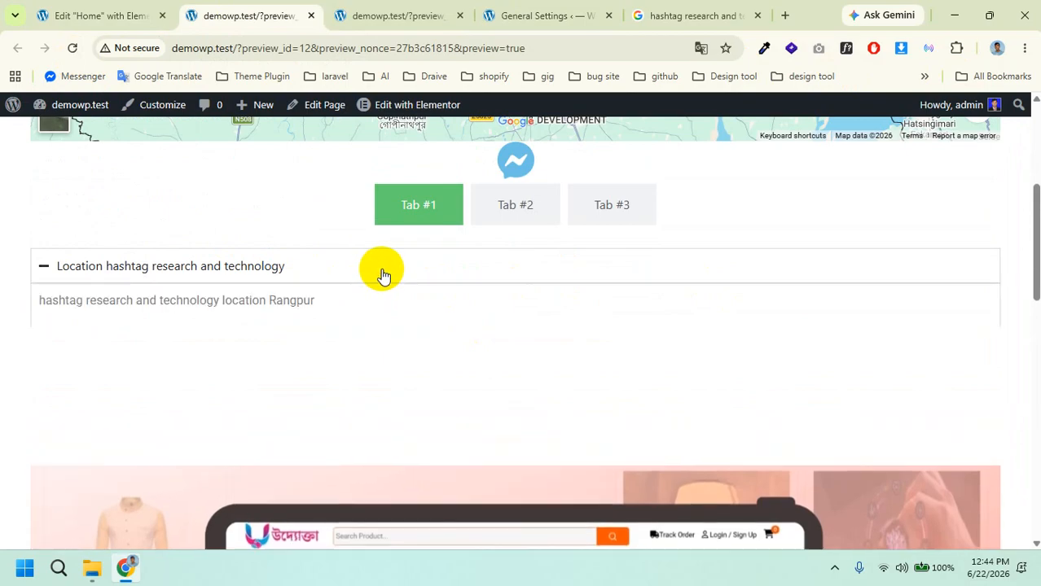
left_click(380, 272)
left_click(85, 15)
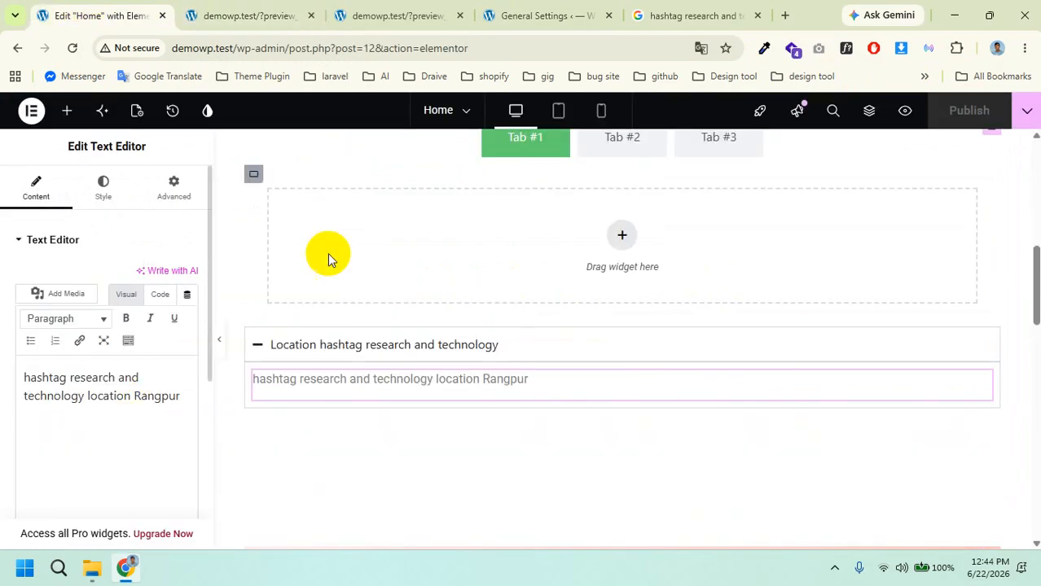
Step: Duplicate the accordion item three times to make four items, then publish
left_click(534, 341)
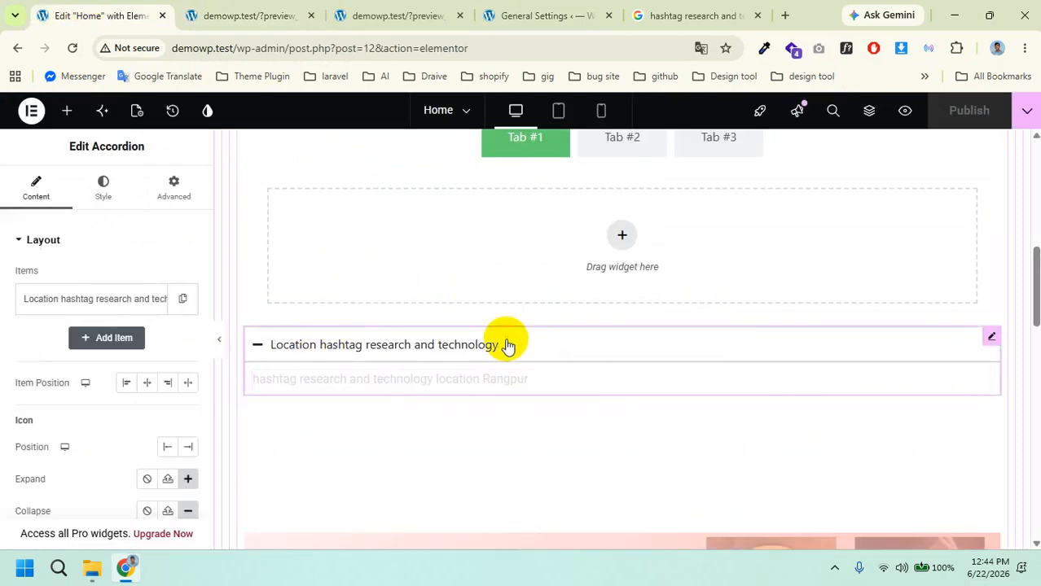
left_click(183, 302)
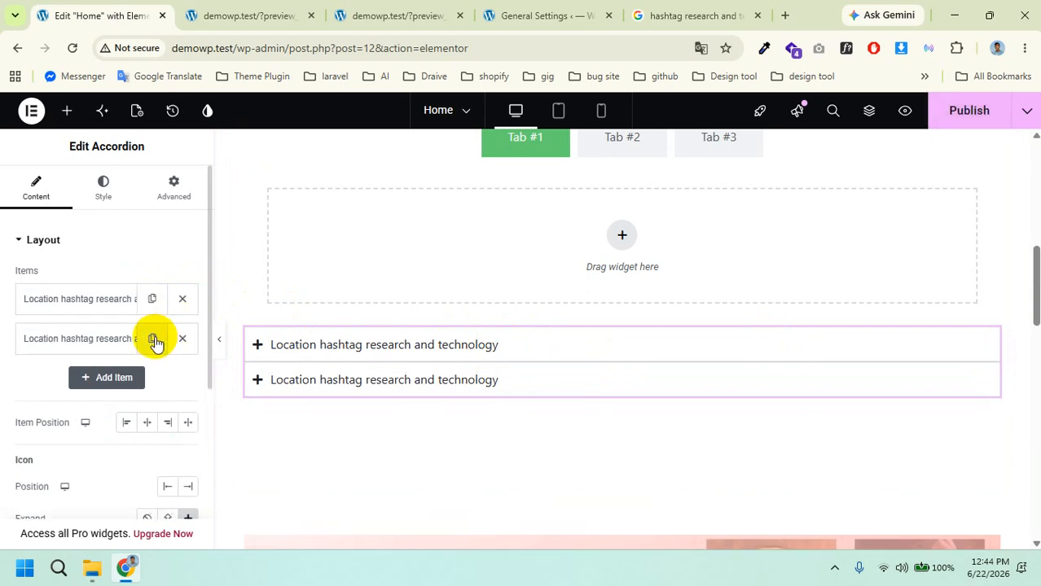
left_click(153, 339)
left_click(150, 380)
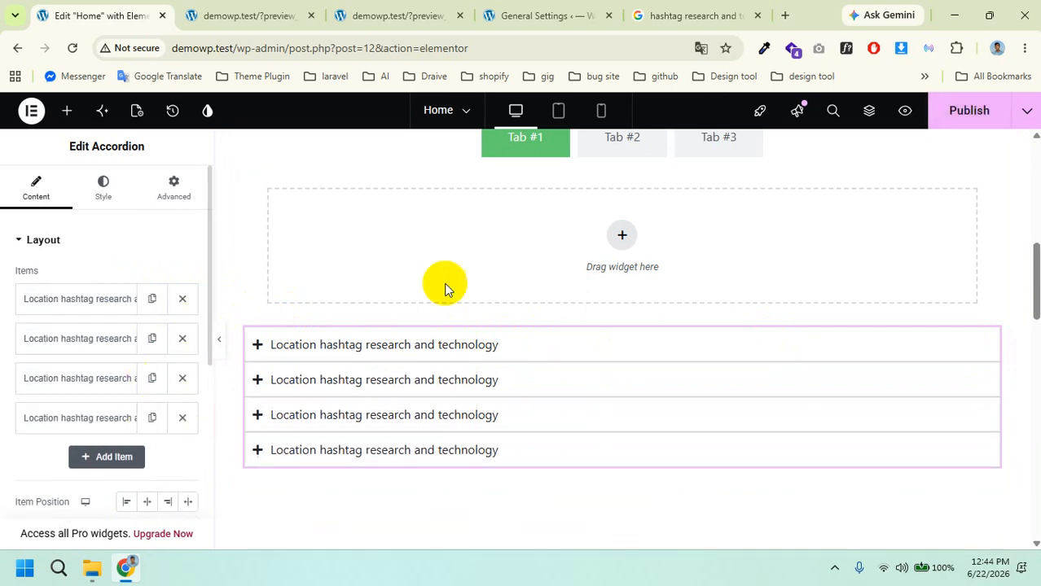
left_click(948, 119)
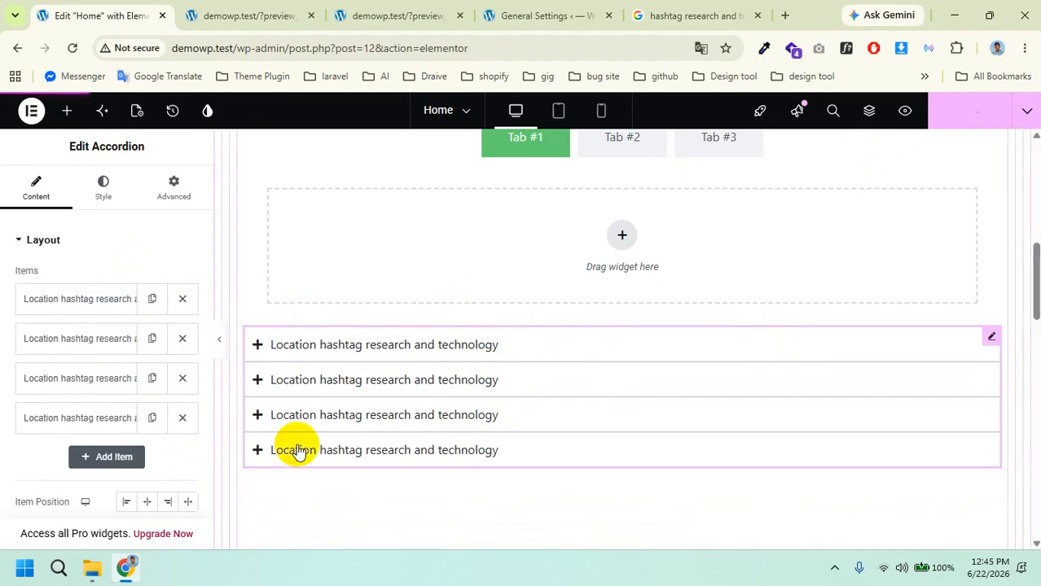
Step: Check the four location items in the page preview, then go back to the editor
left_click(224, 10)
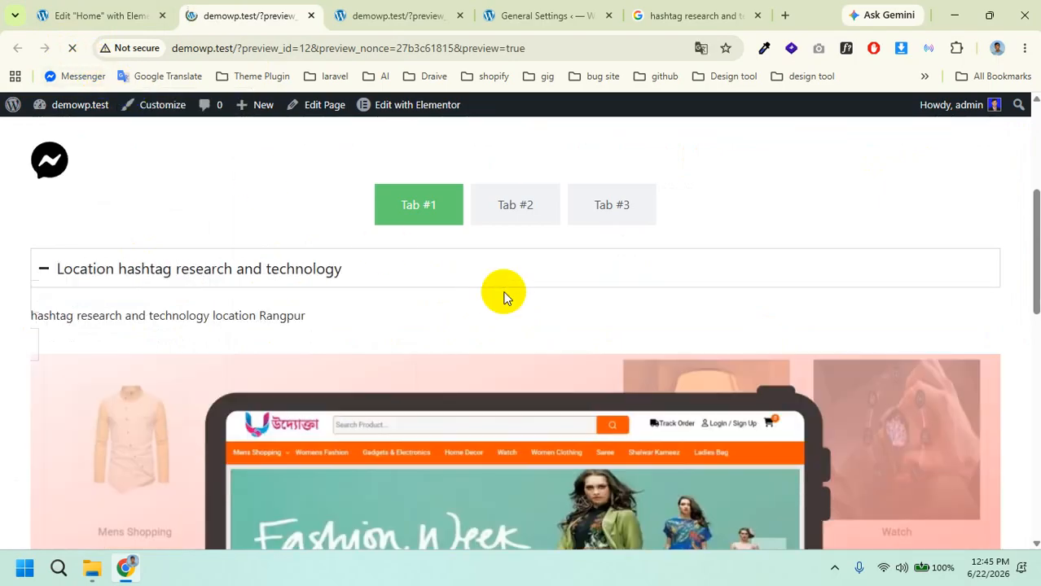
scroll(420, 279, "down", 8)
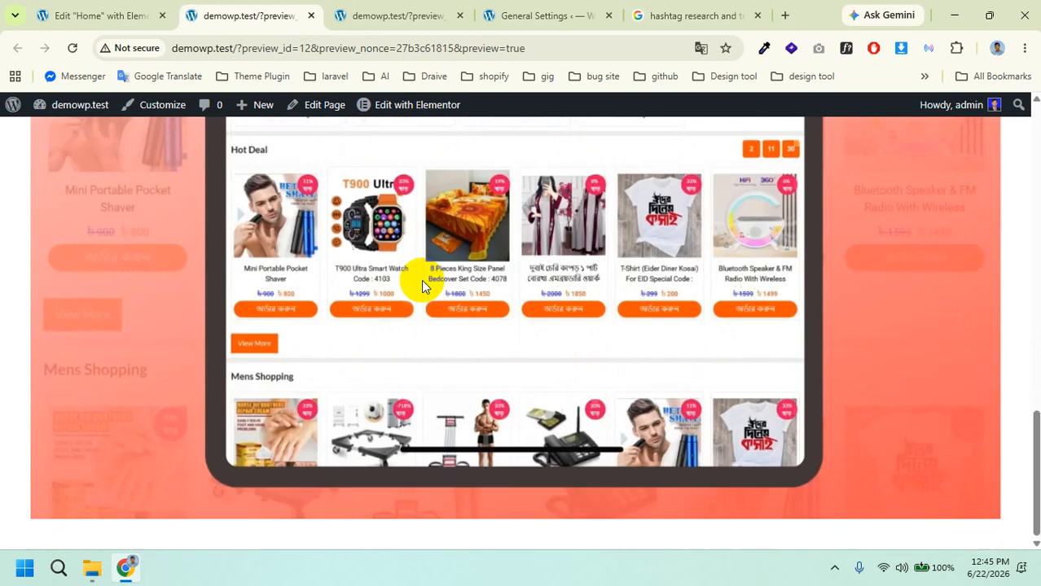
scroll(407, 276, "up", 10)
scroll(398, 273, "down", 2)
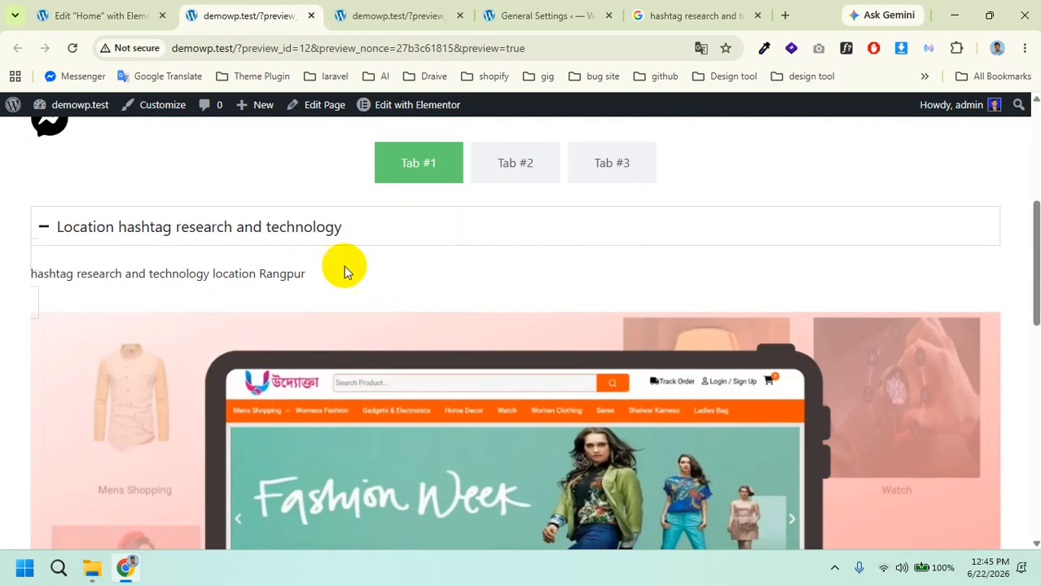
left_click(365, 226)
left_click(355, 232)
left_click(231, 294)
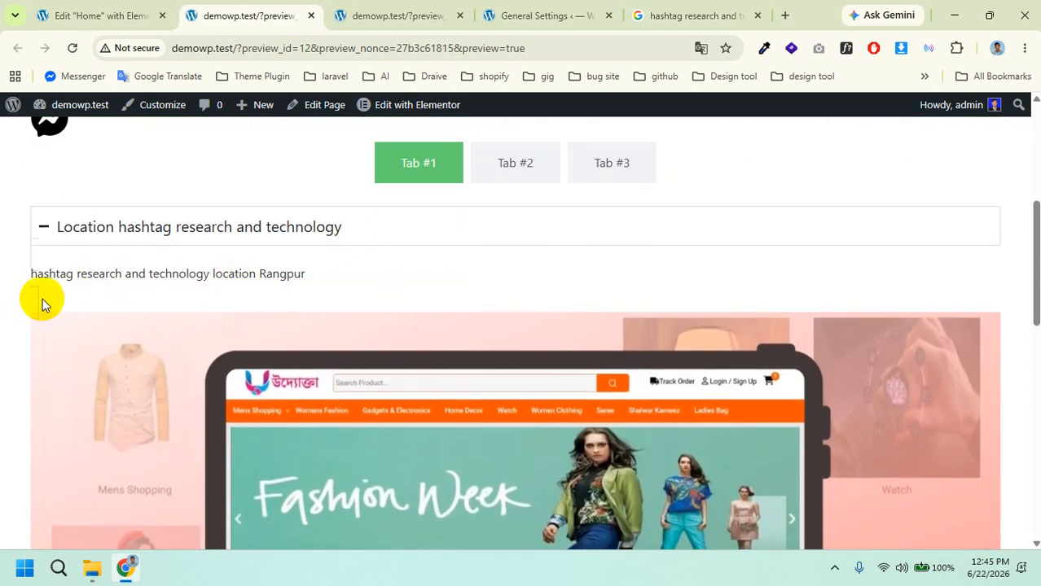
left_click(335, 210)
left_click(122, 16)
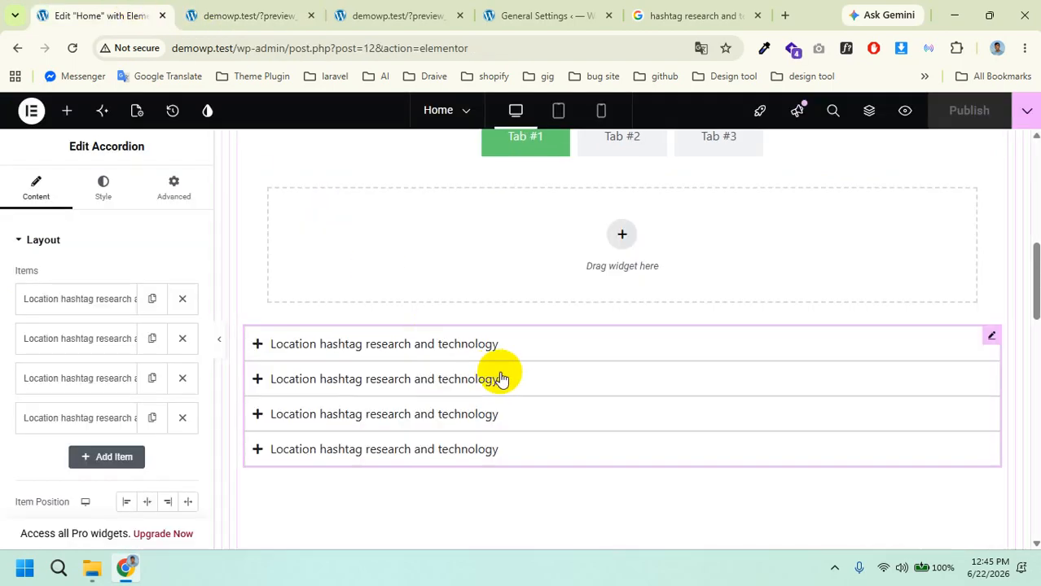
Step: Drag the four-item accordion by its handle to its new spot and publish
scroll(505, 373, "down", 3)
scroll(505, 372, "up", 2)
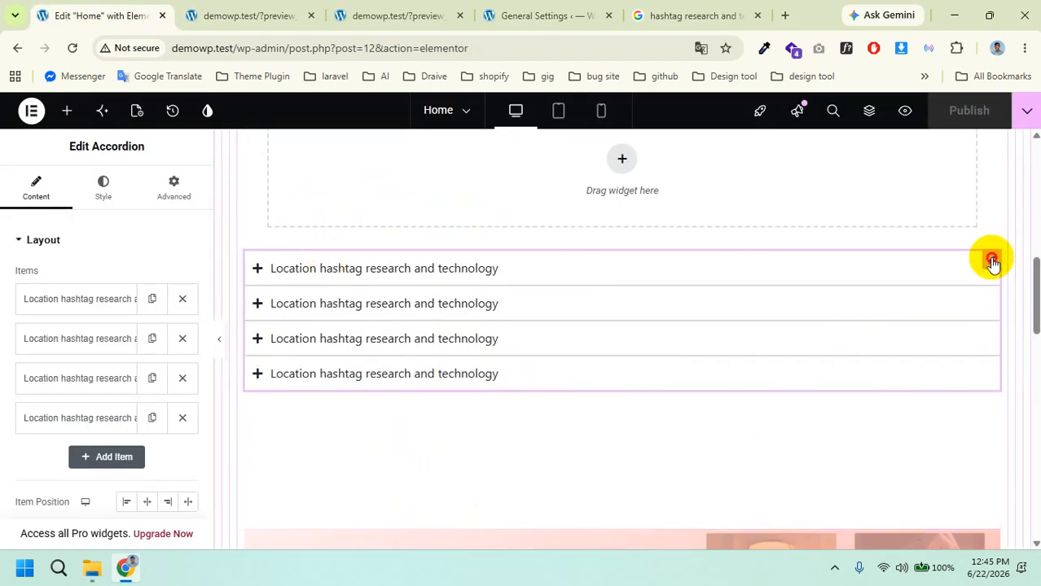
left_click_drag(992, 261, 681, 404)
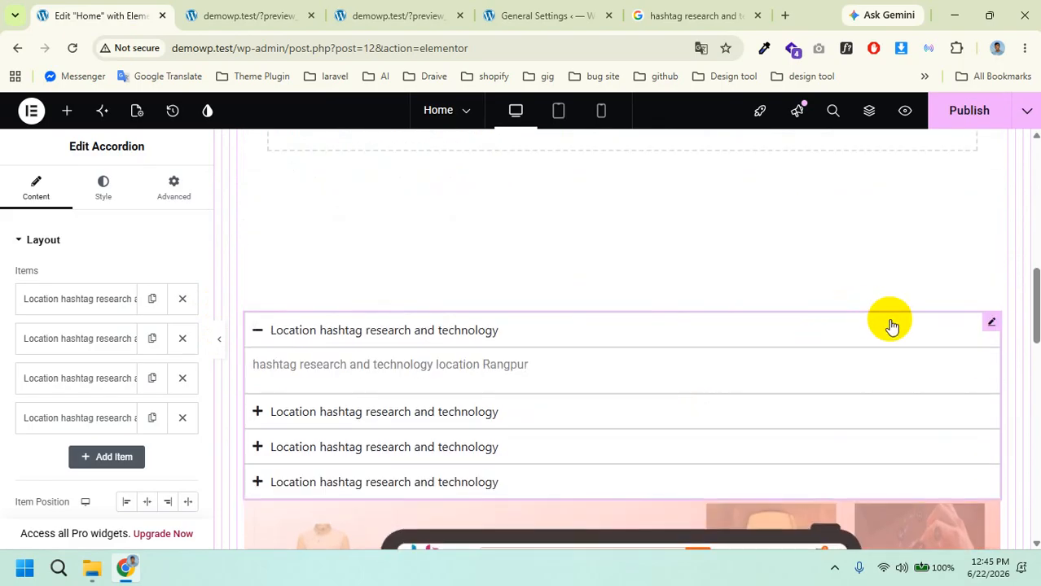
left_click_drag(991, 322, 524, 483)
left_click(993, 119)
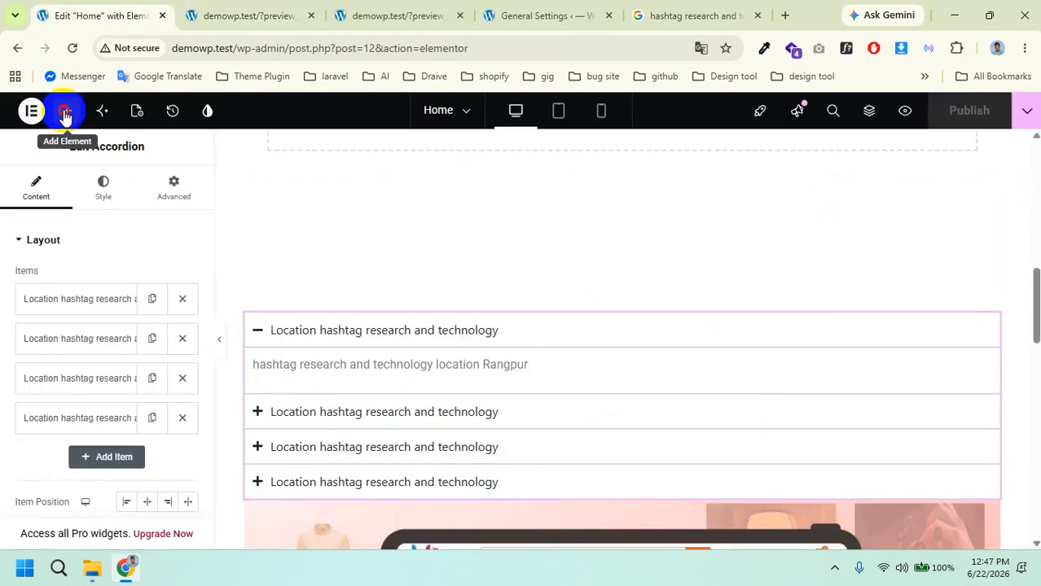
Step: Drag an Image Box widget into the empty bottom section below the accordion
left_click(65, 114)
scroll(125, 373, "down", 2)
scroll(564, 418, "down", 10)
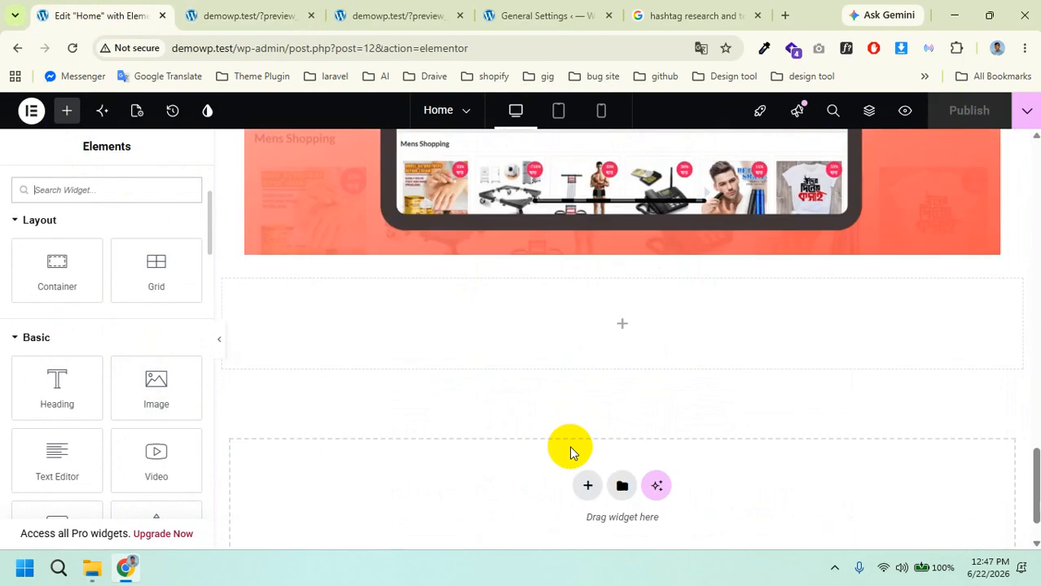
scroll(569, 453, "down", 1)
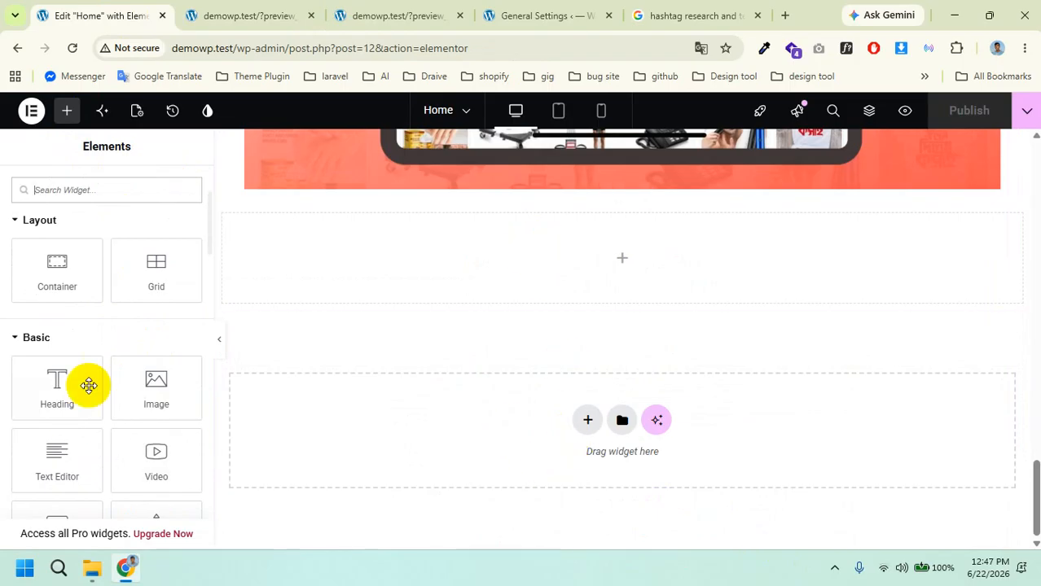
left_click(20, 341)
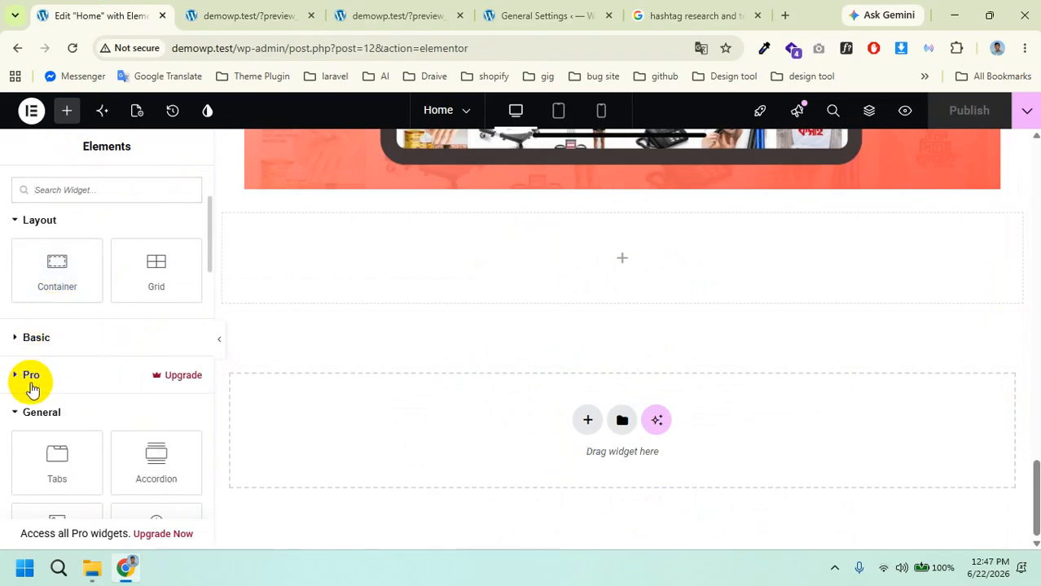
scroll(41, 391, "down", 1)
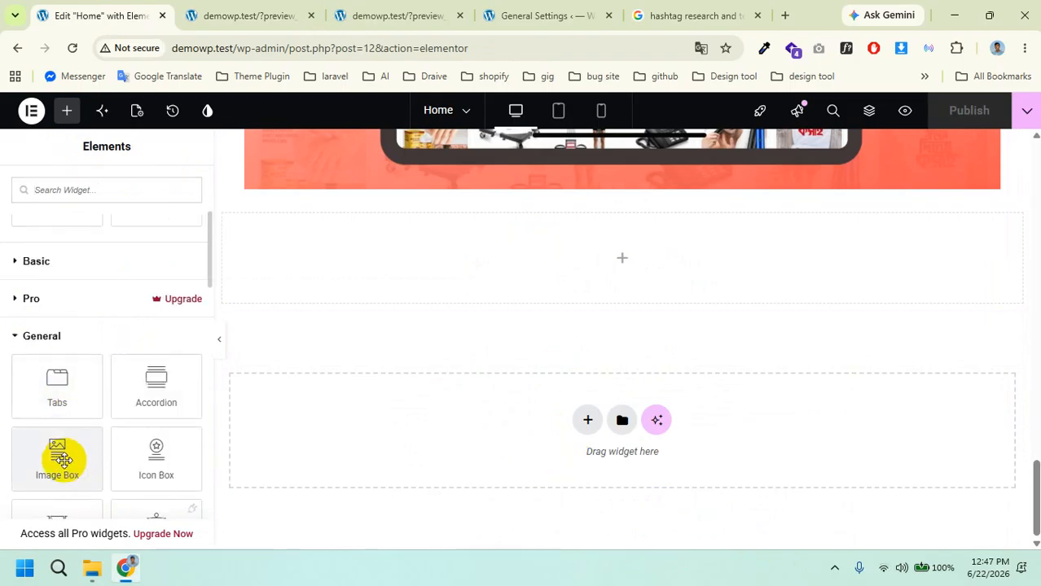
left_click_drag(63, 460, 416, 285)
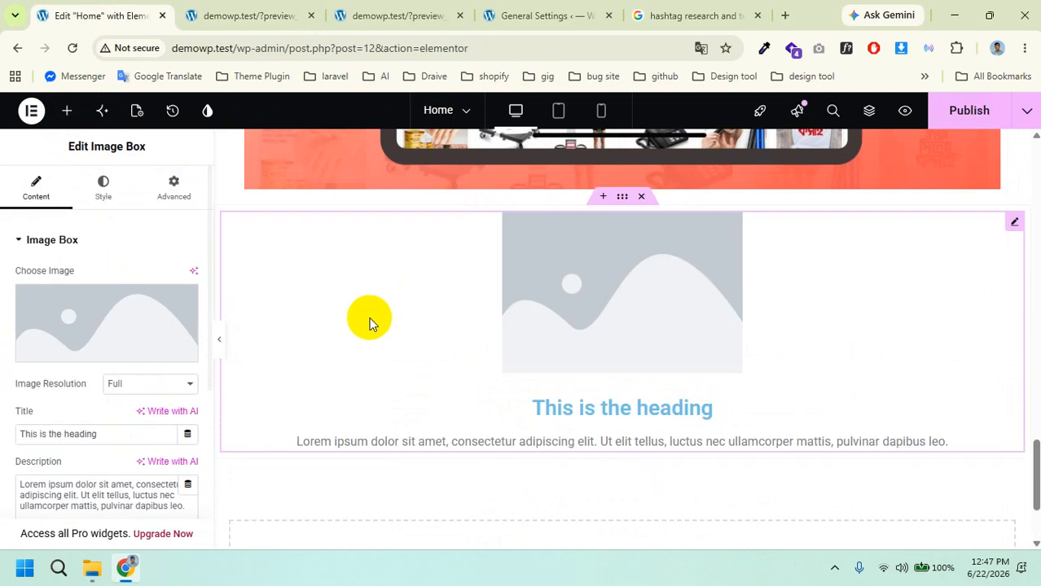
Step: Set the image box picture to IMG-20260301-WA0011 from the Media Library
left_click(96, 351)
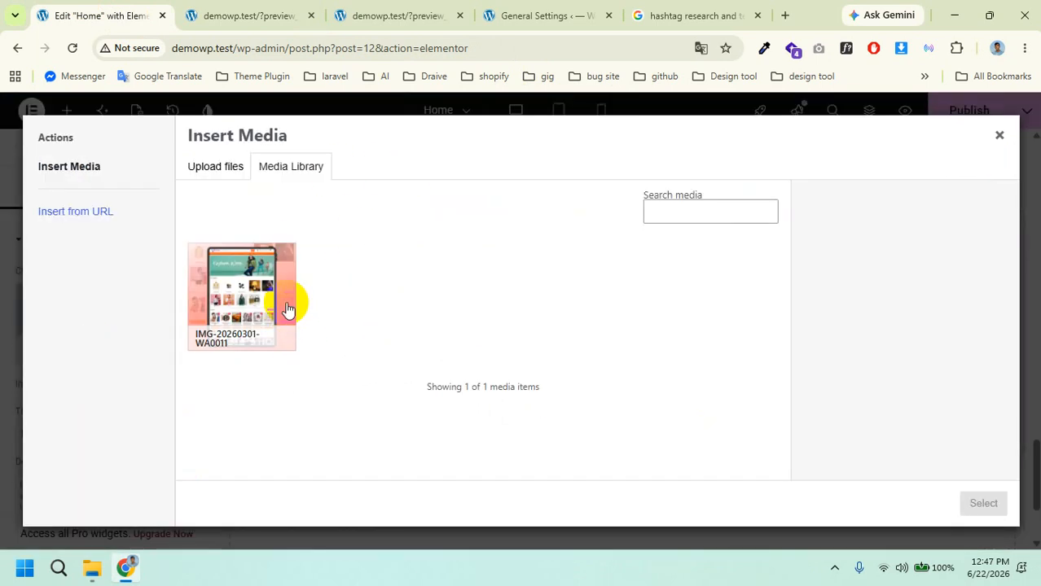
left_click(228, 296)
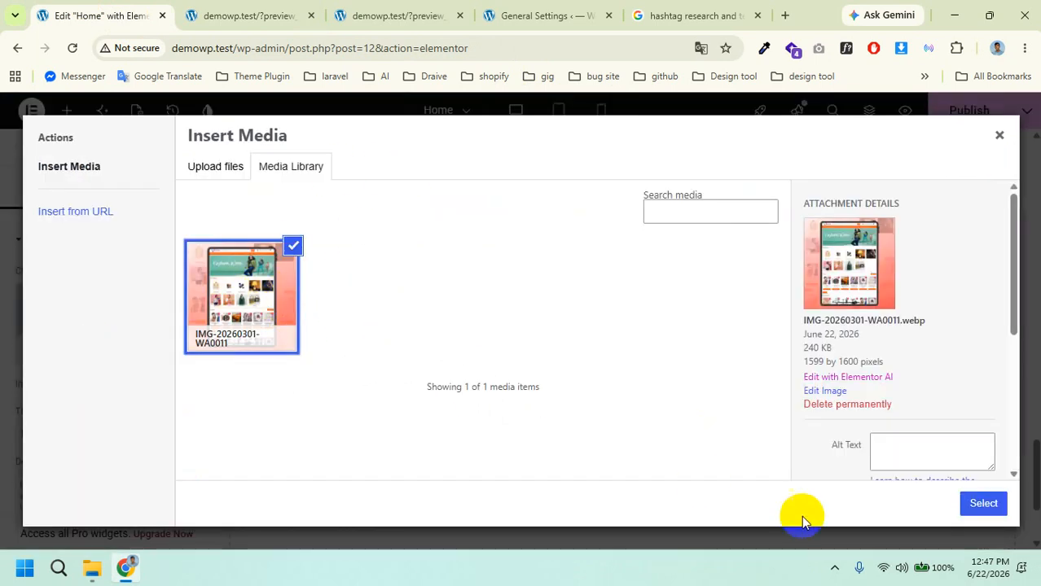
left_click(982, 504)
scroll(520, 383, "down", 3)
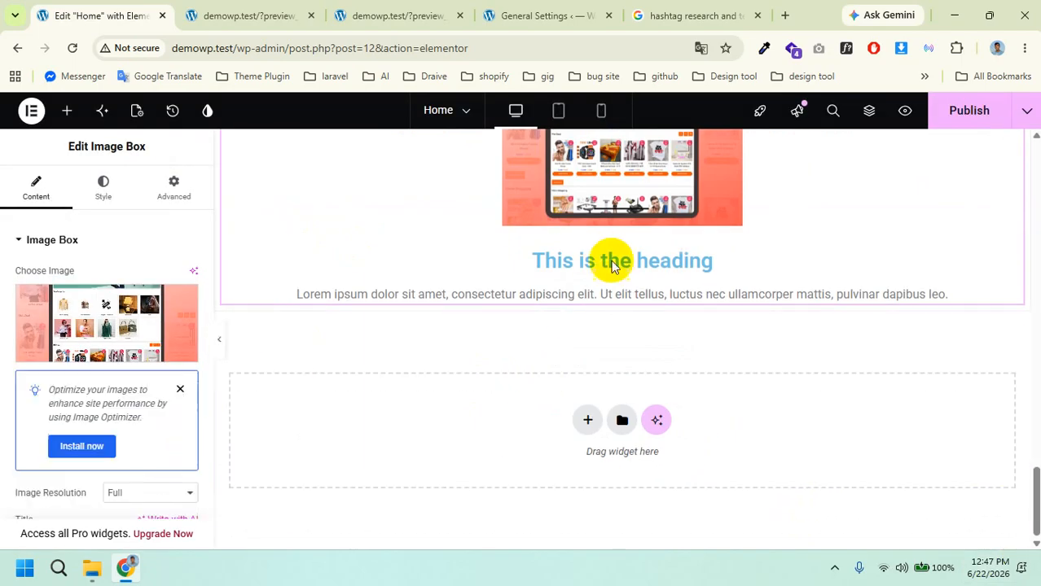
Step: Publish the Home page with its new image box
scroll(142, 434, "down", 3)
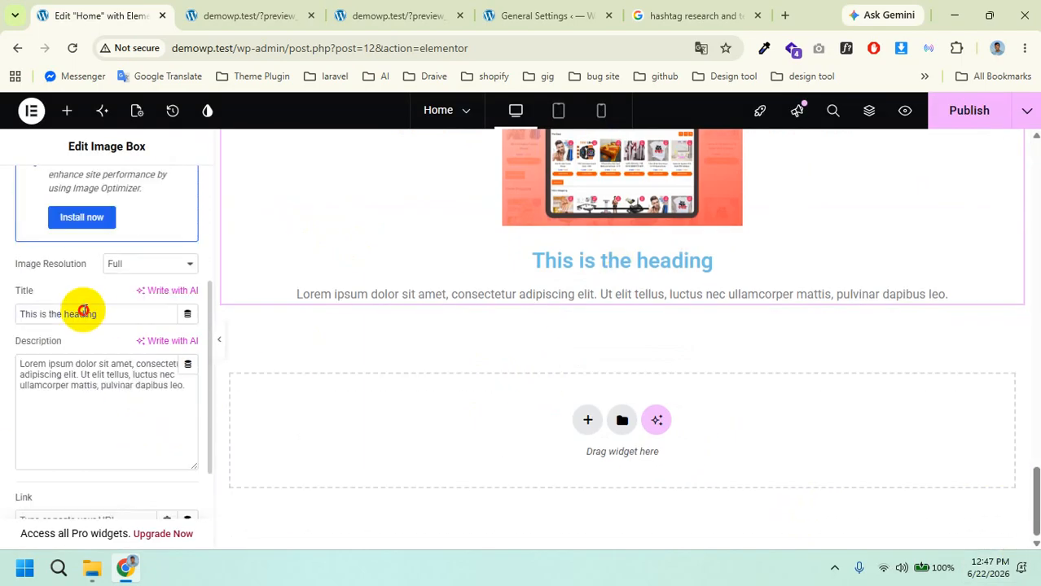
left_click(70, 375)
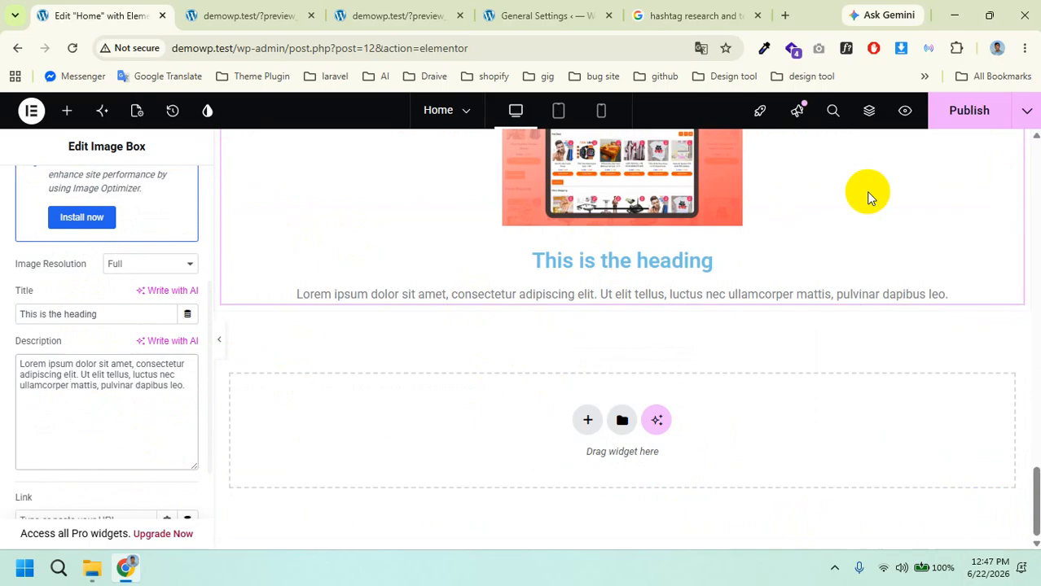
left_click(956, 111)
Step: Reload the preview and check the image box beneath the location accordion
left_click(214, 14)
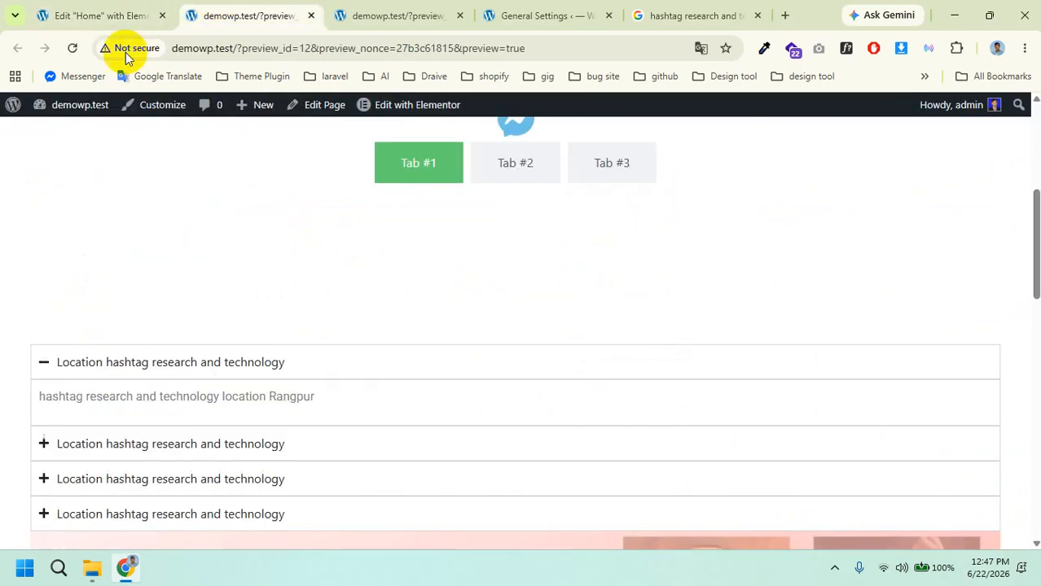
left_click(71, 50)
scroll(505, 411, "down", 10)
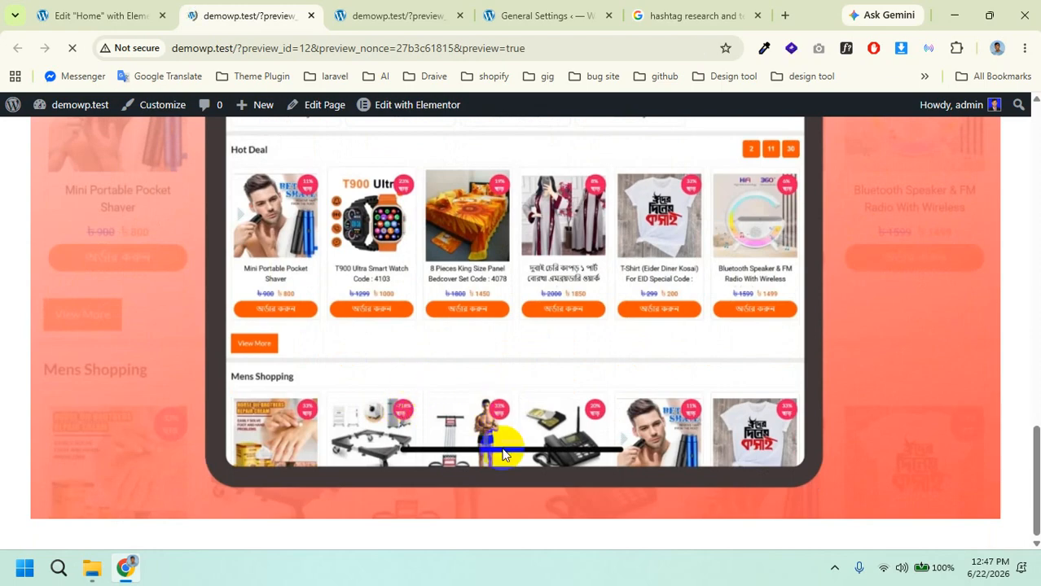
scroll(534, 408, "down", 15)
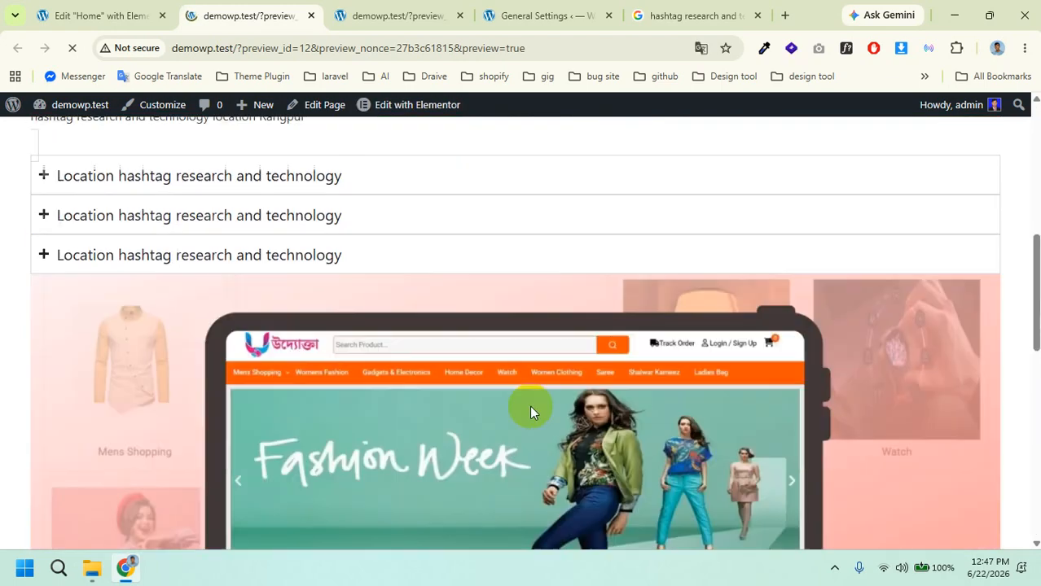
scroll(490, 406, "up", 15)
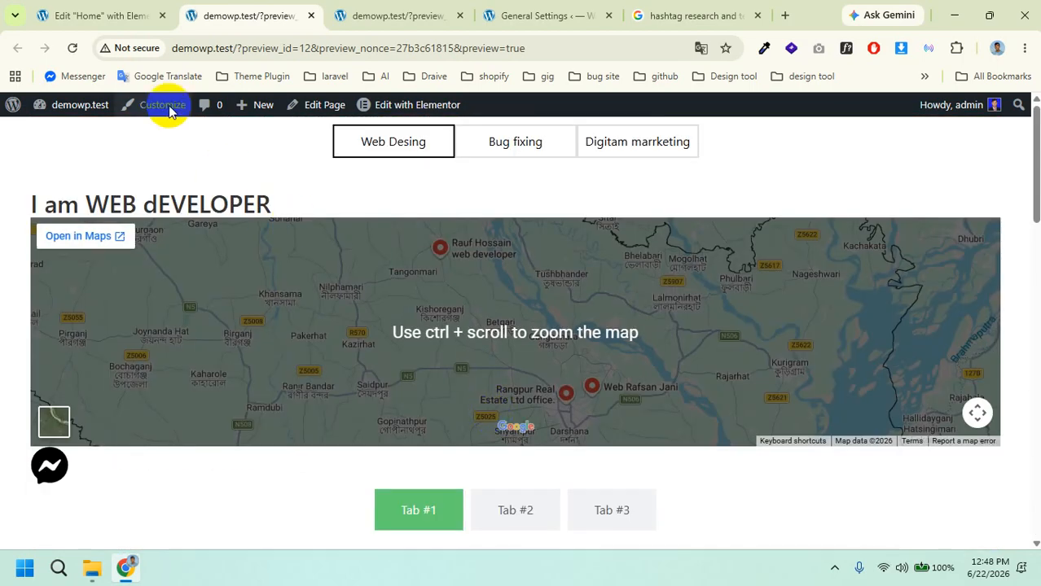
scroll(399, 204, "down", 10)
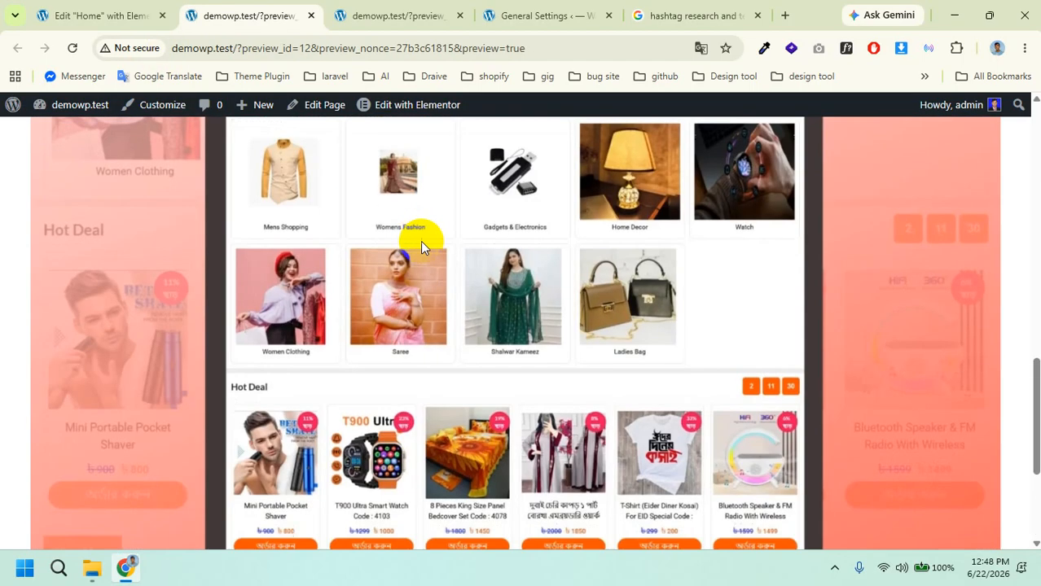
scroll(420, 241, "down", 3)
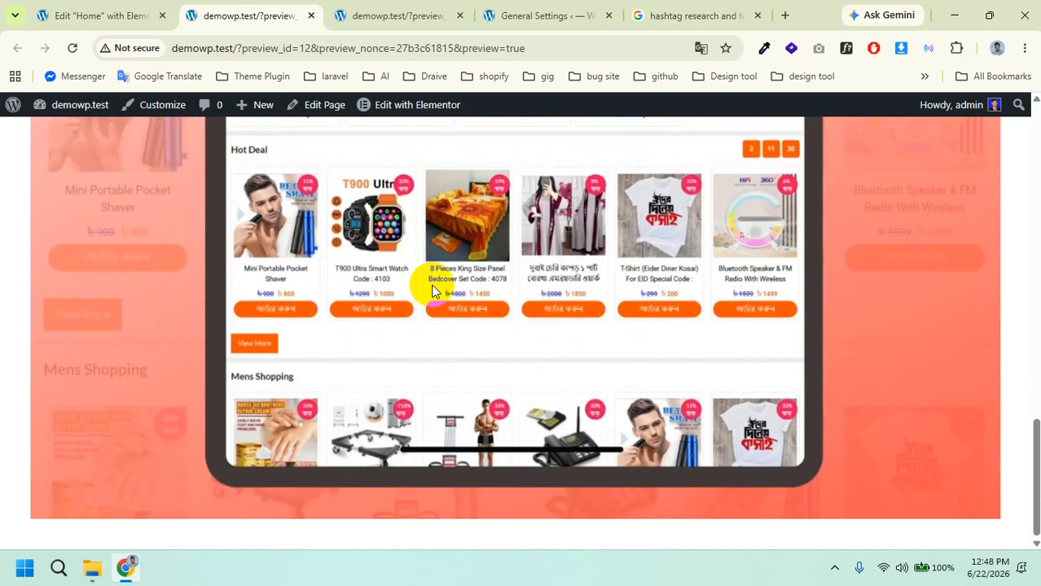
Step: Back in Elementor, delete the Fashion Week banner image below the accordion
left_click(90, 14)
scroll(548, 367, "up", 6)
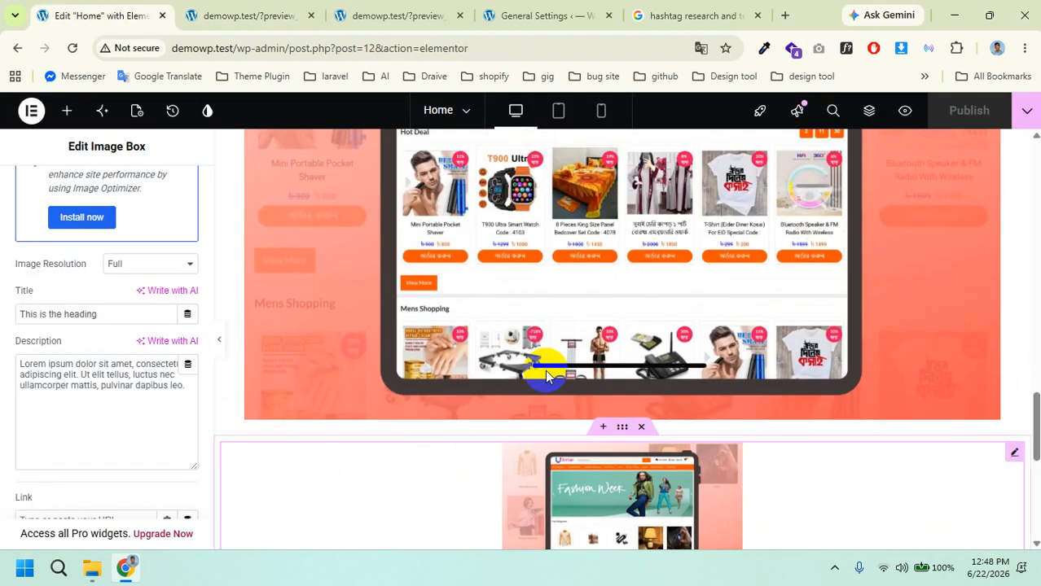
scroll(547, 376, "down", 2)
scroll(545, 371, "up", 5)
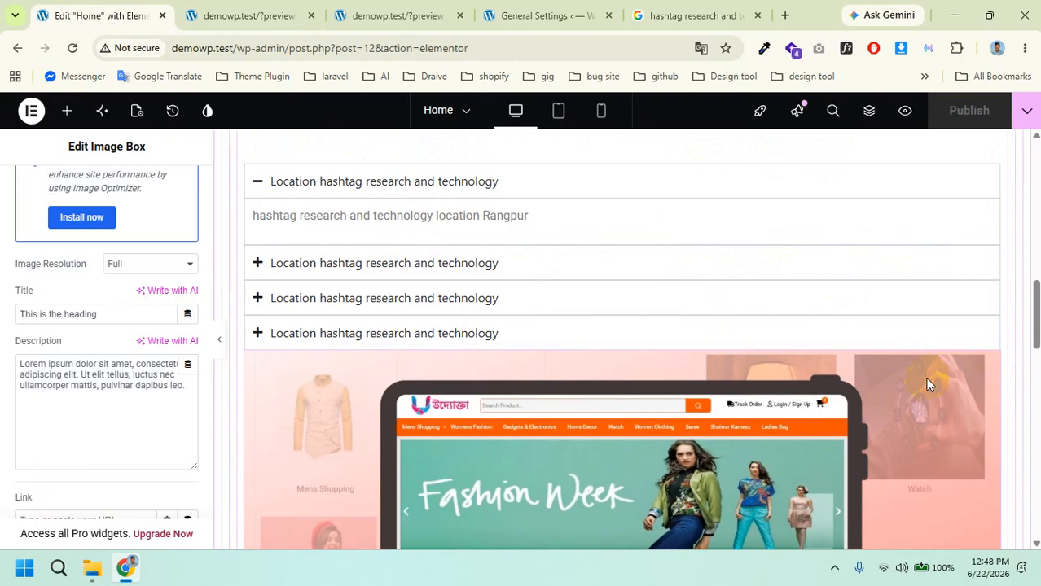
left_click(866, 383)
right_click(866, 383)
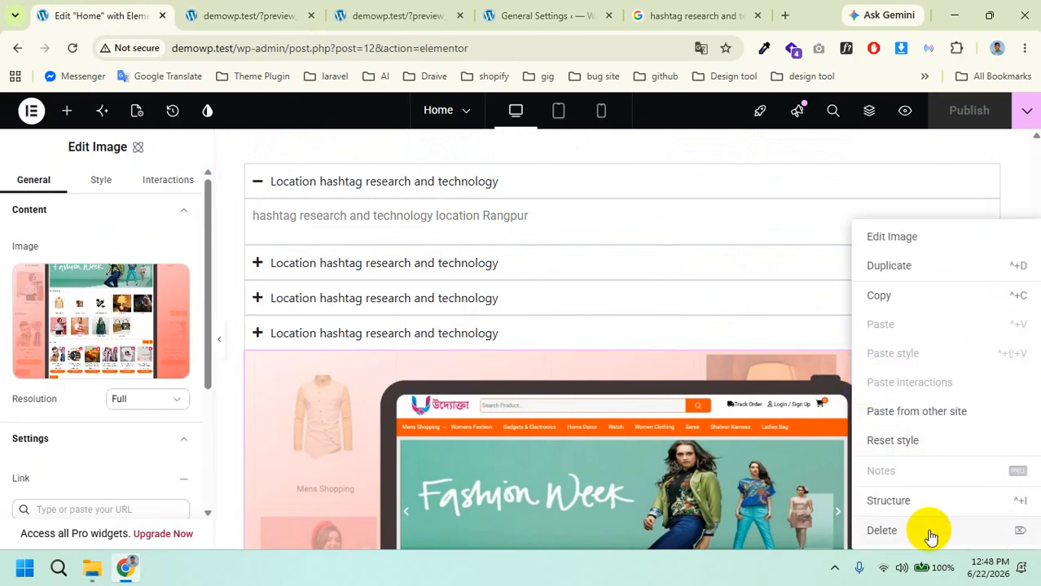
left_click(882, 530)
Step: Publish the Home page without the banner
scroll(676, 351, "down", 1)
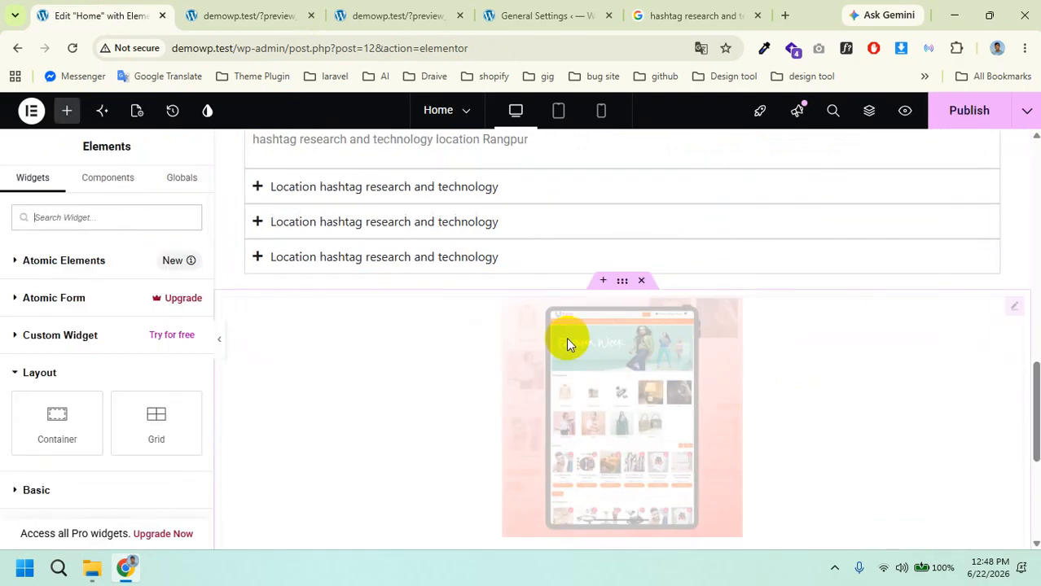
scroll(566, 337, "down", 1)
scroll(568, 342, "up", 10)
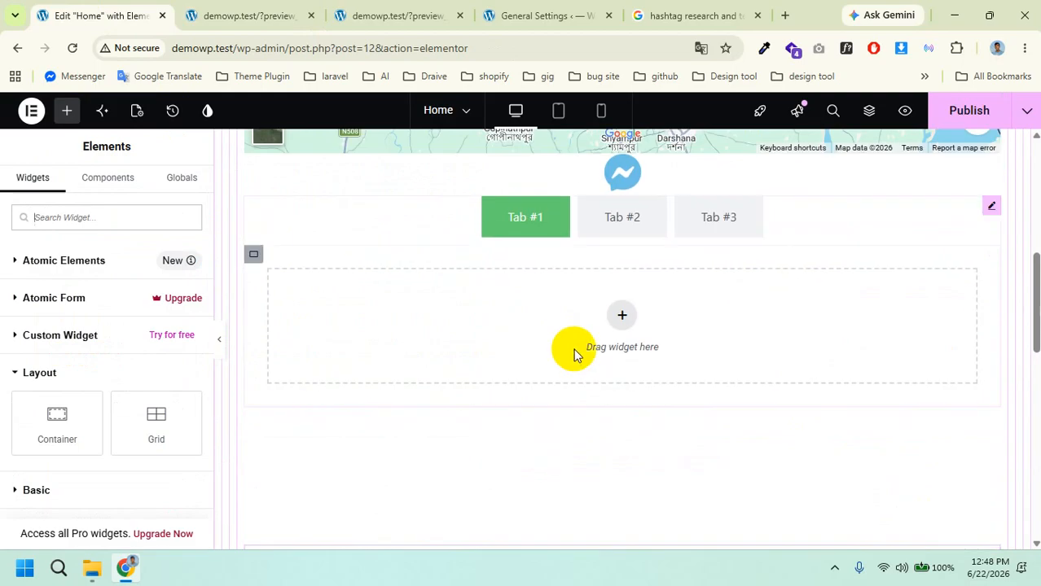
left_click(961, 120)
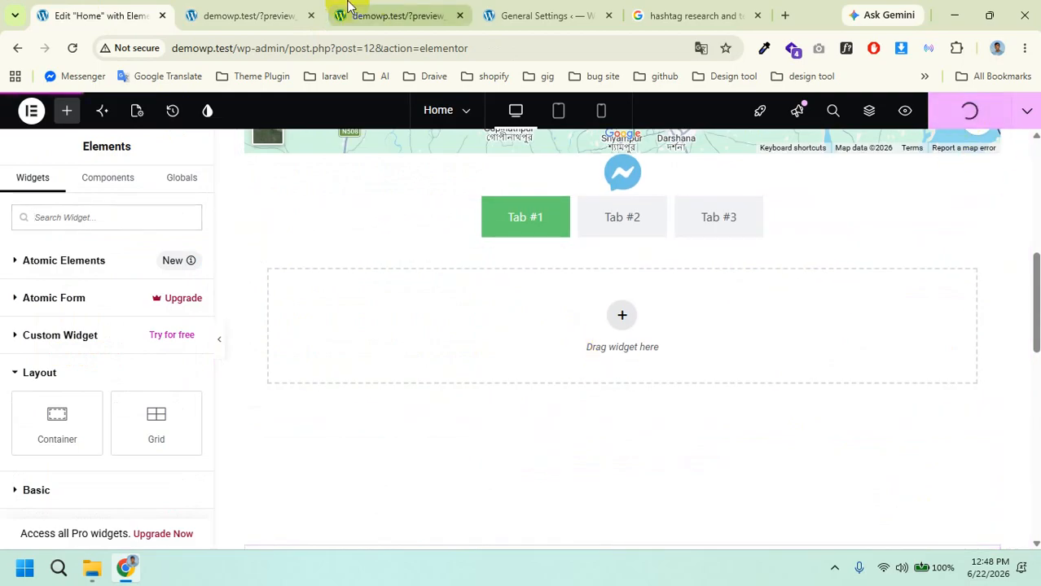
Step: Check the preview shows the image box, then return to the Elementor editor
left_click(232, 14)
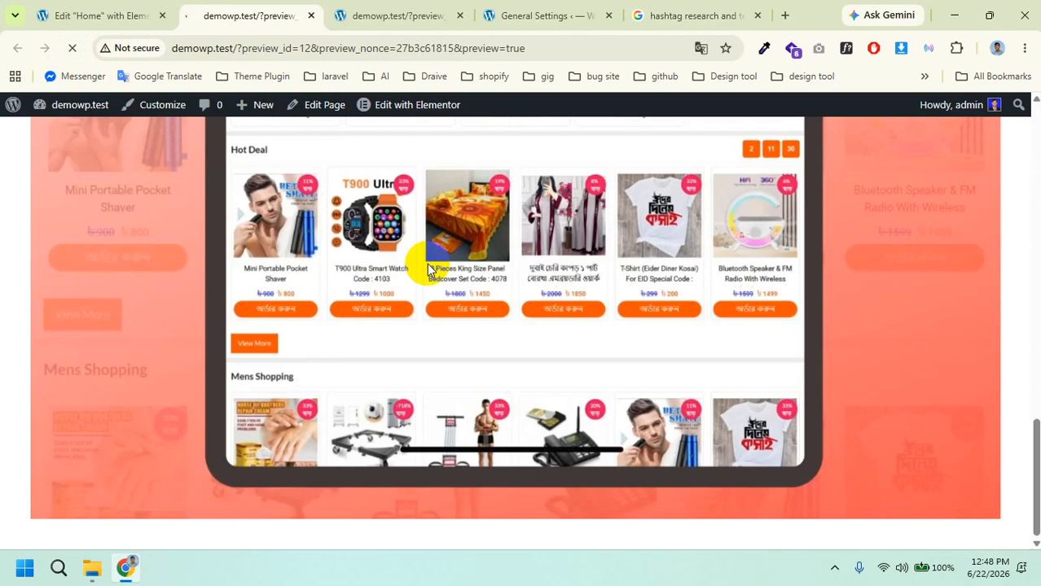
scroll(420, 275, "down", 6)
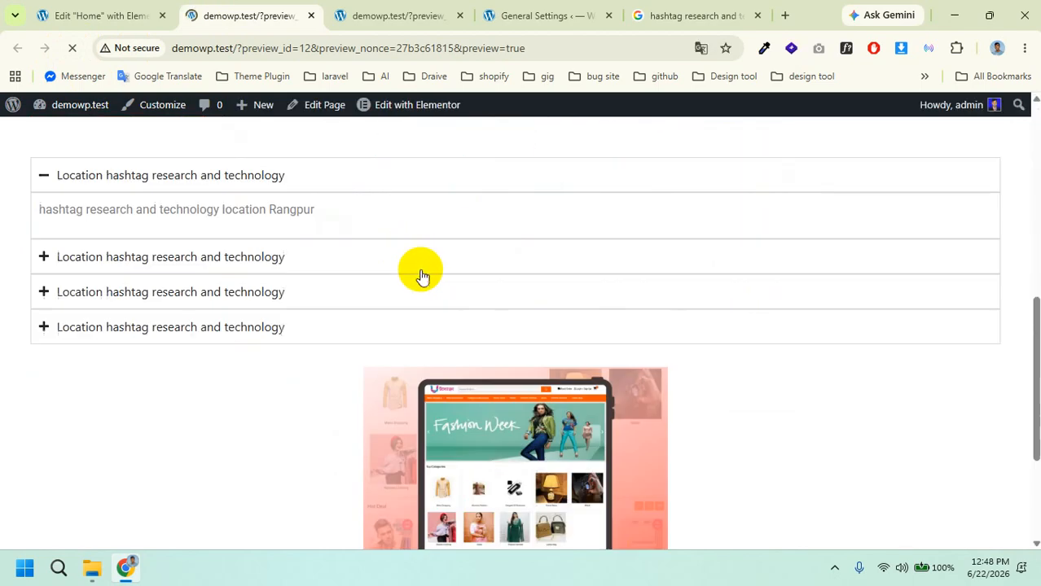
scroll(421, 277, "down", 3)
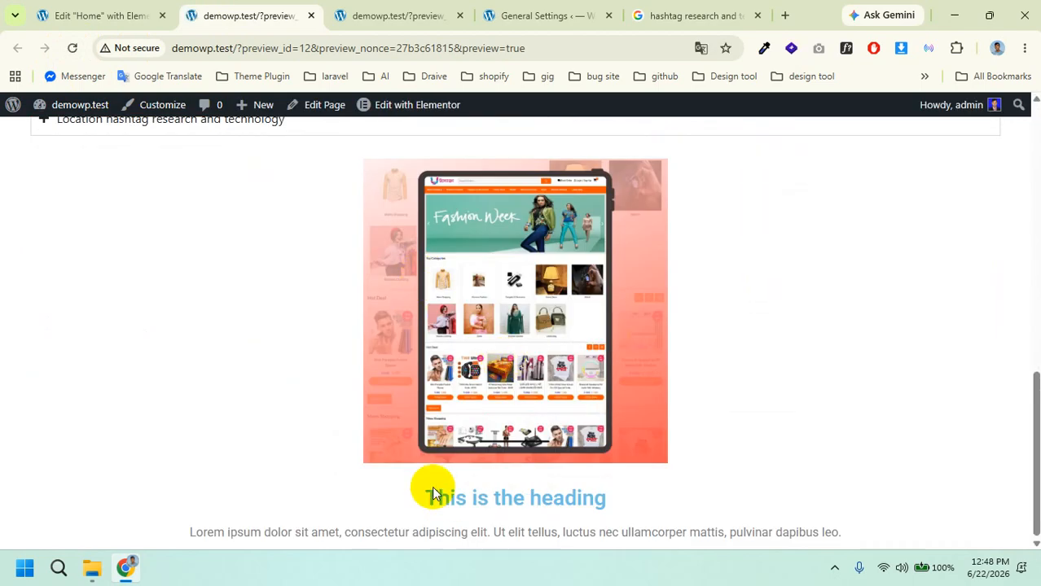
scroll(343, 288, "up", 2)
scroll(343, 288, "down", 2)
left_click_drag(325, 260, 751, 527)
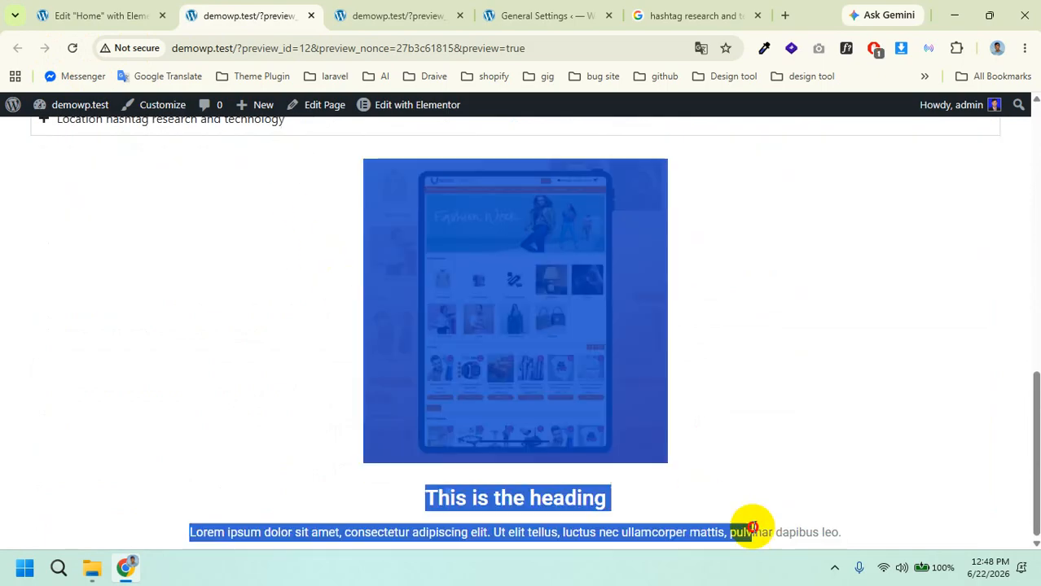
left_click(805, 495)
left_click(122, 15)
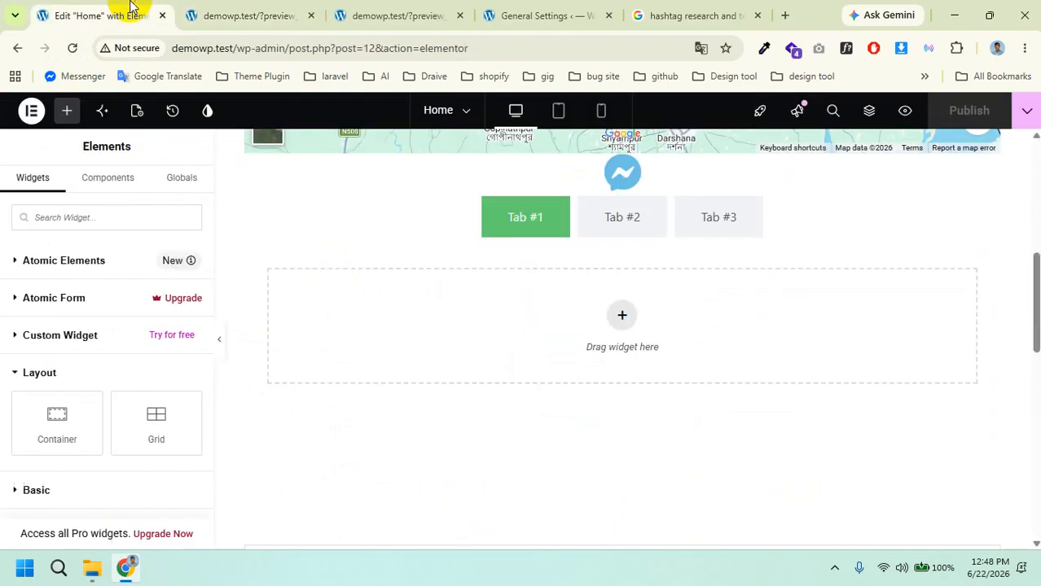
Step: Replace the icon box's star with the asterisk icon from the Icon Library and publish
scroll(97, 421, "down", 5)
scroll(96, 421, "down", 5)
scroll(109, 402, "up", 2)
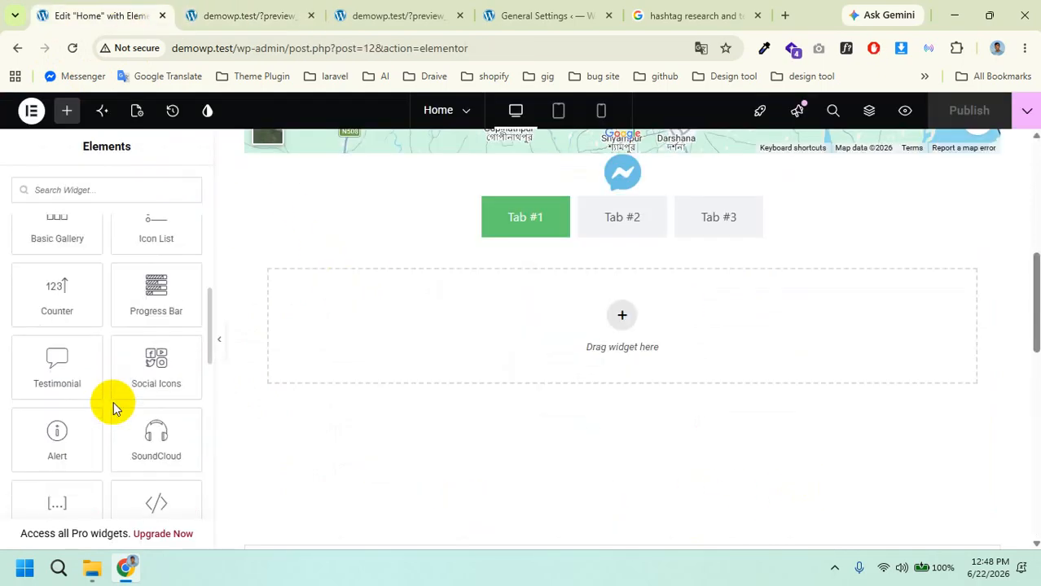
scroll(113, 408, "up", 5)
mouse_move(118, 398)
left_mouse_down()
mouse_move(191, 454)
mouse_move(261, 465)
mouse_move(162, 373)
mouse_move(278, 378)
mouse_move(535, 326)
mouse_move(512, 355)
mouse_move(131, 351)
mouse_move(134, 368)
mouse_move(283, 342)
mouse_move(432, 228)
mouse_move(320, 261)
mouse_move(432, 207)
mouse_move(660, 170)
left_mouse_up()
scroll(576, 349, "up", 7)
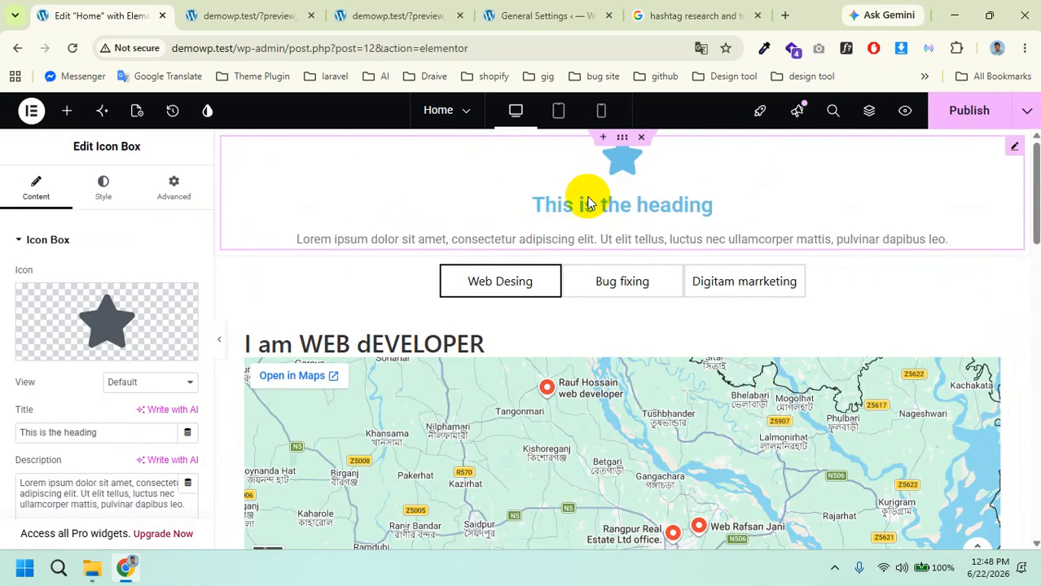
mouse_move(104, 348)
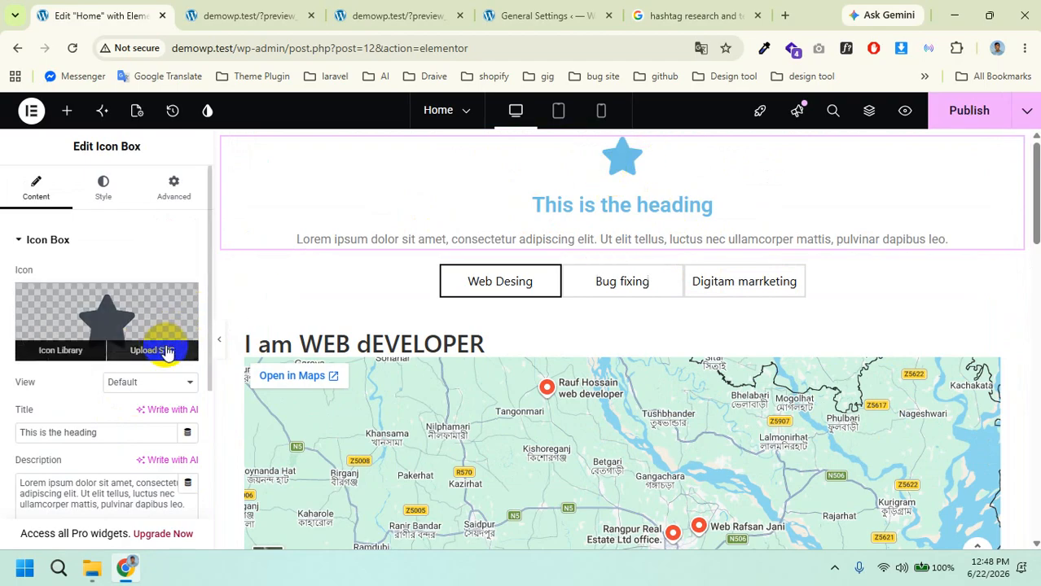
left_click(75, 351)
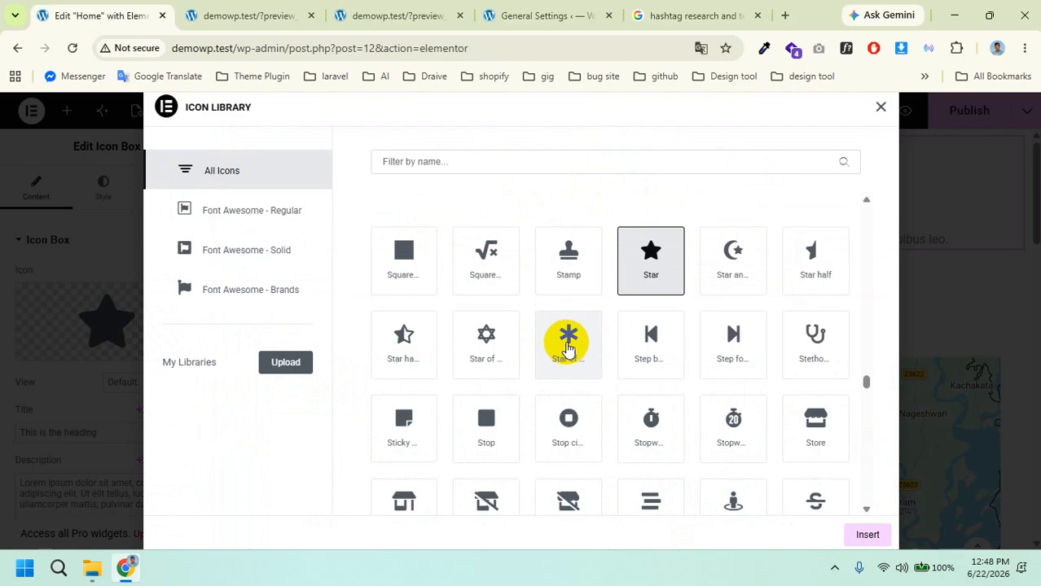
left_click(567, 346)
left_click(862, 536)
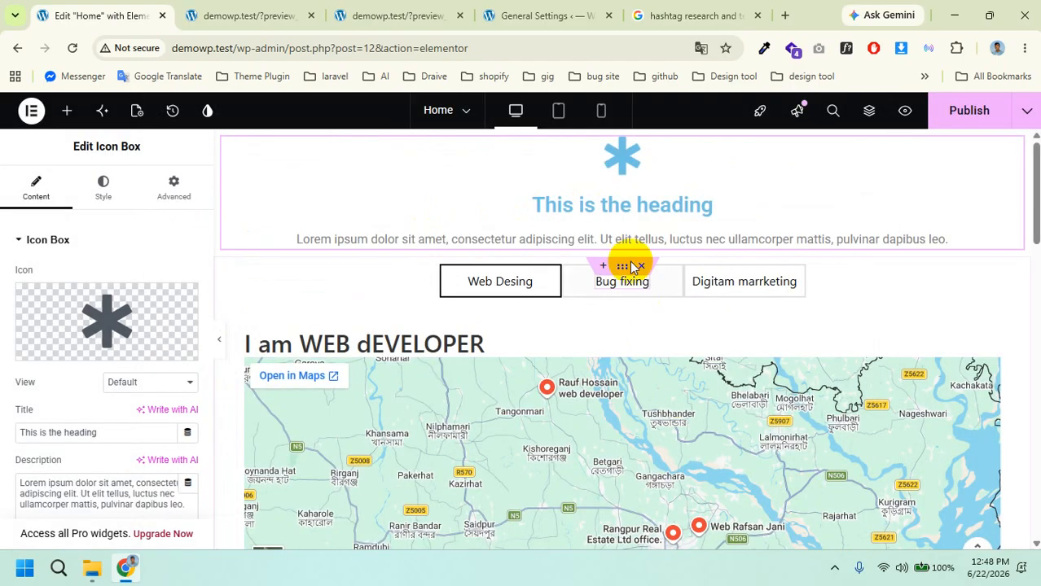
left_click(966, 114)
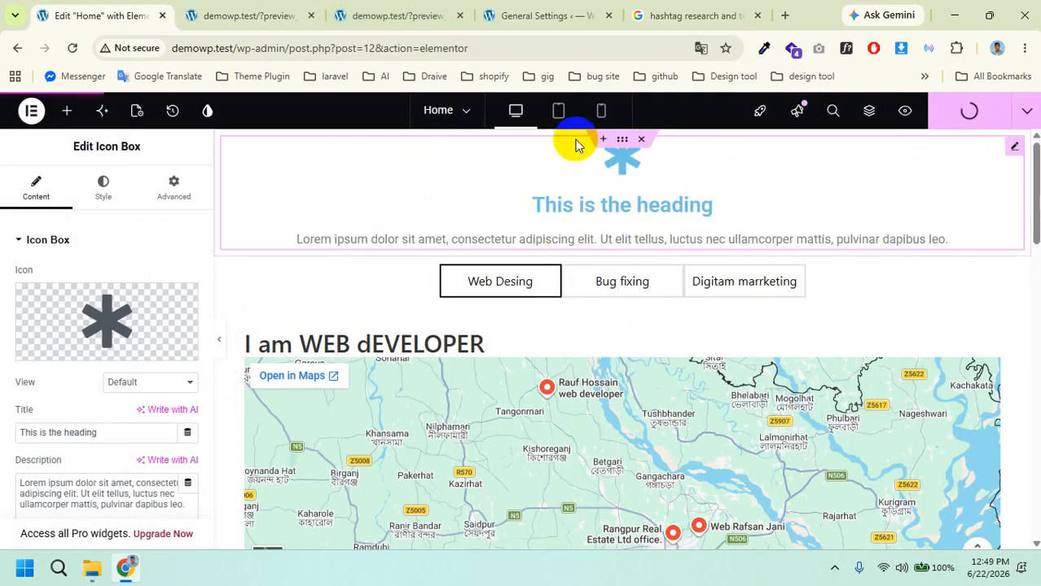
left_click(252, 15)
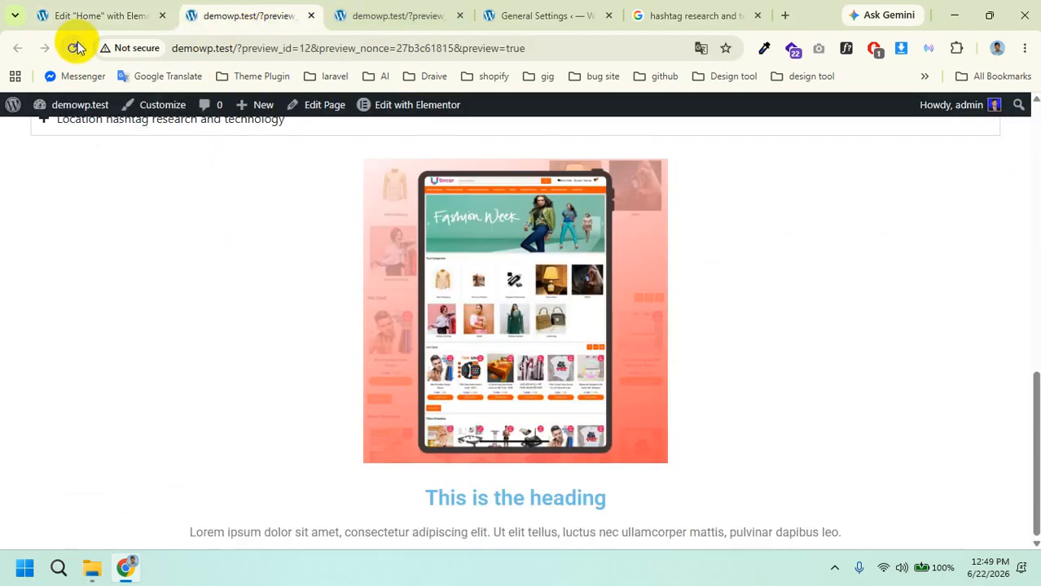
Step: Confirm the asterisk icon box appears above the Web Desing tabs, then return to Elementor
scroll(694, 365, "up", 7)
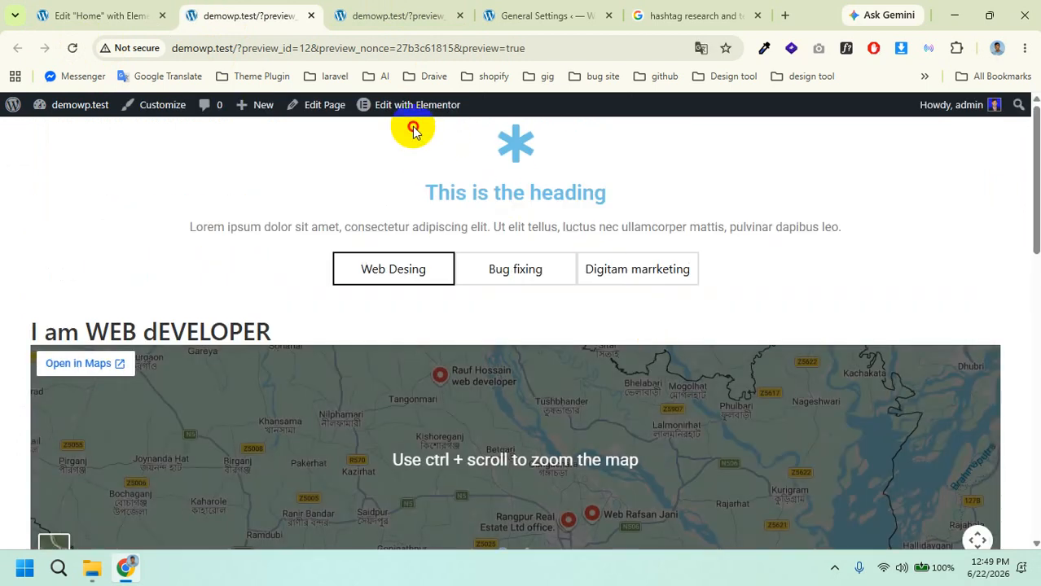
left_click_drag(413, 128, 597, 224)
left_click(716, 228)
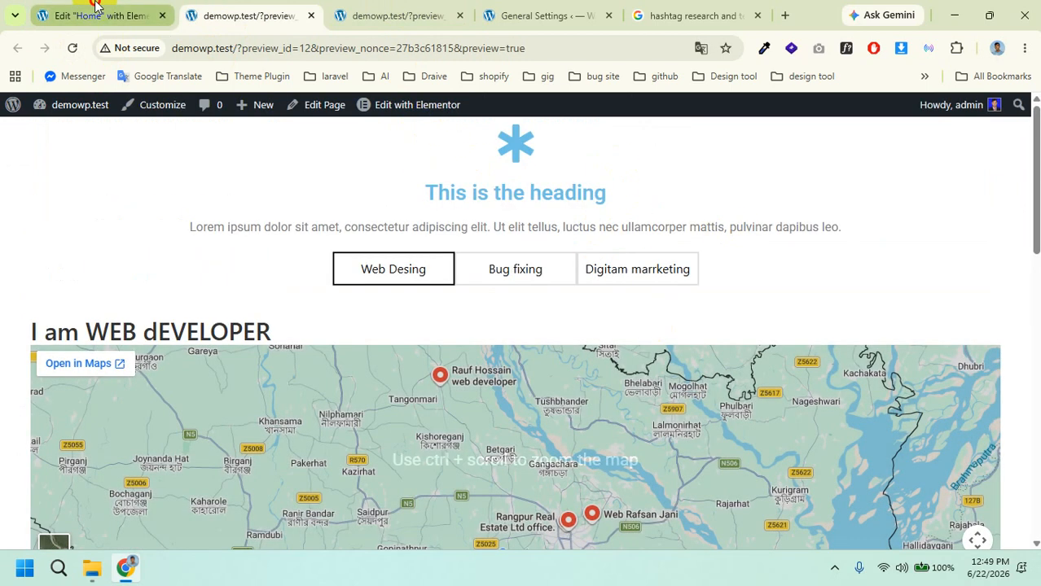
left_click(95, 8)
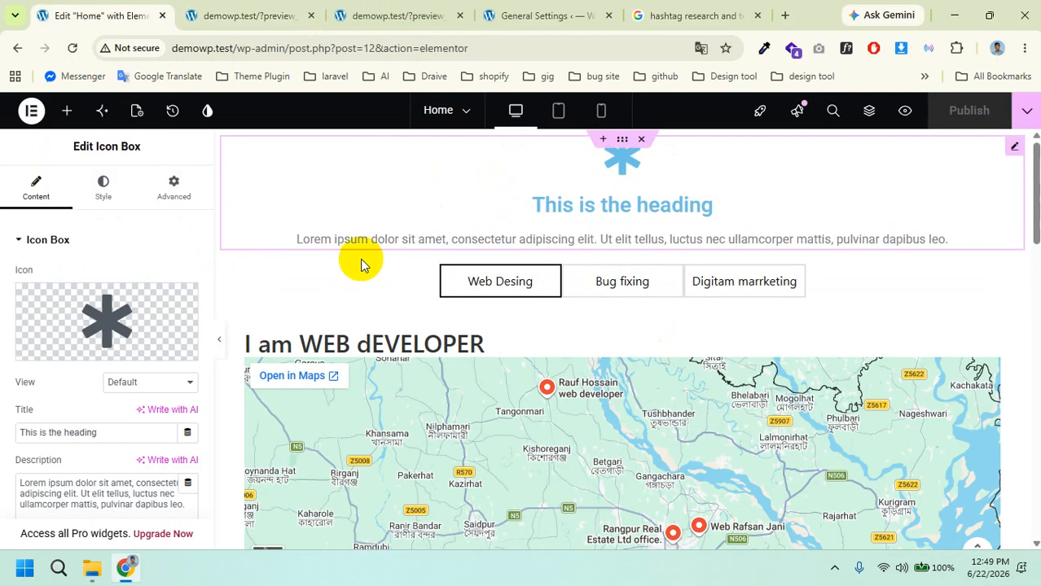
Step: Try dropping an Image Carousel widget from the widget list onto the page
left_click(68, 120)
scroll(84, 371, "down", 8)
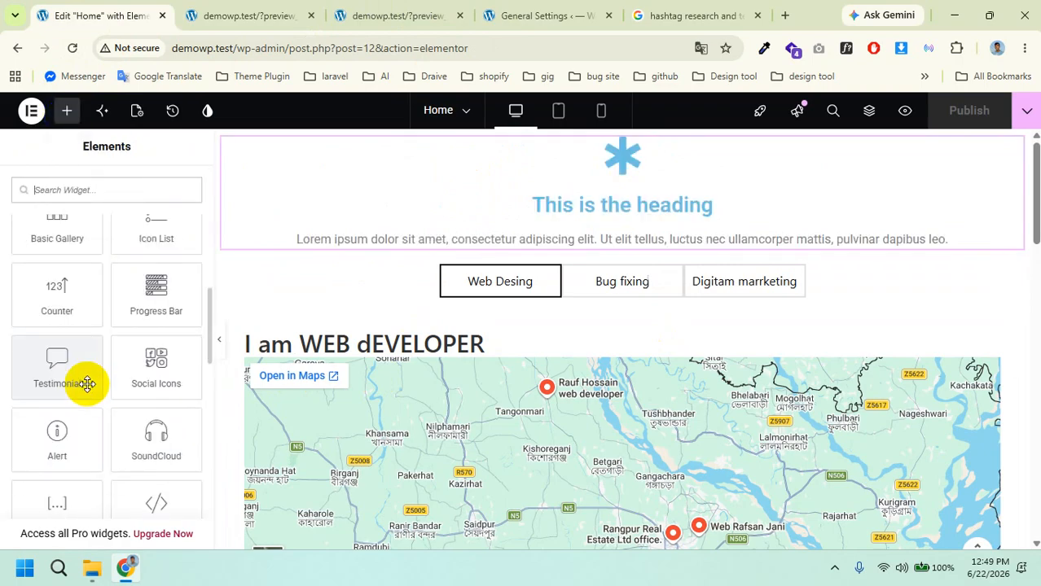
scroll(87, 384, "up", 6)
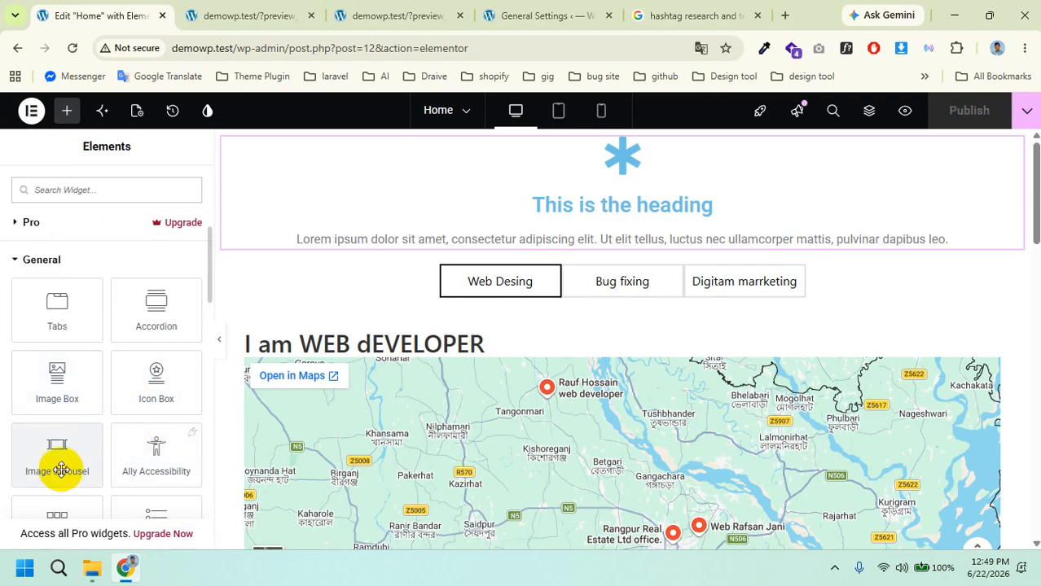
scroll(74, 453, "up", 1)
scroll(76, 453, "down", 1)
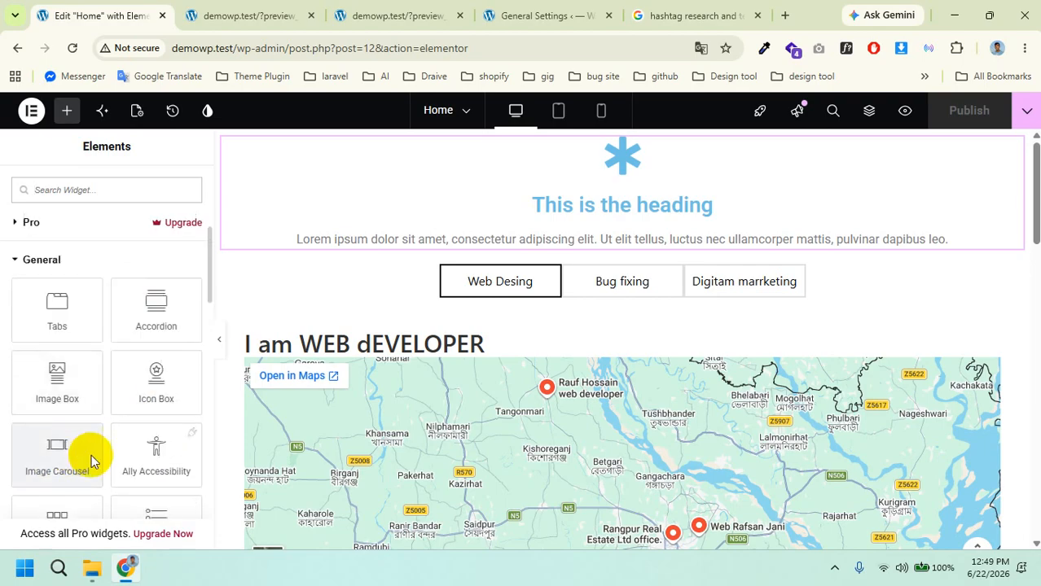
scroll(485, 397, "down", 1)
scroll(485, 396, "up", 1)
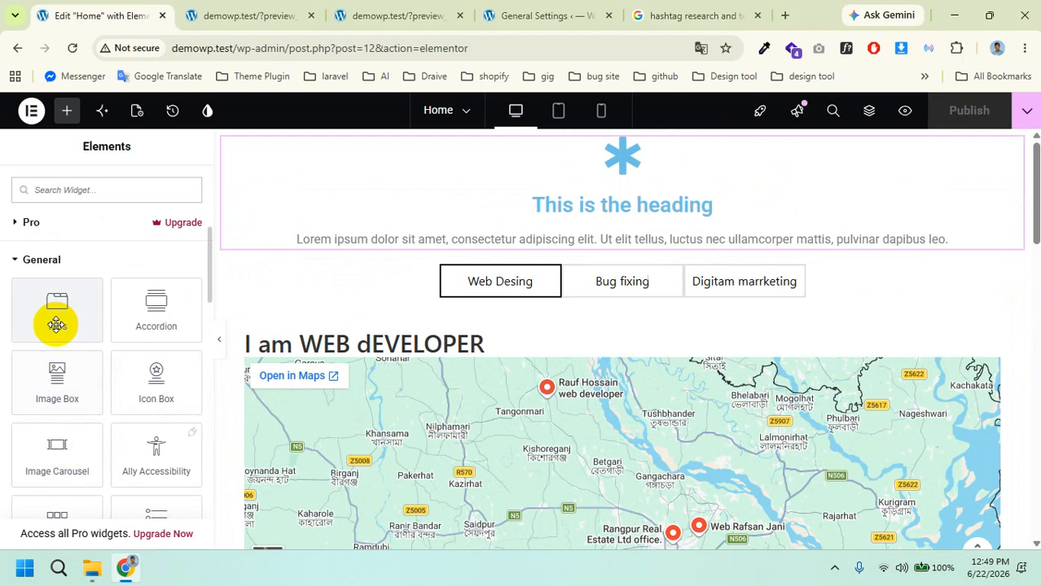
left_click_drag(44, 459, 49, 455)
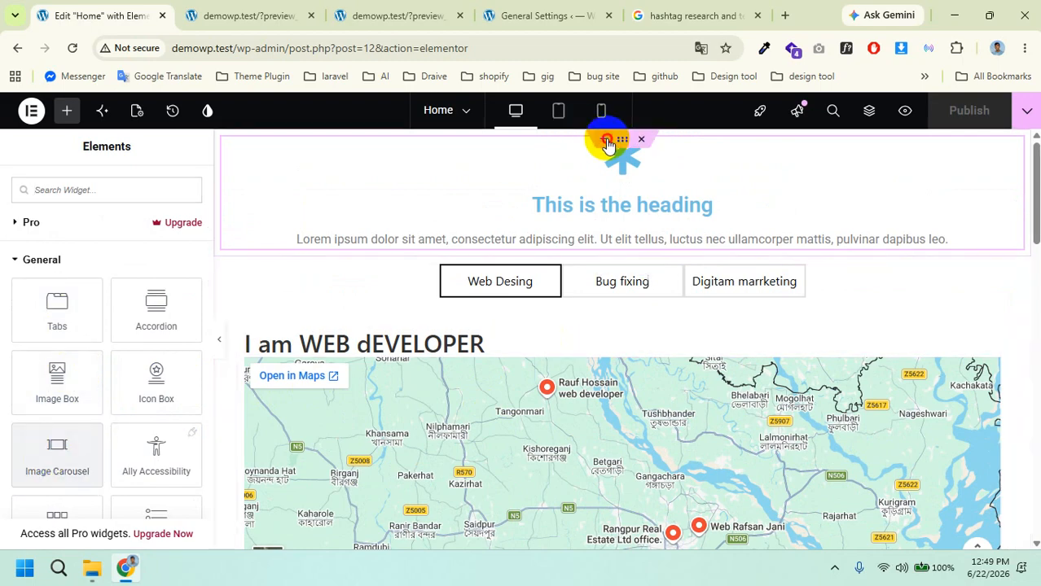
Step: Add a new single-column flexbox container to the page
left_click(606, 142)
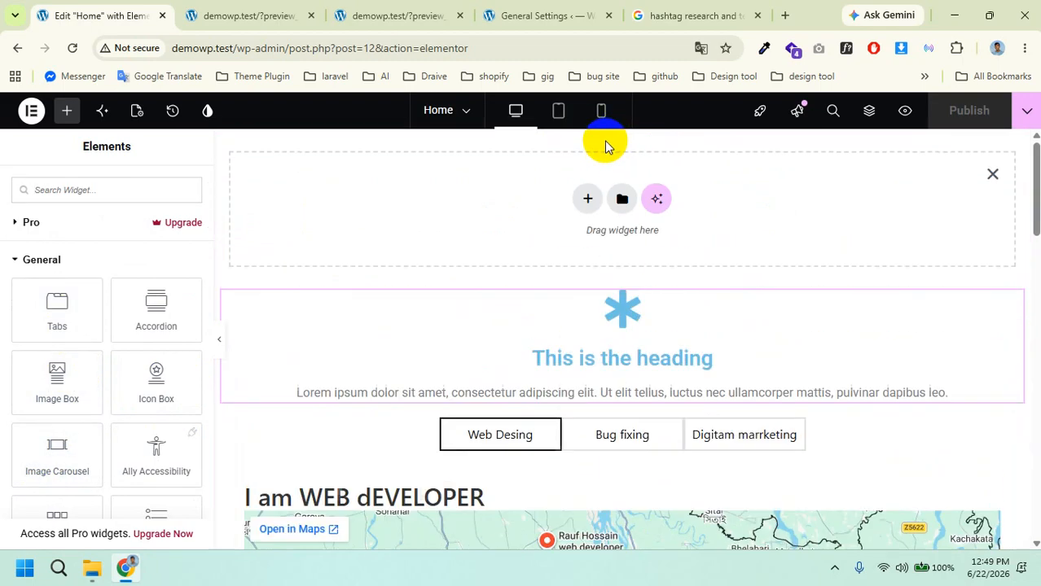
left_click(587, 201)
left_click(568, 254)
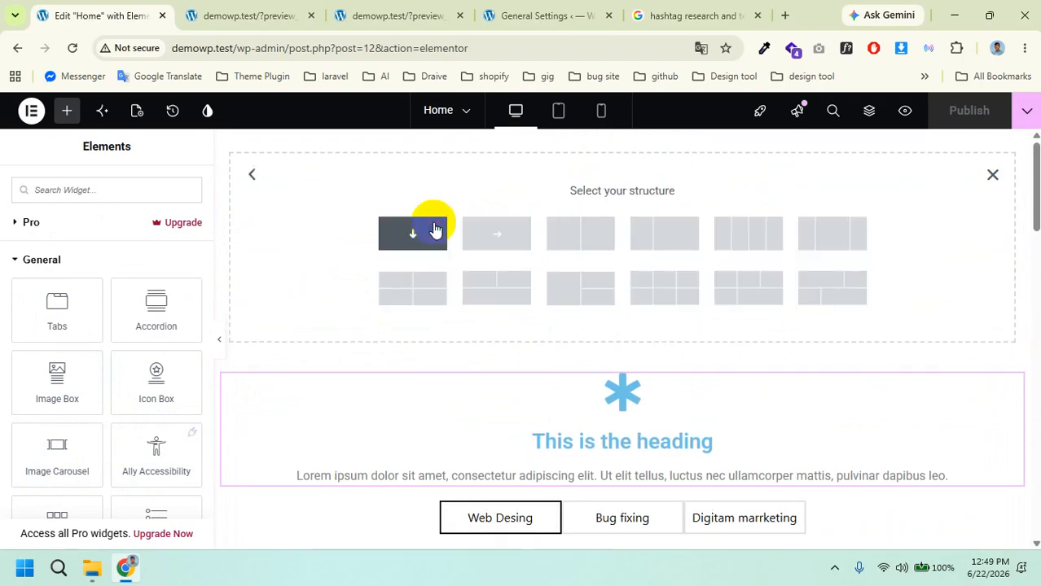
left_click(435, 230)
Step: Drag the Image Carousel widget into the empty container
left_click(63, 114)
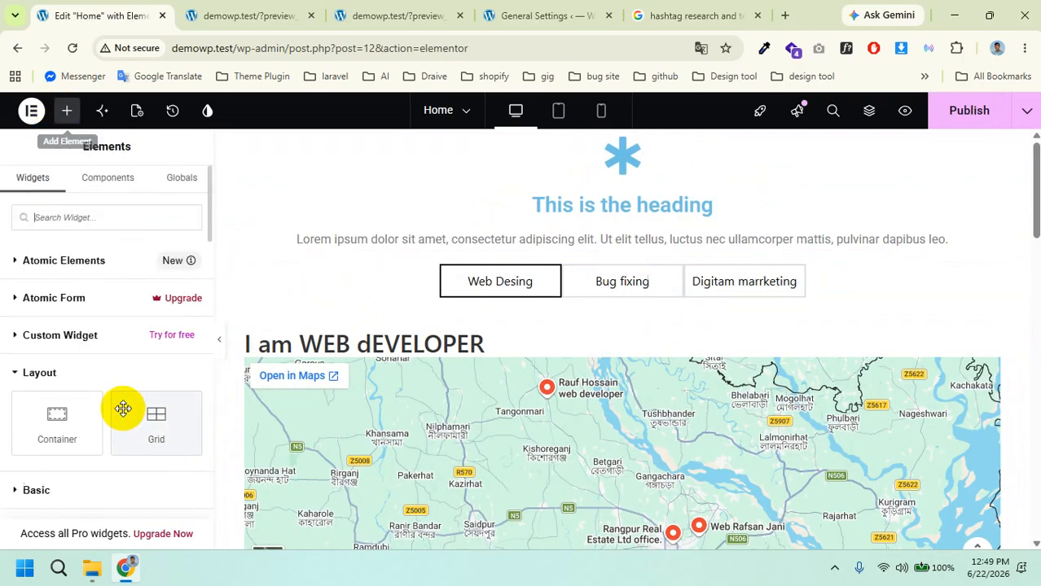
scroll(123, 415, "down", 5)
scroll(82, 331, "up", 1)
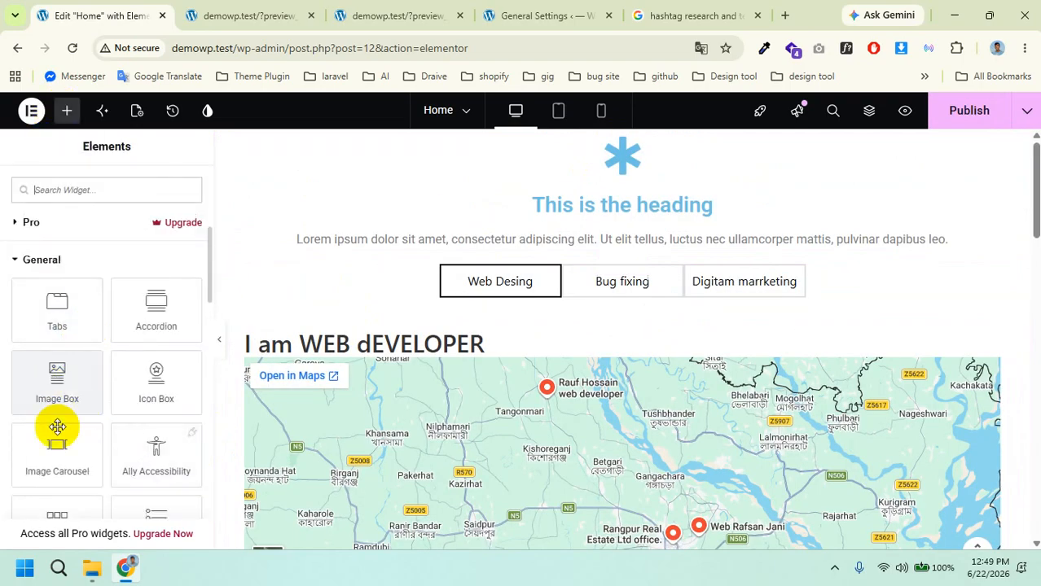
mouse_move(56, 457)
left_mouse_down()
mouse_move(225, 330)
mouse_move(466, 218)
mouse_move(225, 344)
mouse_move(51, 453)
left_mouse_up()
scroll(641, 413, "up", 2)
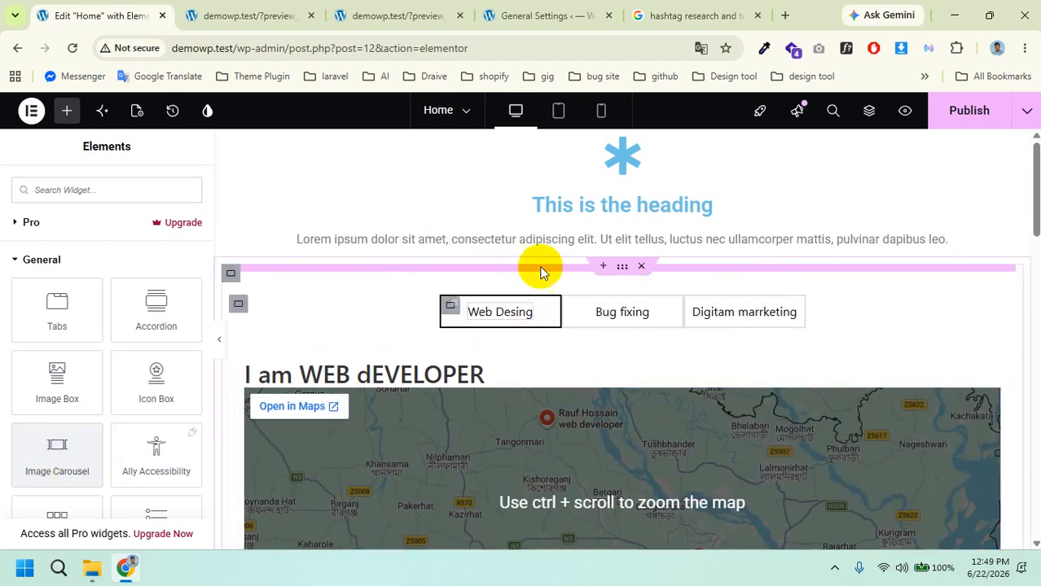
scroll(550, 237, "down", 2)
scroll(552, 248, "up", 2)
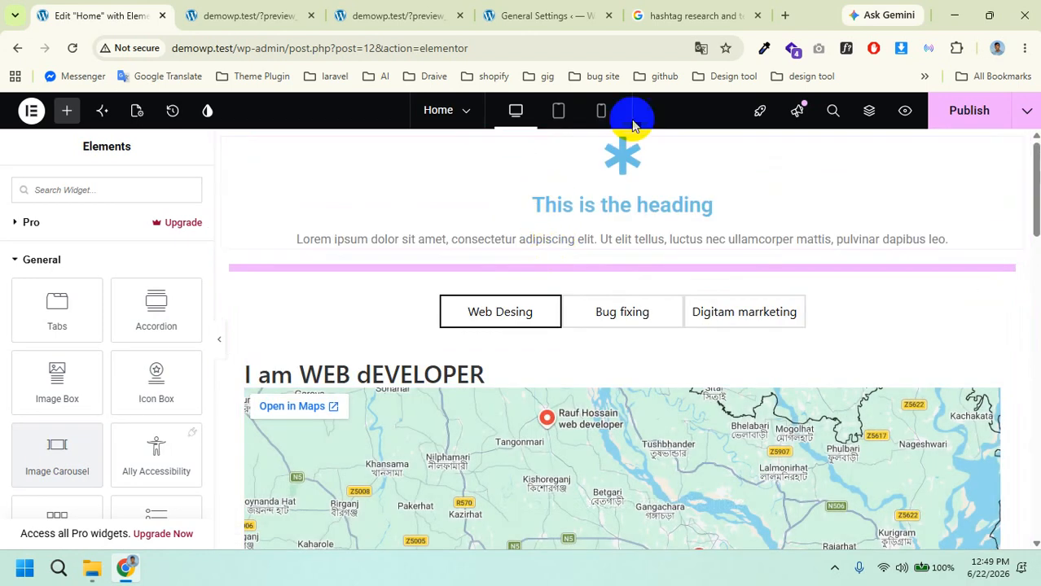
scroll(570, 391, "down", 10)
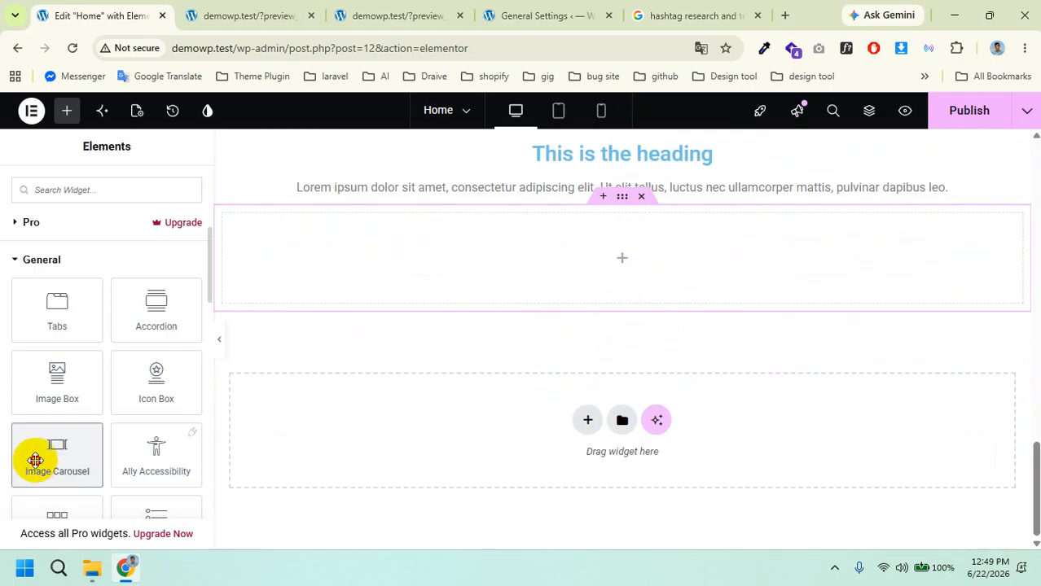
left_click_drag(35, 460, 449, 272)
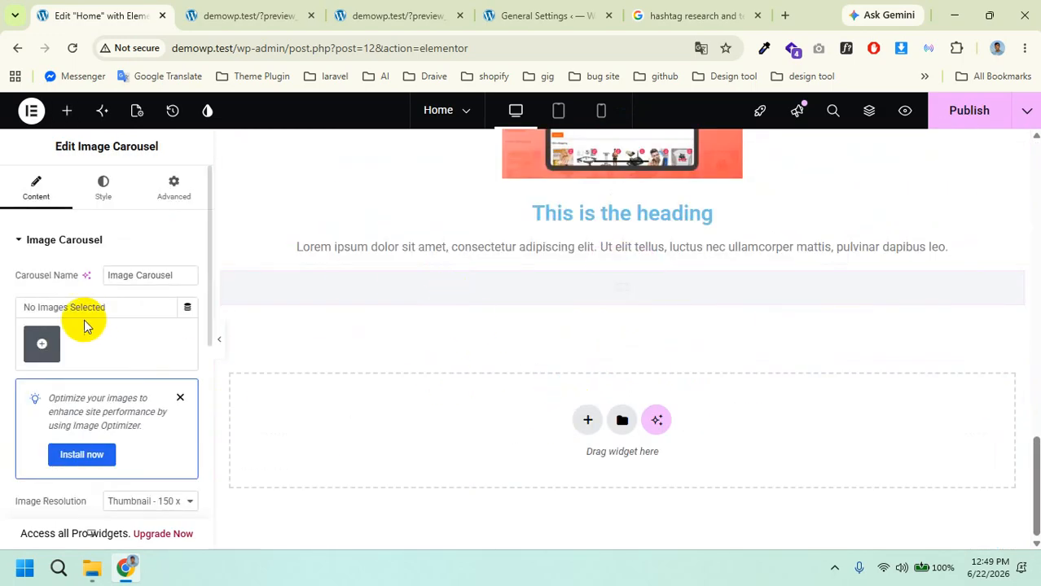
left_click(42, 343)
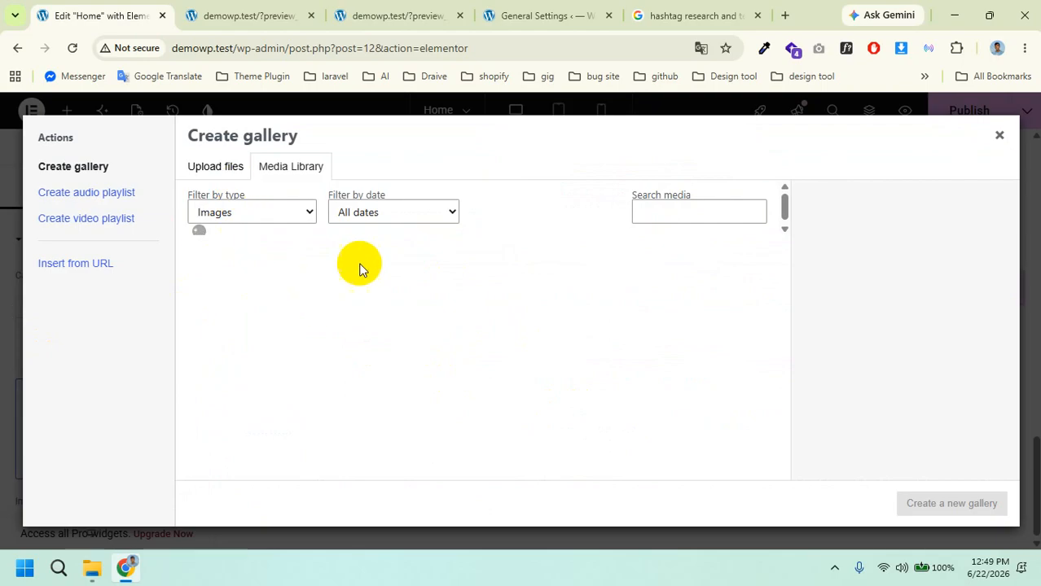
left_click(224, 170)
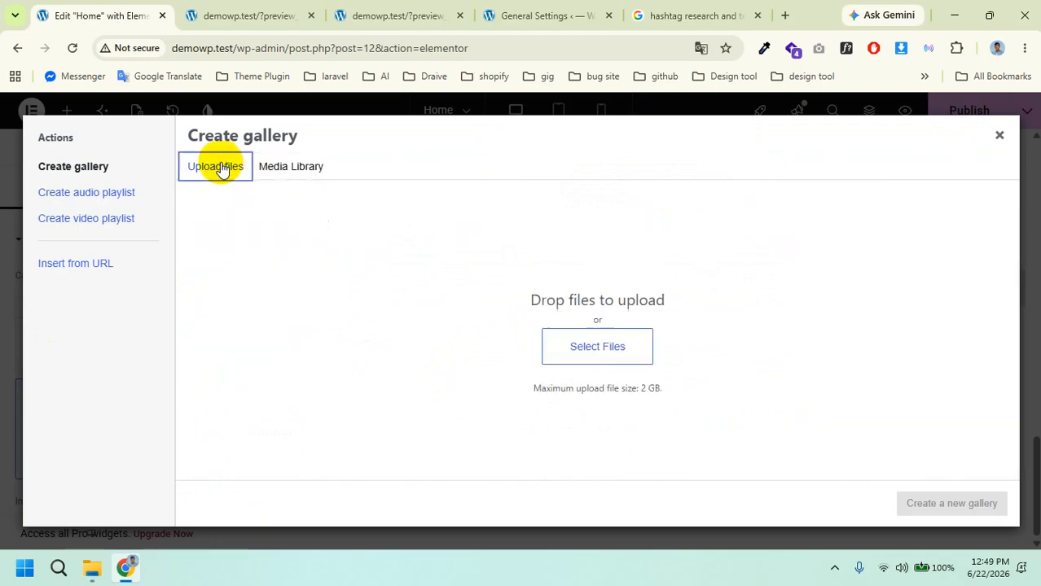
left_click(595, 348)
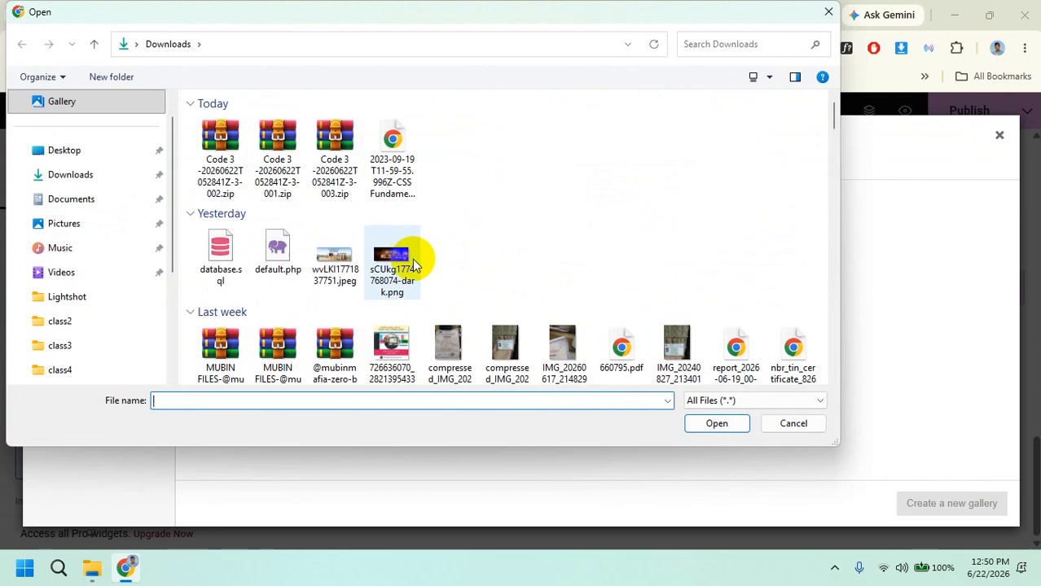
scroll(412, 259, "down", 15)
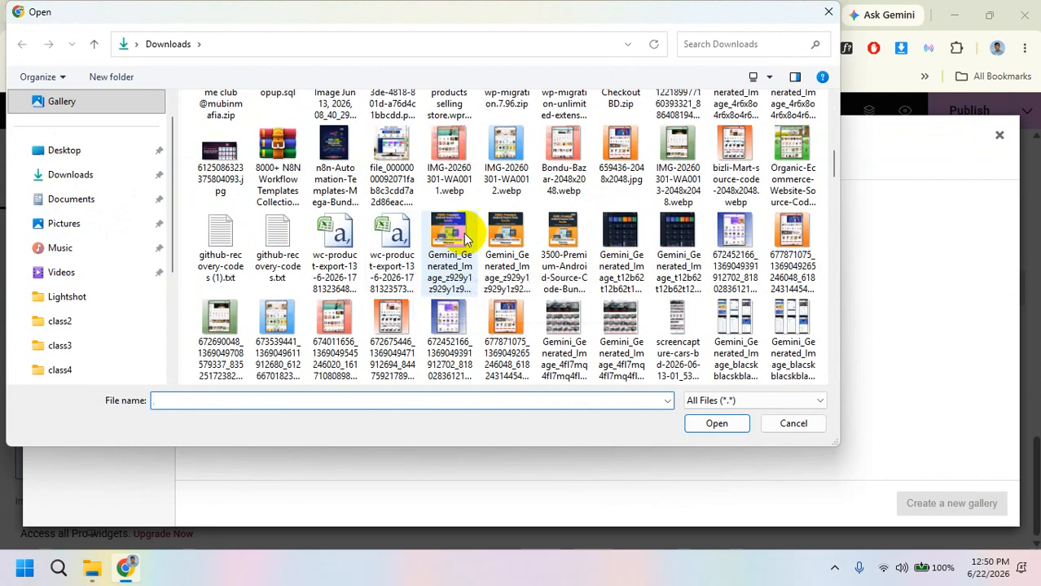
left_click(452, 155)
left_click(507, 150, "ctrl")
left_click(564, 153, "ctrl")
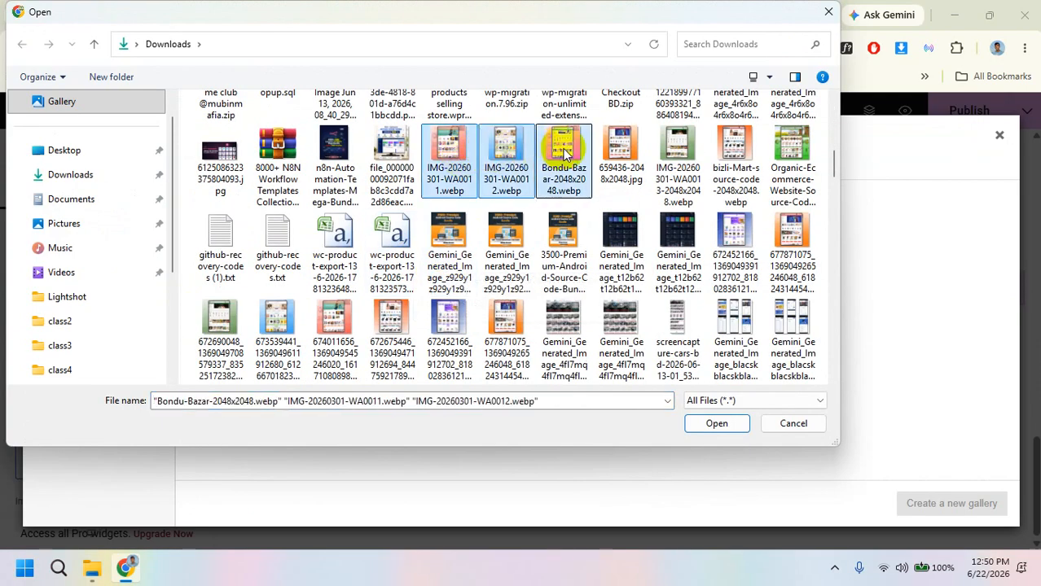
left_click(621, 150, "ctrl")
left_click(718, 423)
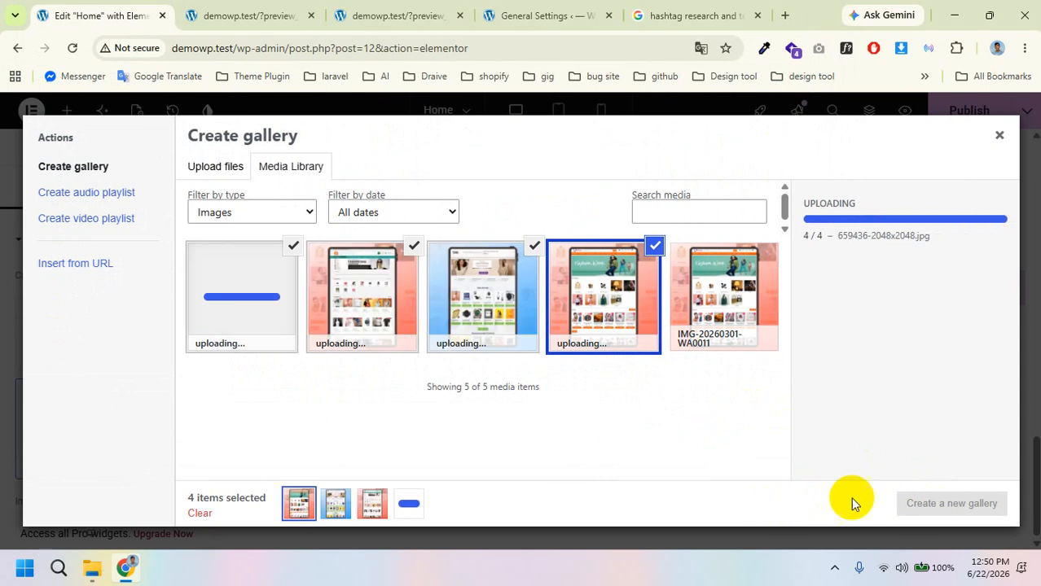
Step: Create a gallery from the four uploads, insert it into the carousel, and publish
left_click(937, 511)
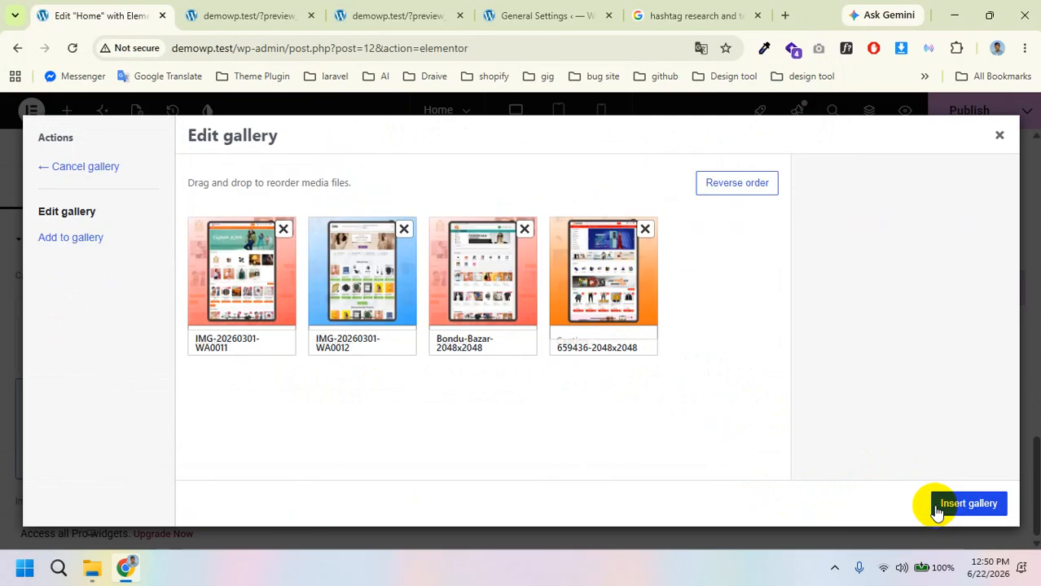
left_click(947, 505)
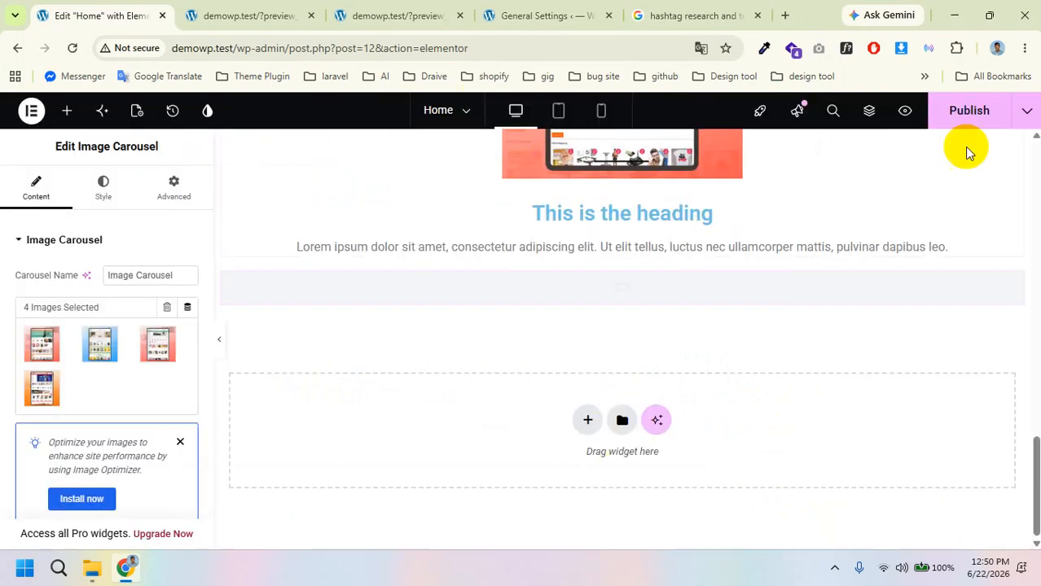
left_click(984, 119)
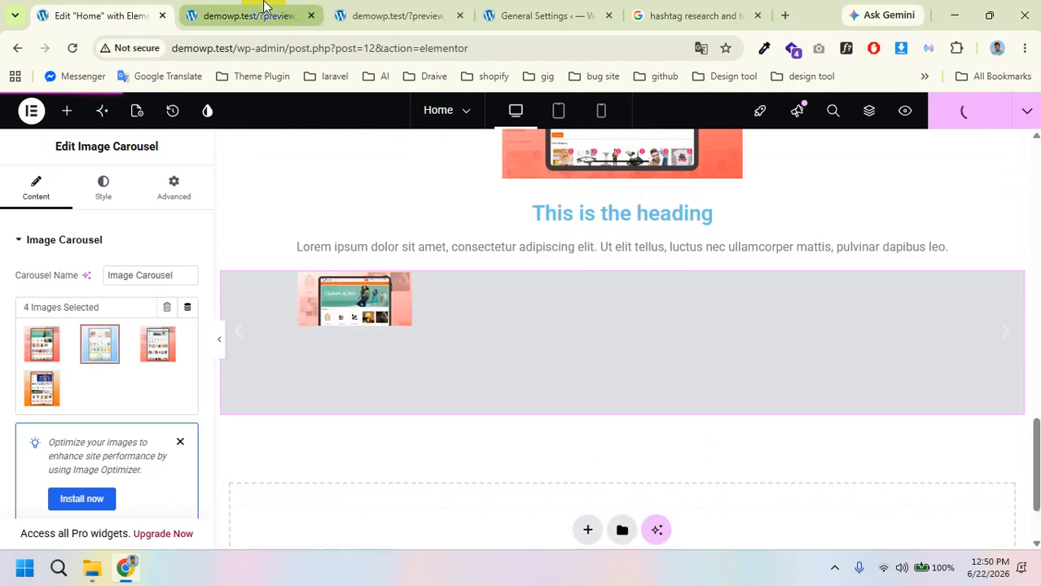
left_click(264, 6)
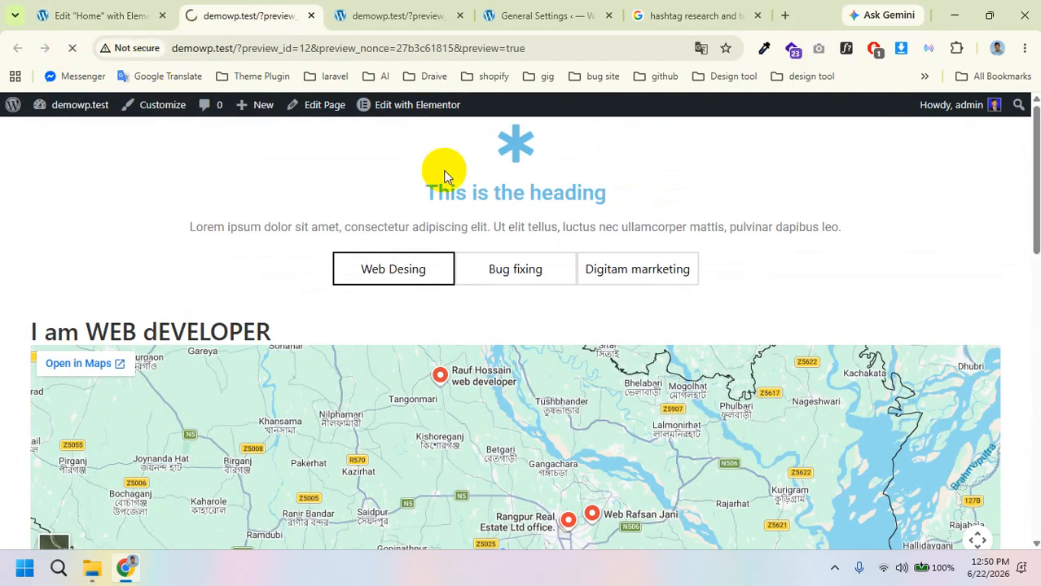
scroll(471, 283, "down", 10)
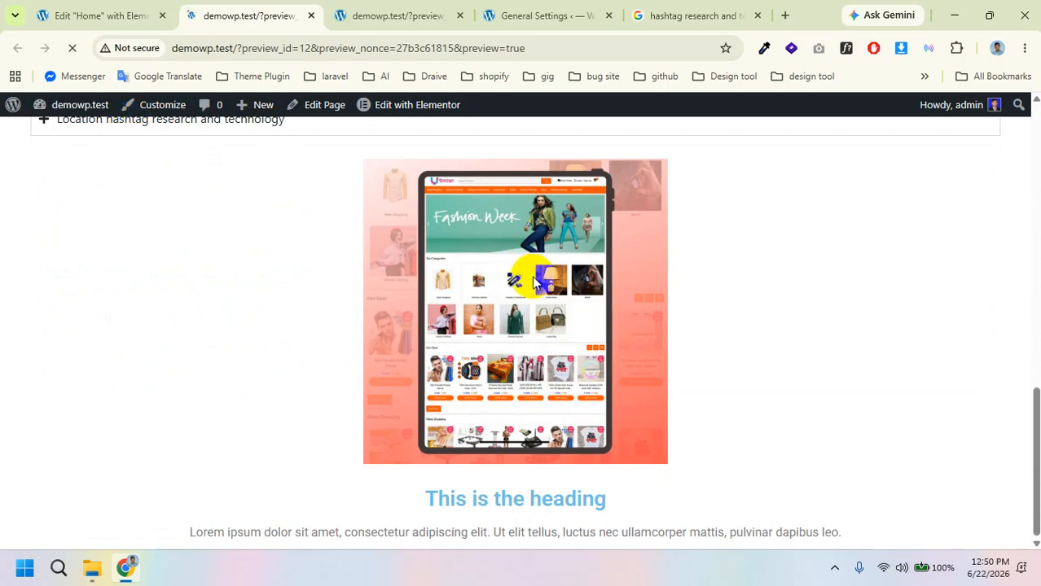
left_click(86, 13)
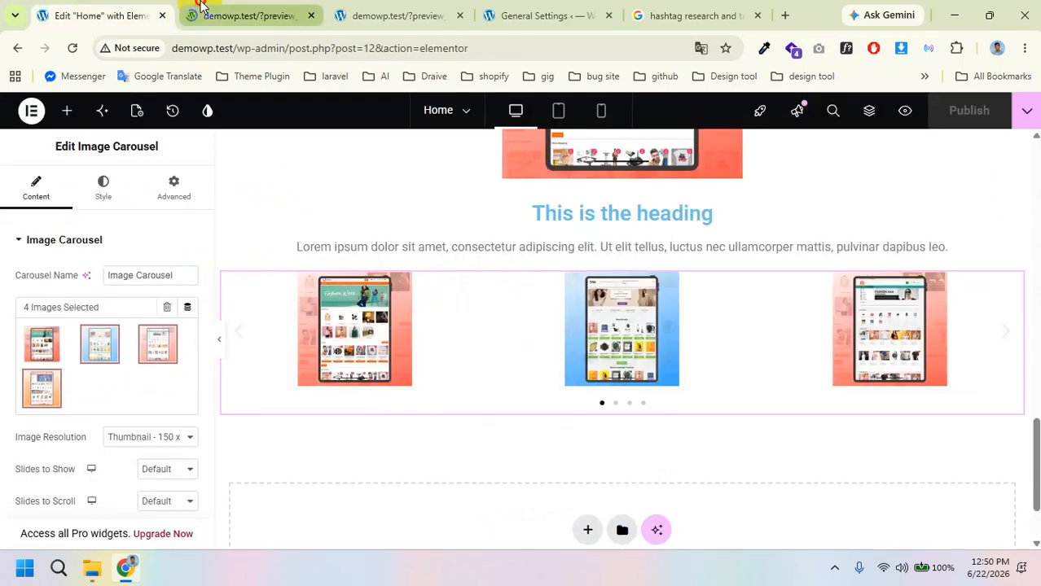
left_click(218, 14)
left_click(139, 14)
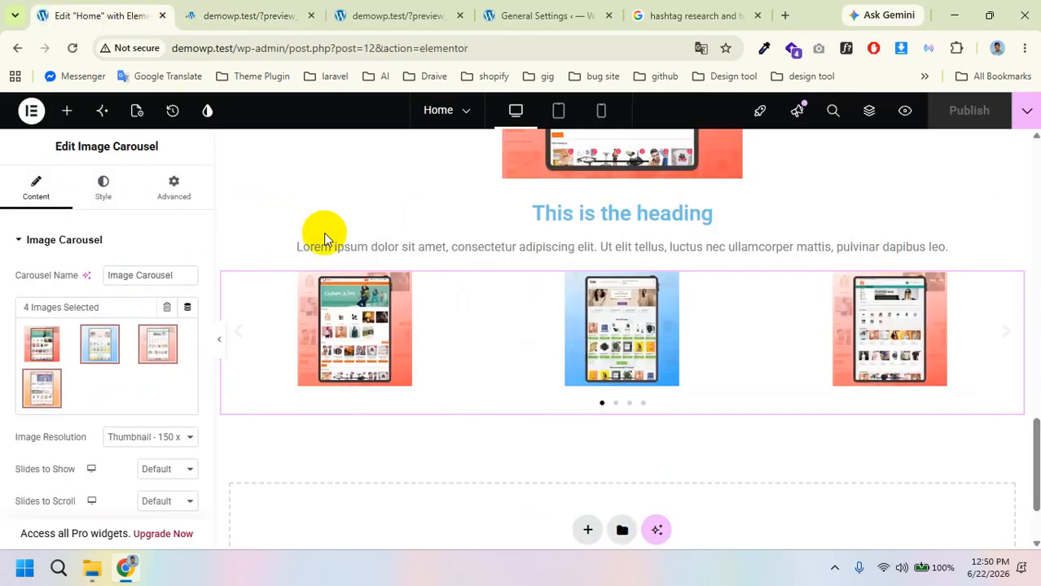
scroll(661, 433, "down", 2)
left_click(240, 264)
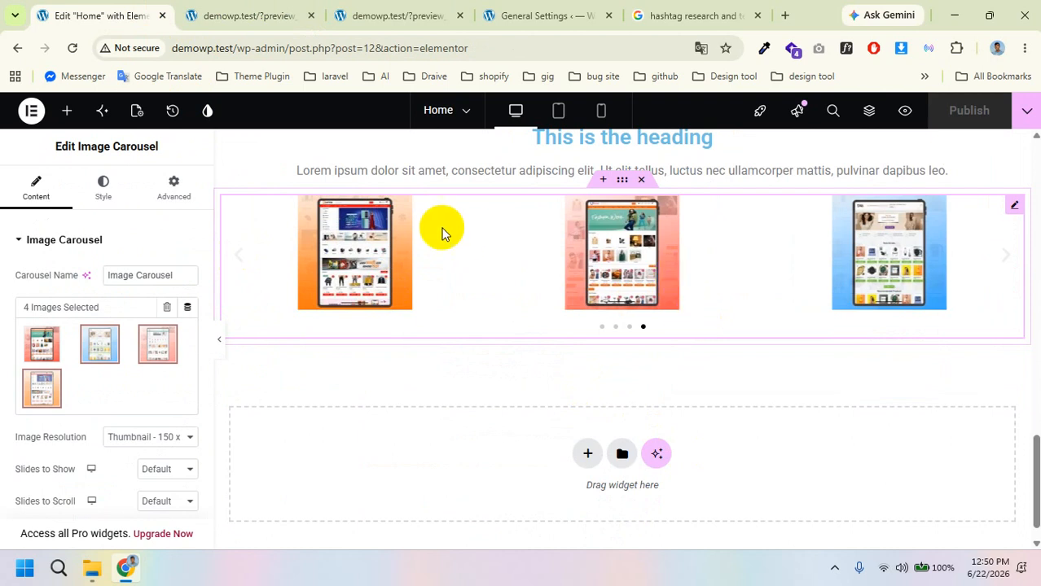
left_click(244, 257)
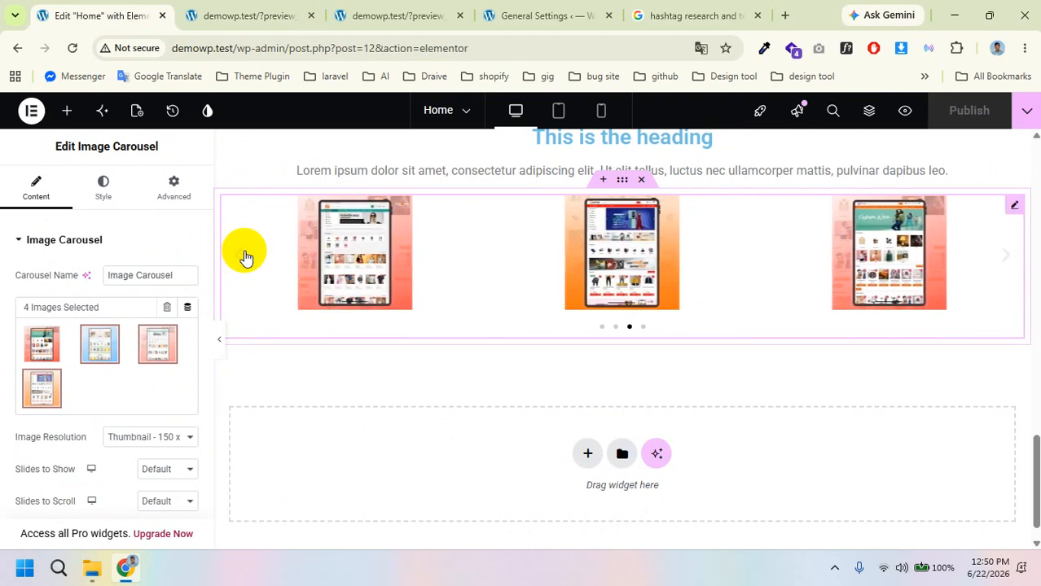
left_click(245, 255)
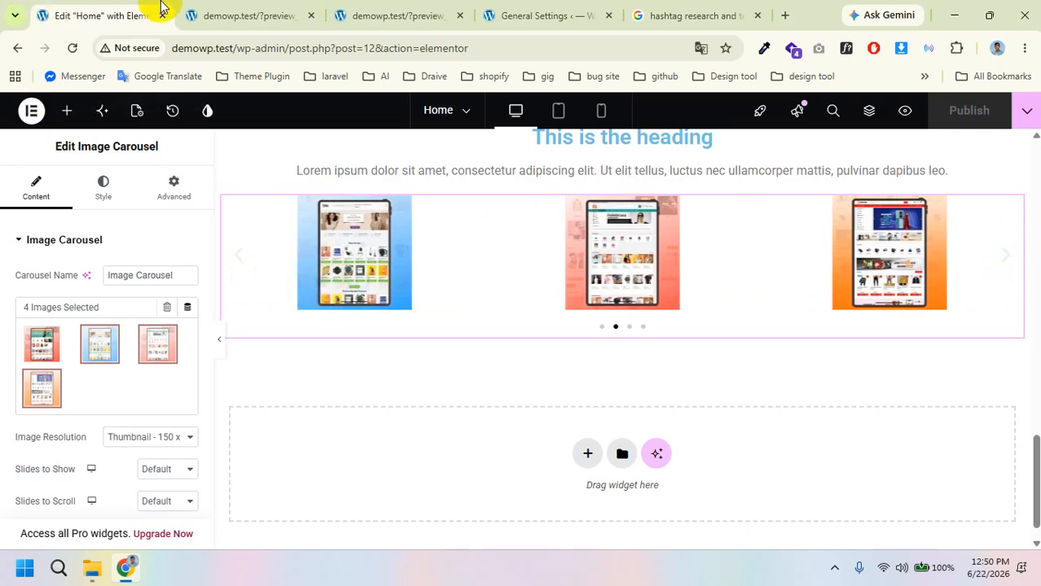
Step: Drag a Basic Gallery widget from the widget list below the Image Carousel
left_click(67, 115)
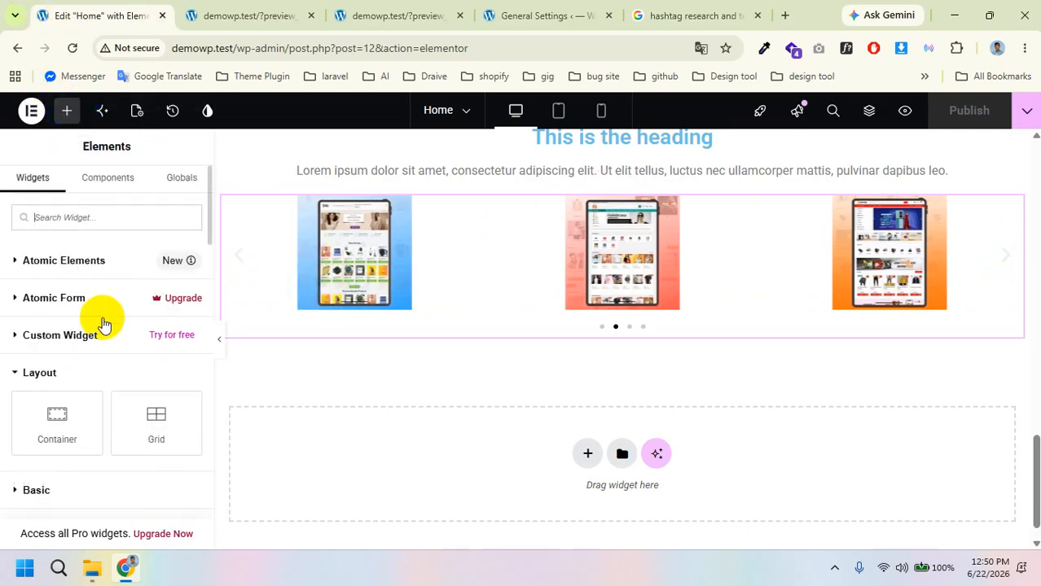
scroll(104, 321, "down", 5)
scroll(98, 319, "up", 1)
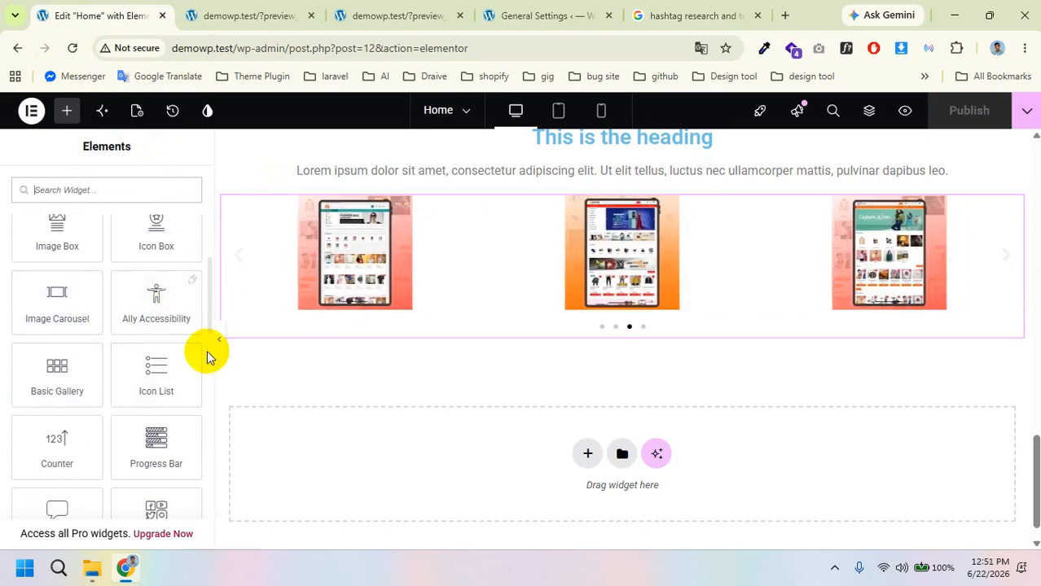
left_click(155, 295)
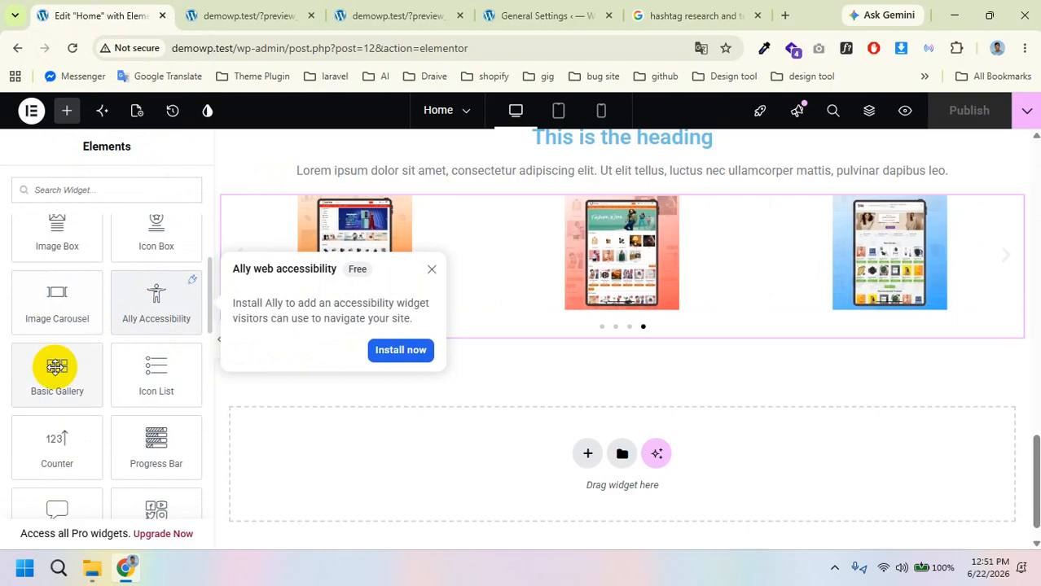
left_click_drag(52, 373, 451, 311)
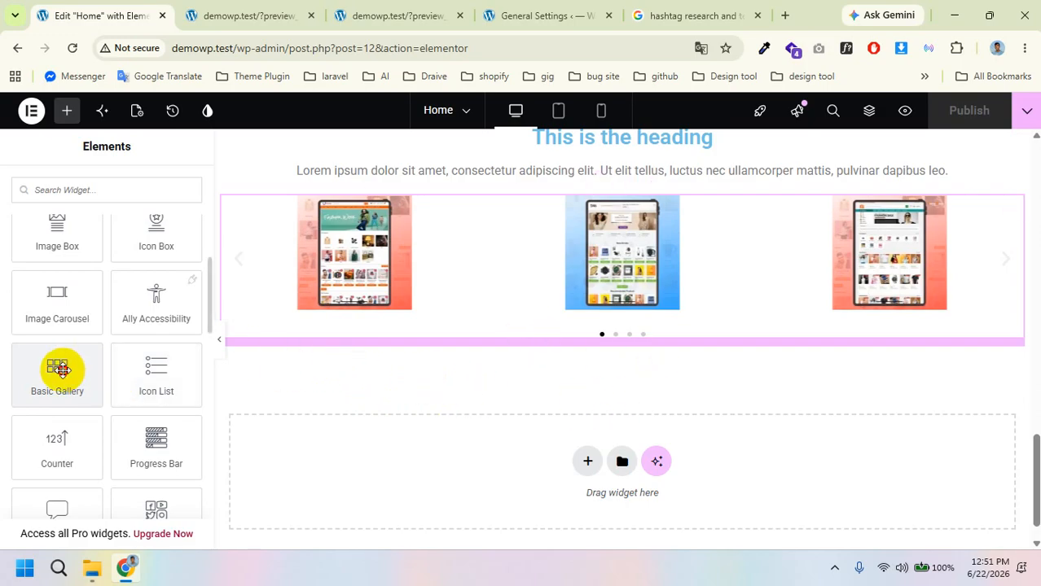
left_click_drag(58, 367, 394, 330)
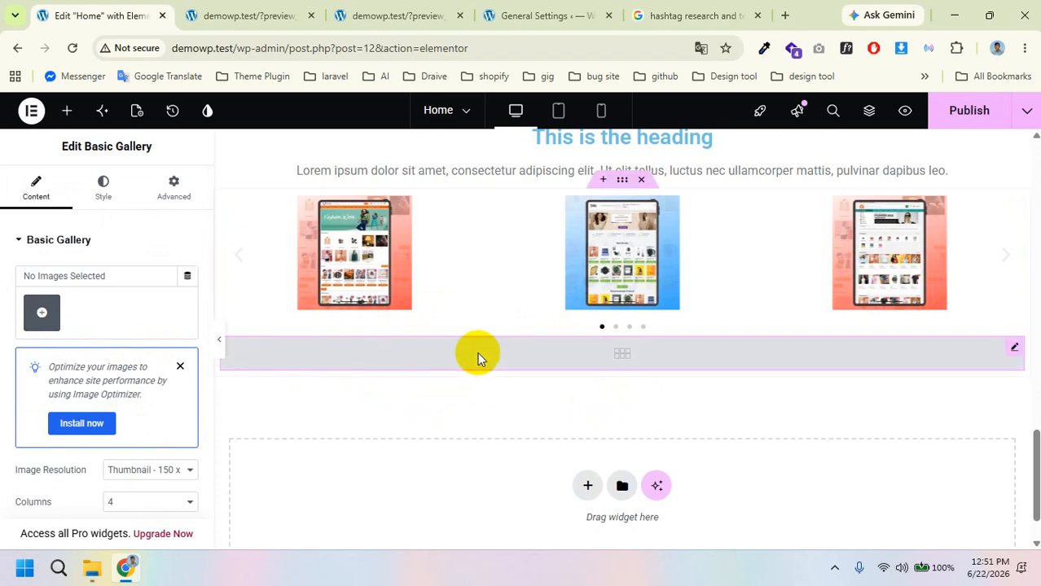
Step: Fill the Basic Gallery with five images (659436, Bondu-Bazar, WA0012, two WA0011) and view the grid
left_click(41, 313)
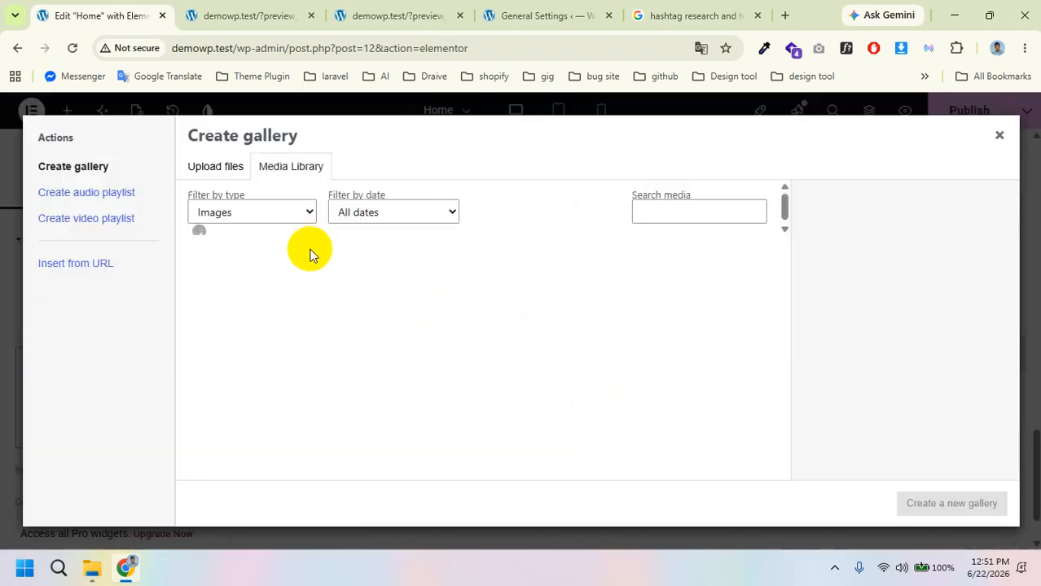
left_click(253, 281)
left_click(362, 285)
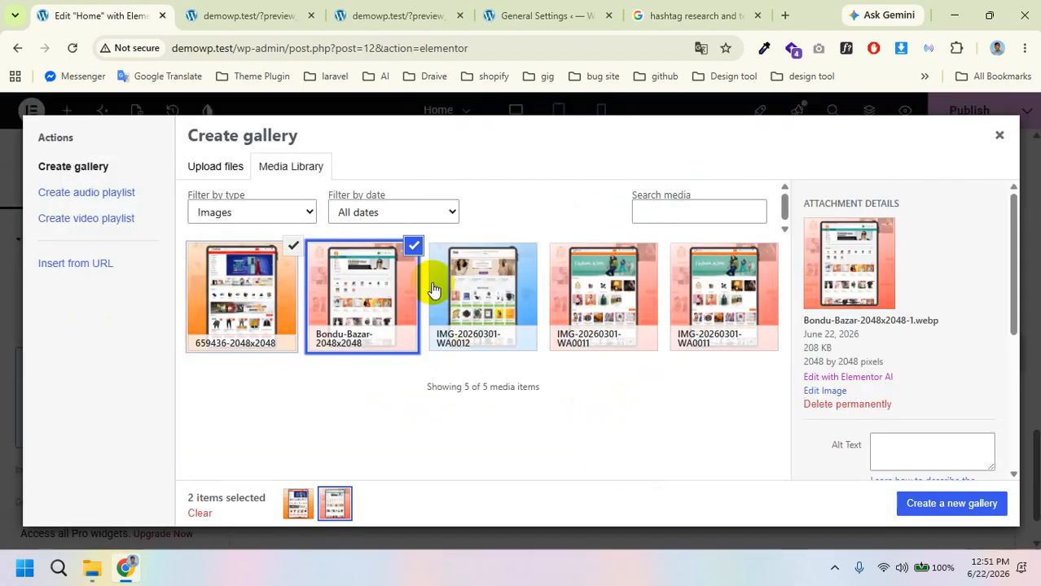
left_click(499, 278)
left_click(594, 277)
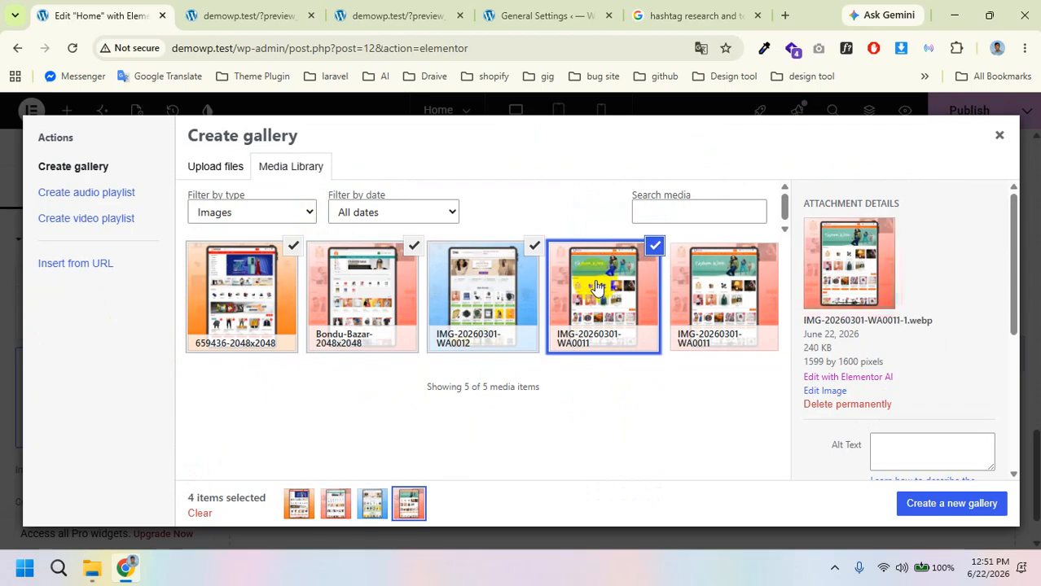
left_click(731, 297)
left_click(929, 503)
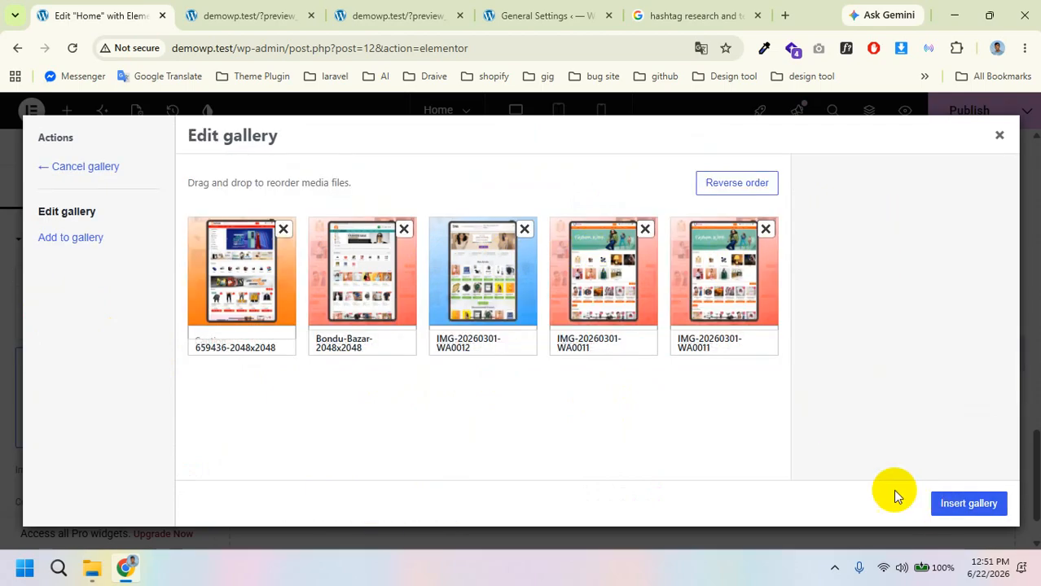
left_click(967, 502)
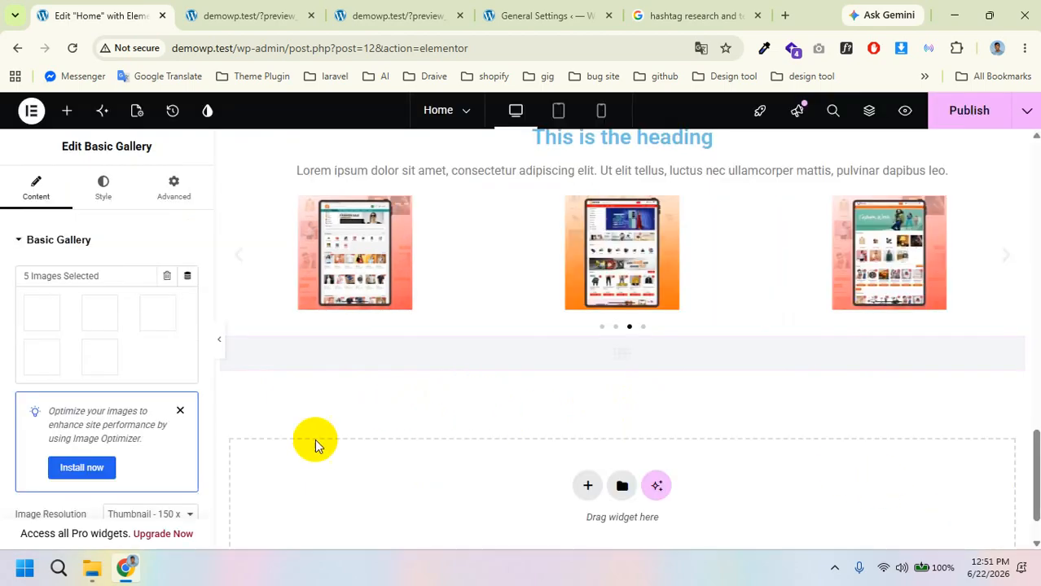
scroll(436, 353, "down", 1)
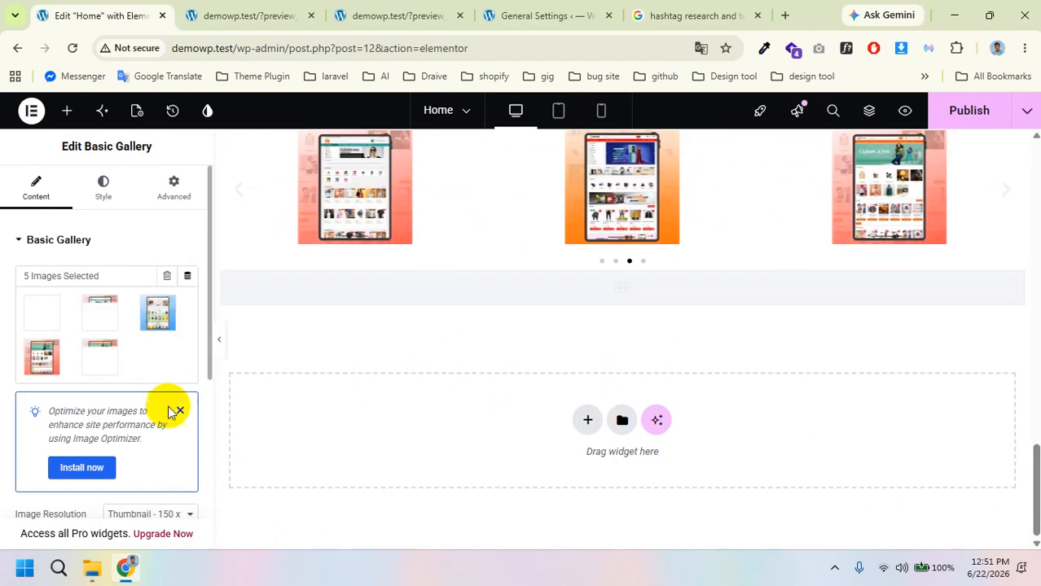
scroll(167, 411, "down", 4)
scroll(170, 412, "up", 4)
scroll(661, 380, "down", 1)
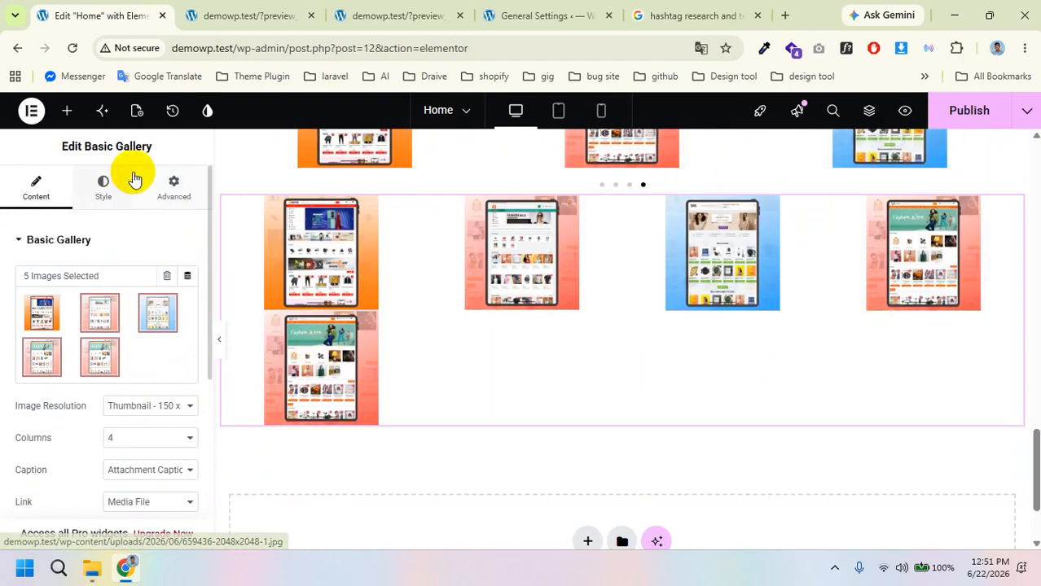
Step: Place an Icon List widget below the Basic Gallery
left_click(62, 111)
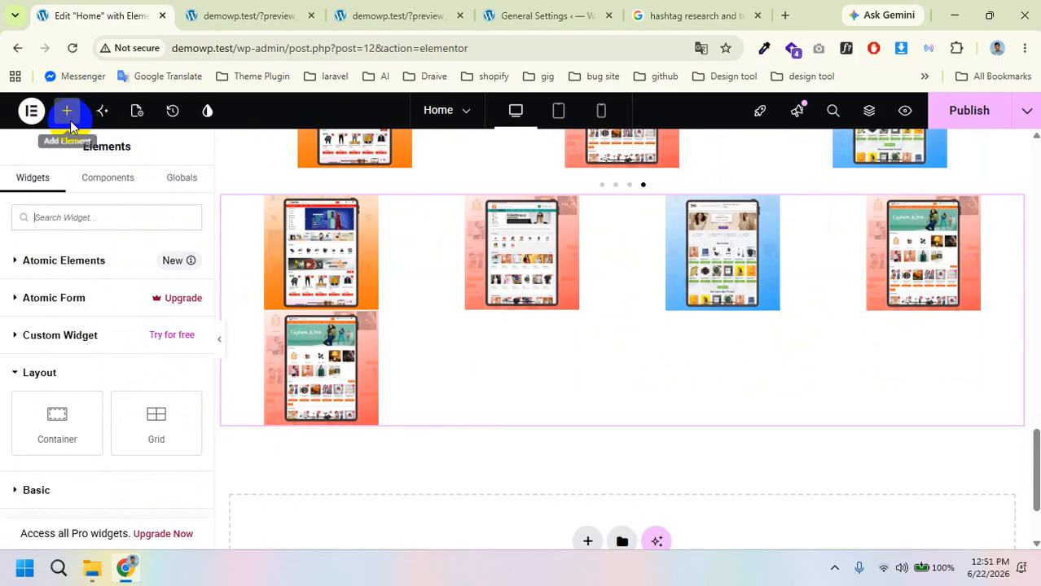
scroll(105, 301, "down", 5)
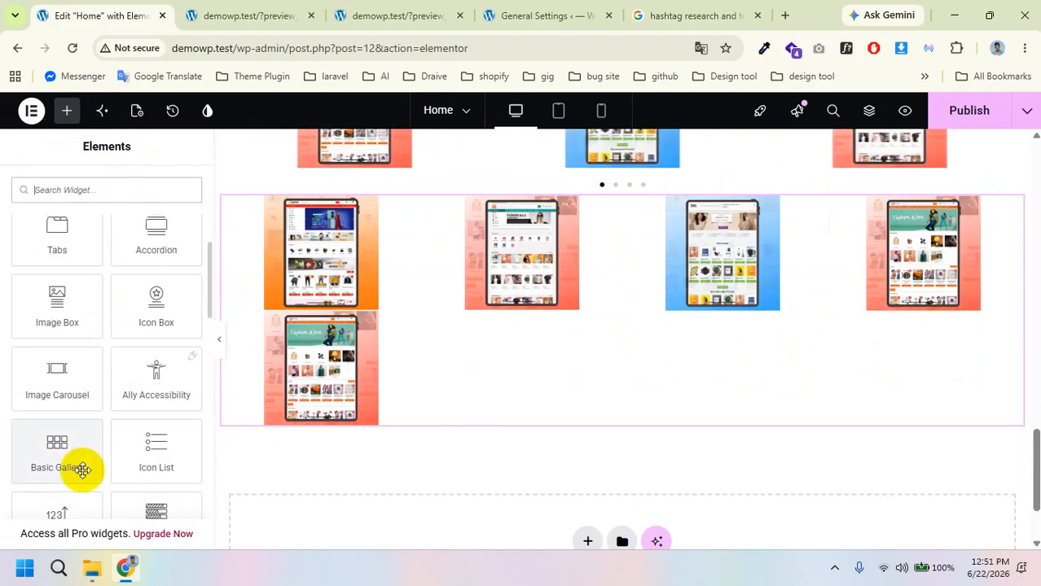
scroll(142, 457, "down", 1)
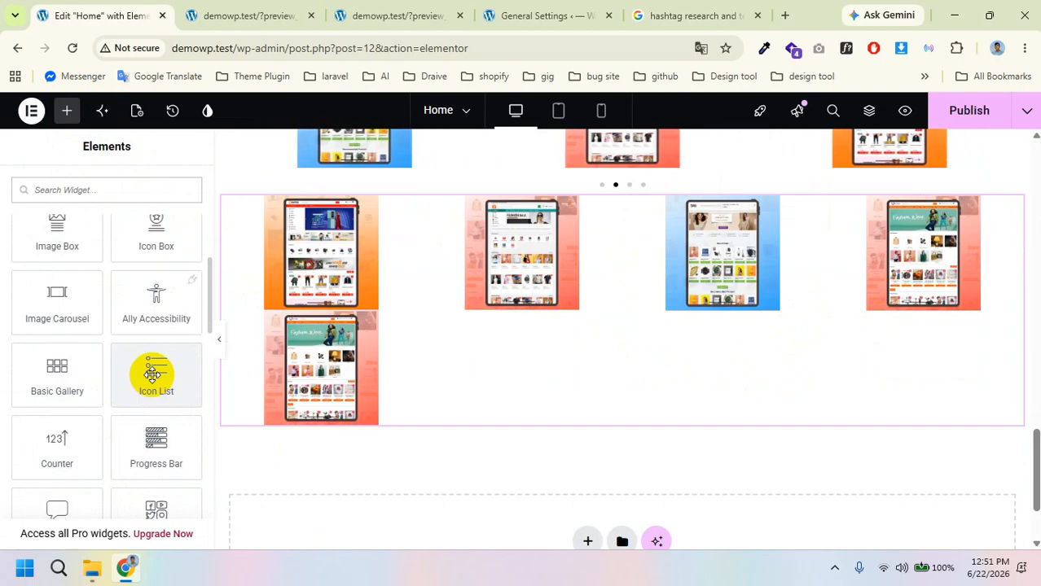
left_click_drag(152, 375, 407, 516)
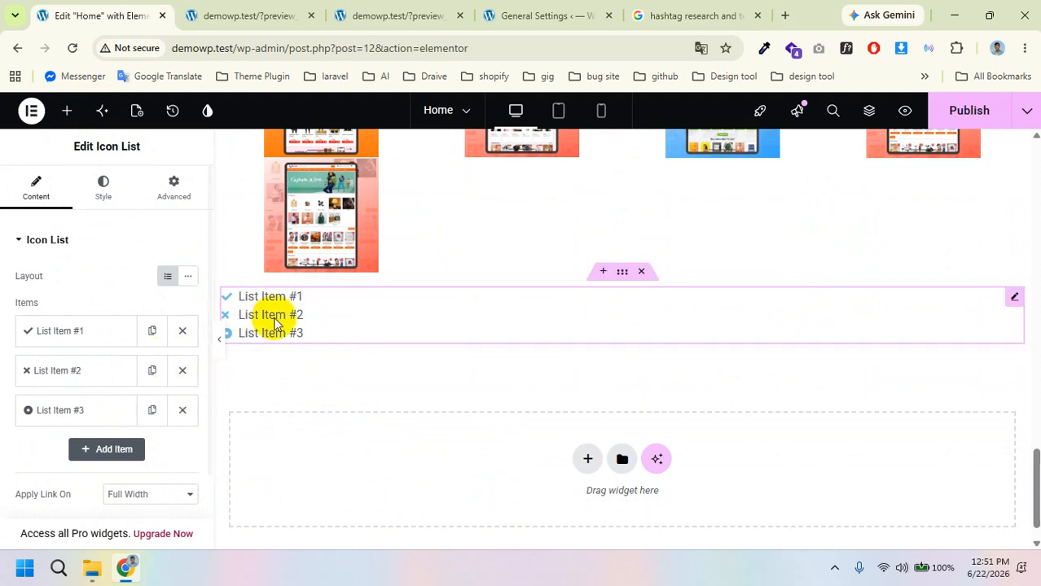
Step: Set list item #1's icon to Chart pie
left_click(102, 331)
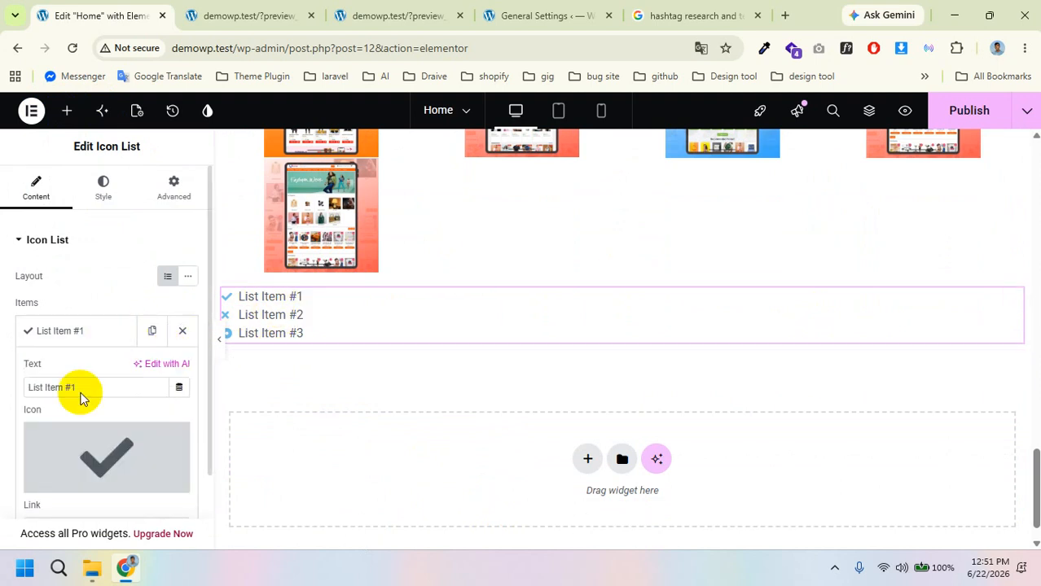
mouse_move(89, 469)
left_click(63, 480)
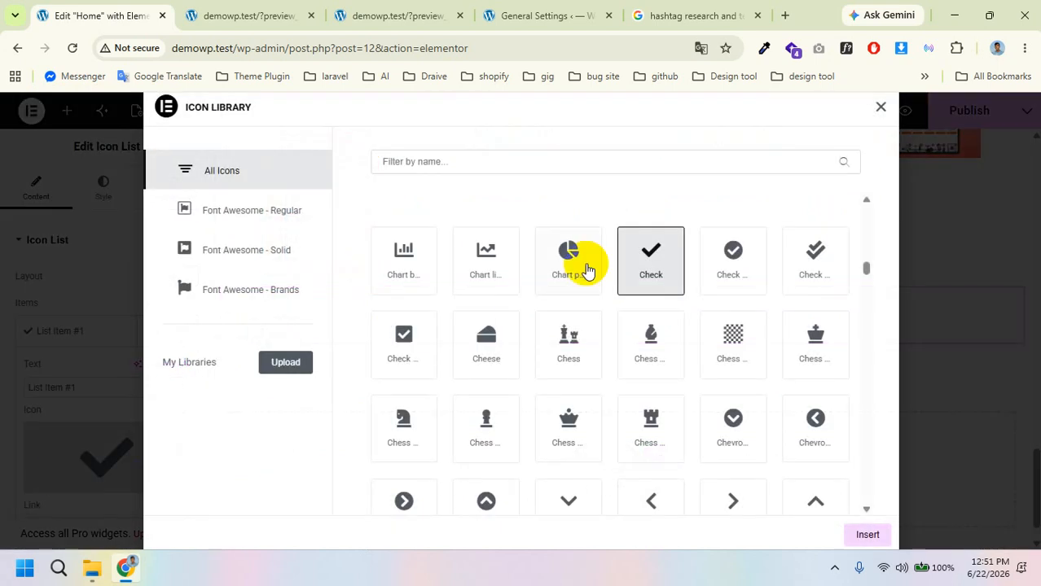
left_click(551, 285)
left_click(869, 535)
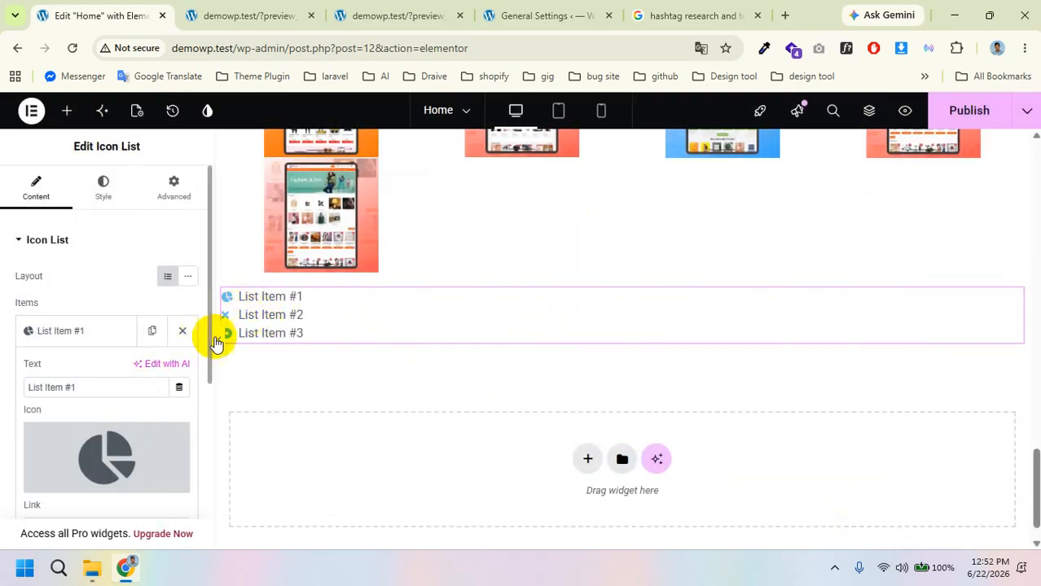
Step: Set list item #2's icon to the tractor
scroll(75, 329, "down", 3)
left_click(77, 344)
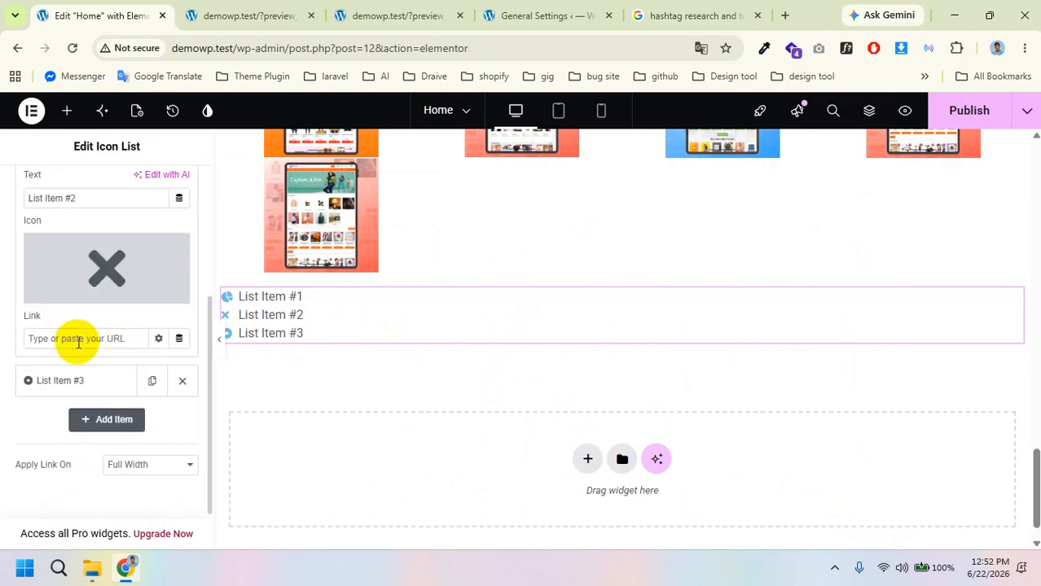
left_click(69, 295)
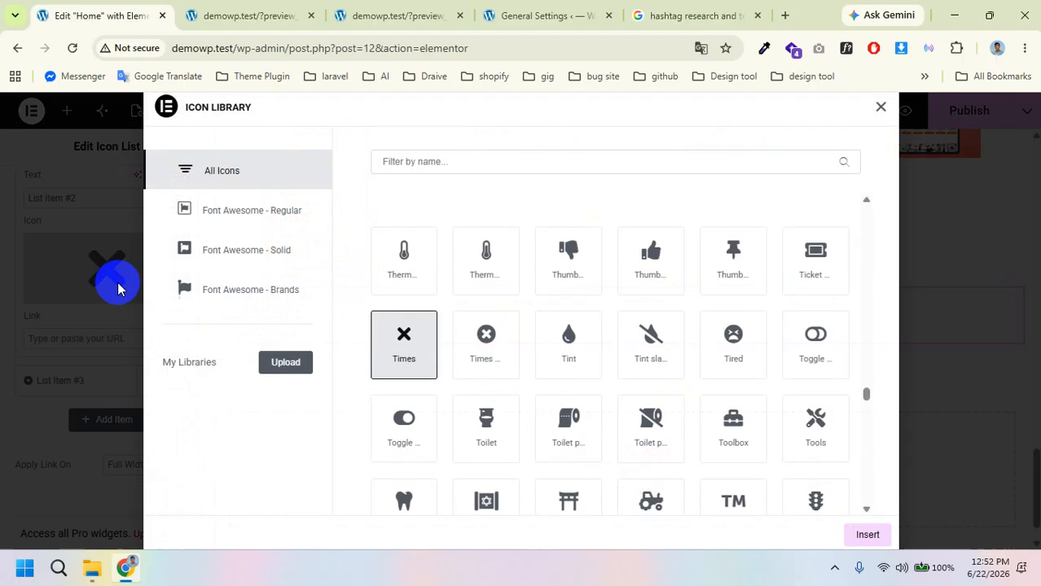
left_click(394, 434)
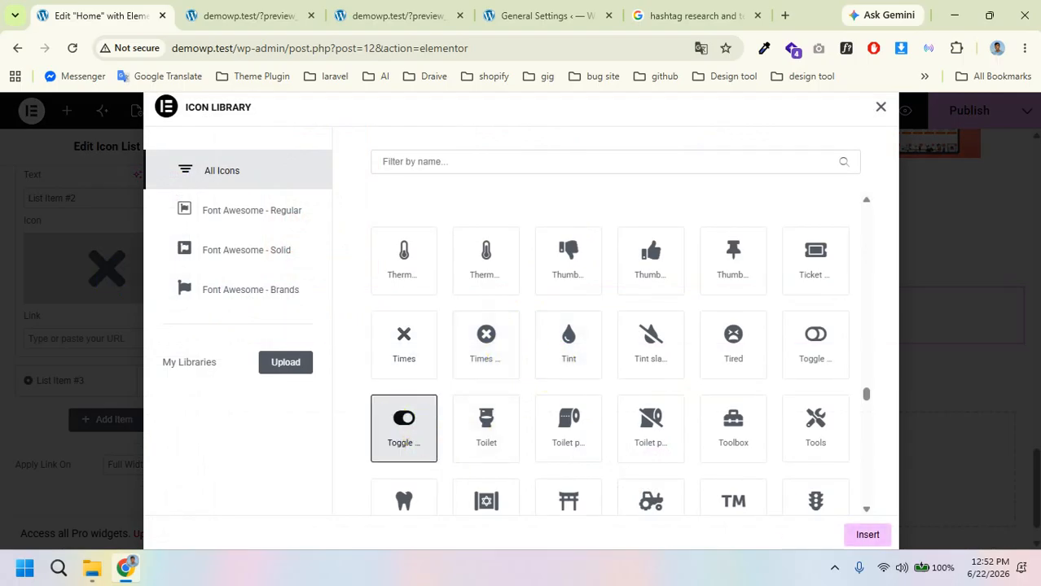
left_click(643, 495)
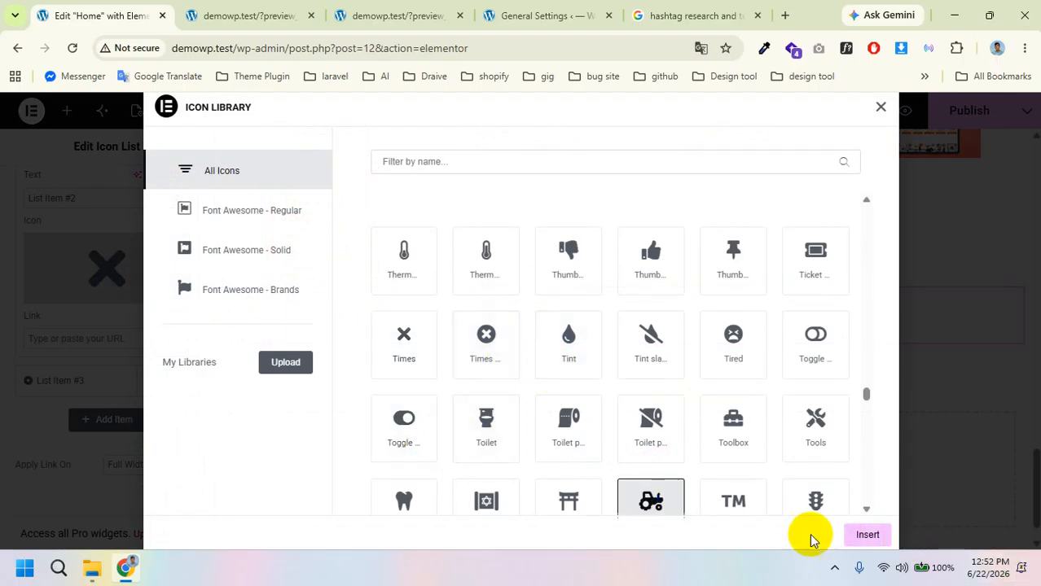
left_click(869, 535)
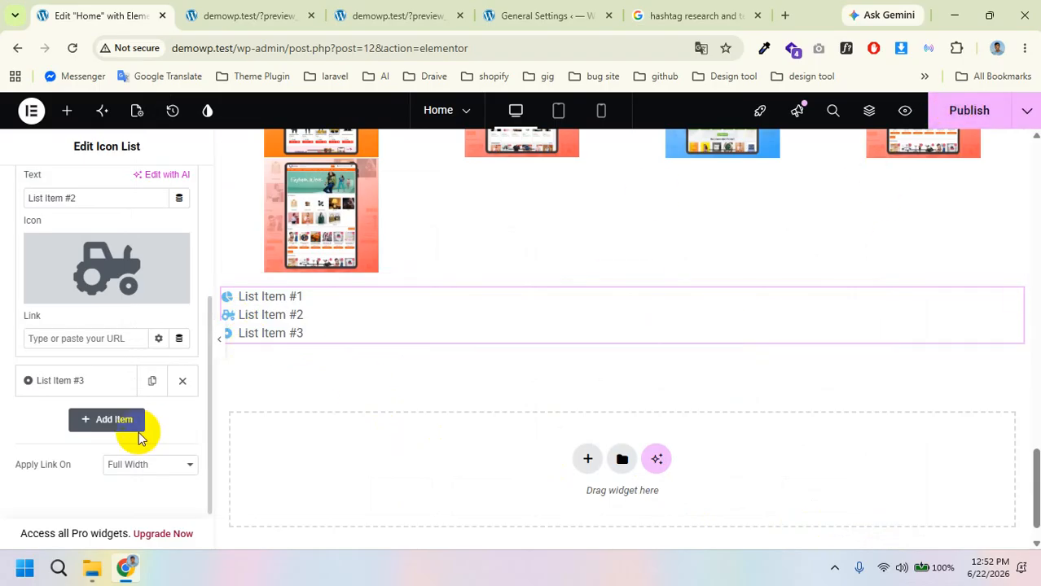
Step: Place a Counter widget below the Icon List
left_click(67, 113)
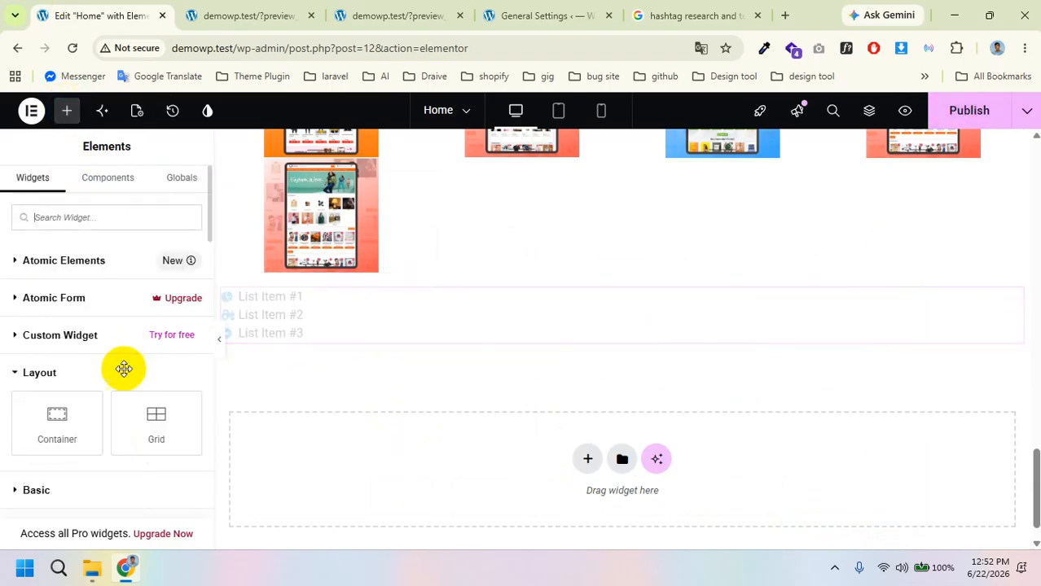
scroll(119, 367, "down", 5)
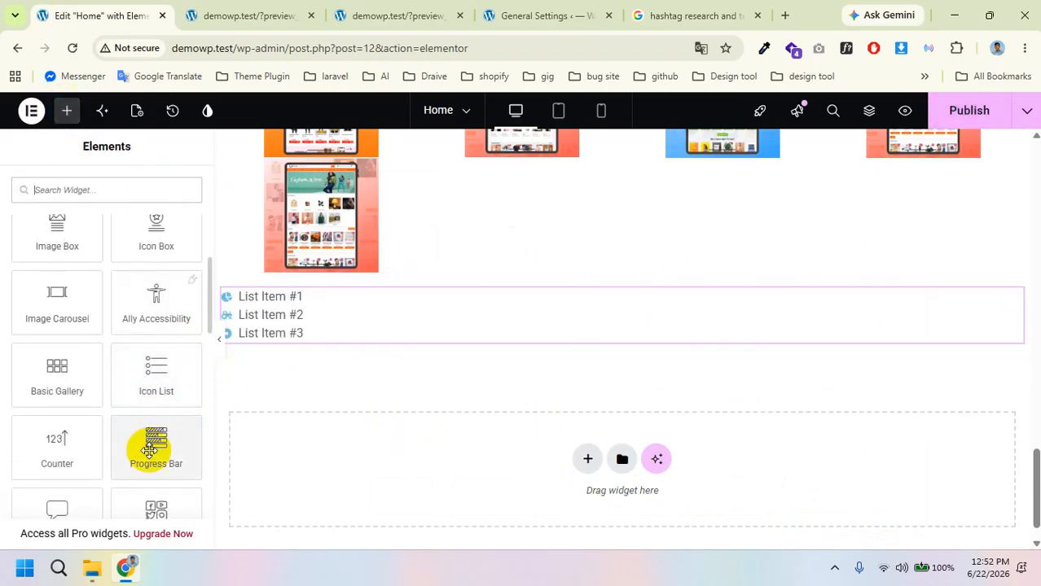
left_click_drag(55, 469, 435, 440)
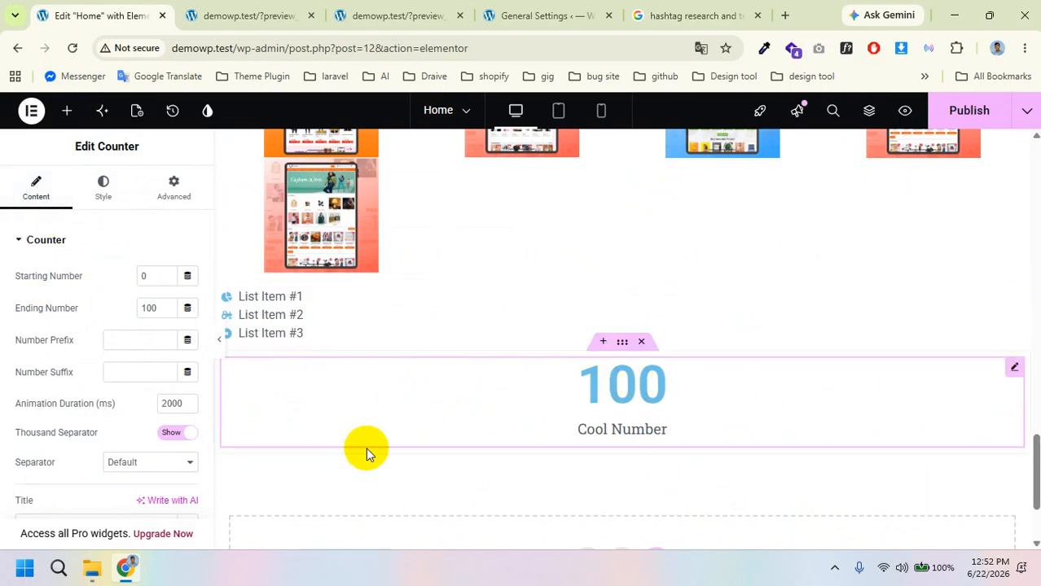
Step: Set the counter's ending number to 120 and its title to 'Clint'
scroll(366, 447, "down", 1)
scroll(488, 427, "up", 1)
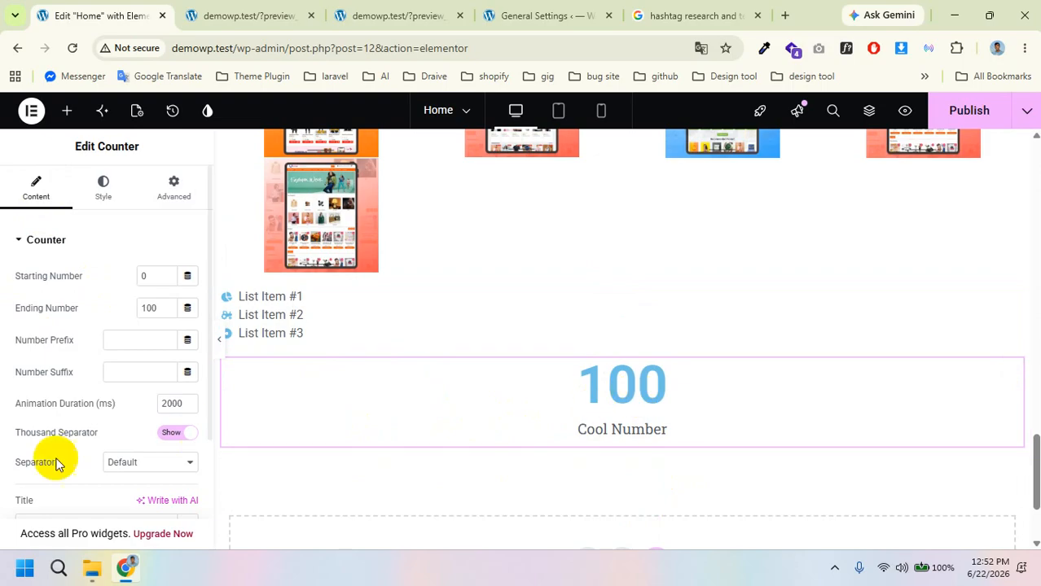
scroll(150, 441, "down", 1)
scroll(151, 444, "up", 1)
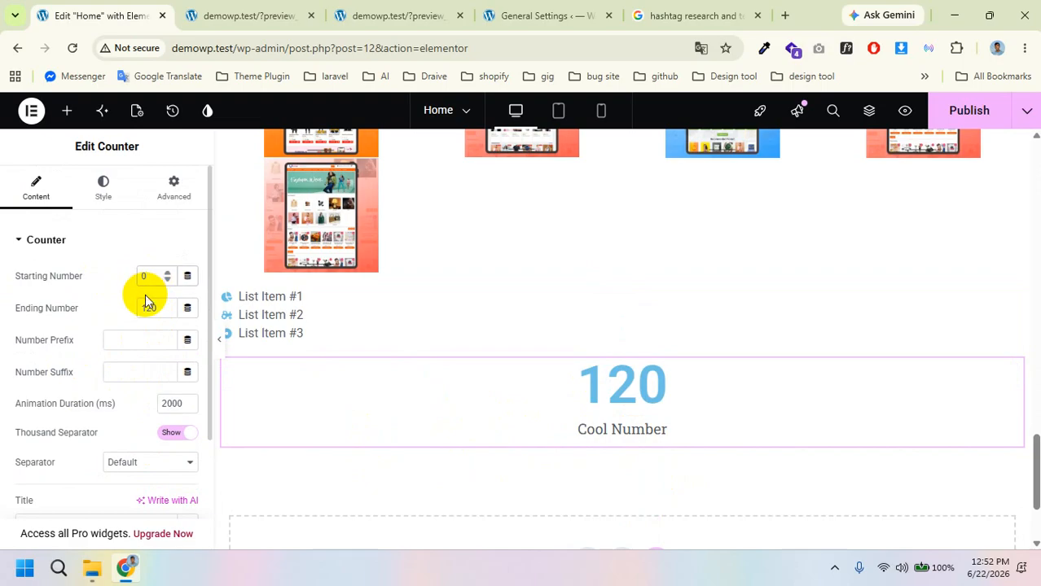
scroll(144, 334, "down", 2)
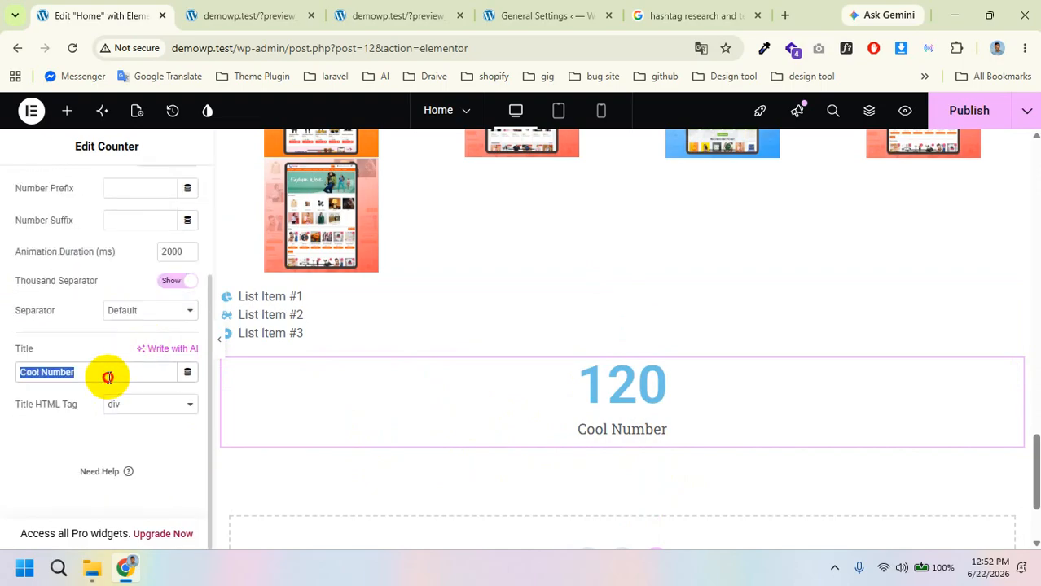
type("Clint")
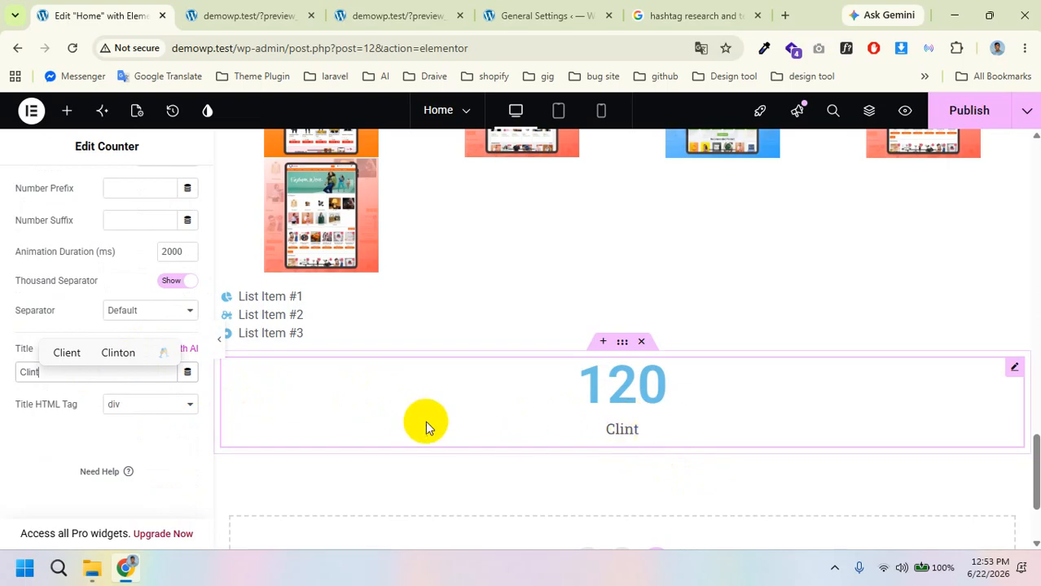
scroll(93, 412, "up", 3)
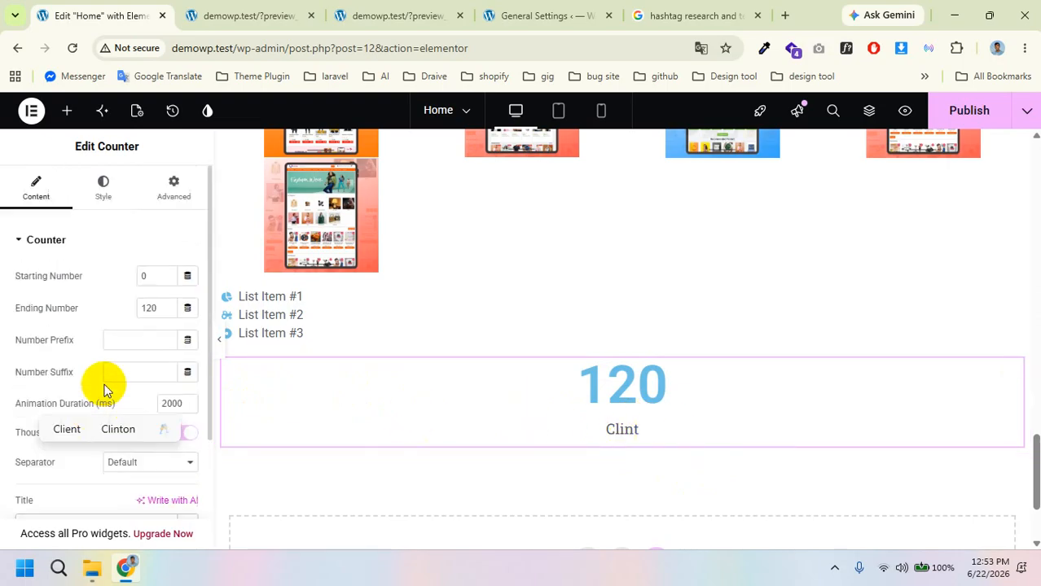
left_click(151, 277)
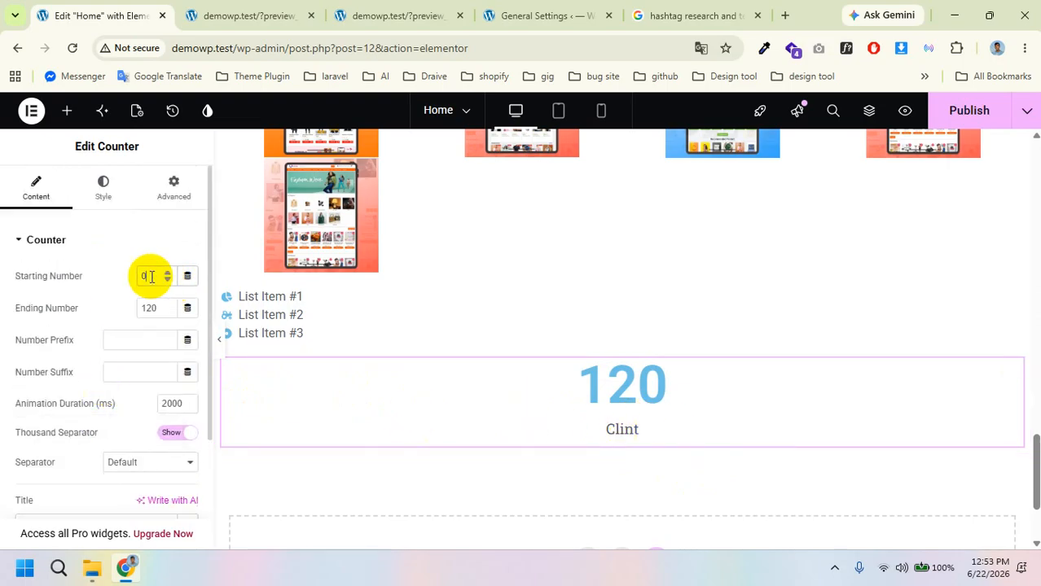
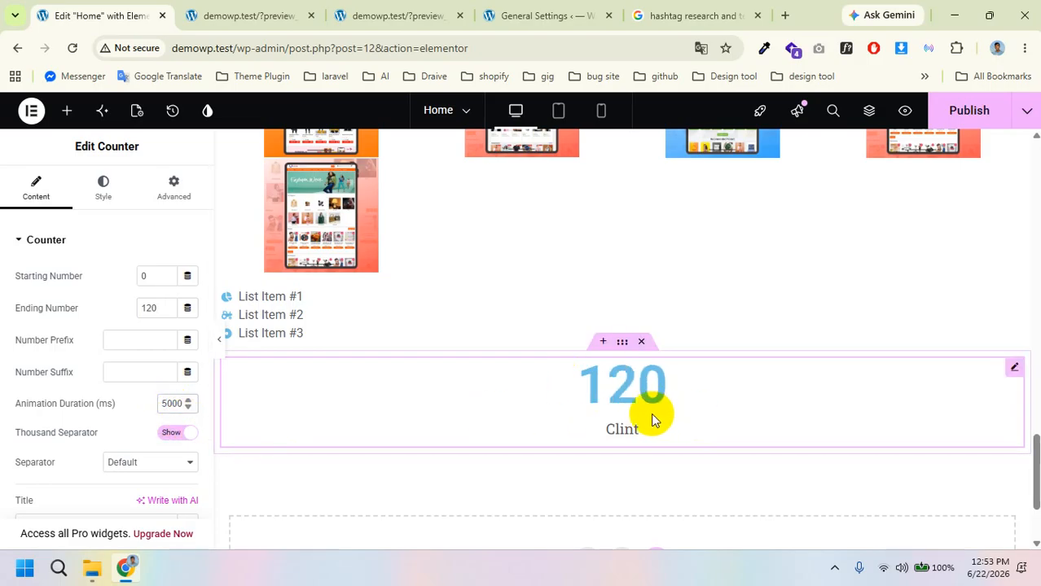
Step: Bring up the Elements panel and scroll down to the Progress Bar widget
left_click(70, 111)
scroll(144, 371, "down", 6)
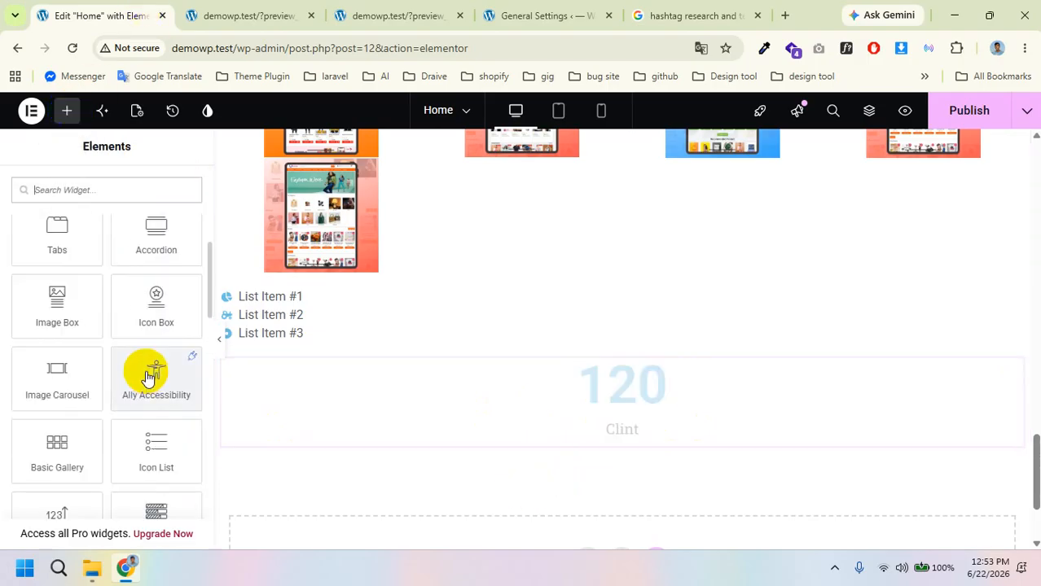
scroll(151, 369, "up", 5)
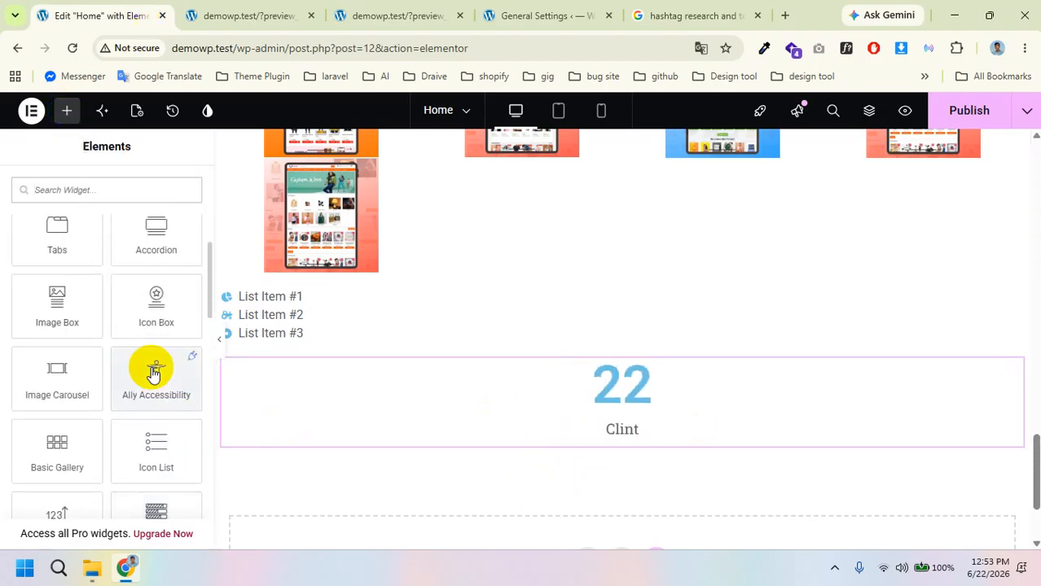
scroll(152, 368, "down", 3)
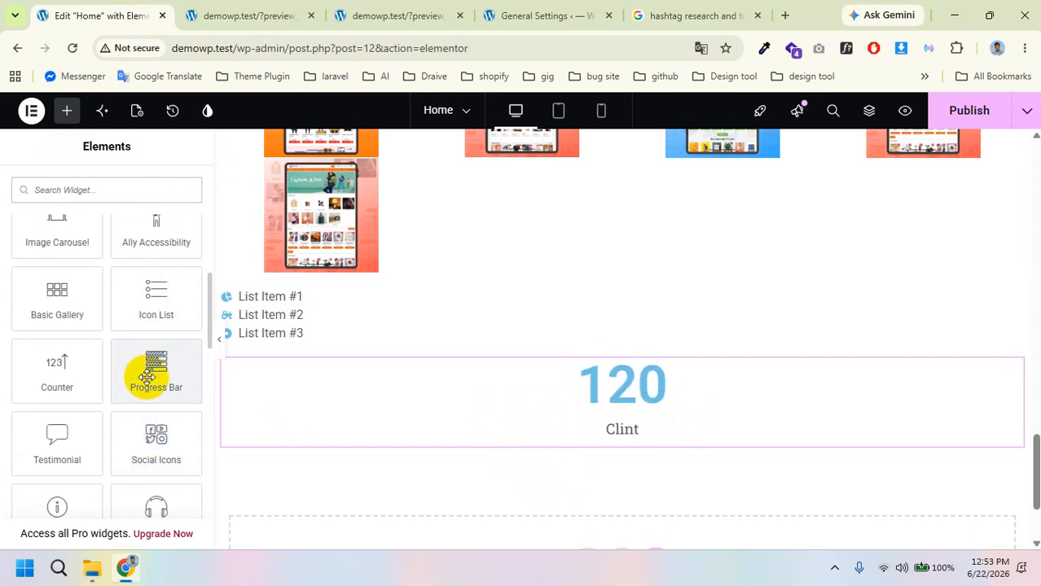
Step: Place a Progress Bar widget below the 120 Clint counter
left_click_drag(146, 376, 606, 448)
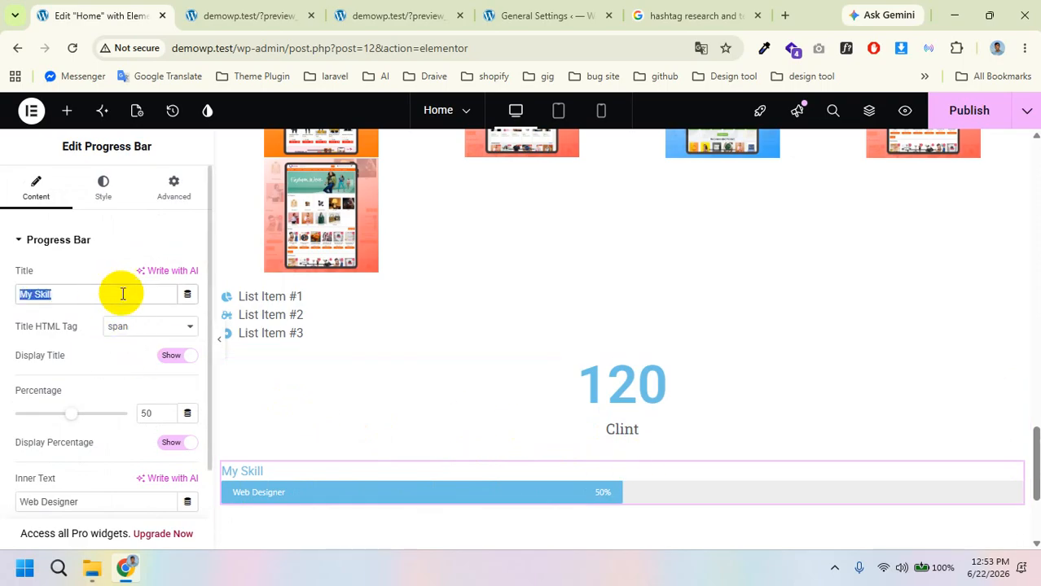
scroll(426, 379, "down", 1)
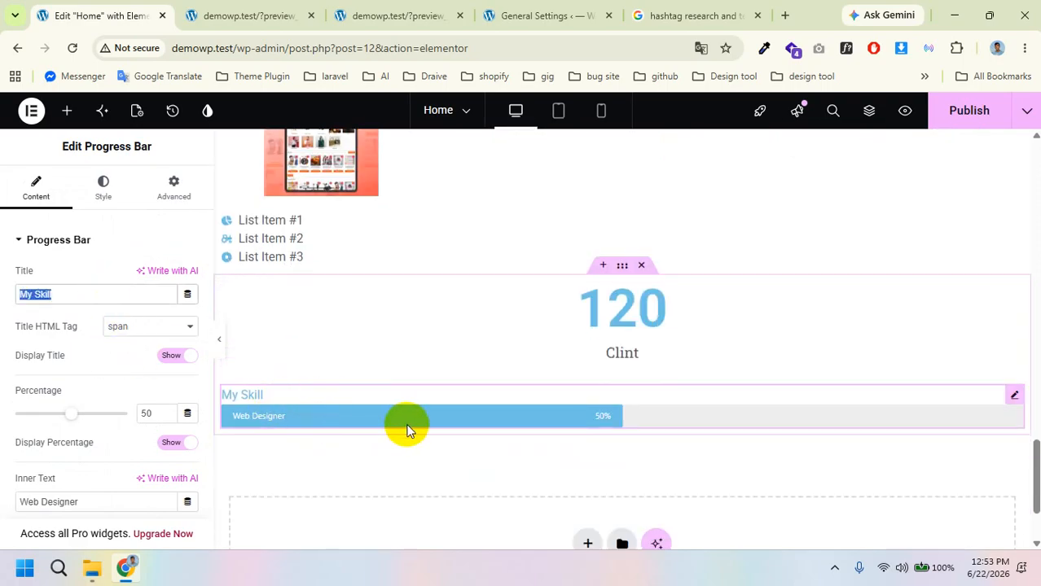
scroll(86, 399, "down", 2)
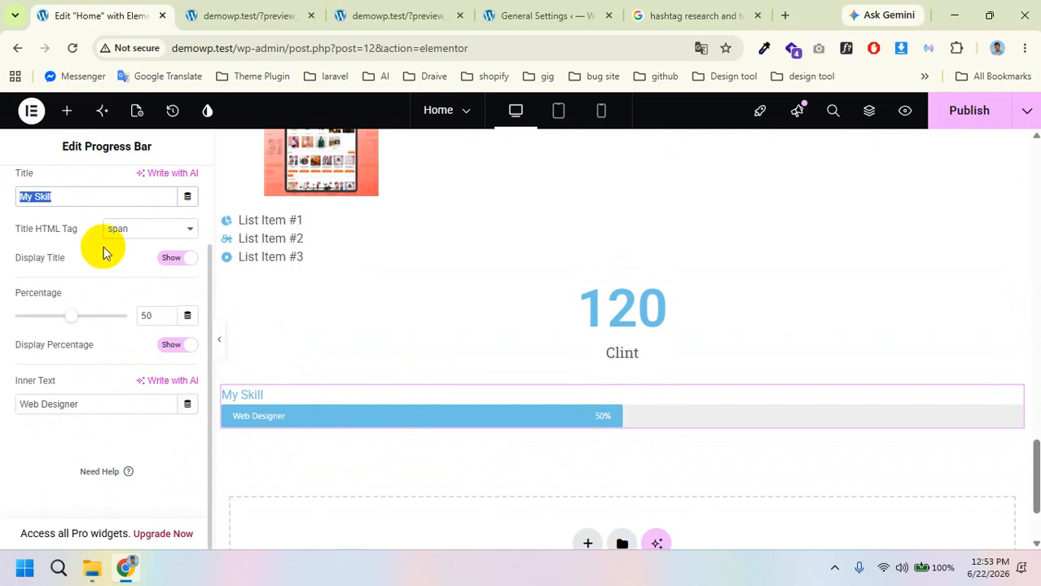
scroll(103, 254, "up", 2)
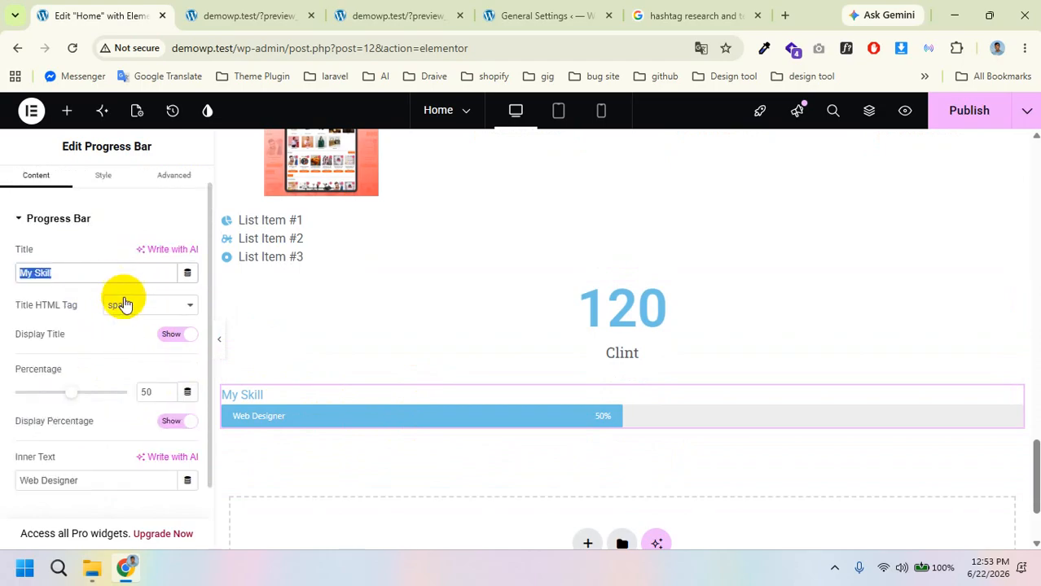
left_click(24, 218)
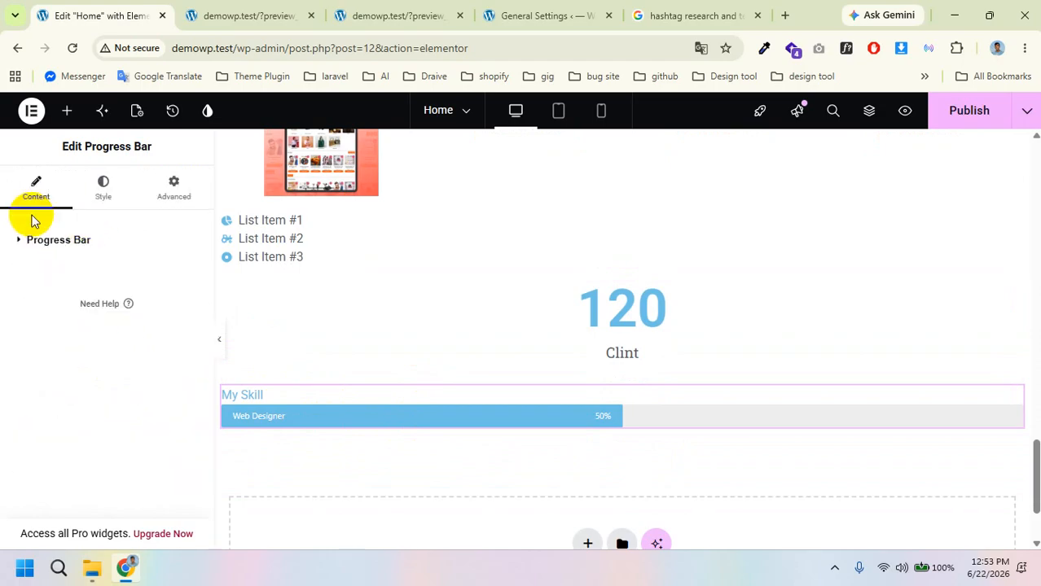
left_click(25, 240)
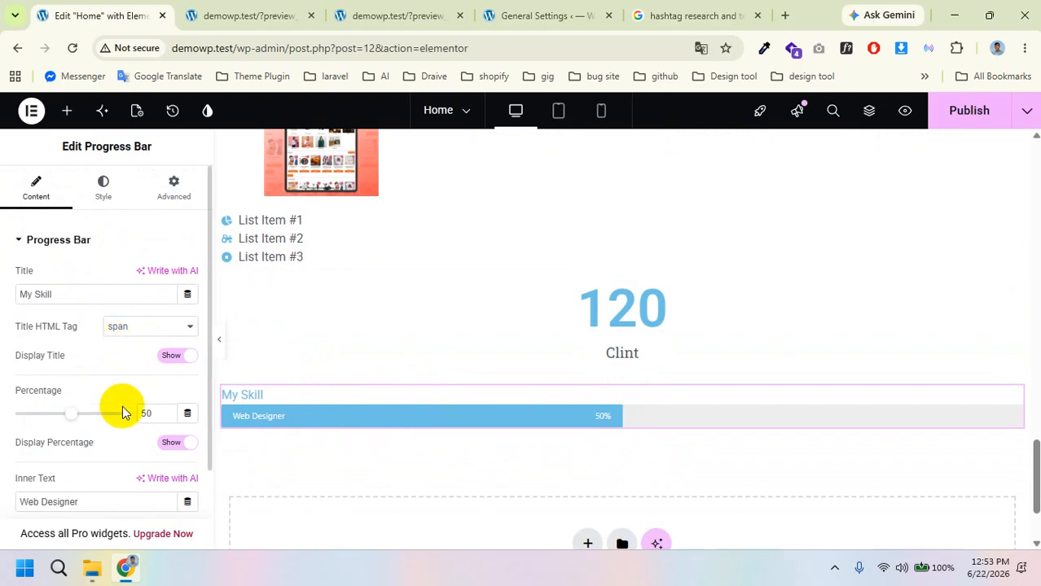
Step: Keep Display Percentage on and retitle the progress bar 'Html'
scroll(122, 407, "down", 1)
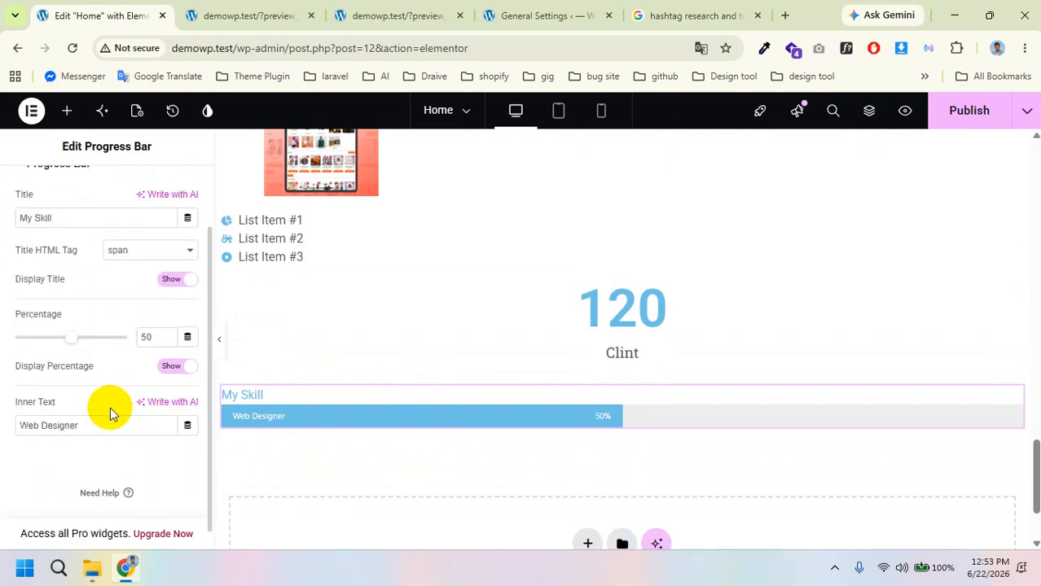
left_click(180, 367)
left_click(180, 367)
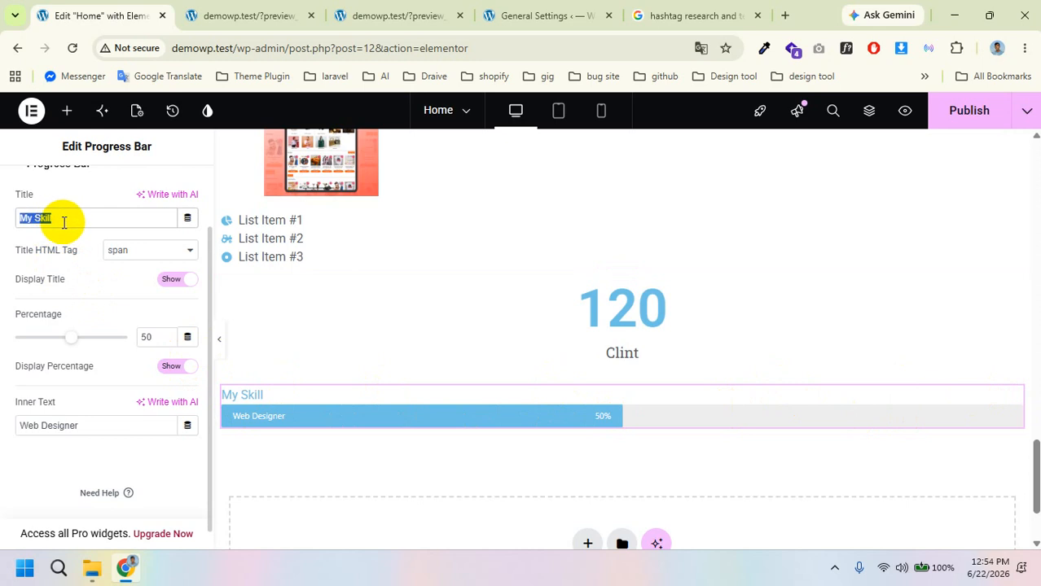
type("Html")
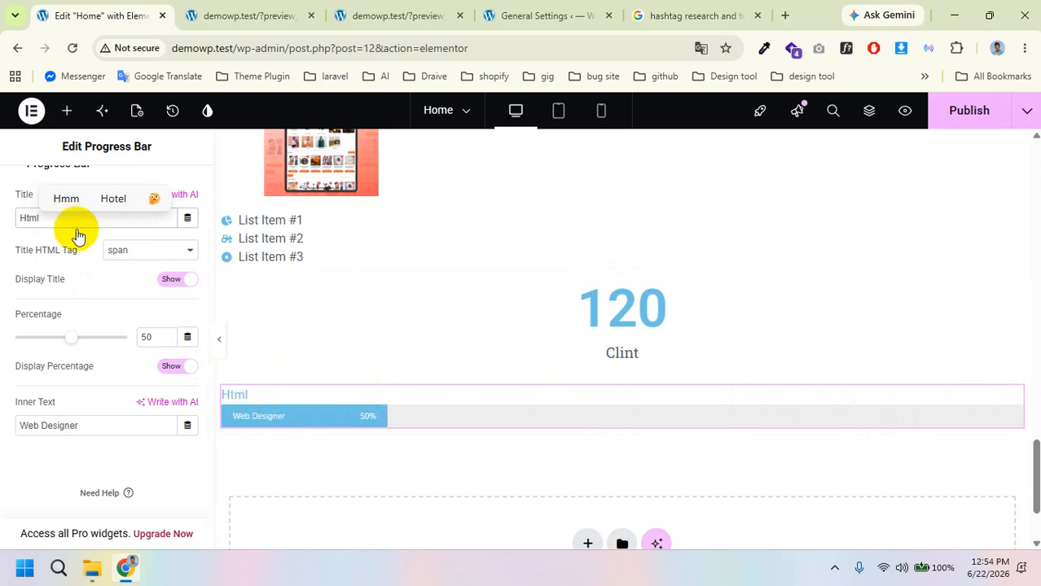
scroll(79, 235, "up", 1)
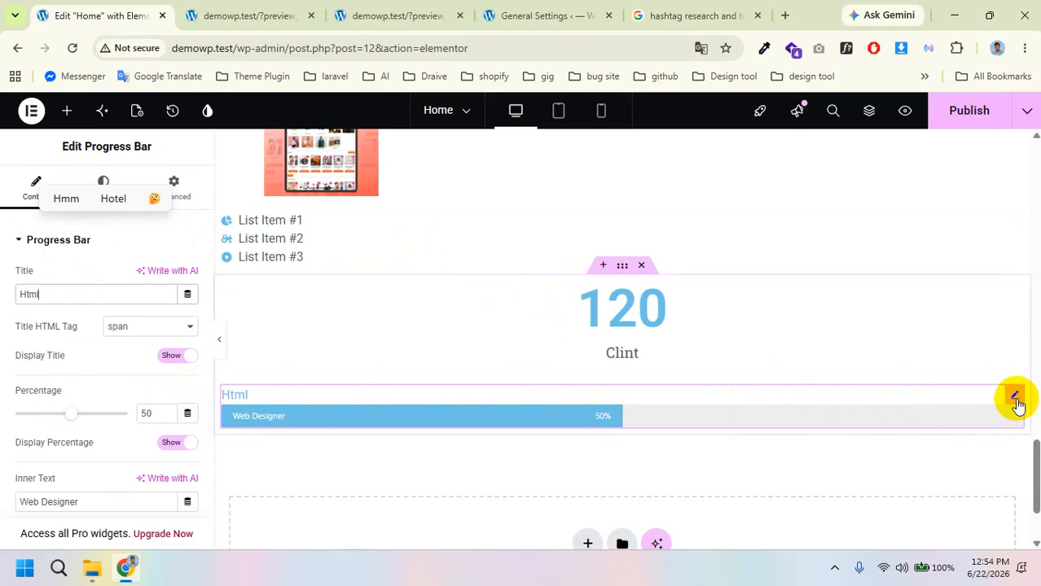
Step: Duplicate the Html progress bar and retitle the copy 'Css'
right_click(1018, 399)
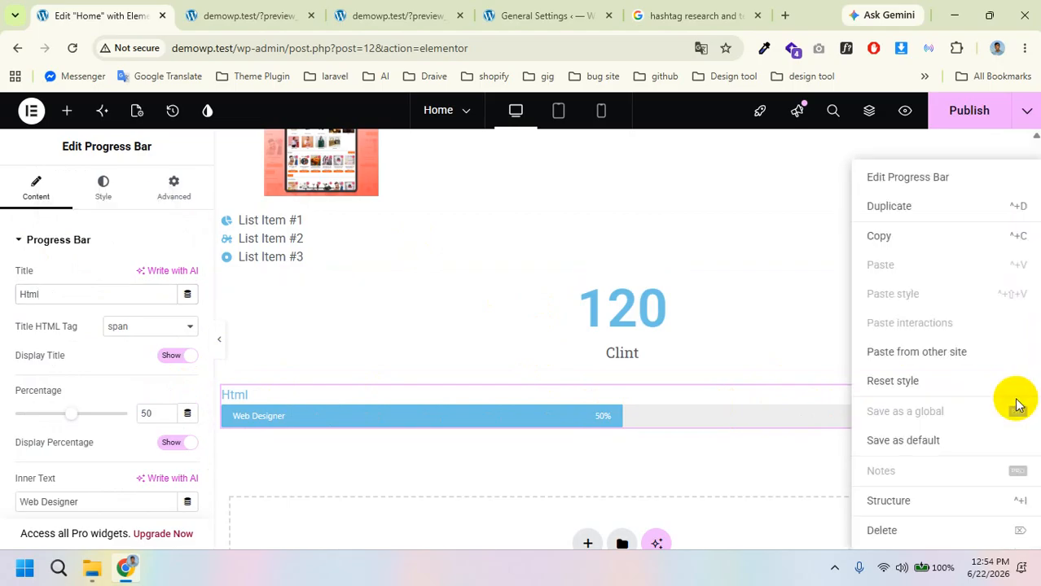
left_click(897, 207)
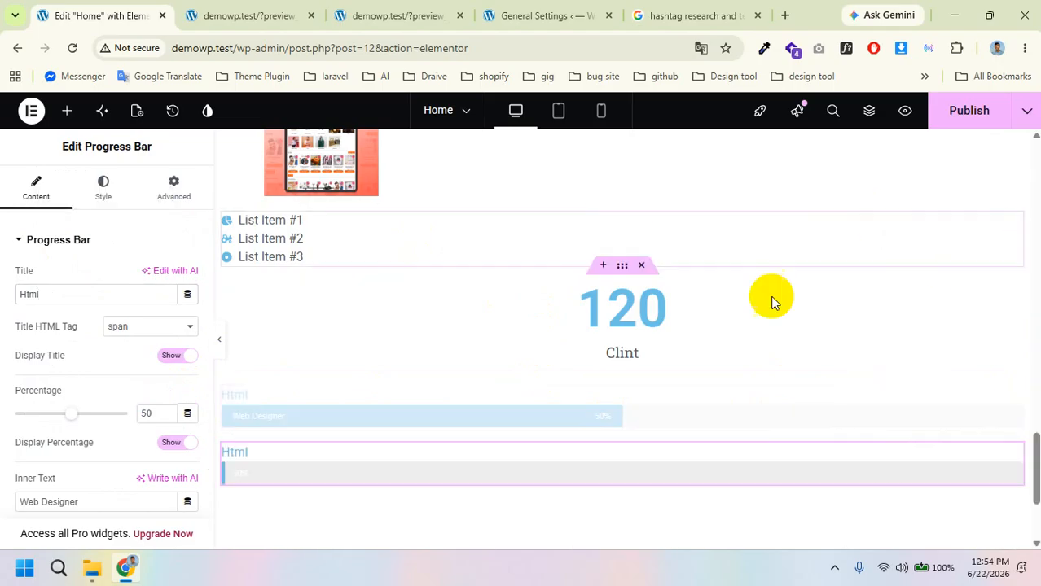
double_click(45, 292)
type("Css")
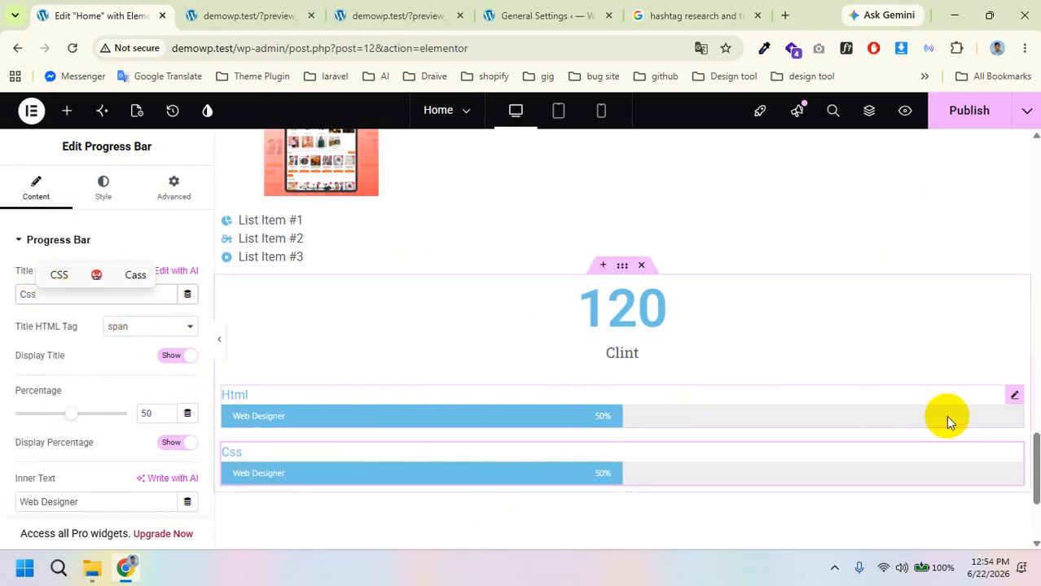
Step: Raise the Html progress bar's percentage to 89
left_click(1012, 405)
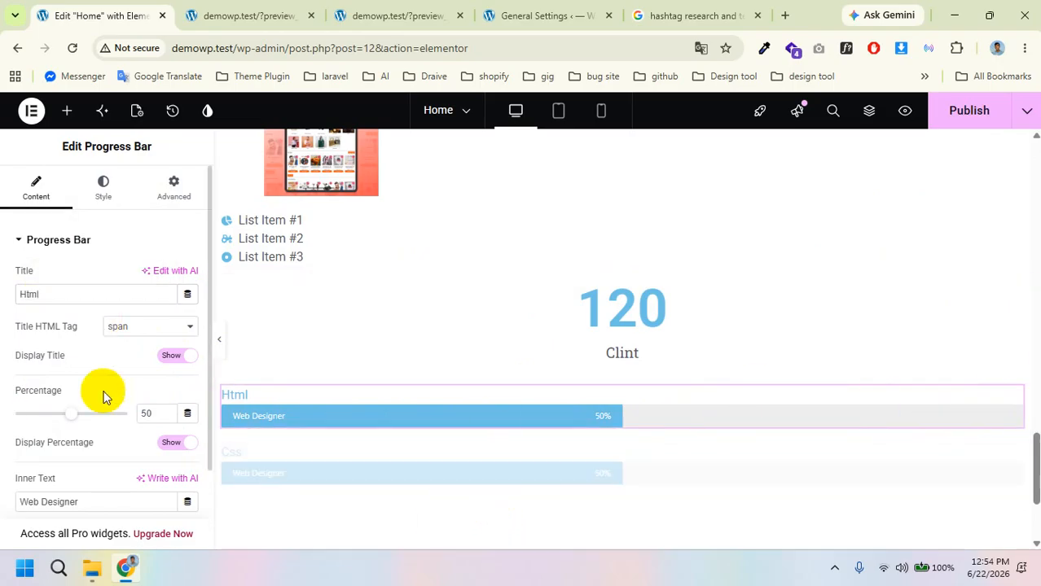
scroll(59, 399, "down", 1)
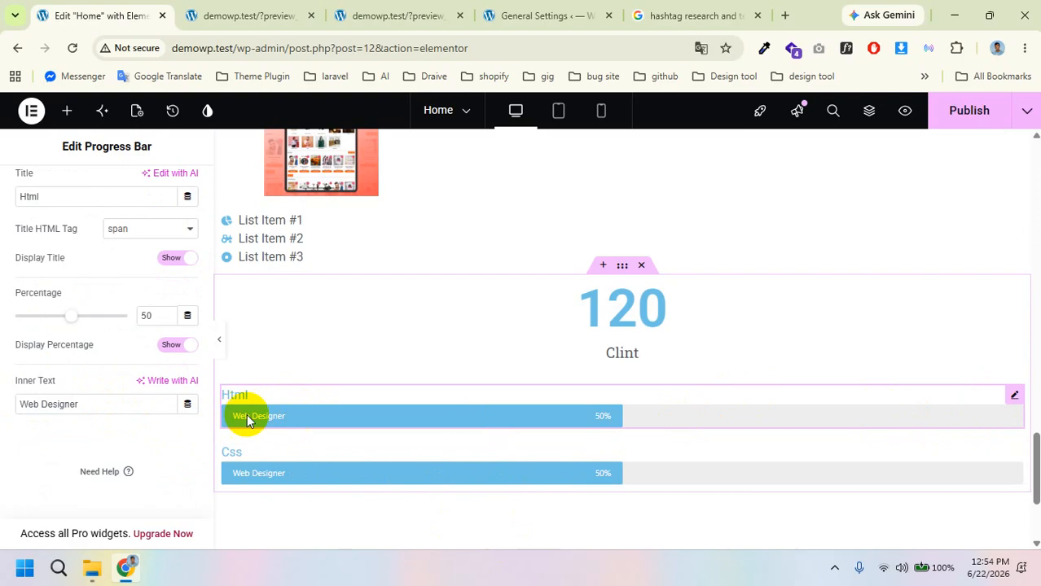
triple_click(88, 401)
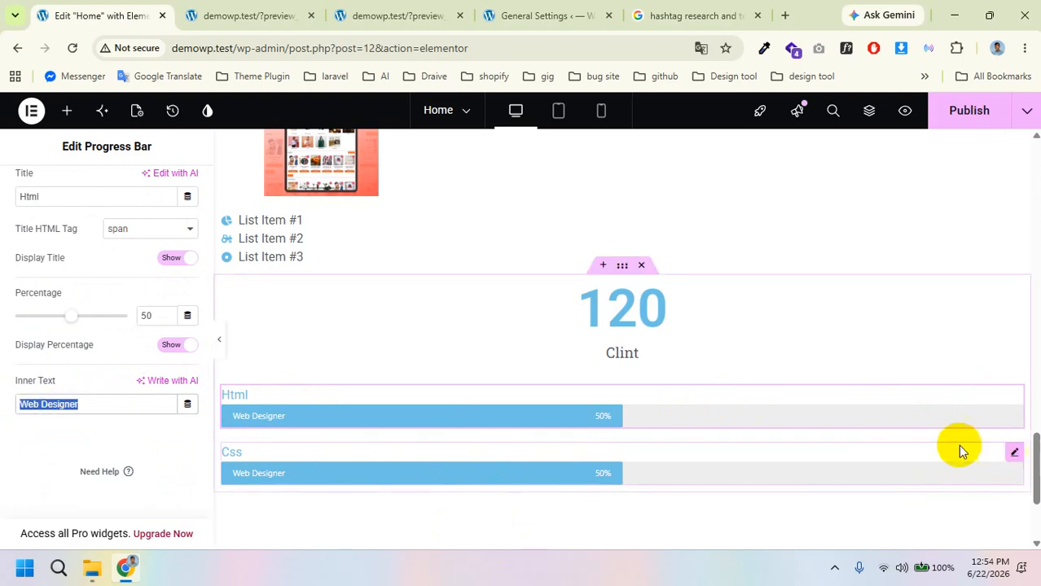
left_click_drag(71, 315, 114, 317)
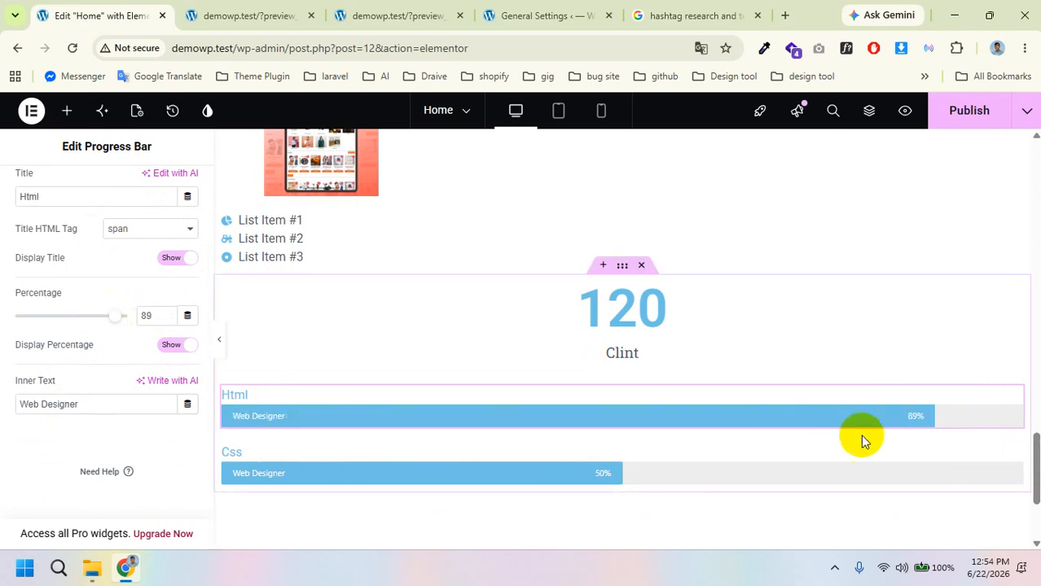
scroll(118, 403, "up", 2)
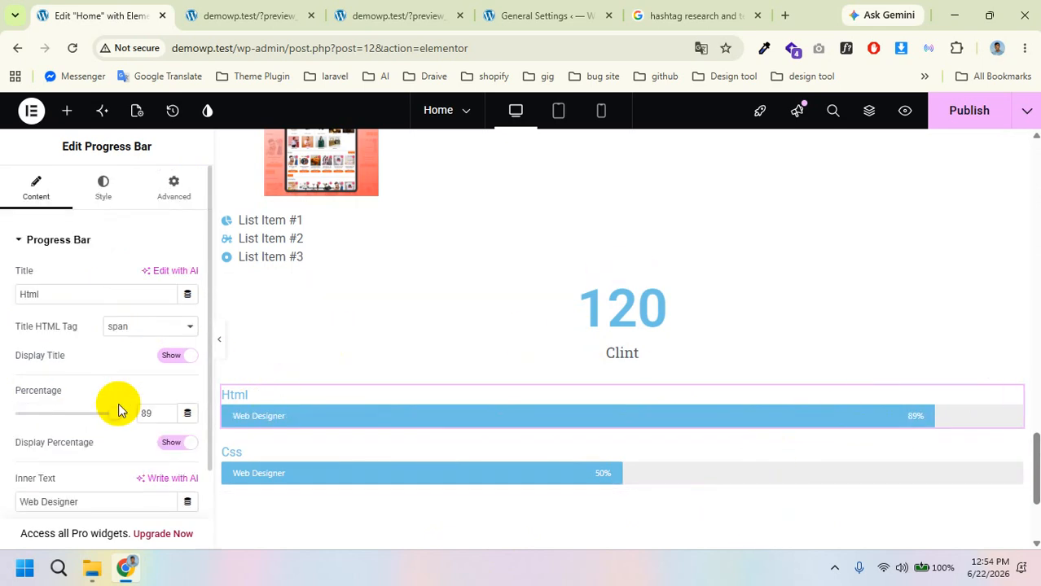
left_click(66, 110)
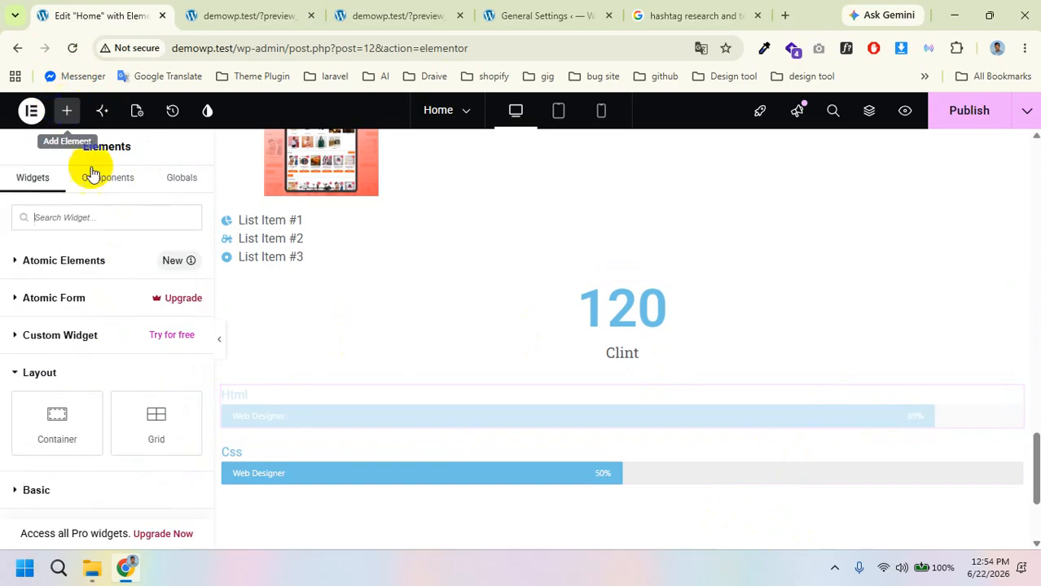
Step: Drop a Testimonial widget between the 120 Clint counter and the Html bar, keeping its placeholder quote
scroll(139, 411, "down", 10)
scroll(140, 411, "up", 2)
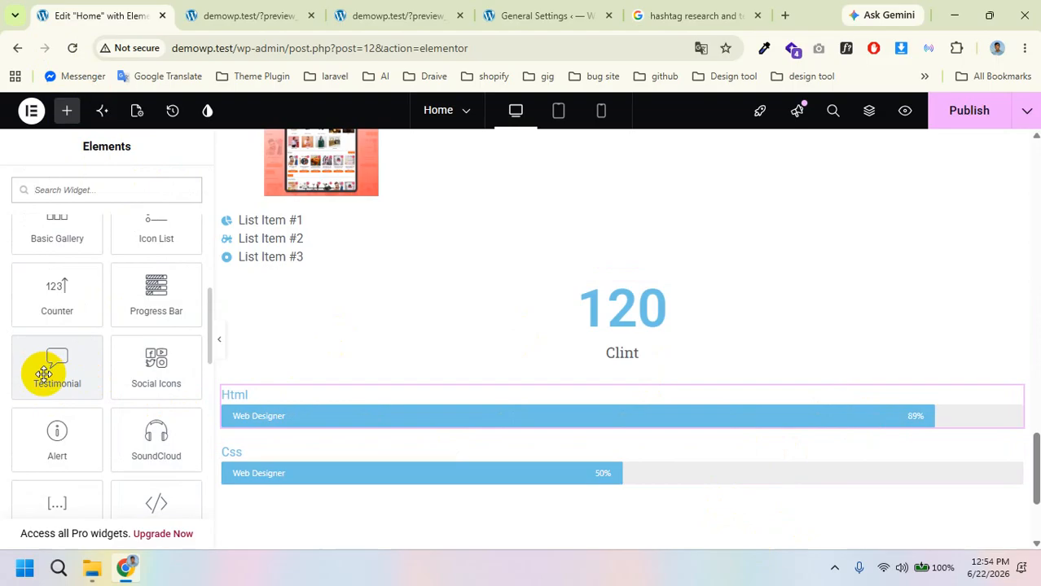
left_click_drag(43, 374, 493, 390)
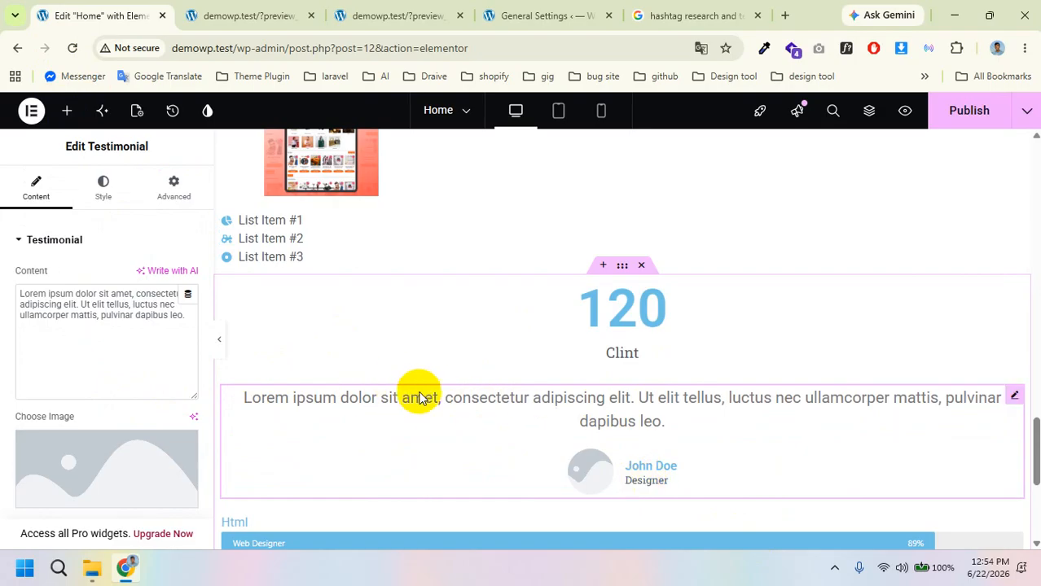
triple_click(51, 302)
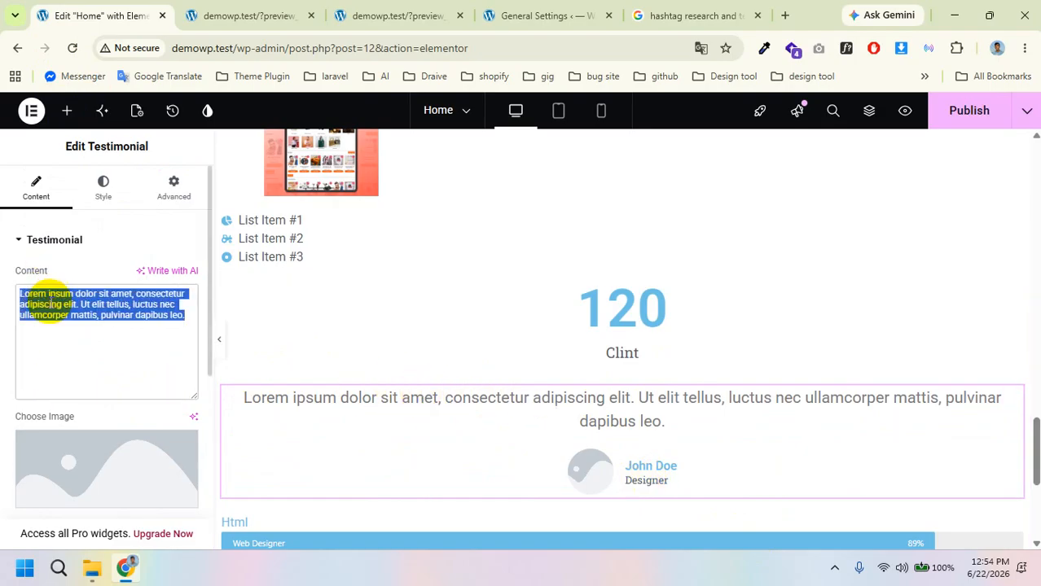
scroll(50, 302, "down", 2)
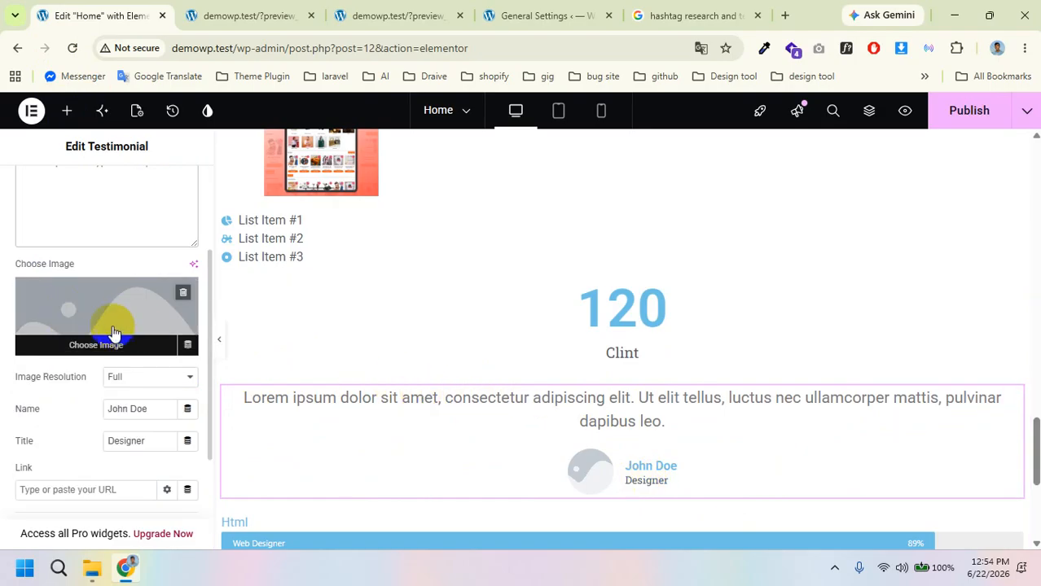
scroll(112, 332, "down", 1)
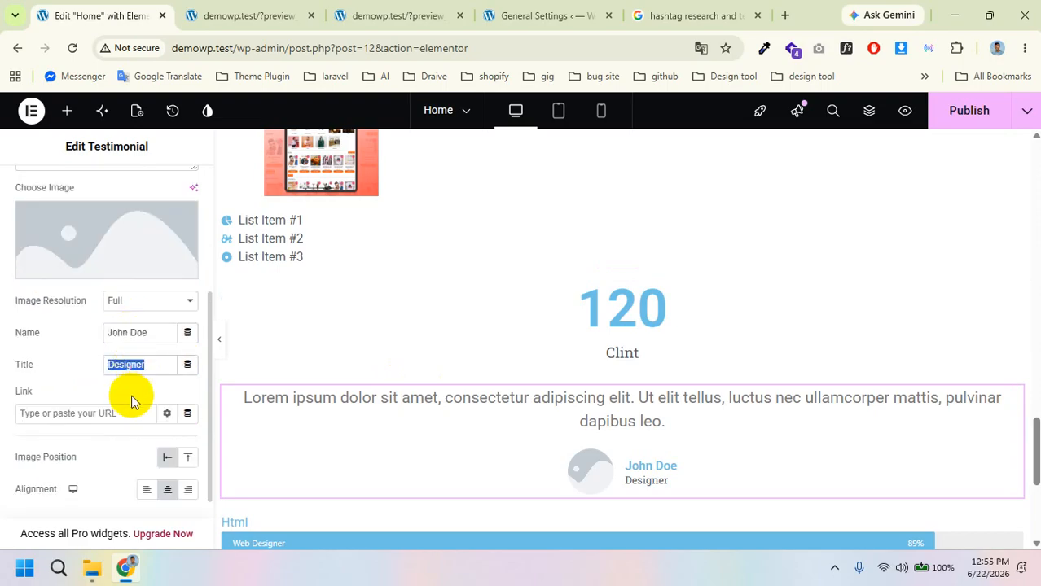
scroll(133, 400, "down", 1)
scroll(114, 214, "up", 4)
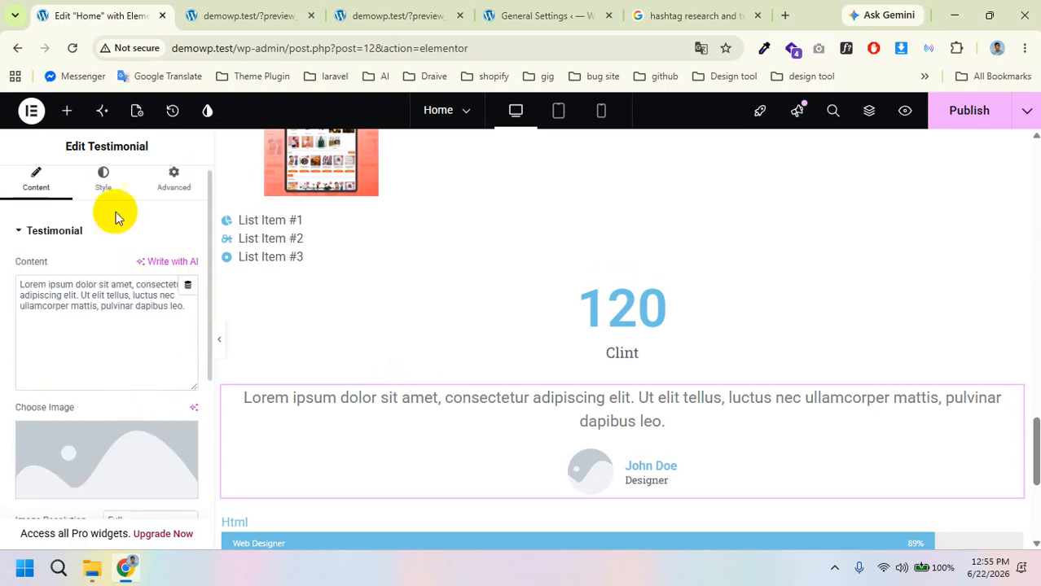
Step: Place a Social Icons widget between the Html and Css progress bars
left_click(65, 112)
scroll(98, 358, "down", 5)
scroll(98, 366, "up", 2)
scroll(100, 366, "down", 4)
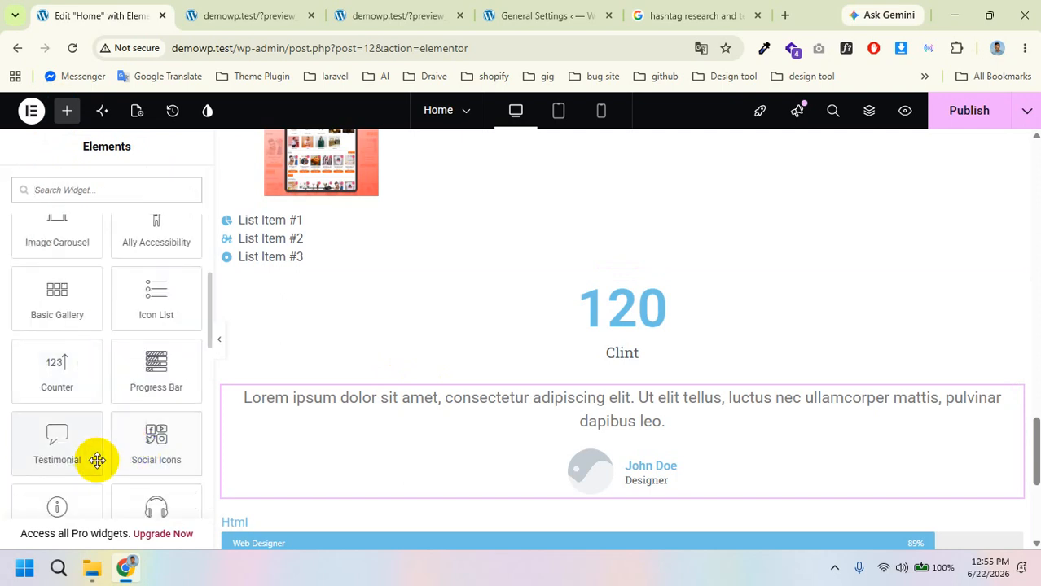
scroll(163, 441, "down", 2)
scroll(483, 400, "down", 4)
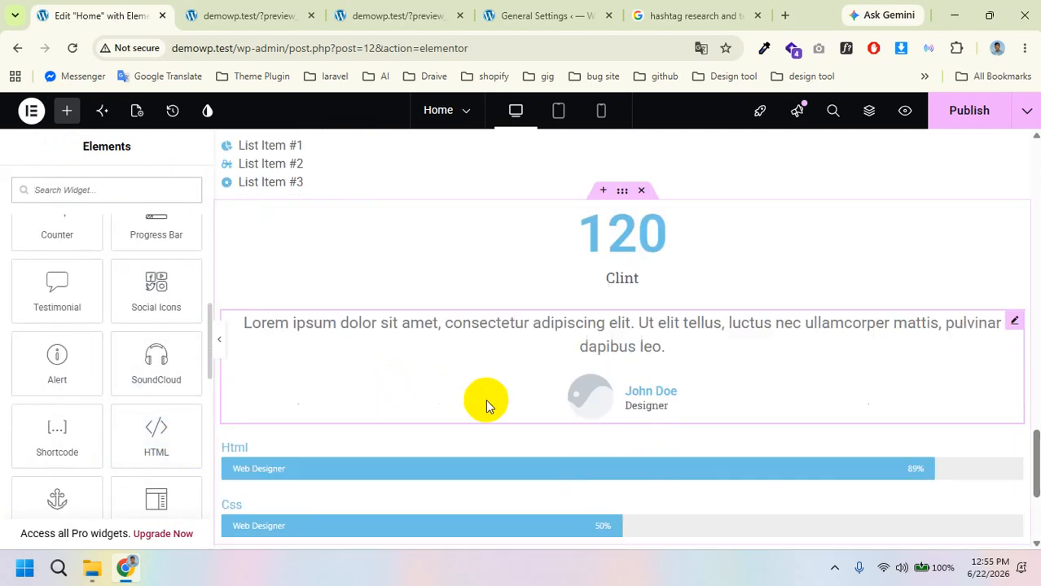
left_click_drag(143, 283, 485, 281)
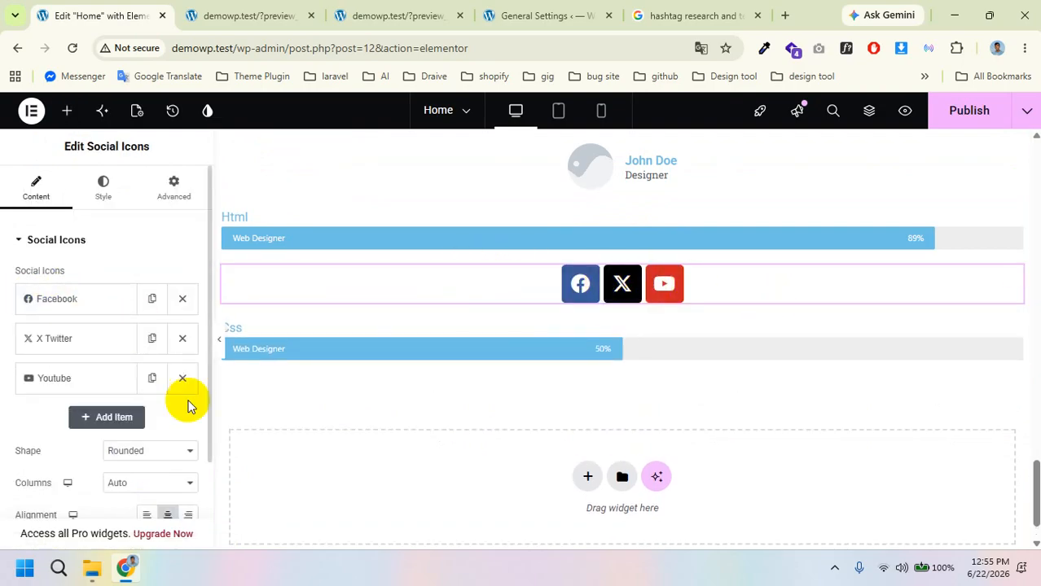
Step: Duplicate the YouTube icon entry and change the copy's icon to Envelope
left_click(152, 378)
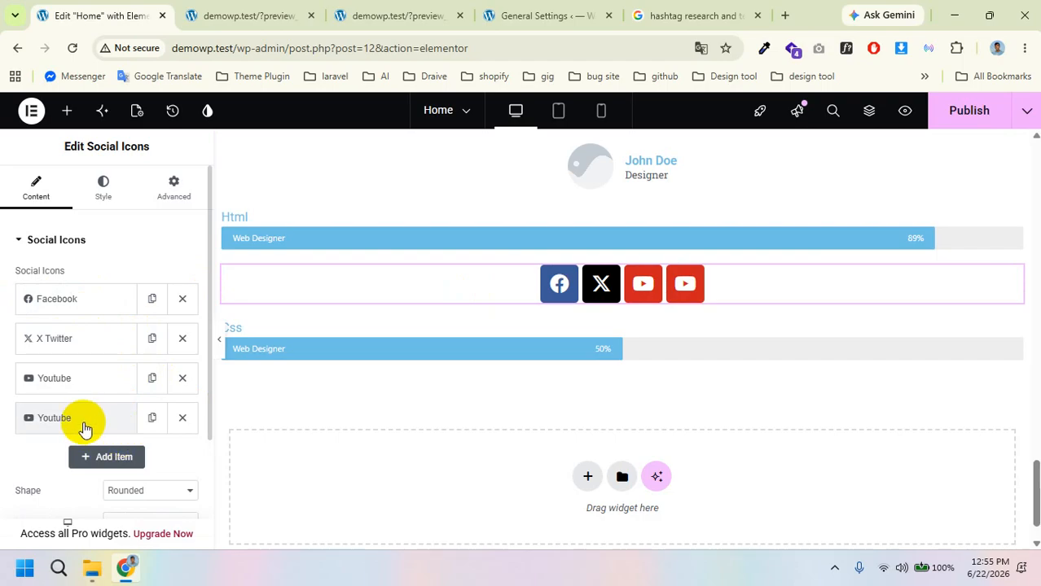
left_click(82, 424)
scroll(114, 453, "down", 1)
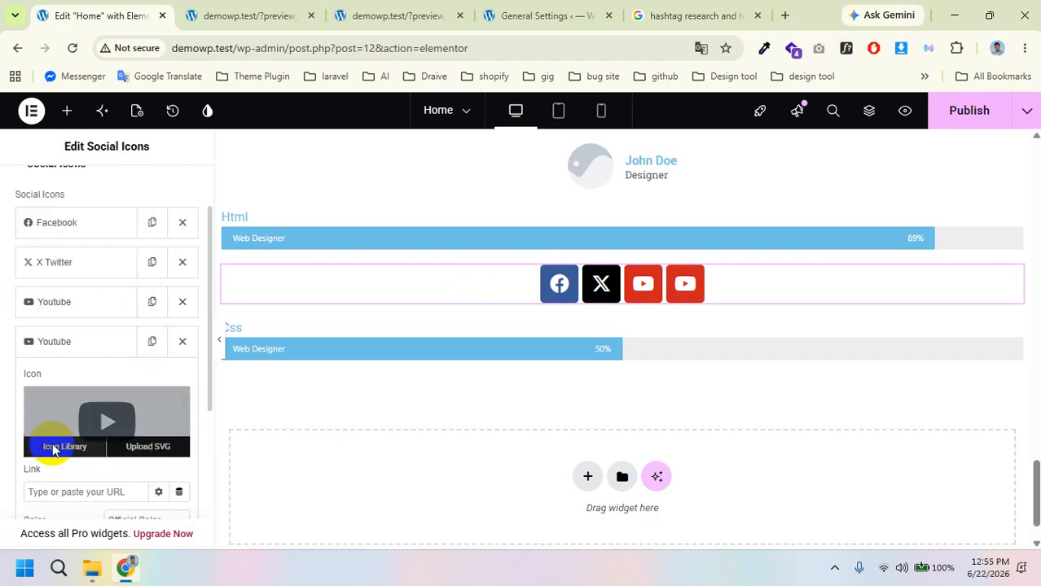
left_click(52, 446)
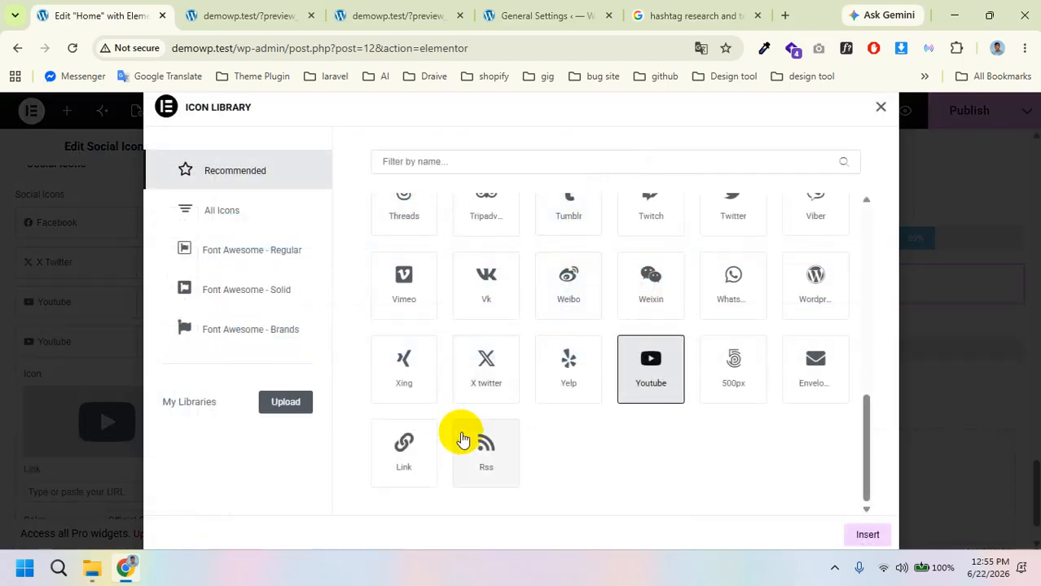
left_click(482, 357)
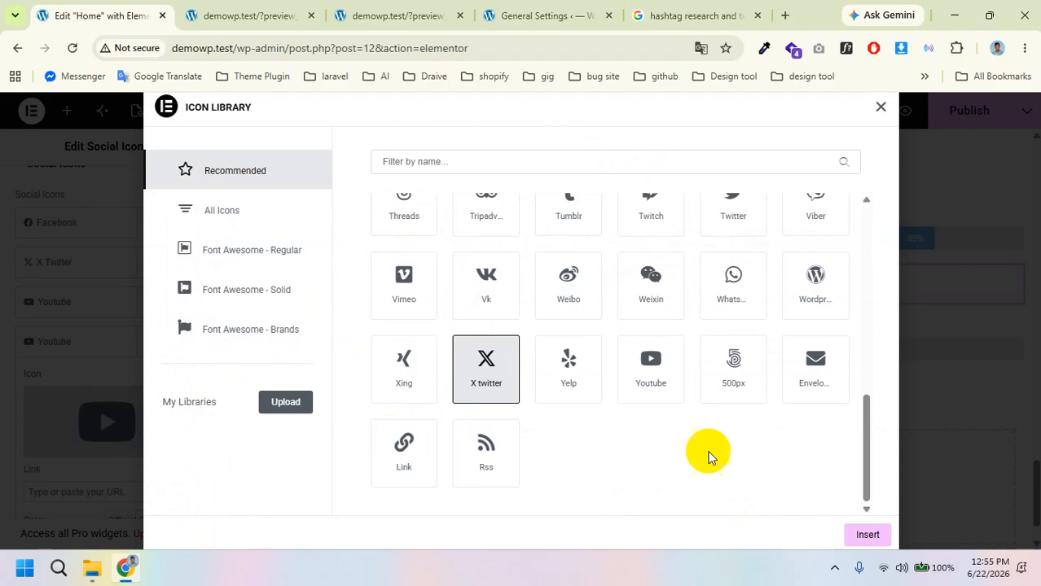
left_click(815, 368)
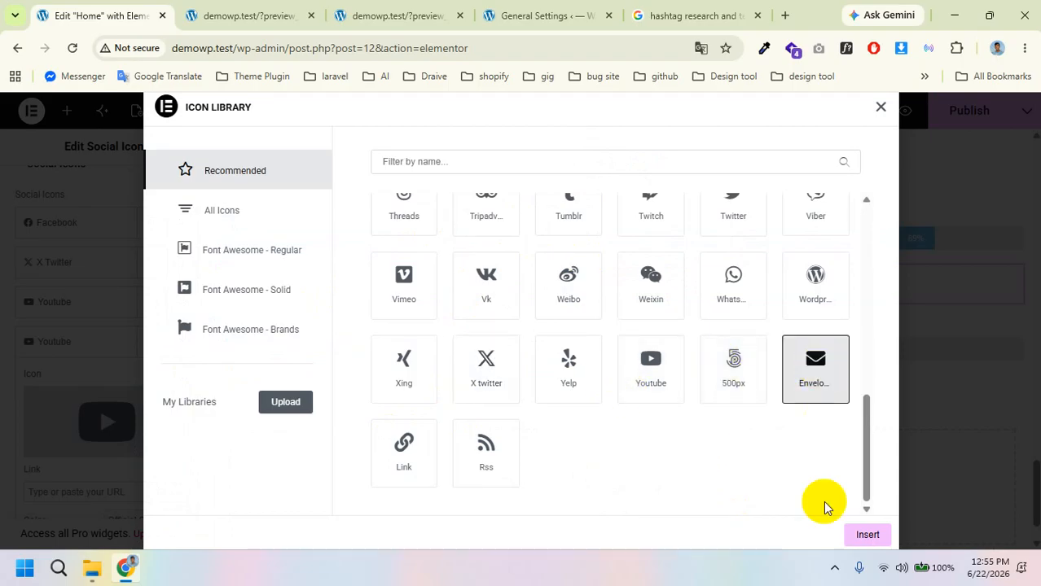
left_click(868, 535)
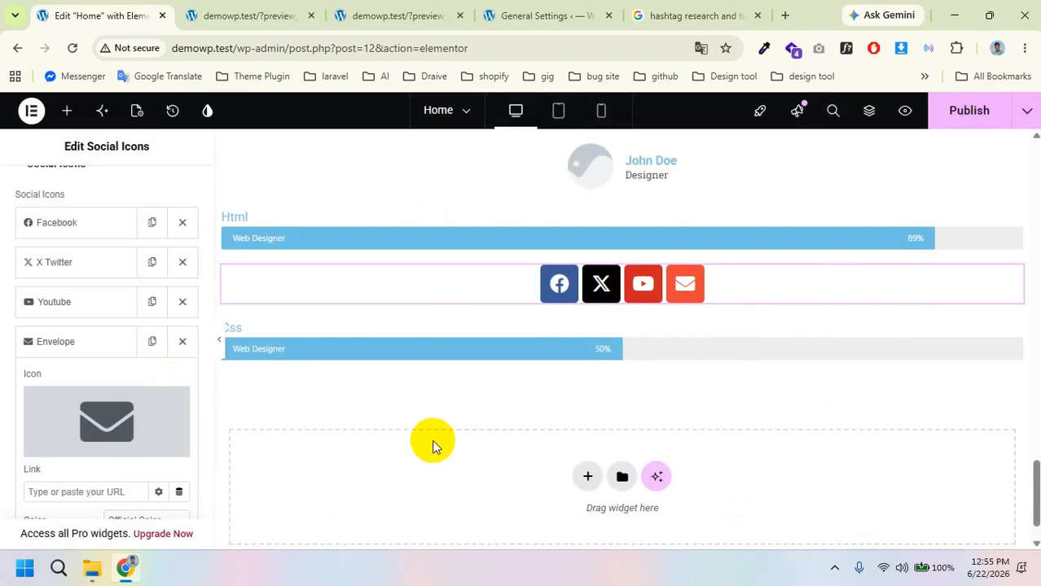
mouse_move(82, 422)
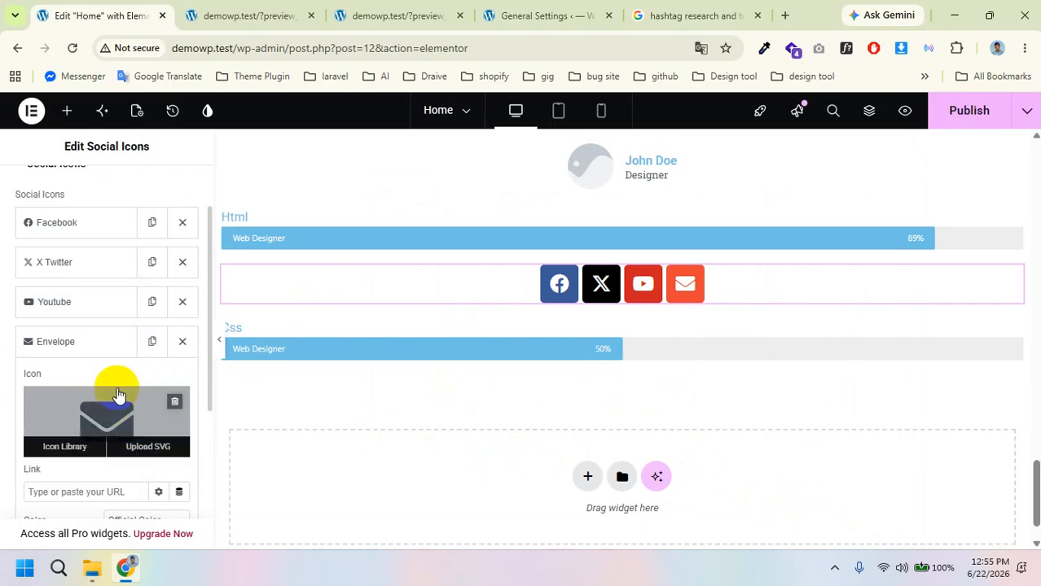
Step: Drop an Info Alert titled 'This is an Alert' between the social icons and the Css bar
left_click(72, 110)
scroll(107, 307, "down", 10)
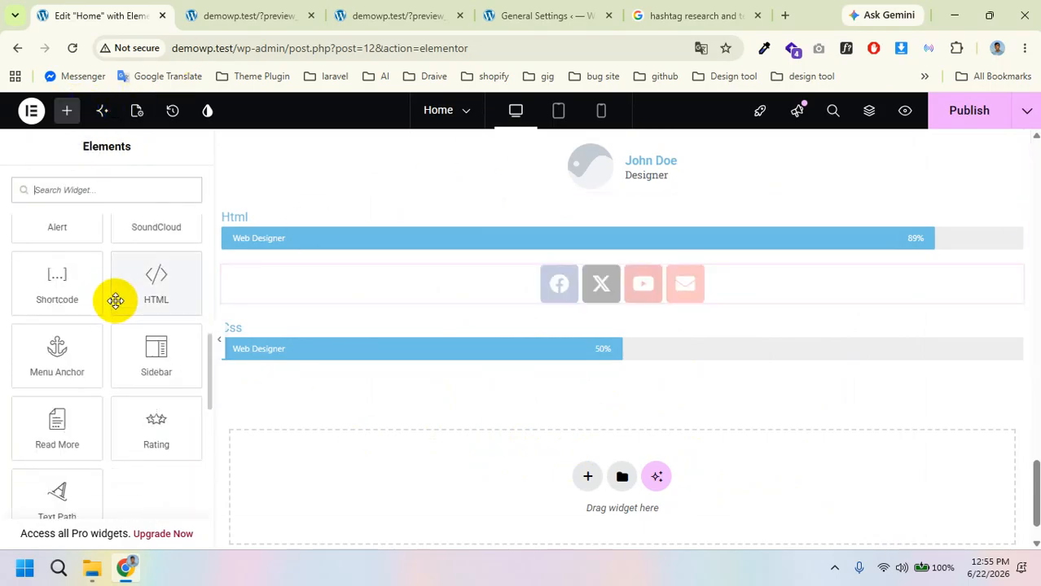
scroll(124, 309, "up", 2)
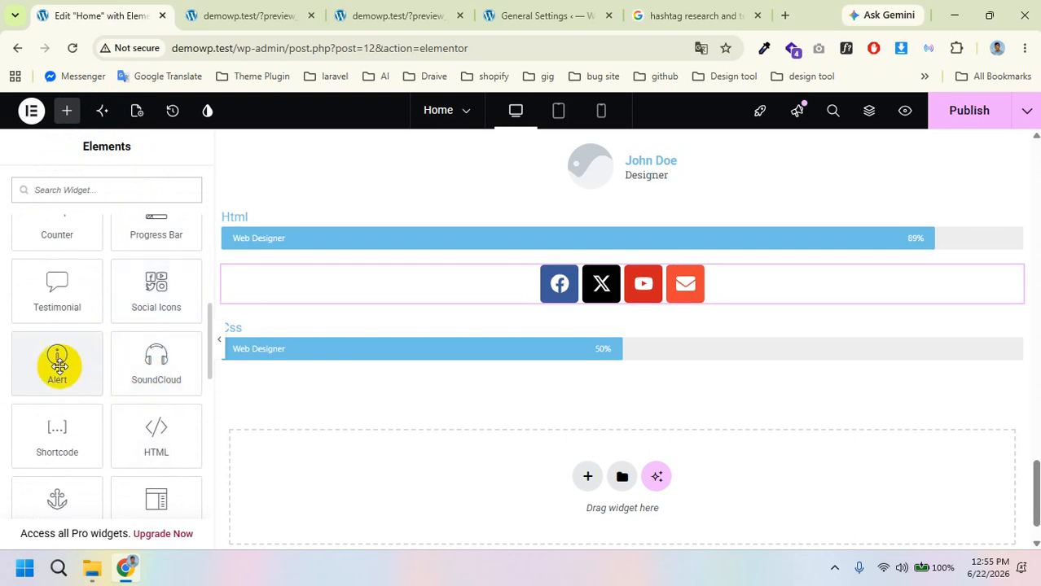
left_click_drag(58, 366, 558, 320)
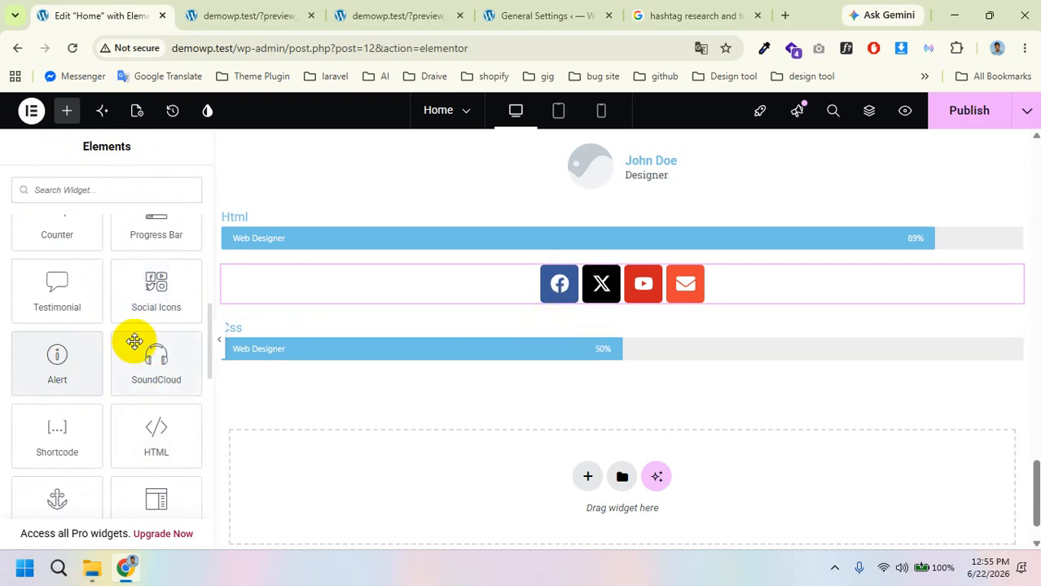
left_click_drag(56, 353, 455, 326)
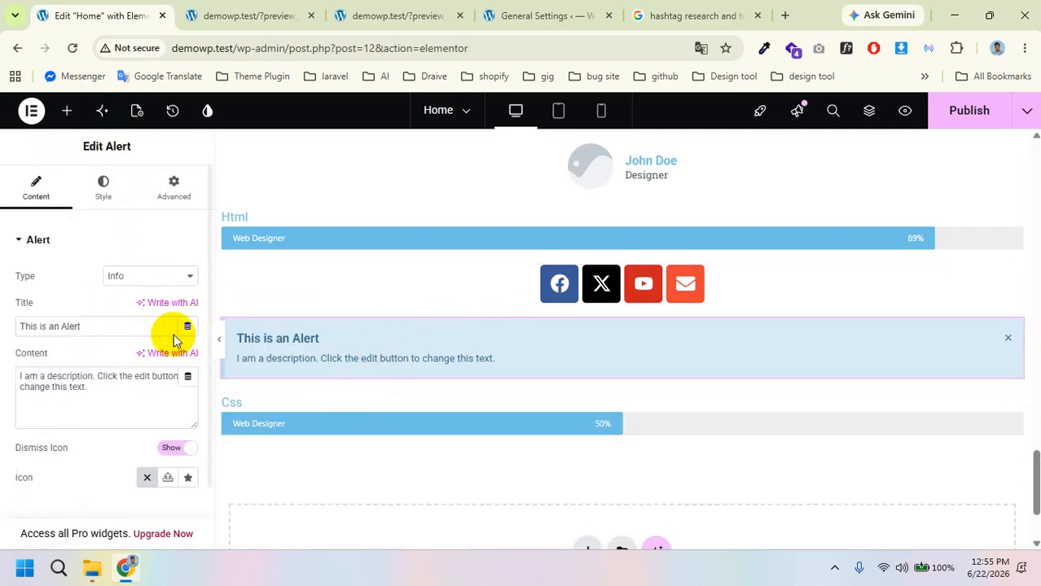
scroll(567, 381, "down", 2)
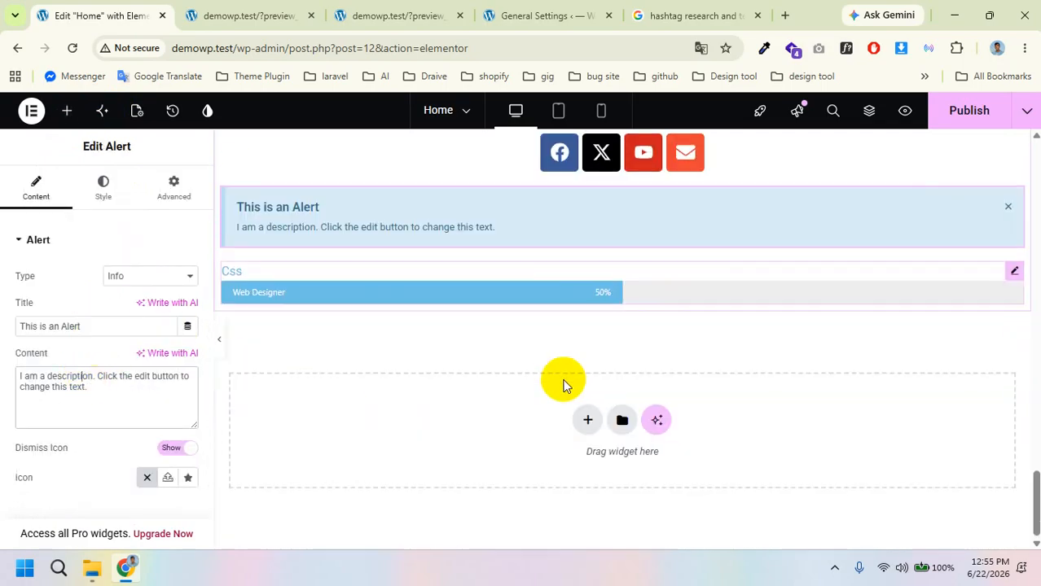
scroll(167, 350, "down", 1)
scroll(153, 326, "up", 1)
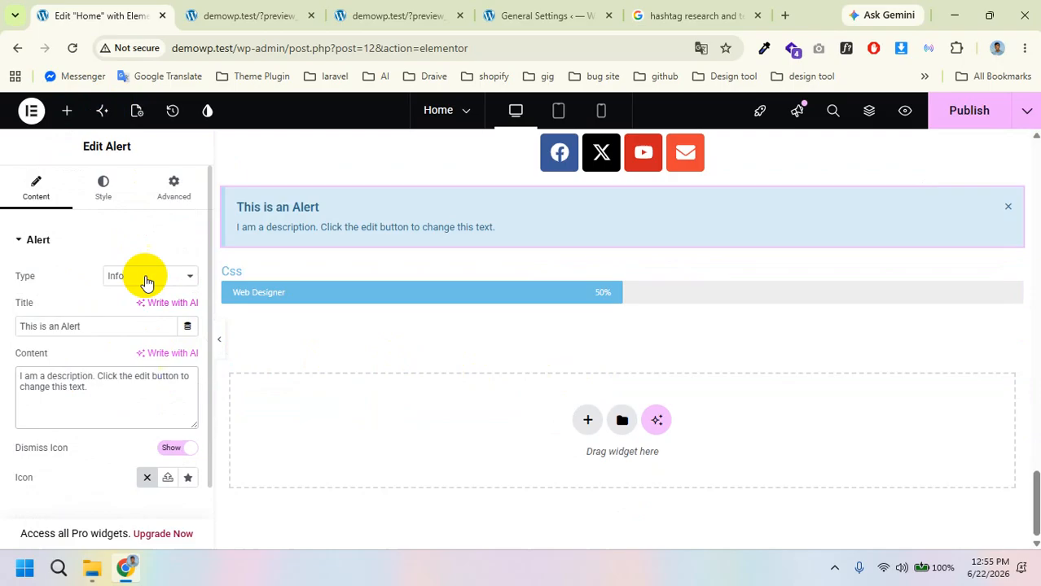
Step: Drop an HTML widget between the alert and the Css bar, leaving its code empty
left_click(67, 109)
scroll(130, 391, "down", 2)
scroll(155, 454, "down", 5)
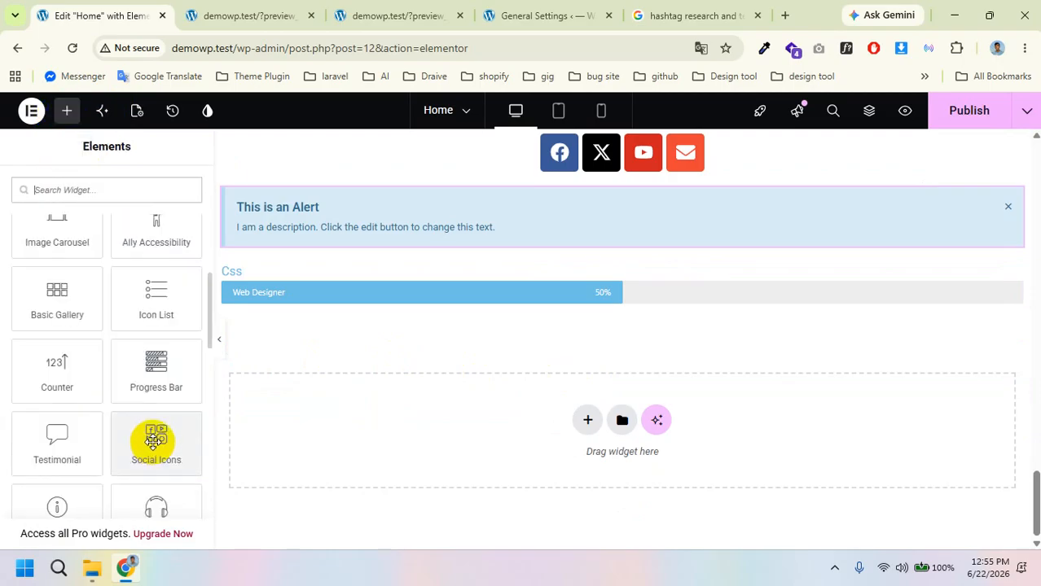
scroll(153, 436, "up", 1)
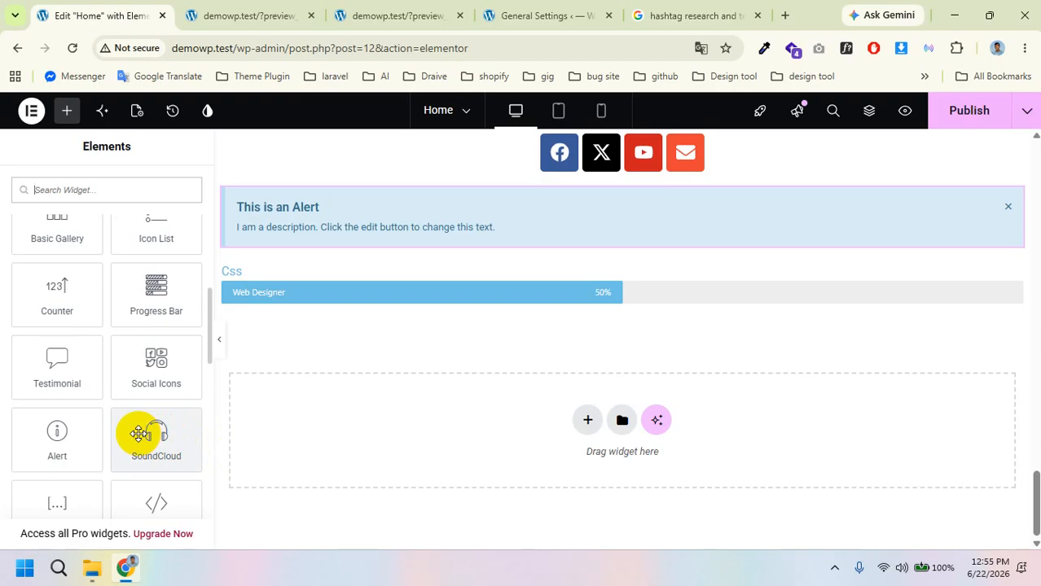
scroll(102, 439, "down", 1)
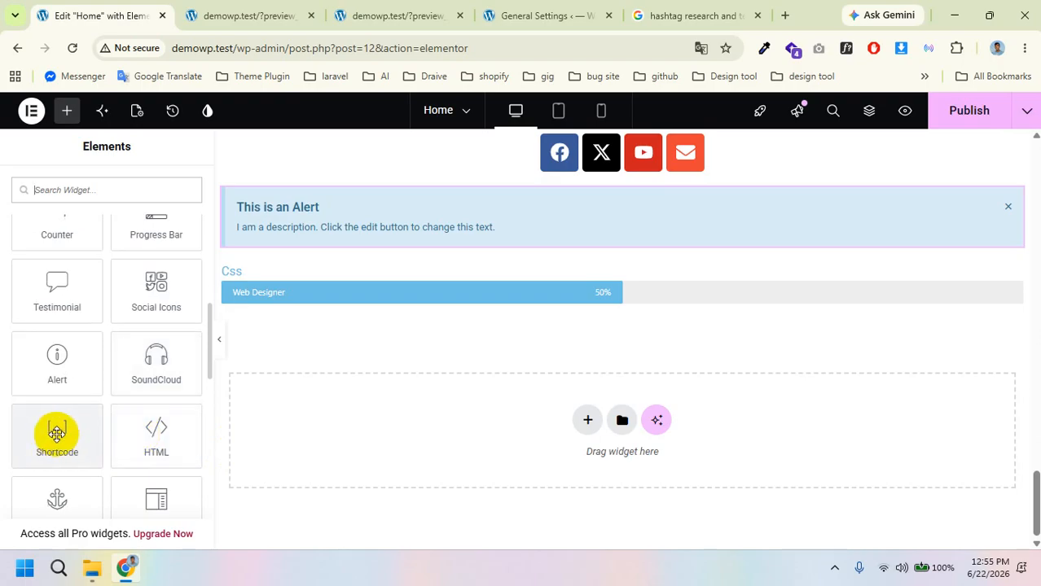
left_click_drag(142, 441, 403, 281)
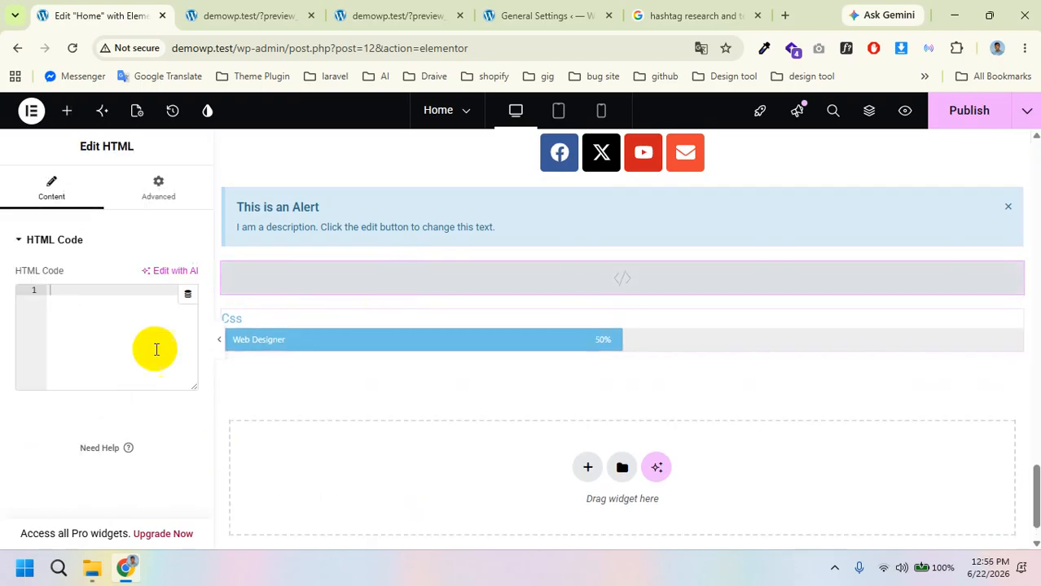
left_click(86, 338)
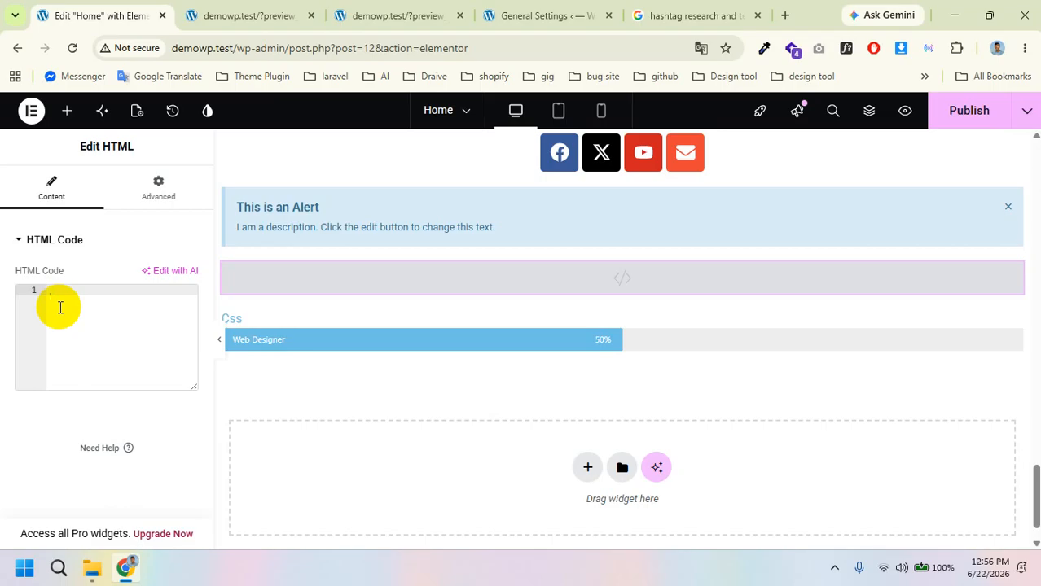
Step: Check the page preview, then drop a Rating widget under the Css progress bar
left_click(246, 11)
left_click(98, 6)
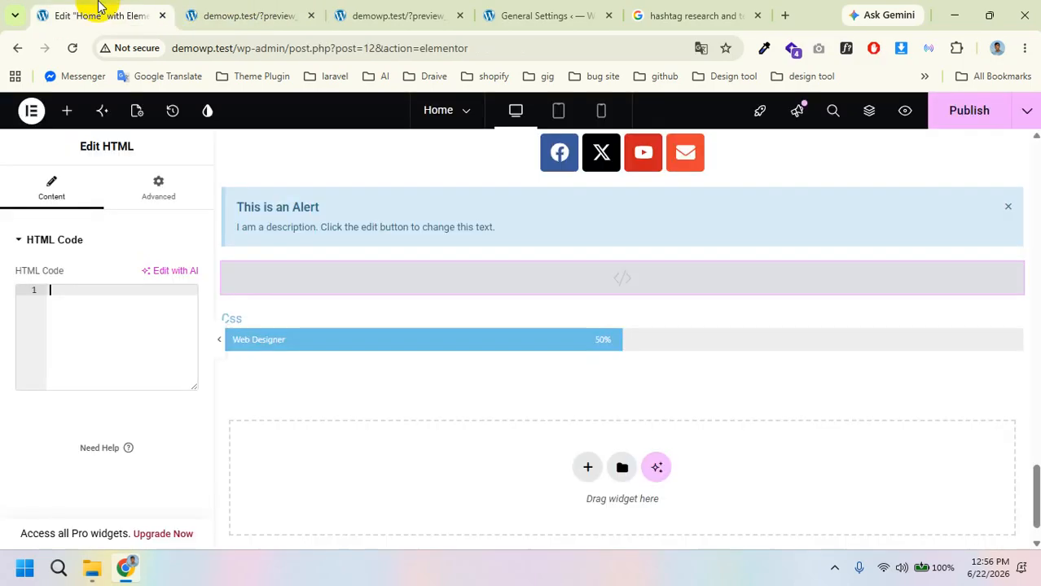
left_click(67, 110)
scroll(49, 409, "down", 2)
scroll(49, 409, "down", 10)
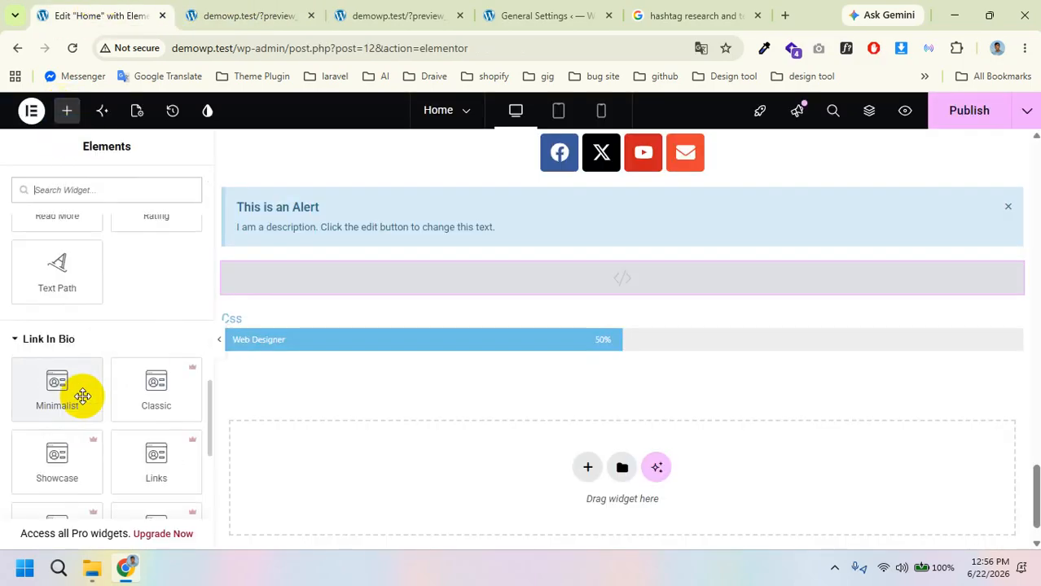
scroll(83, 395, "up", 2)
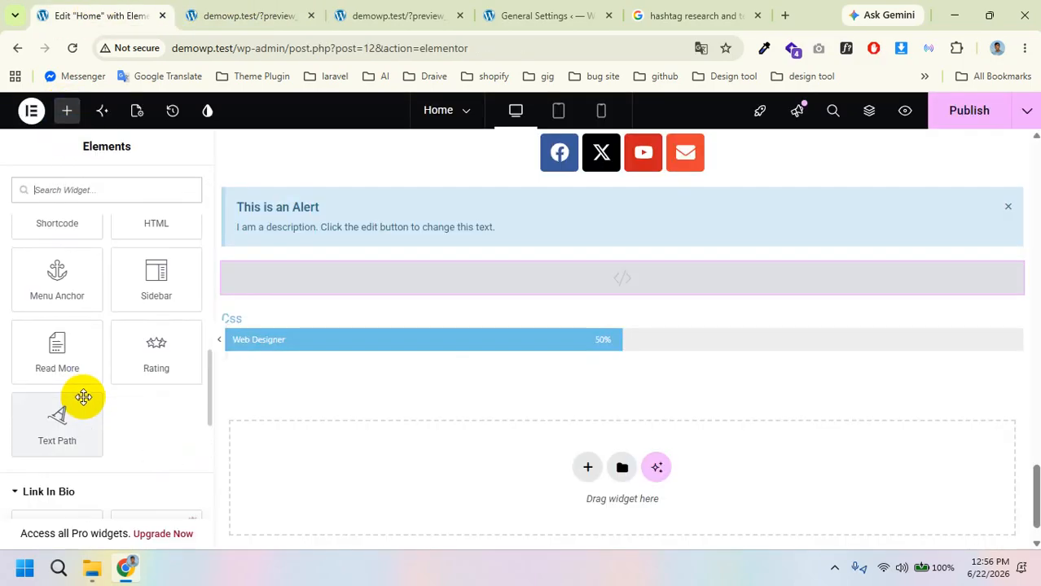
scroll(117, 377, "up", 1)
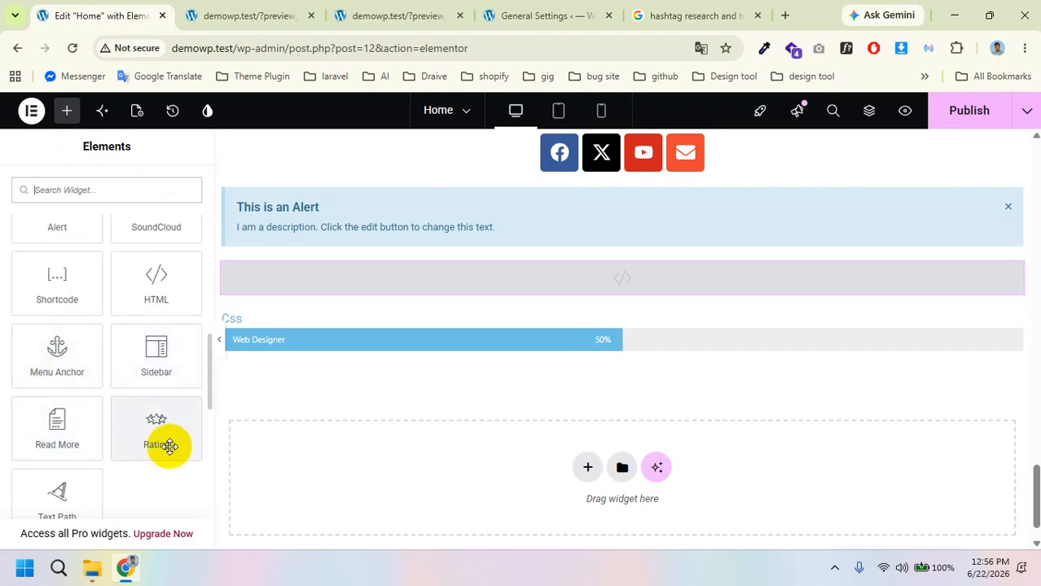
scroll(164, 440, "down", 1)
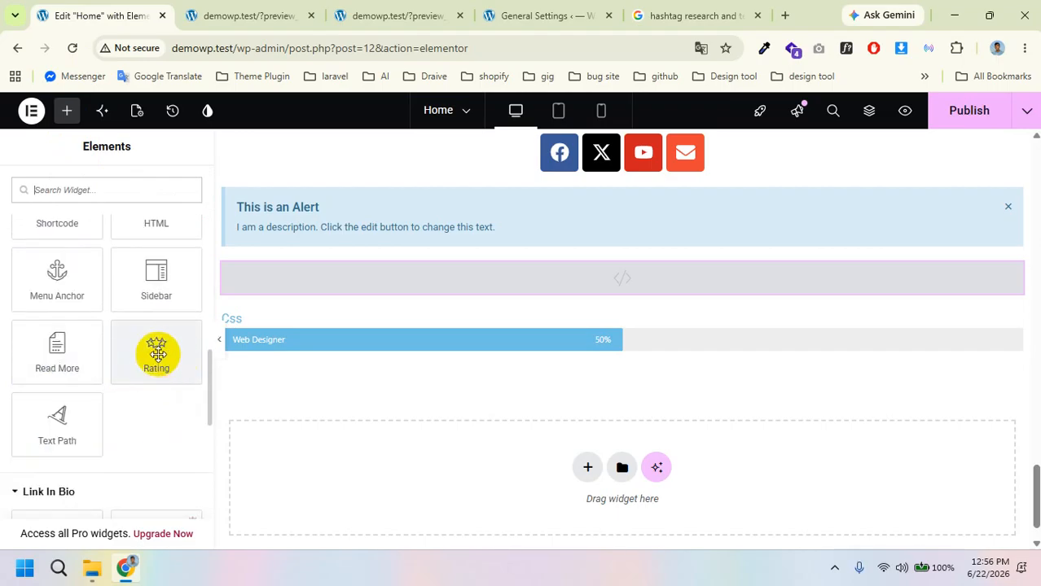
left_click_drag(157, 355, 424, 352)
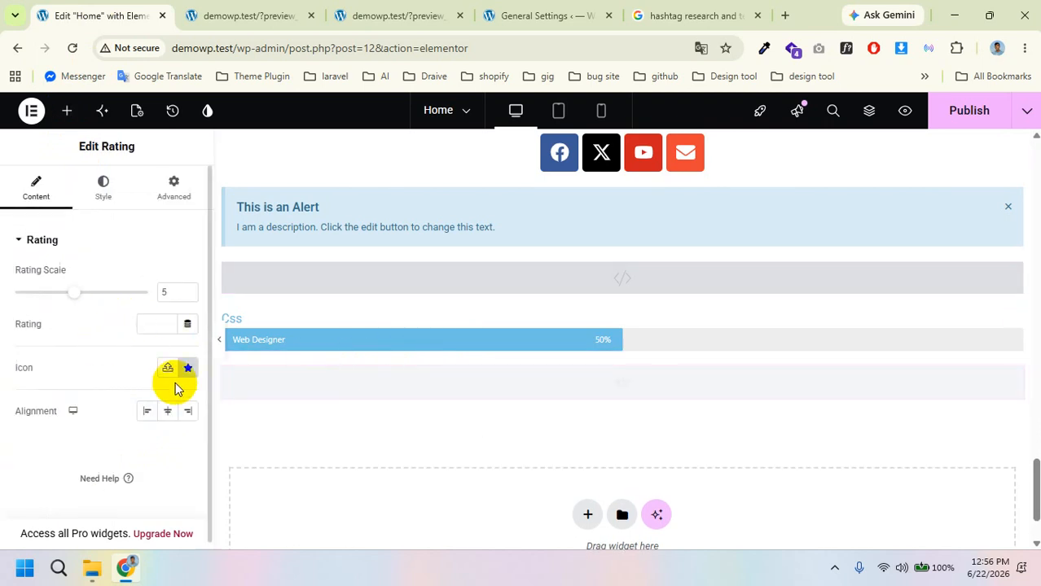
Step: Keep the rating scale at 5 and set the rating to 4.5
left_click(188, 289)
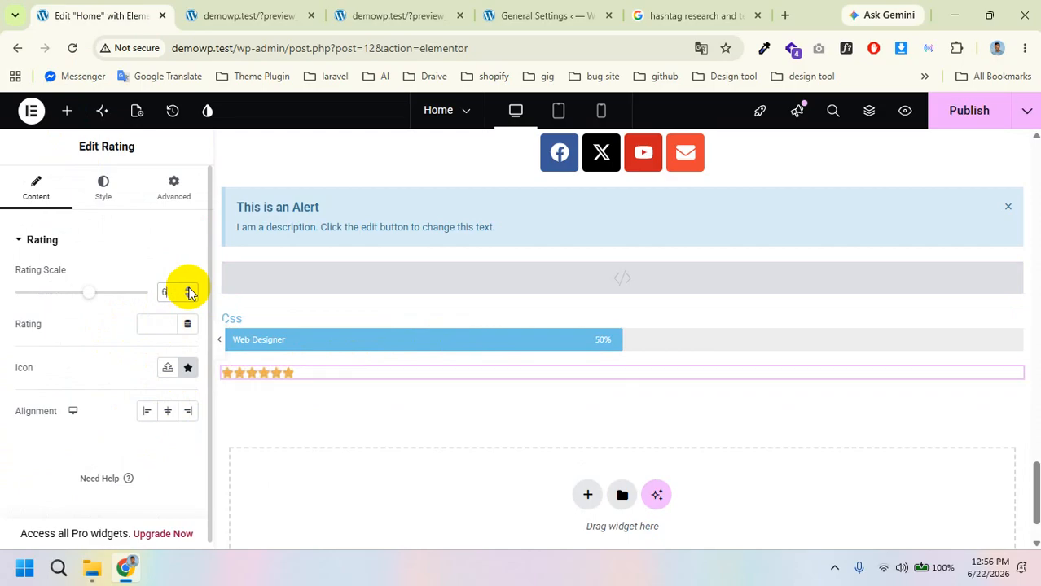
left_click(189, 295)
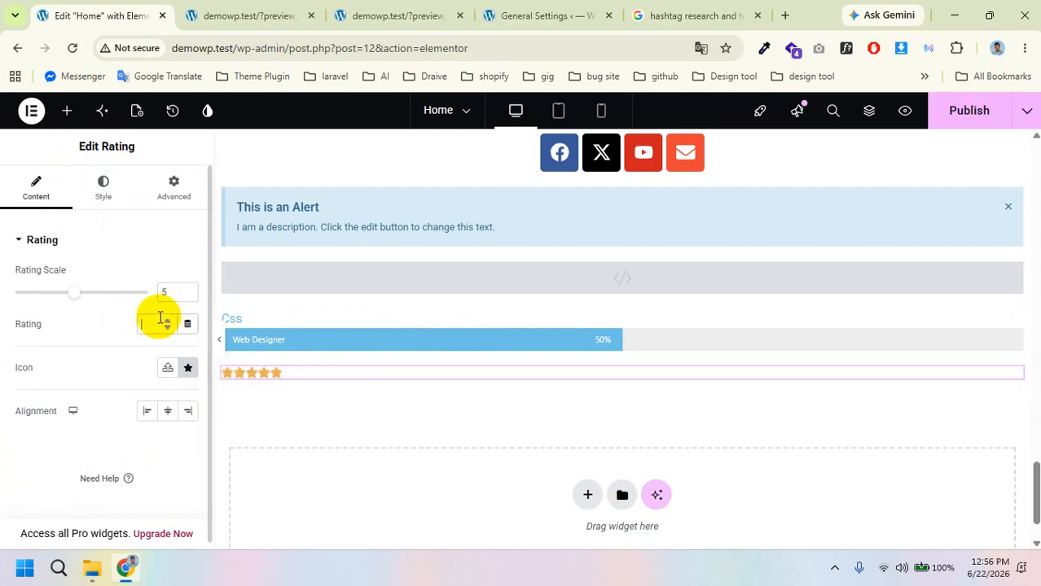
type("4.9")
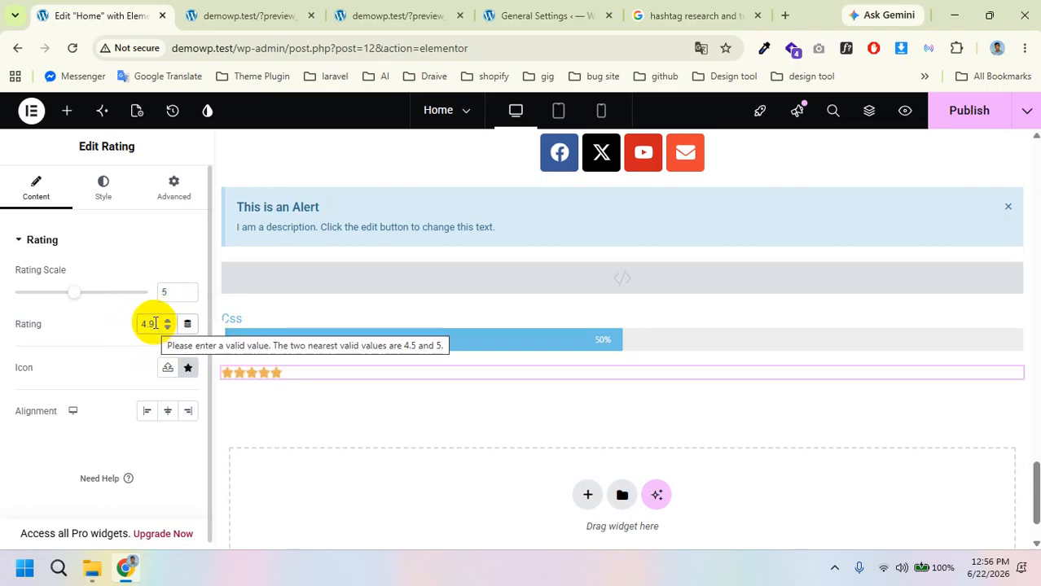
key("BackSpace")
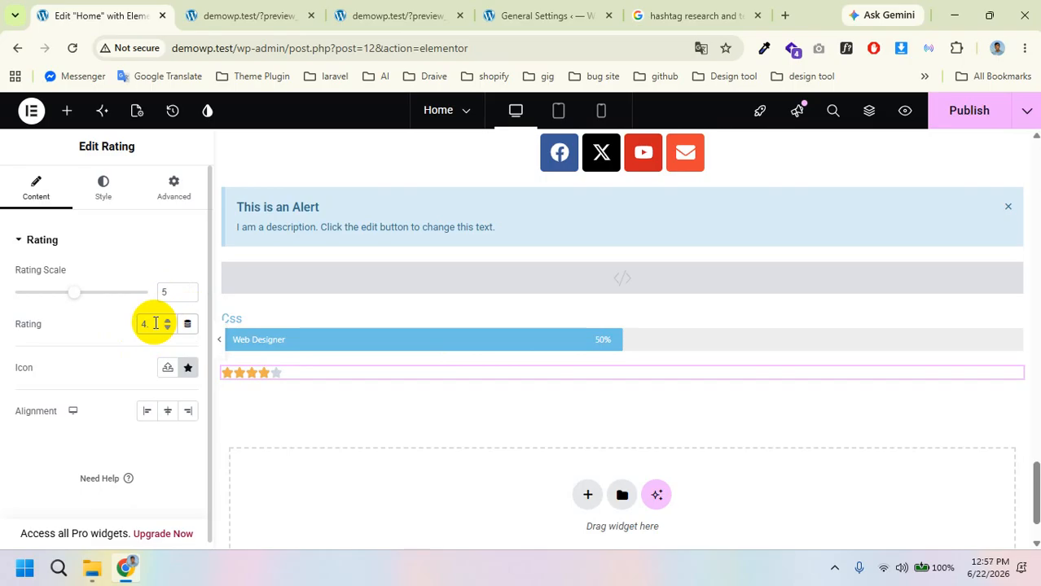
type("5")
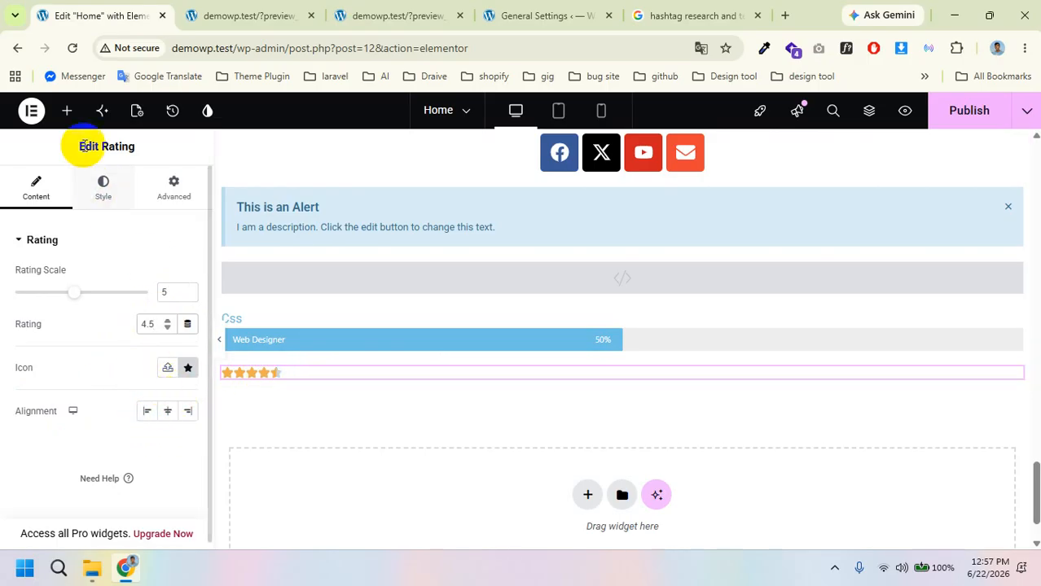
Step: Browse the widget categories, including the WordPress group, then publish the Home page
left_click(64, 109)
scroll(84, 353, "down", 3)
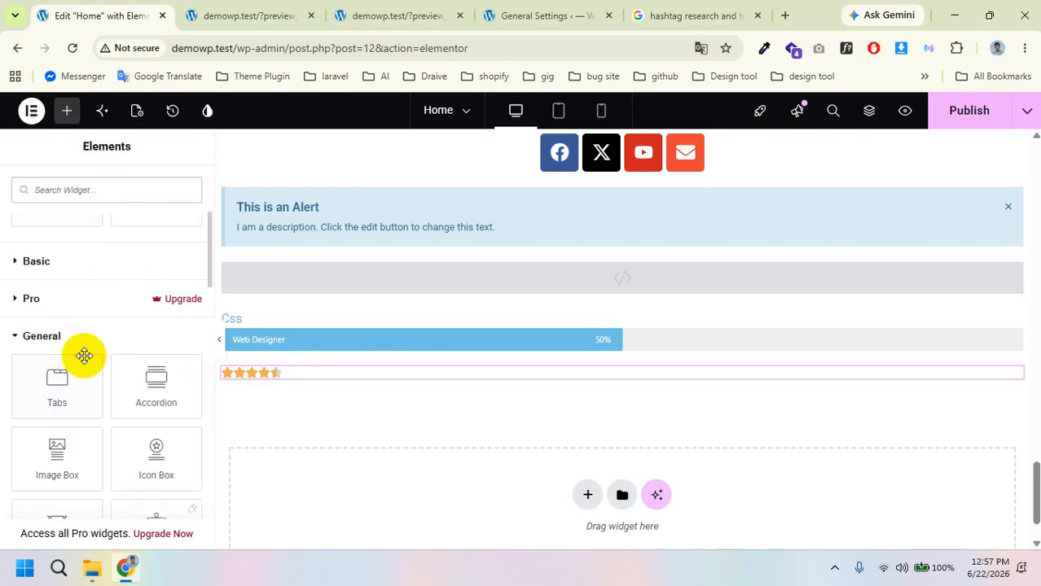
scroll(84, 355, "down", 3)
scroll(85, 357, "down", 5)
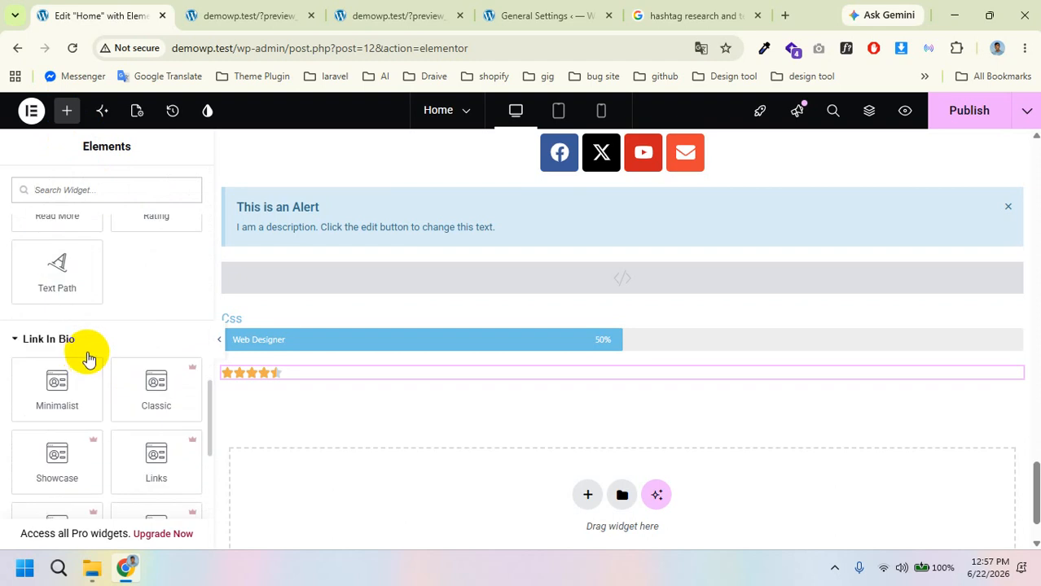
scroll(96, 329, "down", 5)
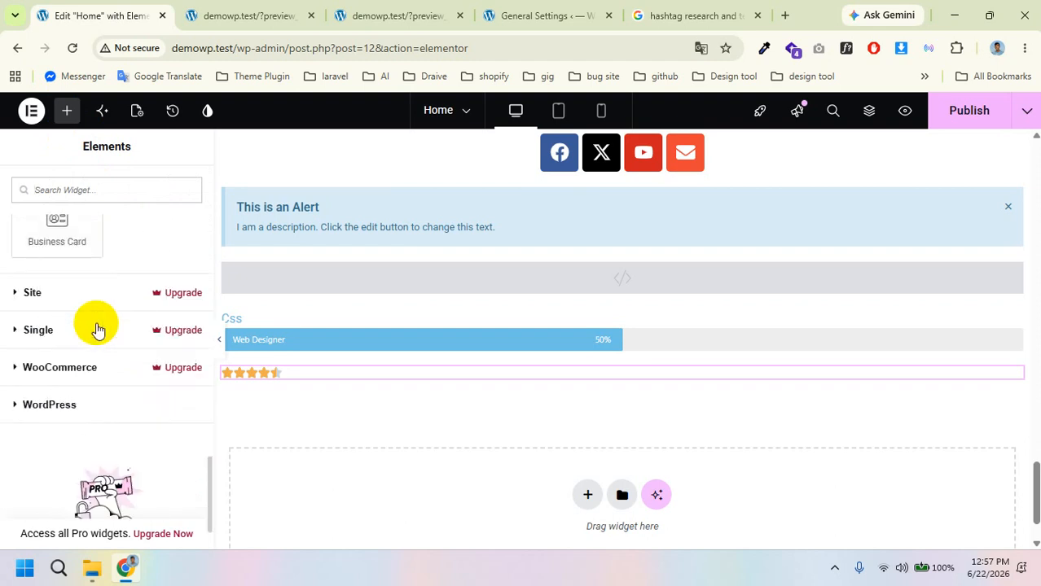
left_click(63, 407)
scroll(72, 342, "down", 3)
scroll(65, 301, "down", 5)
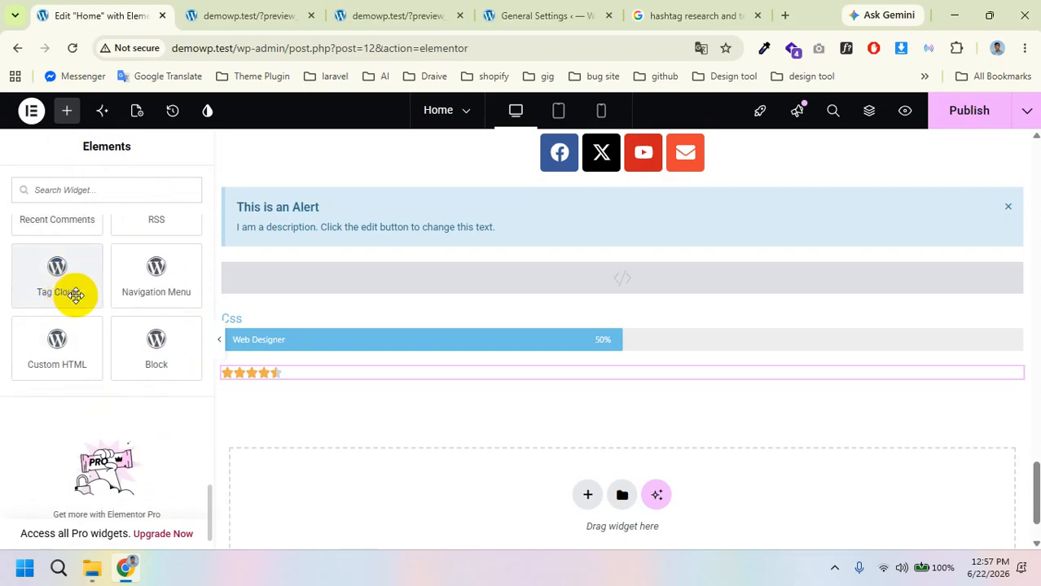
scroll(121, 356, "up", 6)
scroll(124, 356, "up", 3)
scroll(123, 356, "down", 7)
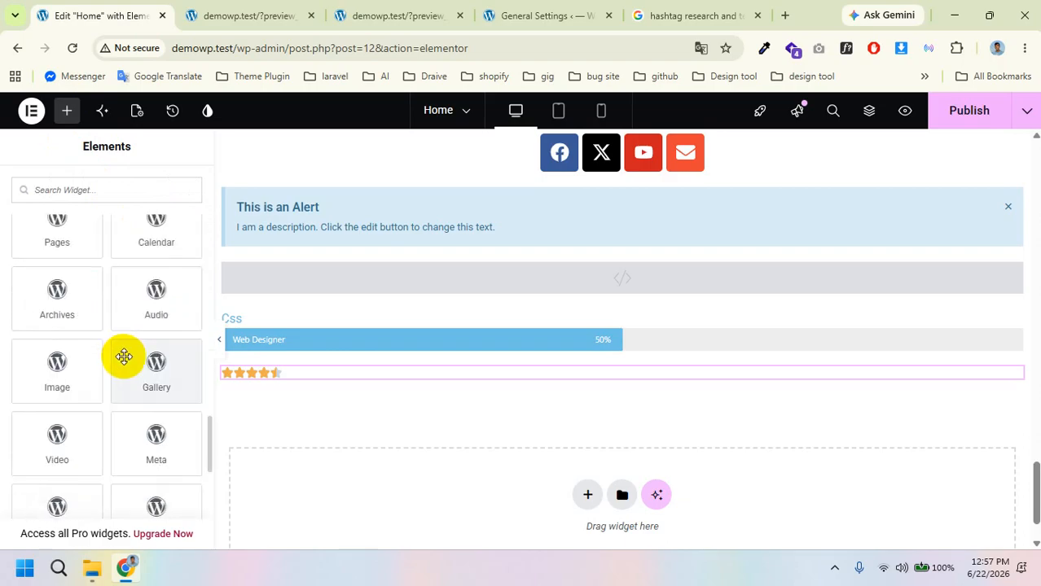
scroll(117, 355, "up", 6)
scroll(122, 356, "up", 15)
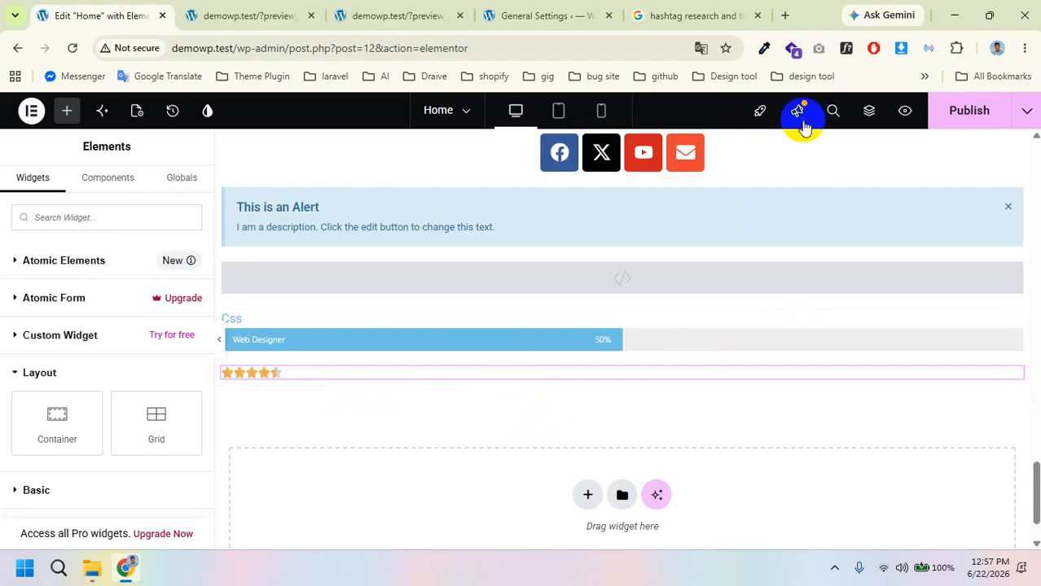
left_click(966, 112)
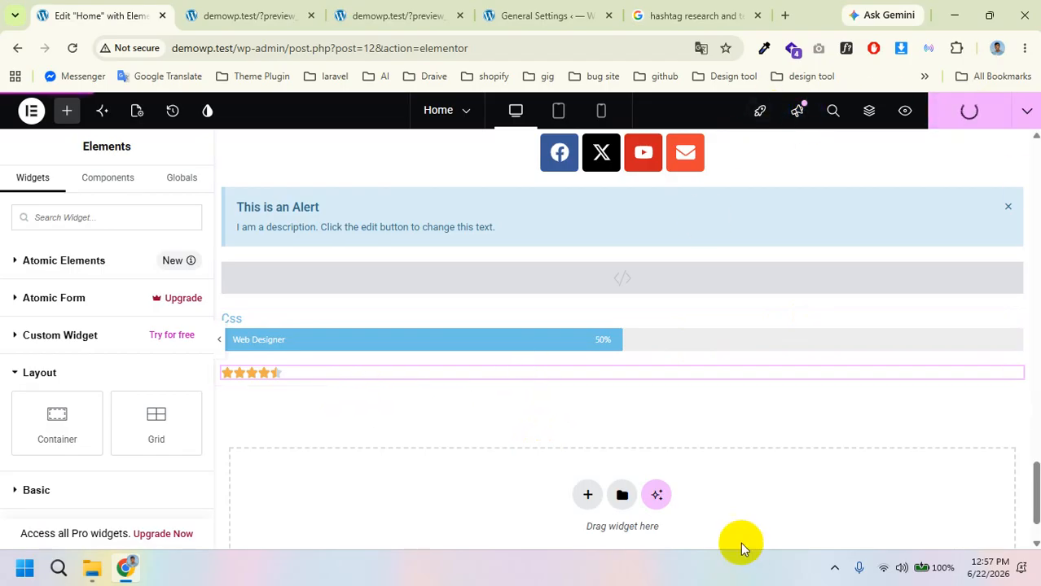